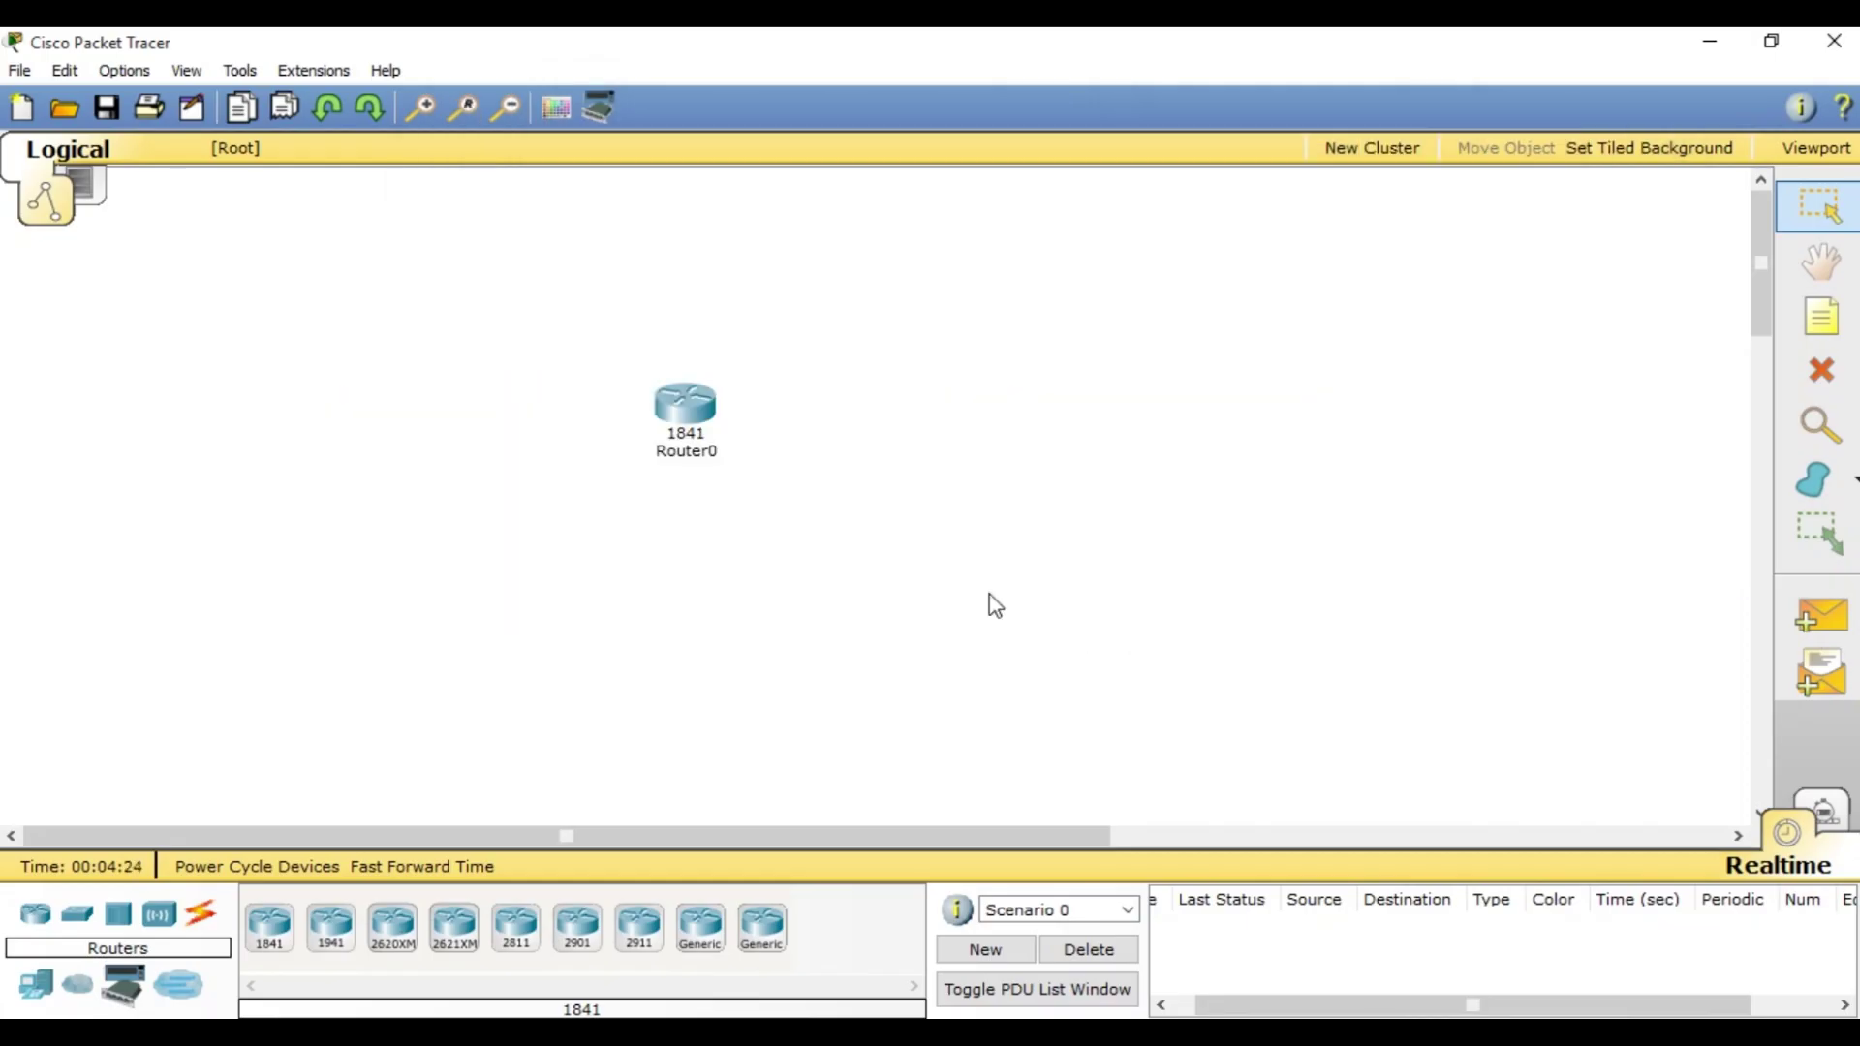
# Delete the existing router and place a new 1841 router near the upper middle of the workspace
pyautogui.press('Delete')
pyautogui.click(684, 404)
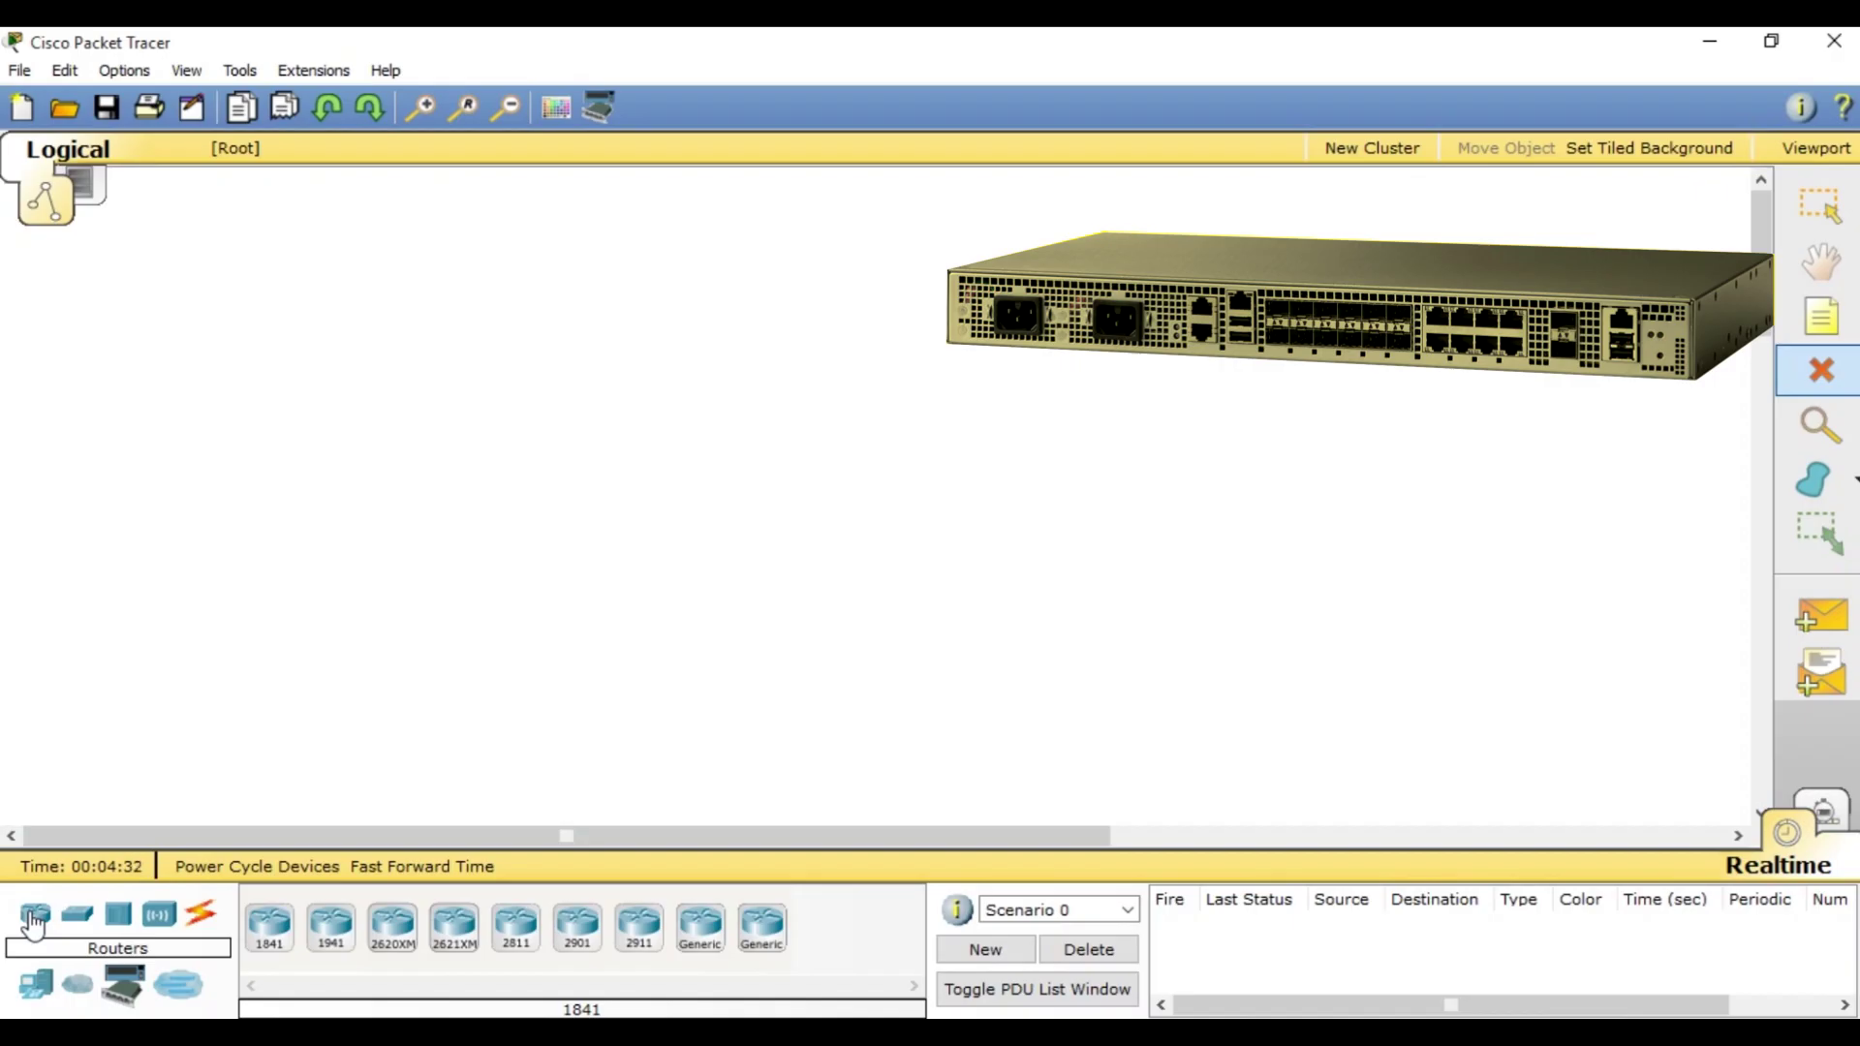
pyautogui.click(270, 925)
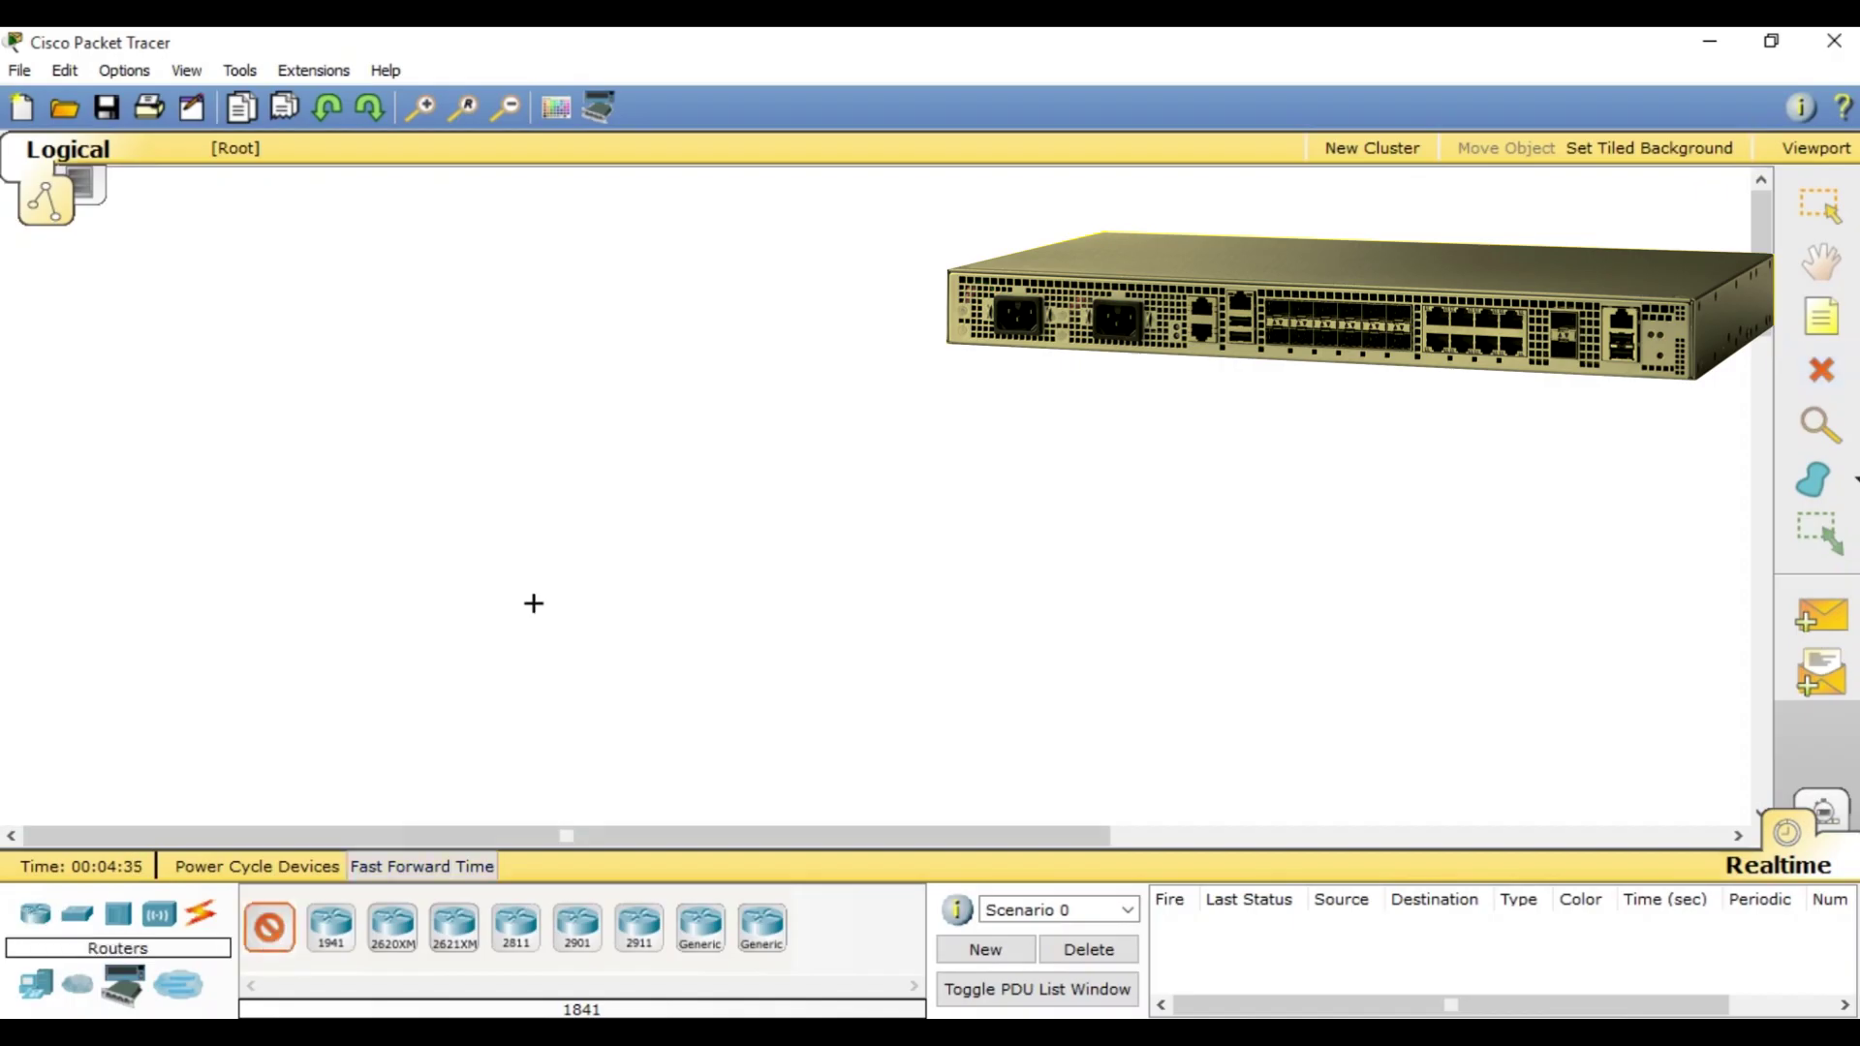
pyautogui.click(860, 331)
pyautogui.moveTo(860, 330); pyautogui.dragTo(880, 303)
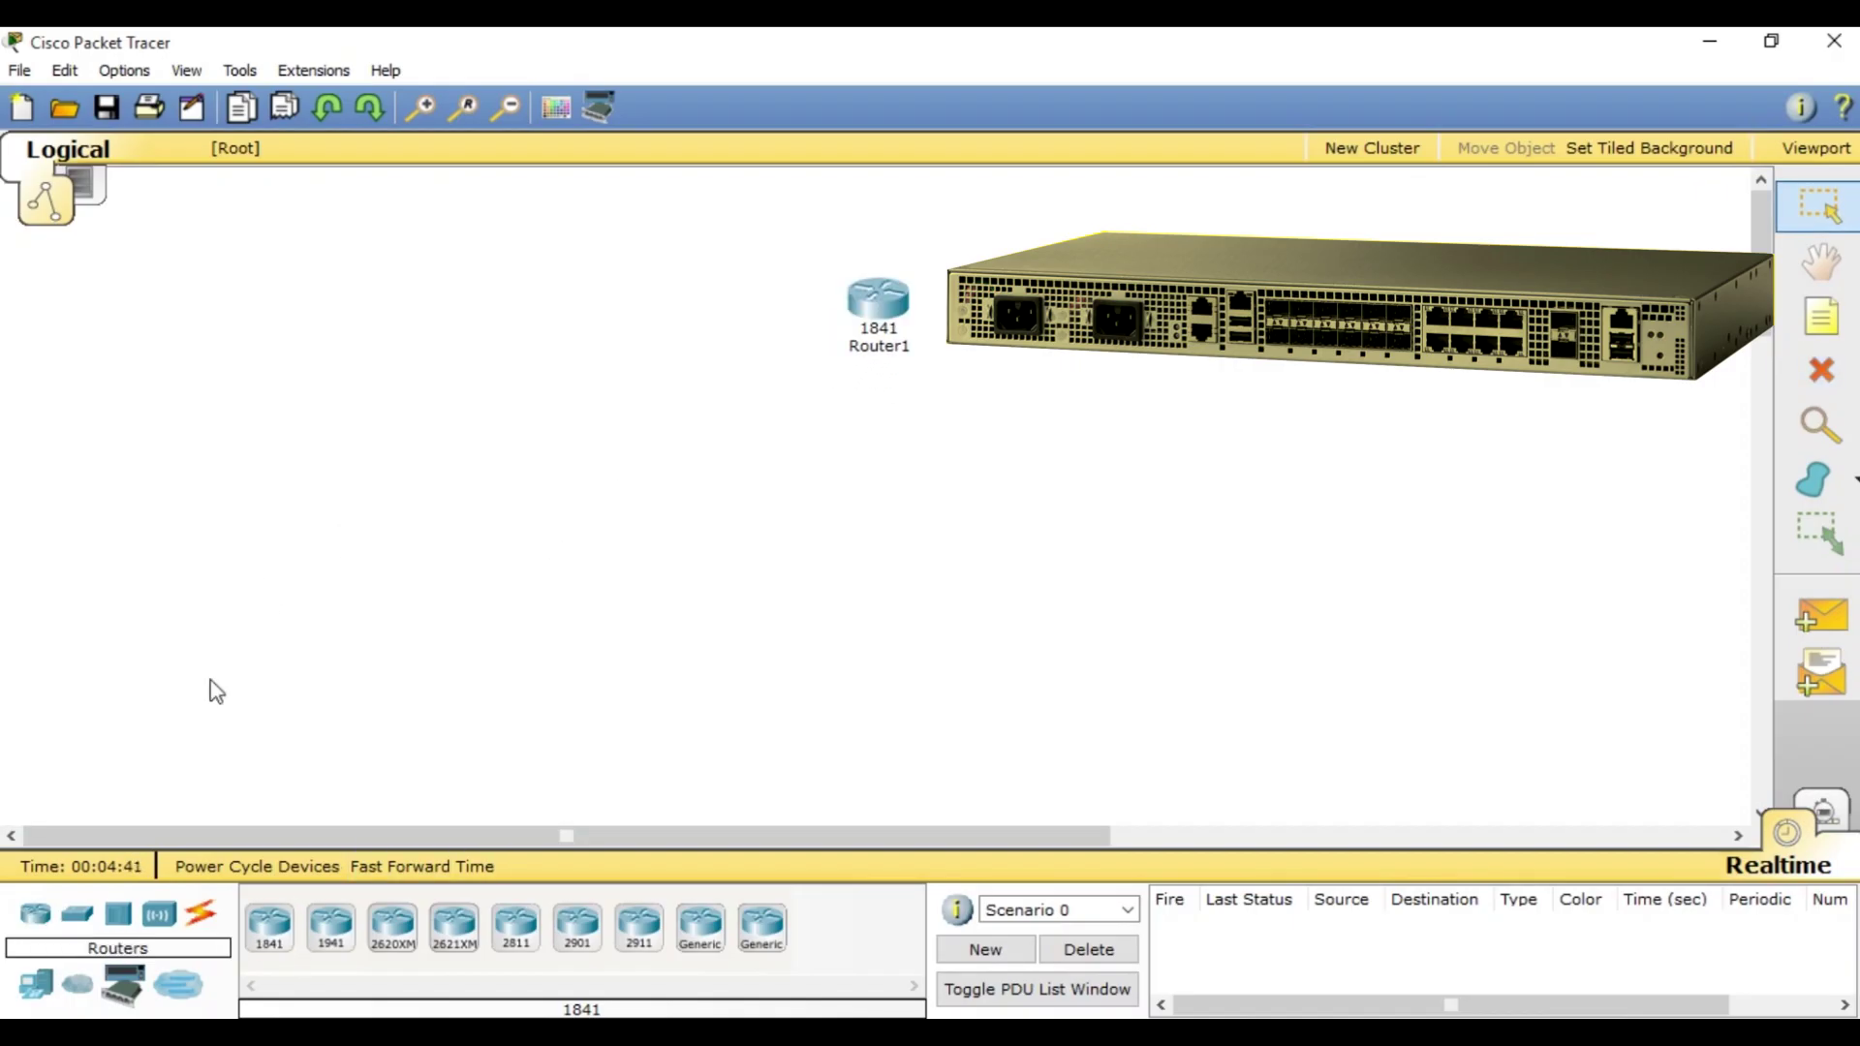
# Add a 2950-24 switch below the 1841 router and shift both devices slightly upward to arrange them vertically
pyautogui.click(76, 913)
pyautogui.click(270, 925)
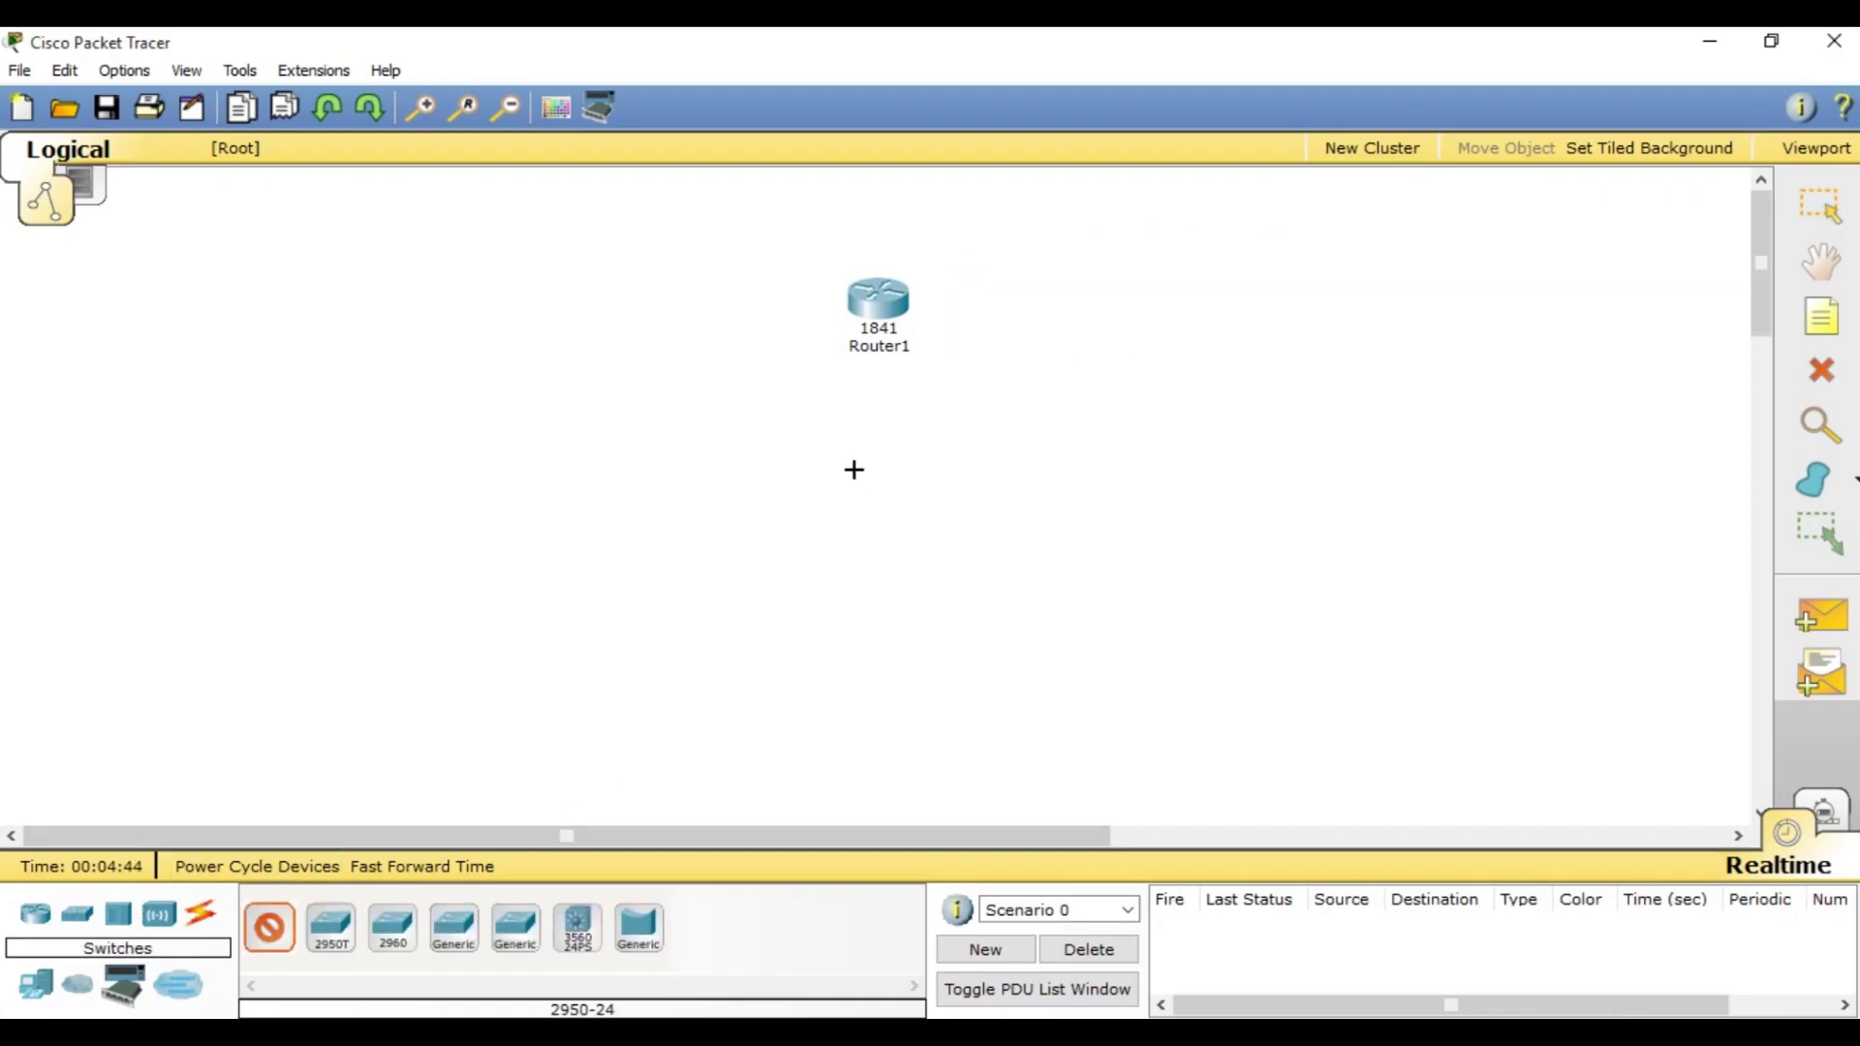
pyautogui.click(877, 556)
pyautogui.moveTo(878, 302); pyautogui.dragTo(901, 238)
pyautogui.moveTo(885, 562); pyautogui.dragTo(911, 474)
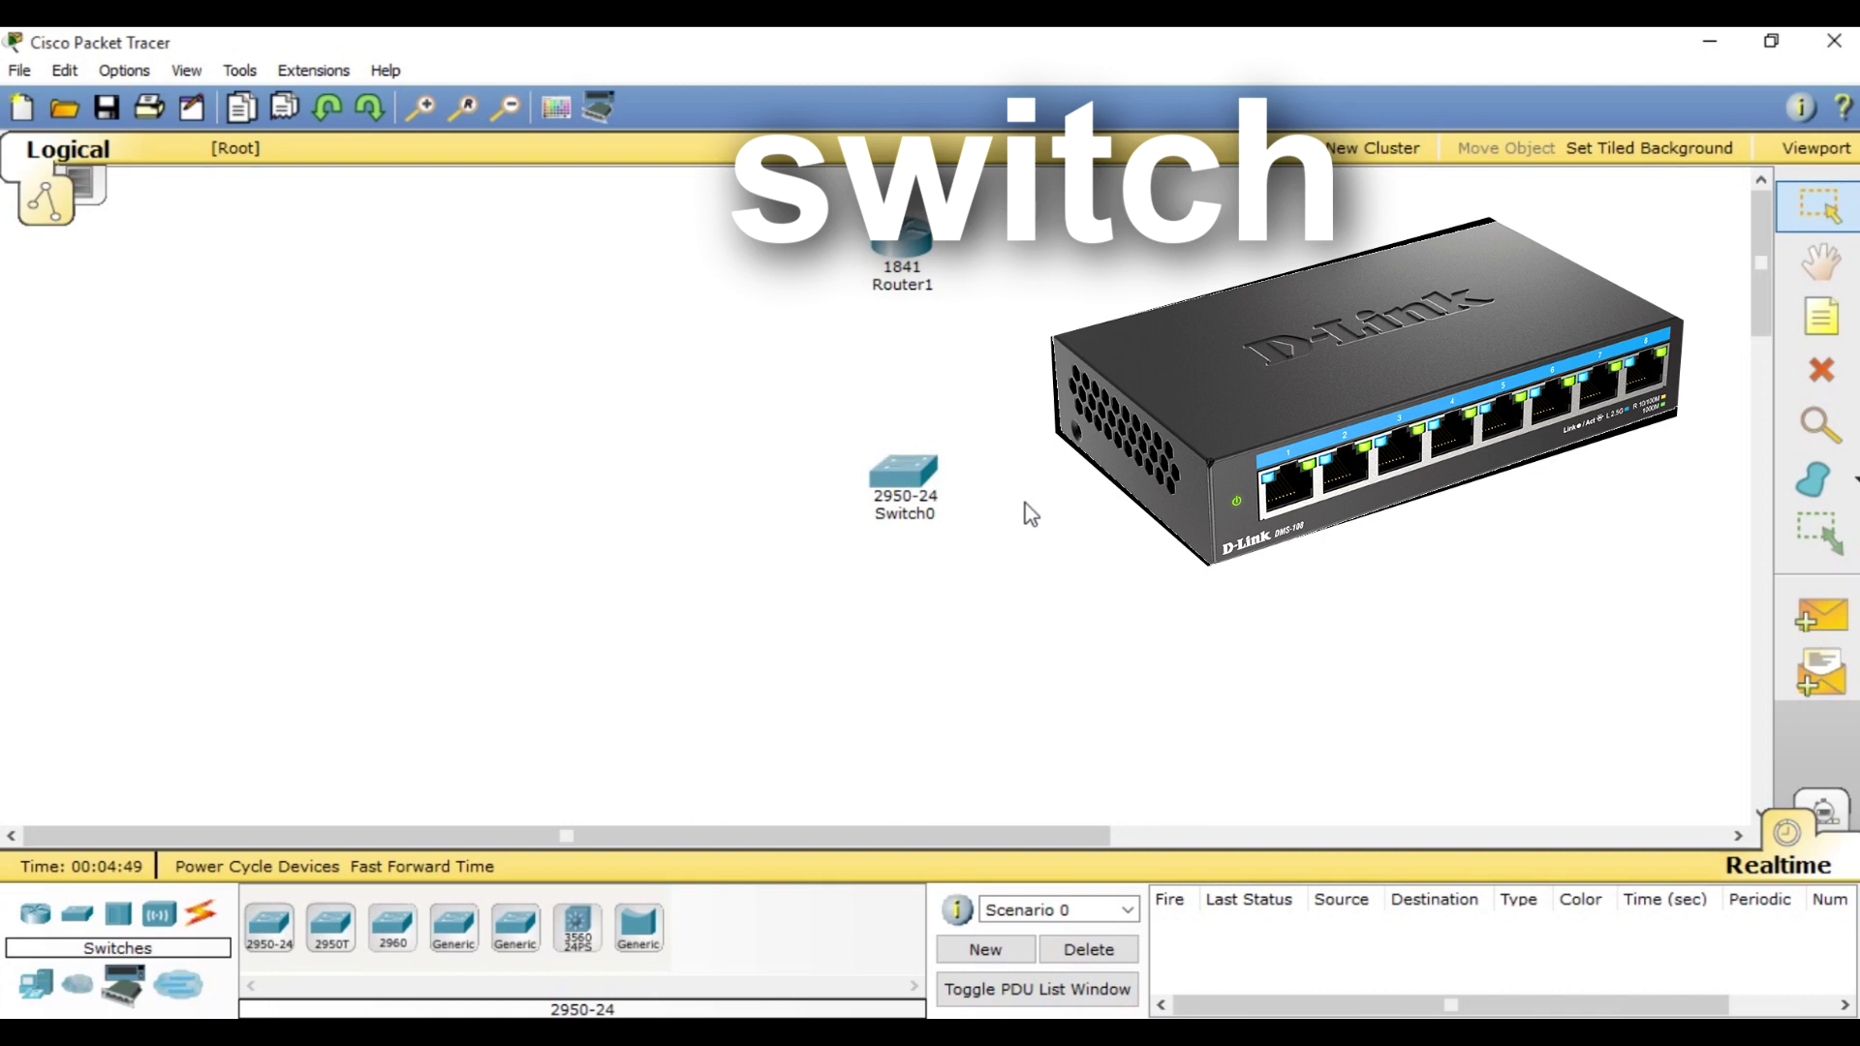
# Place two generic laptops to the left of the router and switch, one above the other
pyautogui.click(35, 981)
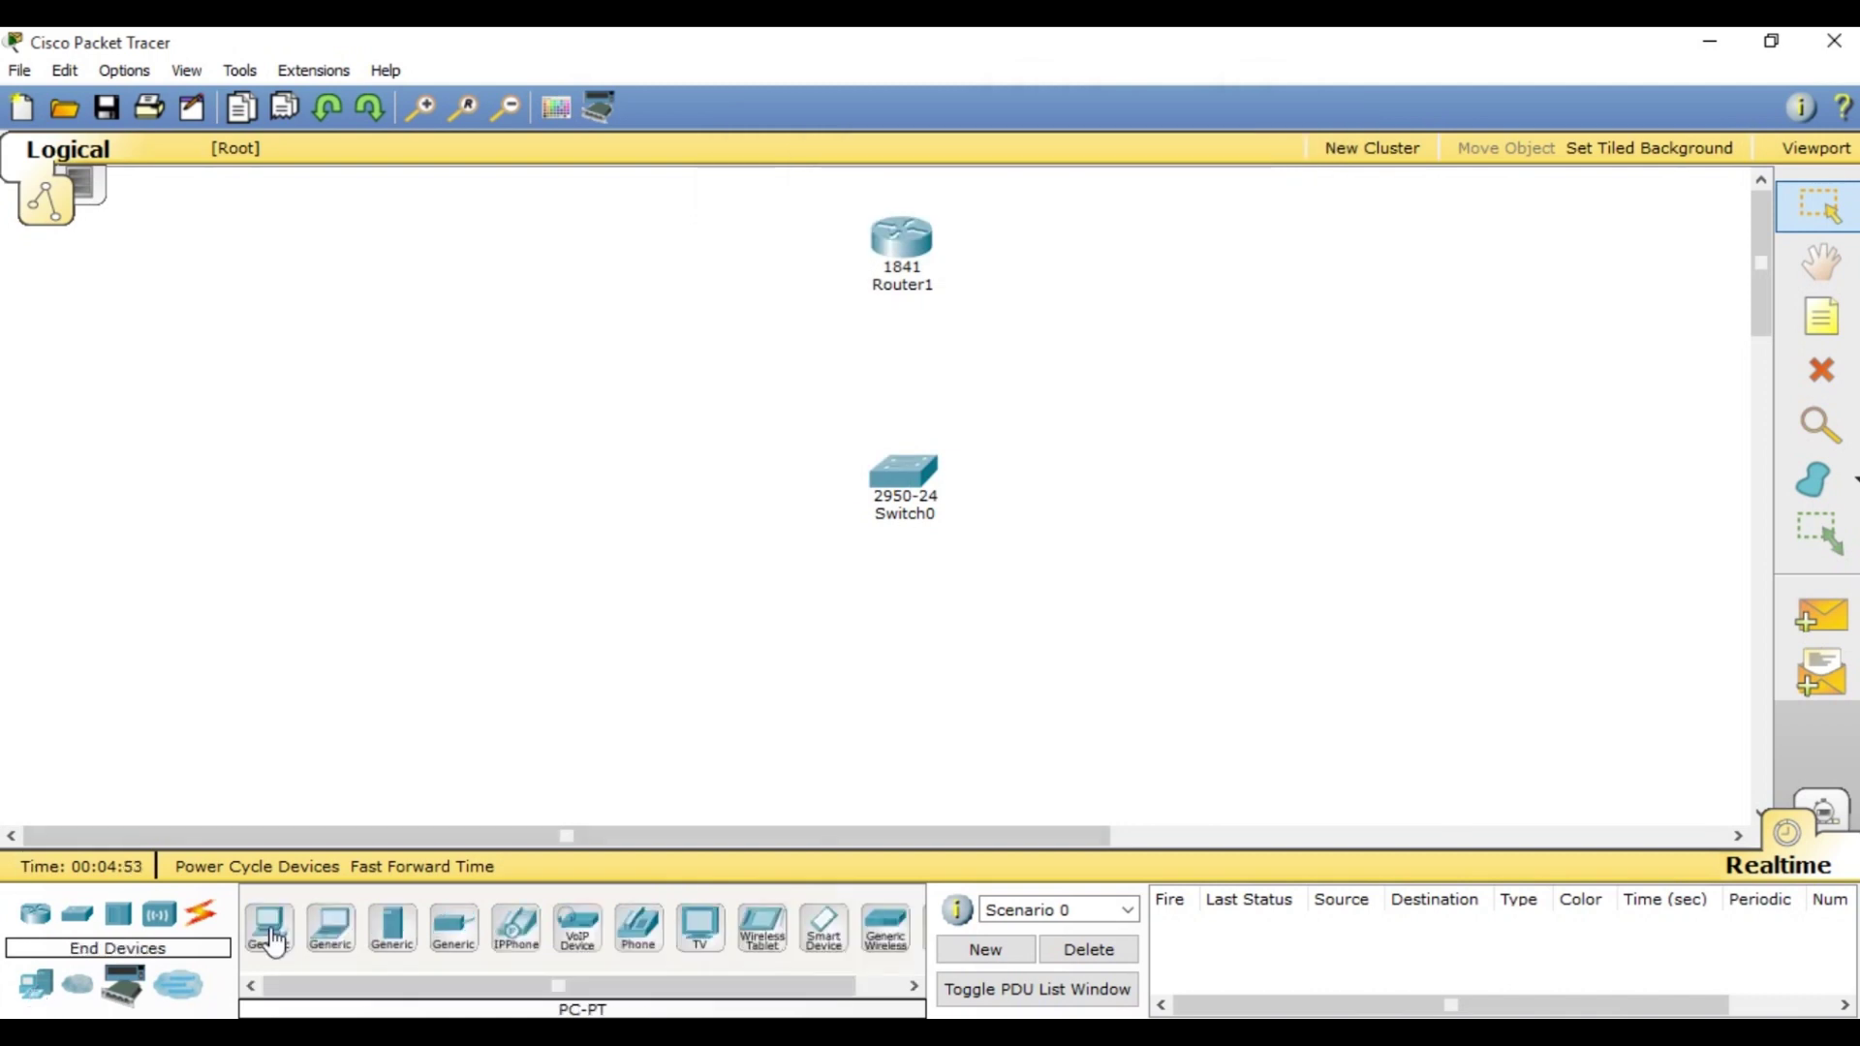
pyautogui.click(333, 932)
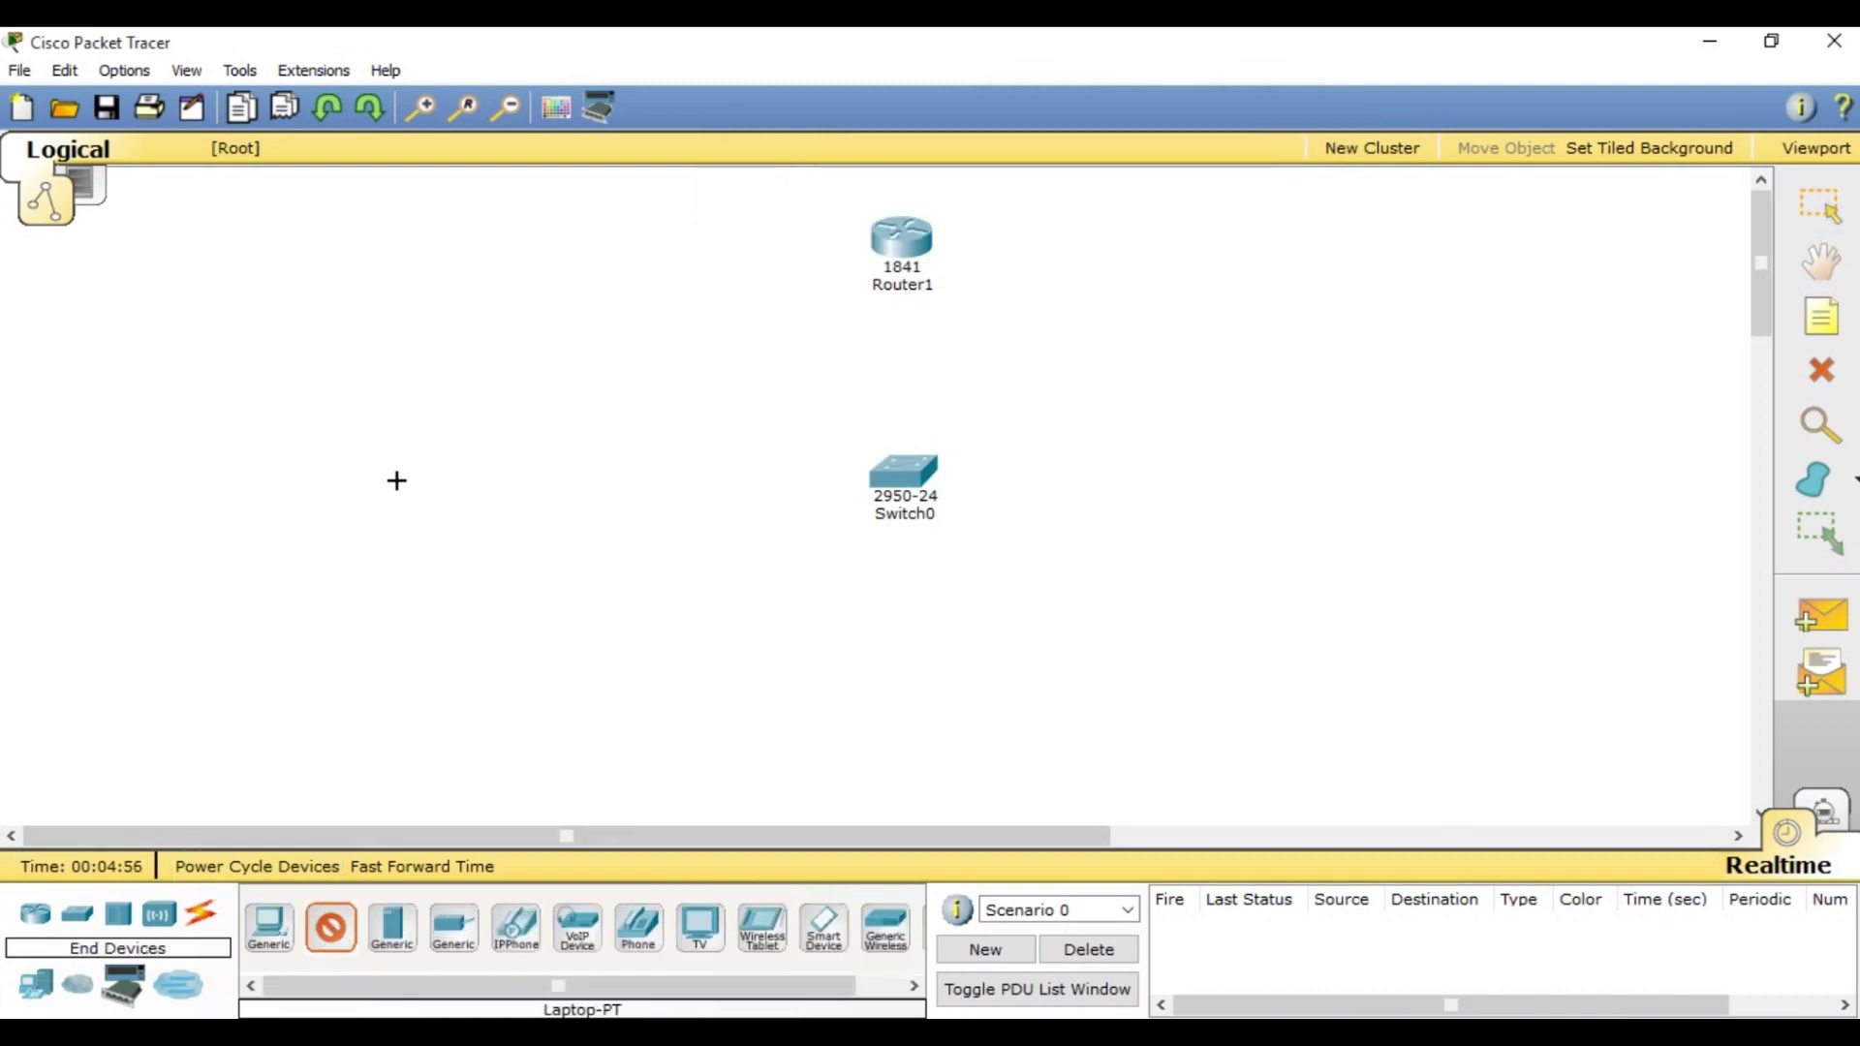
pyautogui.click(513, 354)
pyautogui.click(333, 927)
pyautogui.click(441, 598)
# Place a generic PC below the switch, another PC to its upper right, and a generic laptop to its lower right
pyautogui.click(268, 927)
pyautogui.click(800, 678)
pyautogui.click(269, 927)
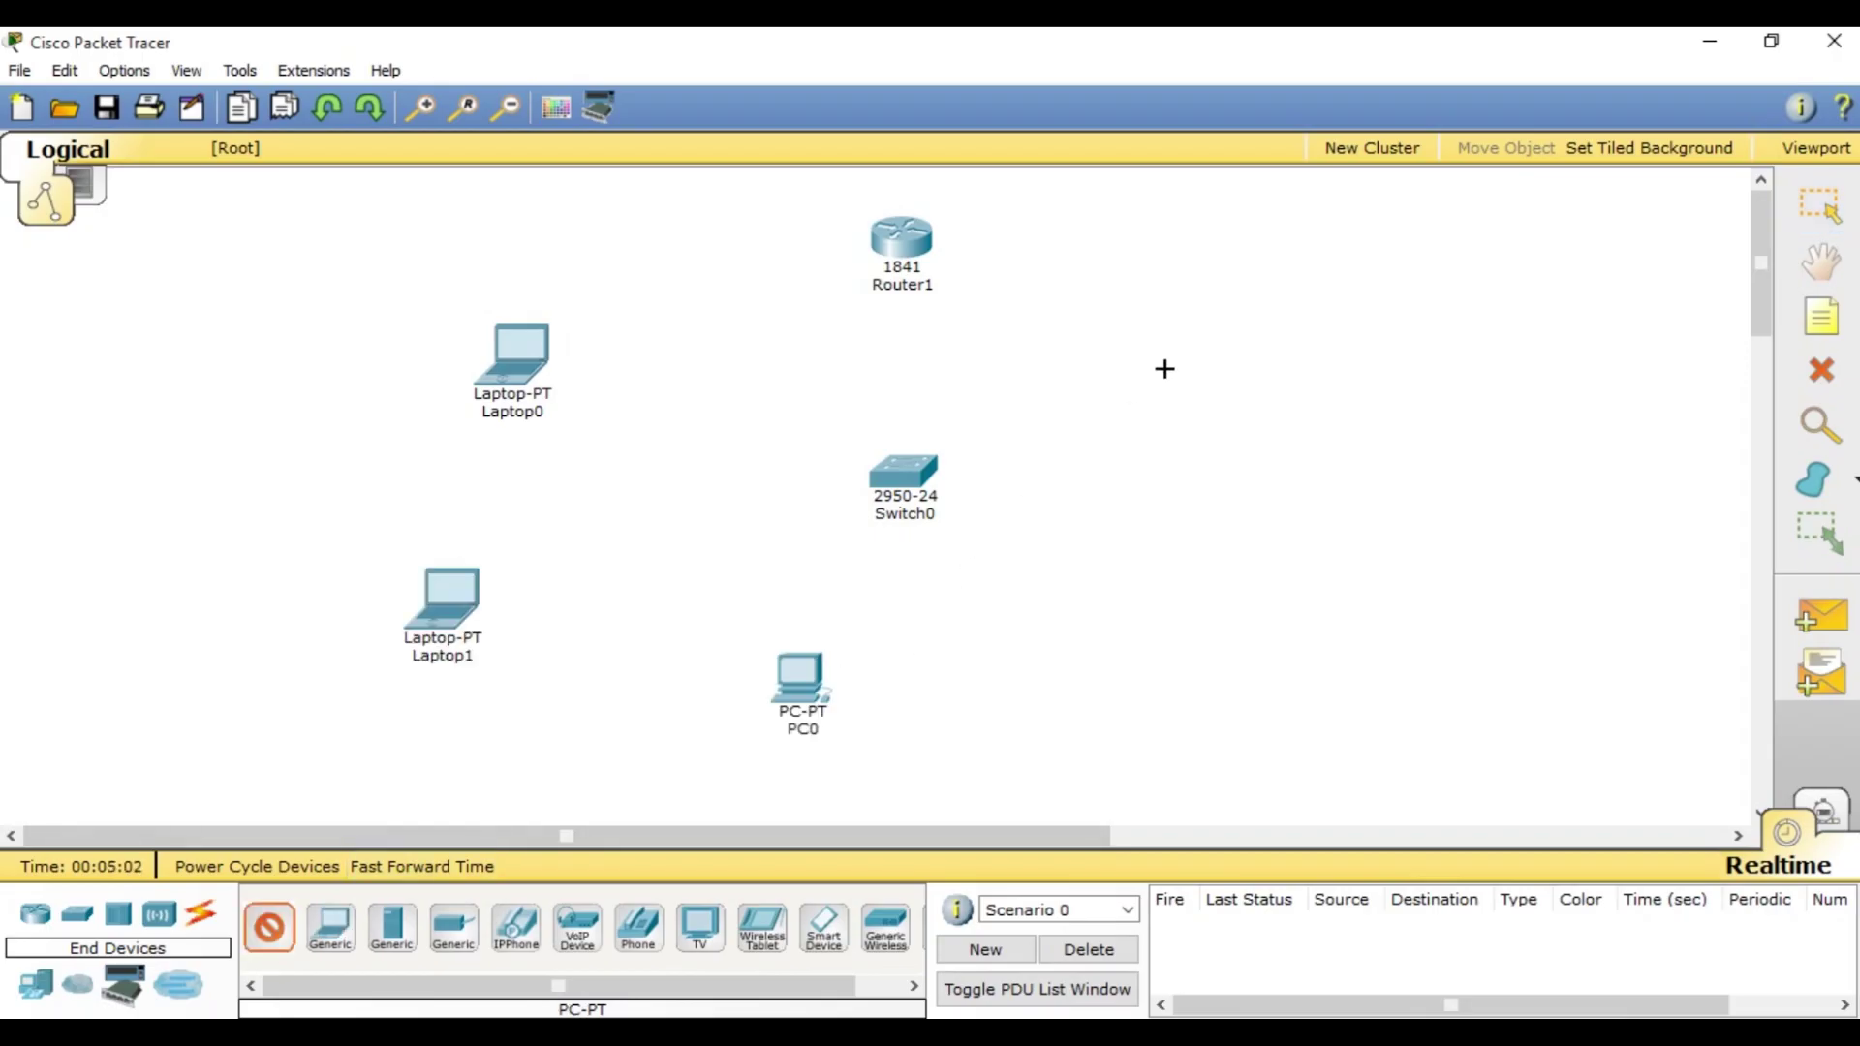
pyautogui.click(1167, 366)
pyautogui.click(333, 934)
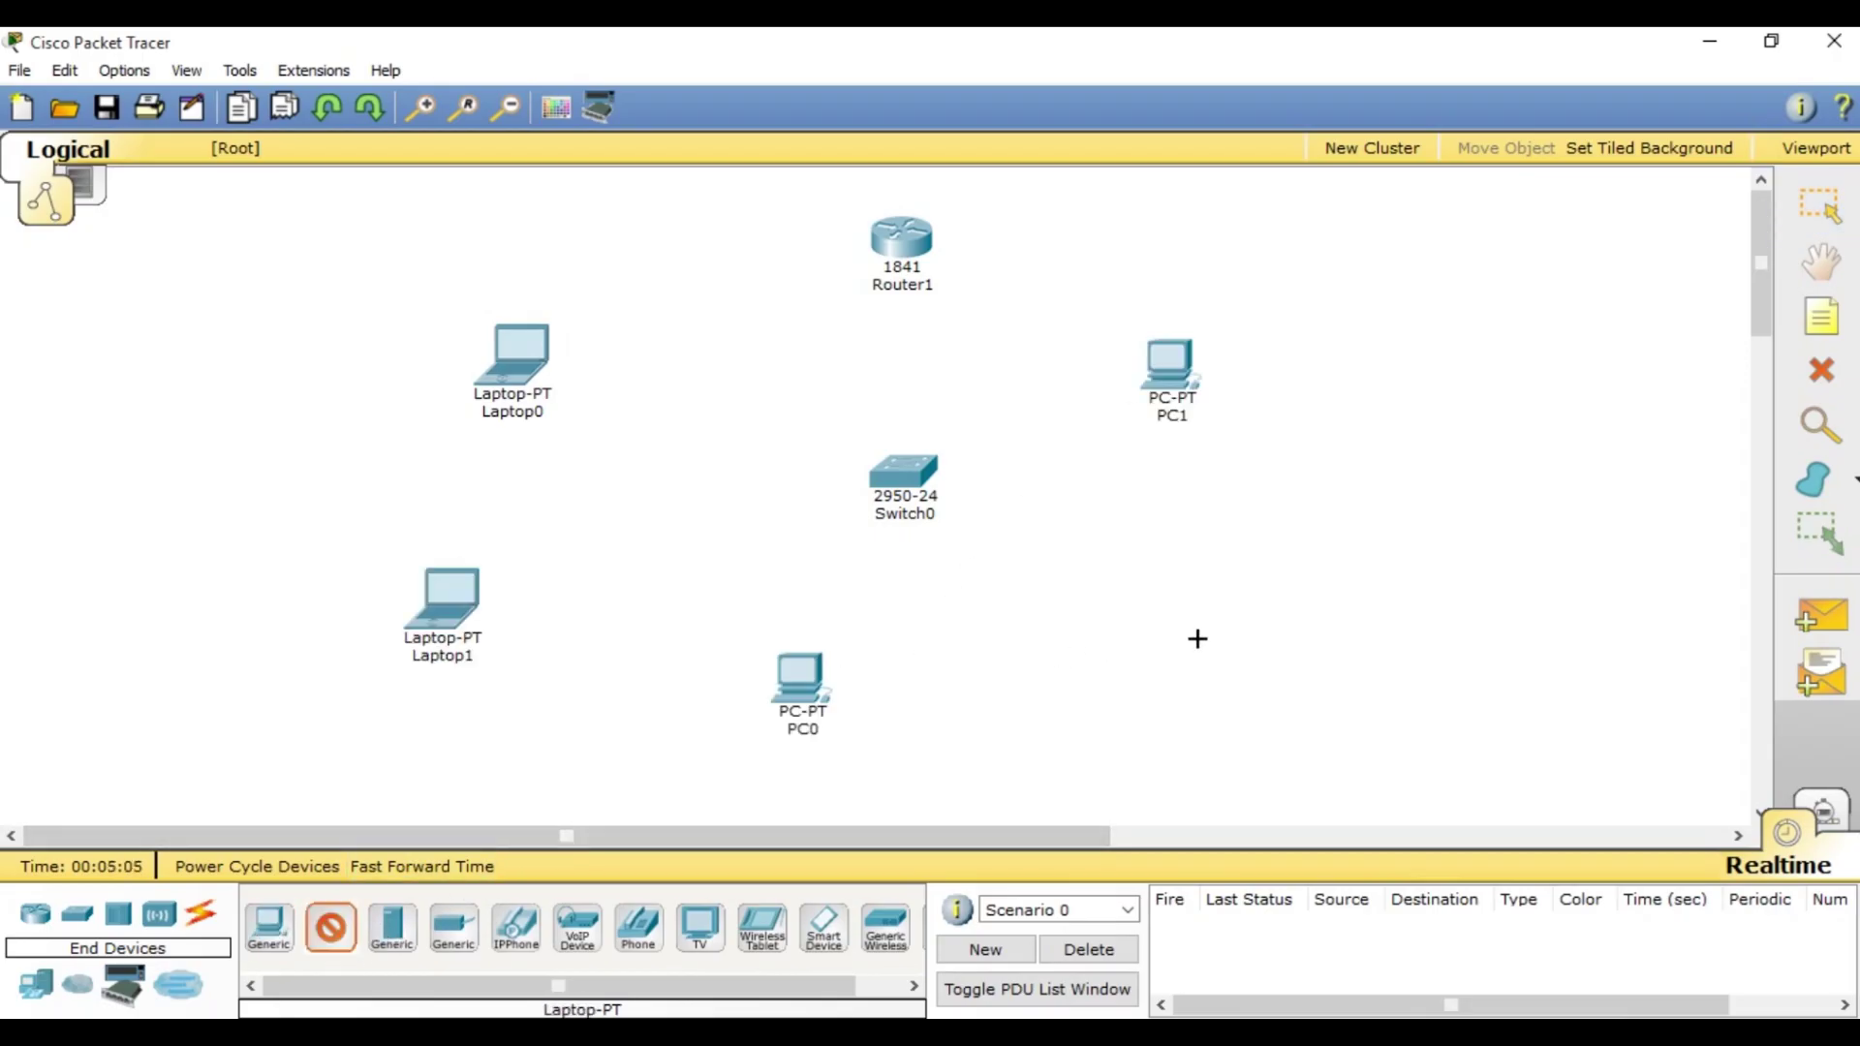
pyautogui.click(1241, 638)
# Move PC0 slightly down and to the right, keeping Switch0 centred beneath the router
pyautogui.moveTo(912, 475); pyautogui.dragTo(840, 527)
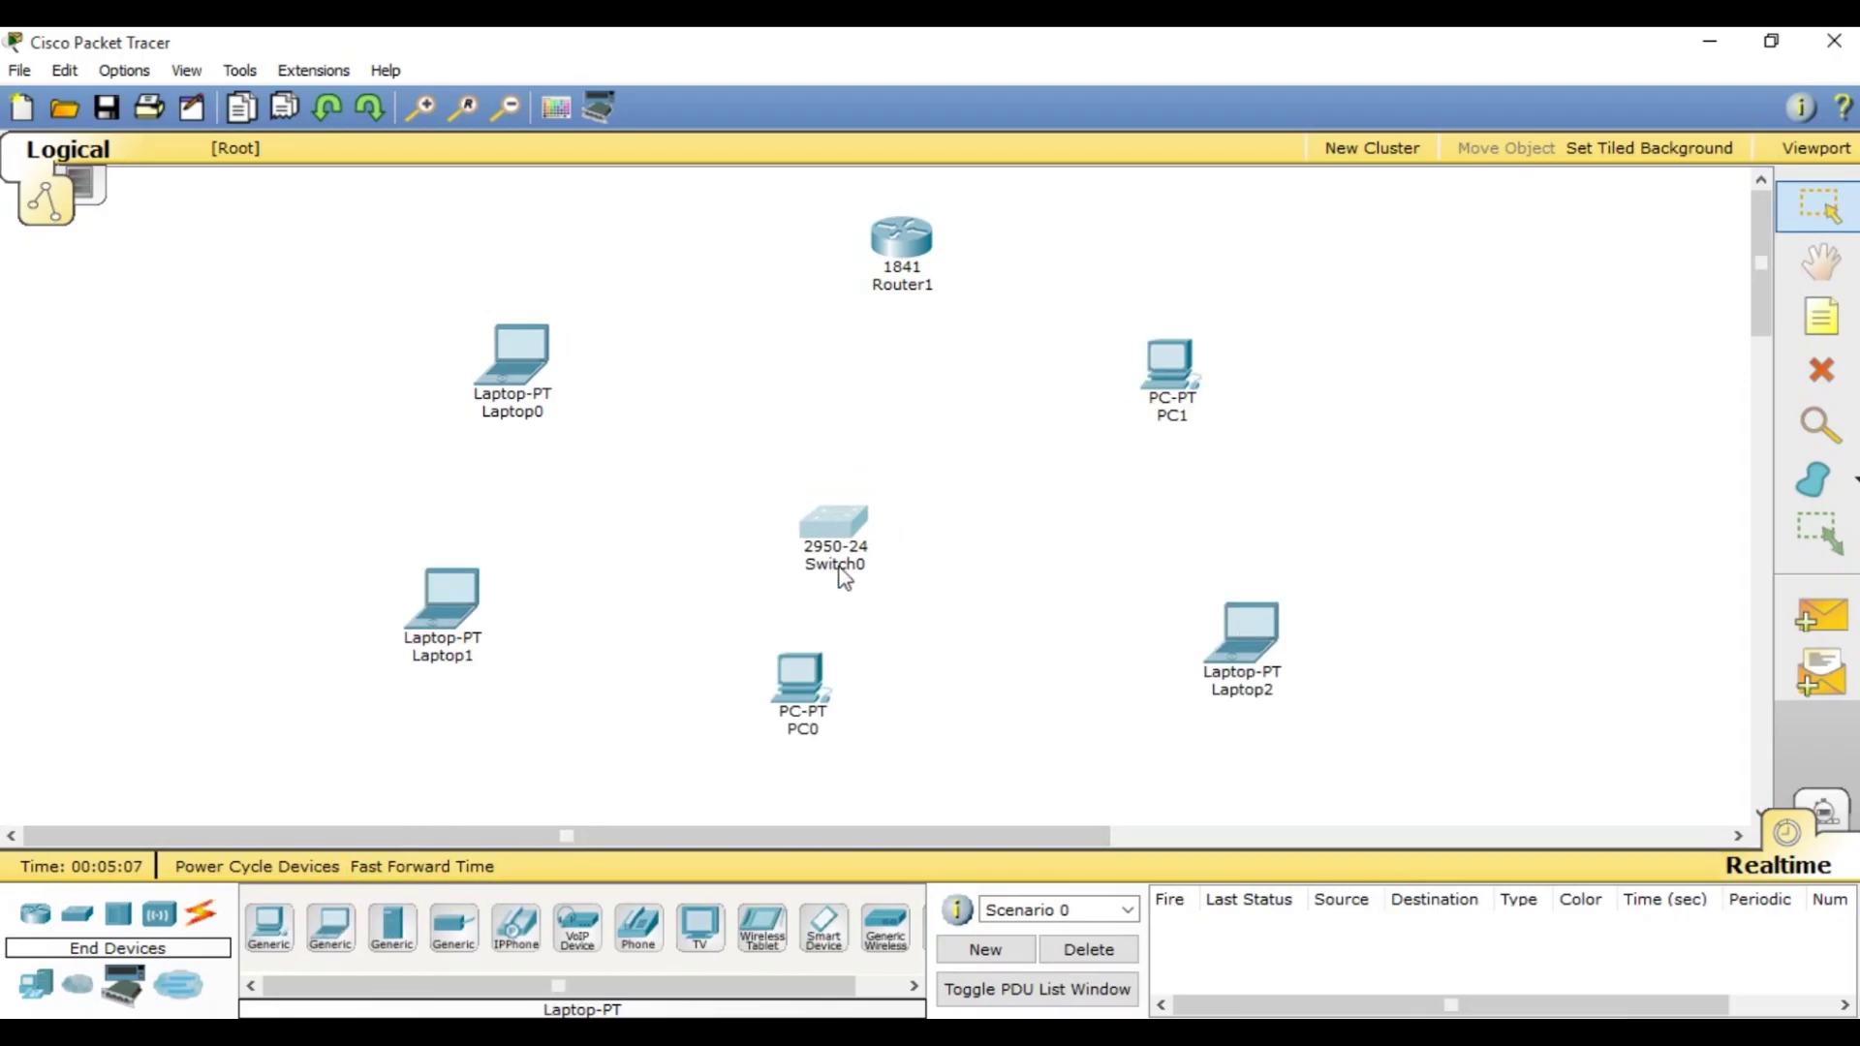
pyautogui.moveTo(802, 678); pyautogui.dragTo(852, 715)
pyautogui.moveTo(843, 518); pyautogui.dragTo(908, 474)
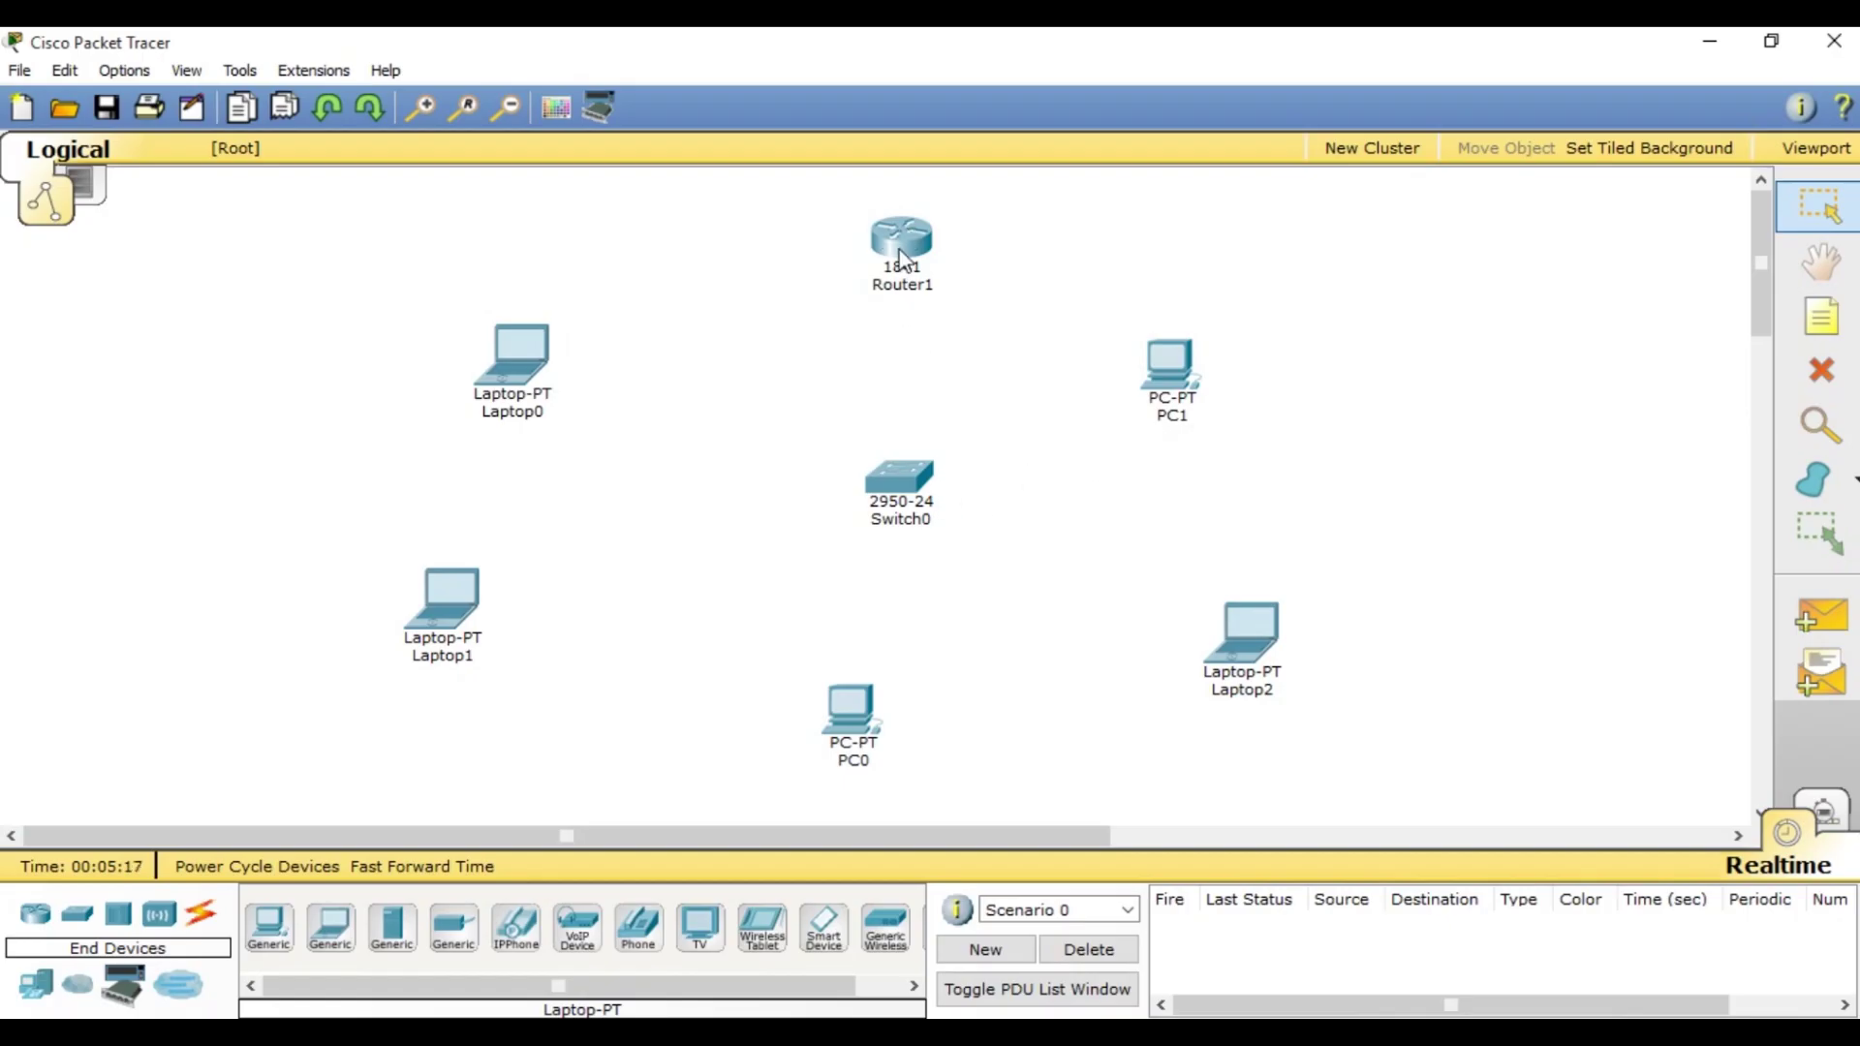
# Connect Switch0 to PC1's FastEthernet0 port with a copper straight-through cable
pyautogui.click(201, 918)
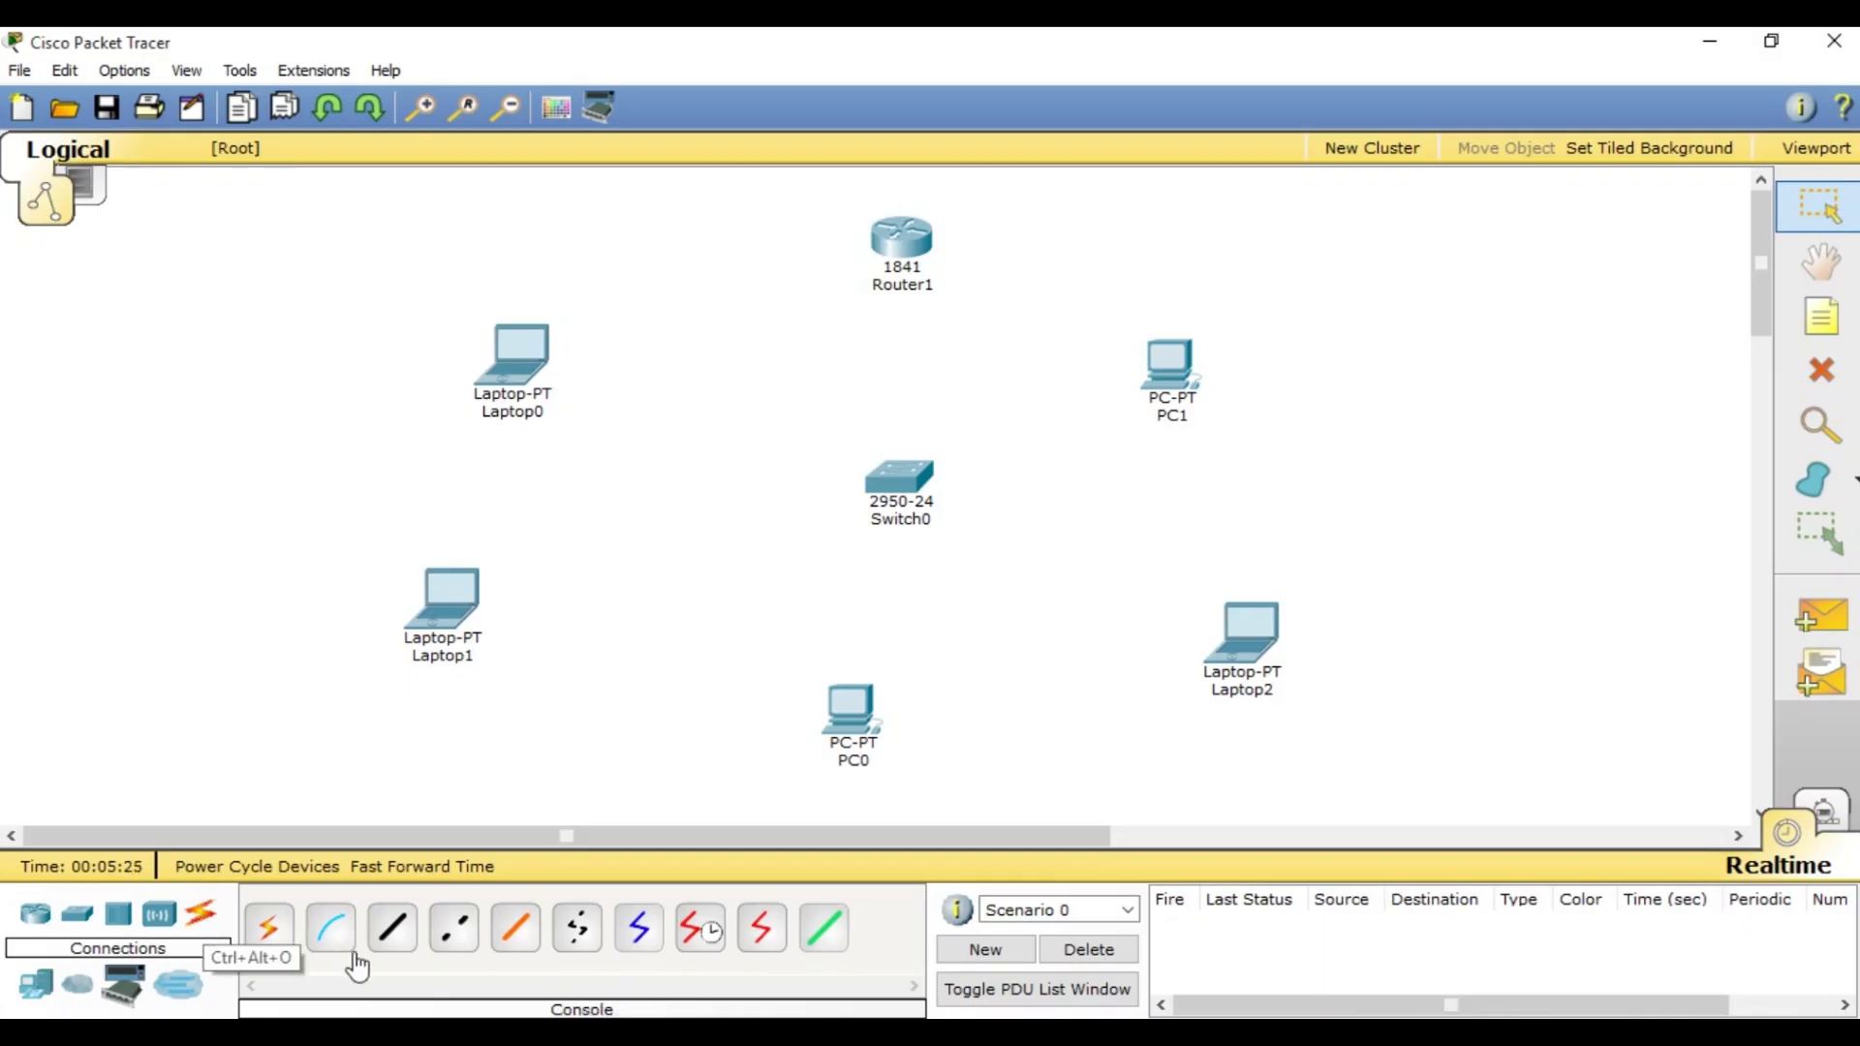
pyautogui.click(392, 928)
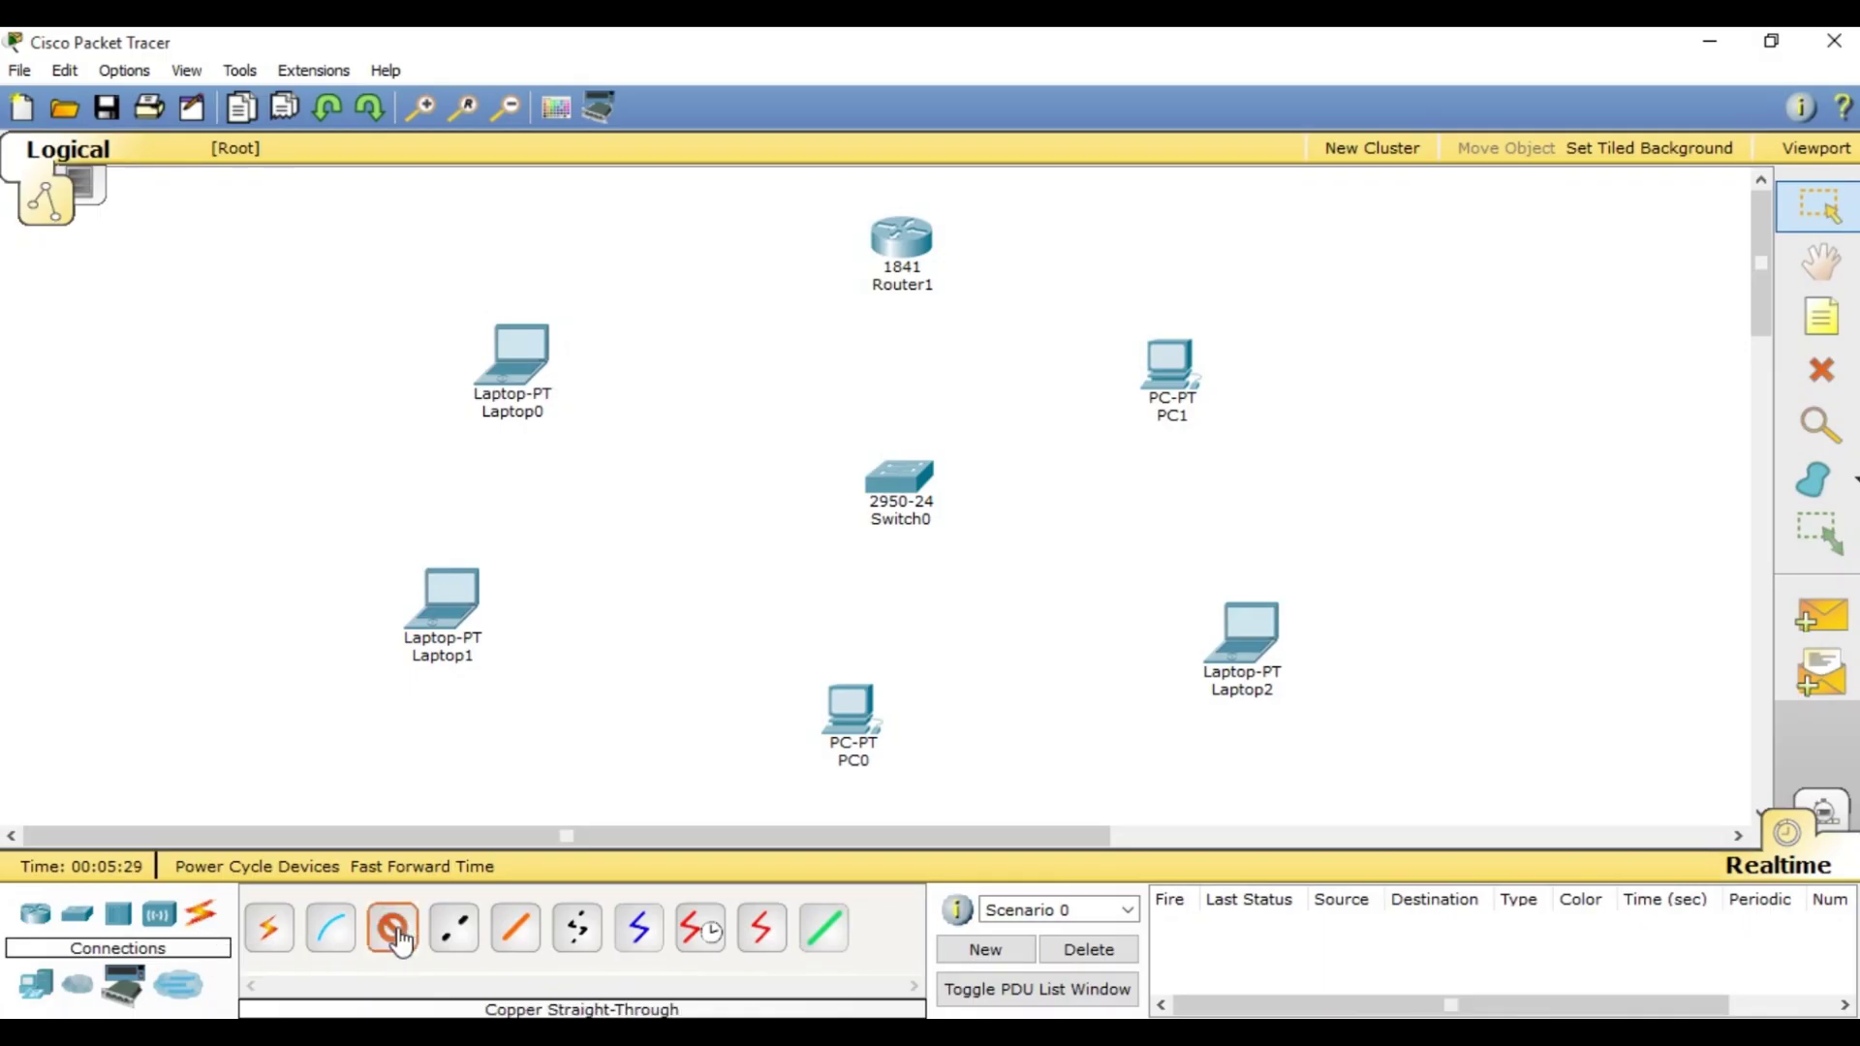
pyautogui.click(921, 480)
pyautogui.click(948, 364)
pyautogui.click(1172, 366)
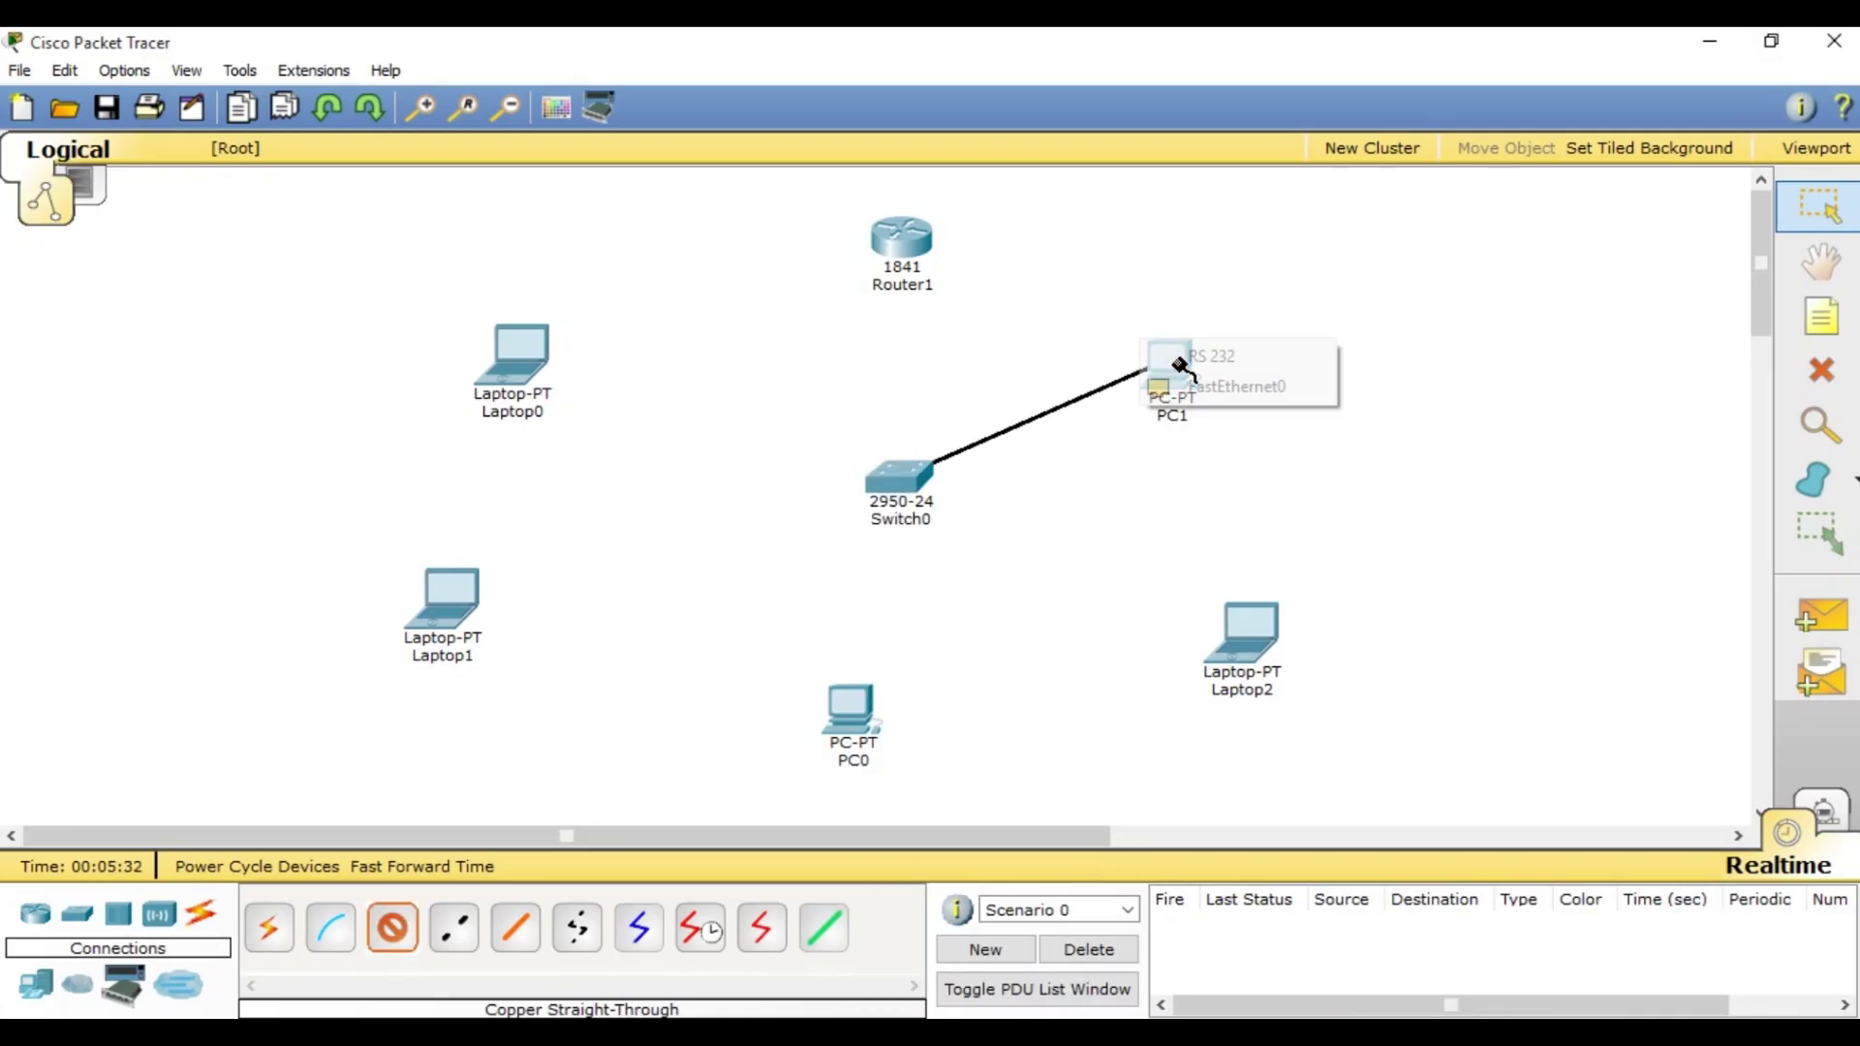
pyautogui.click(1226, 385)
# Connect Switch0 to Laptop2's FastEthernet0 port with a copper straight-through cable
pyautogui.click(905, 484)
pyautogui.click(1010, 394)
pyautogui.click(1206, 612)
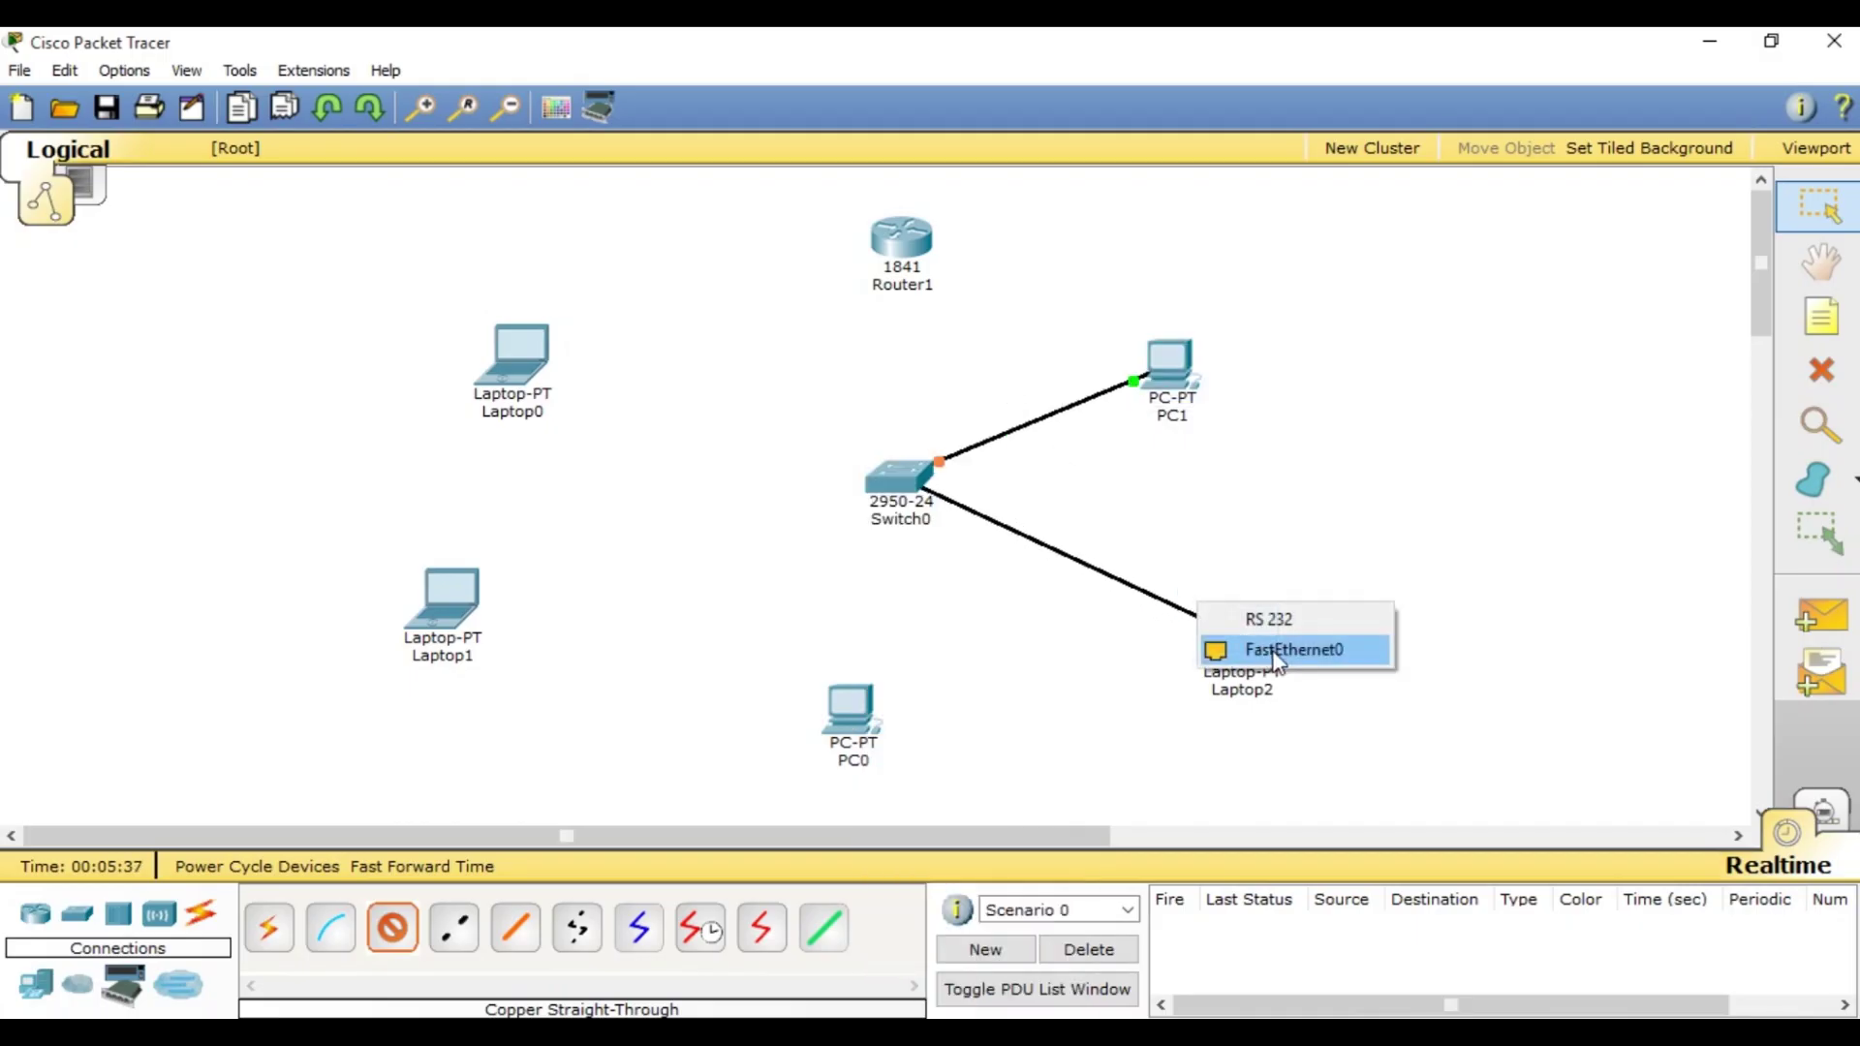
pyautogui.click(1244, 647)
# Connect Switch0 to PC0's FastEthernet0 port with a copper straight-through cable
pyautogui.click(393, 928)
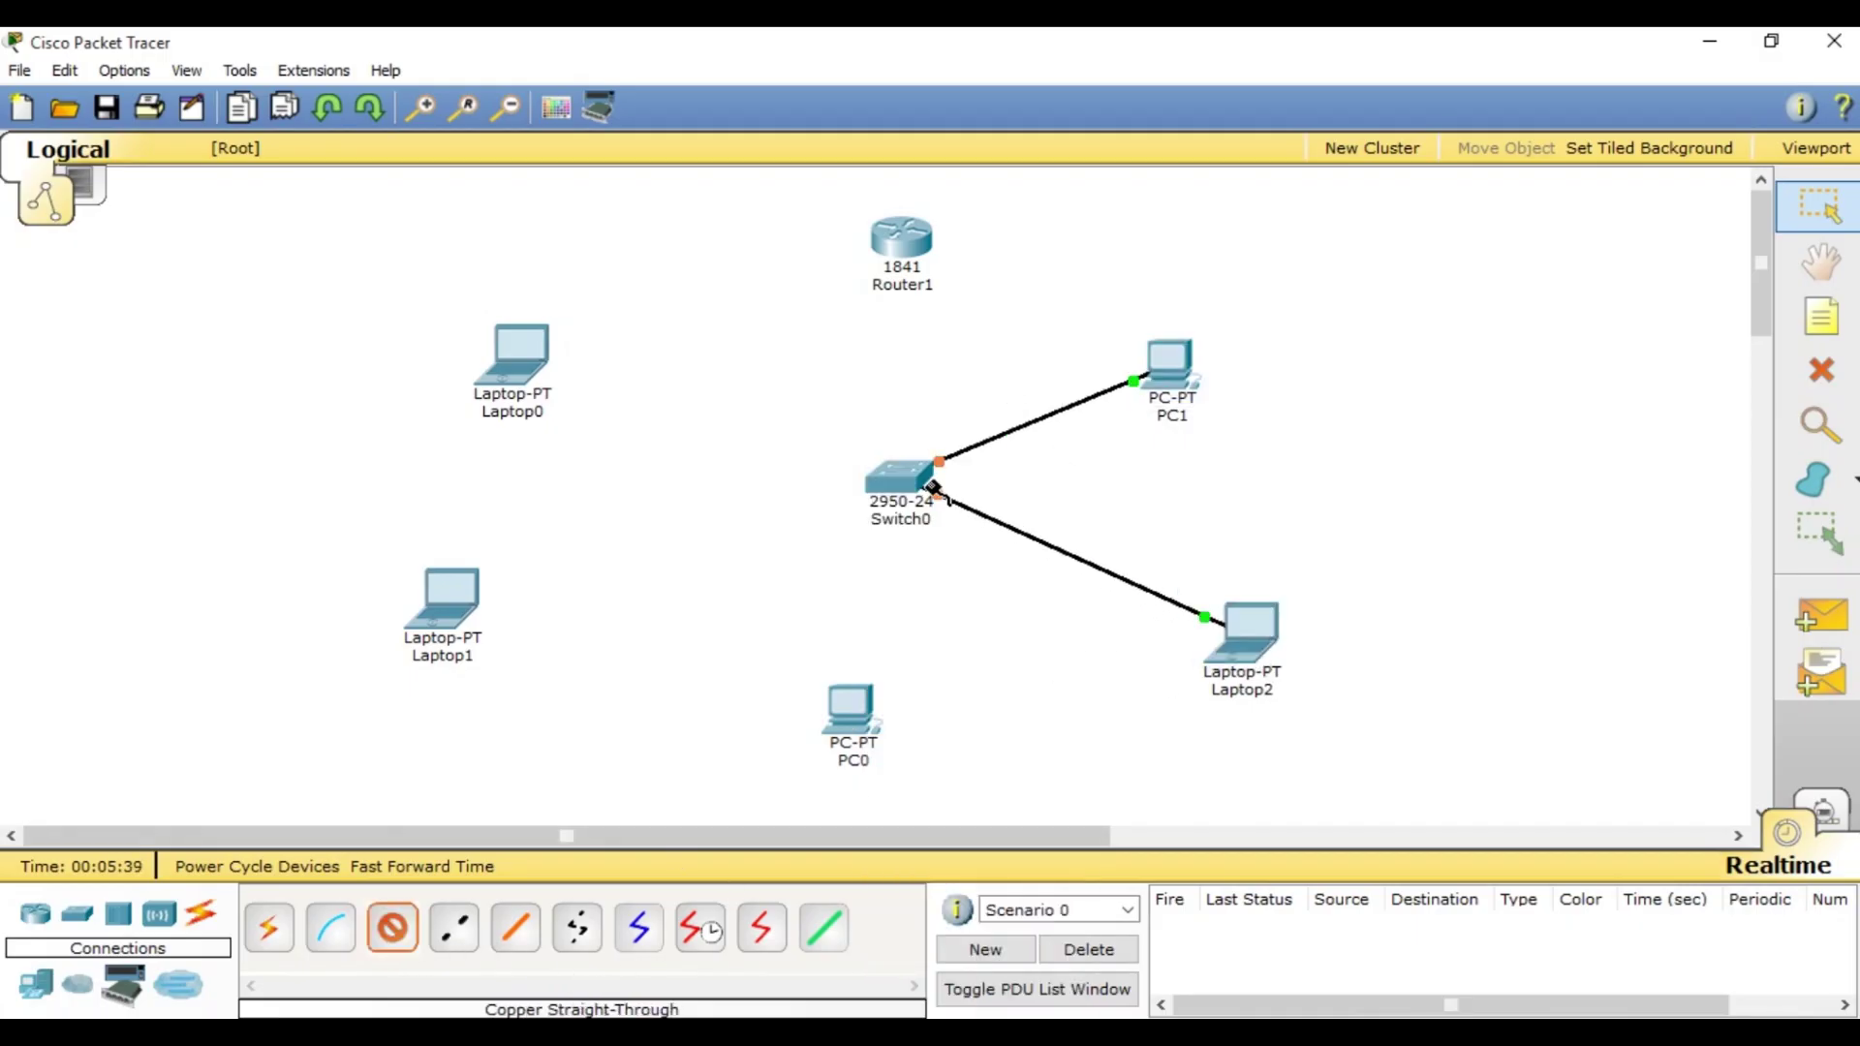
pyautogui.click(896, 481)
pyautogui.click(969, 424)
pyautogui.click(847, 702)
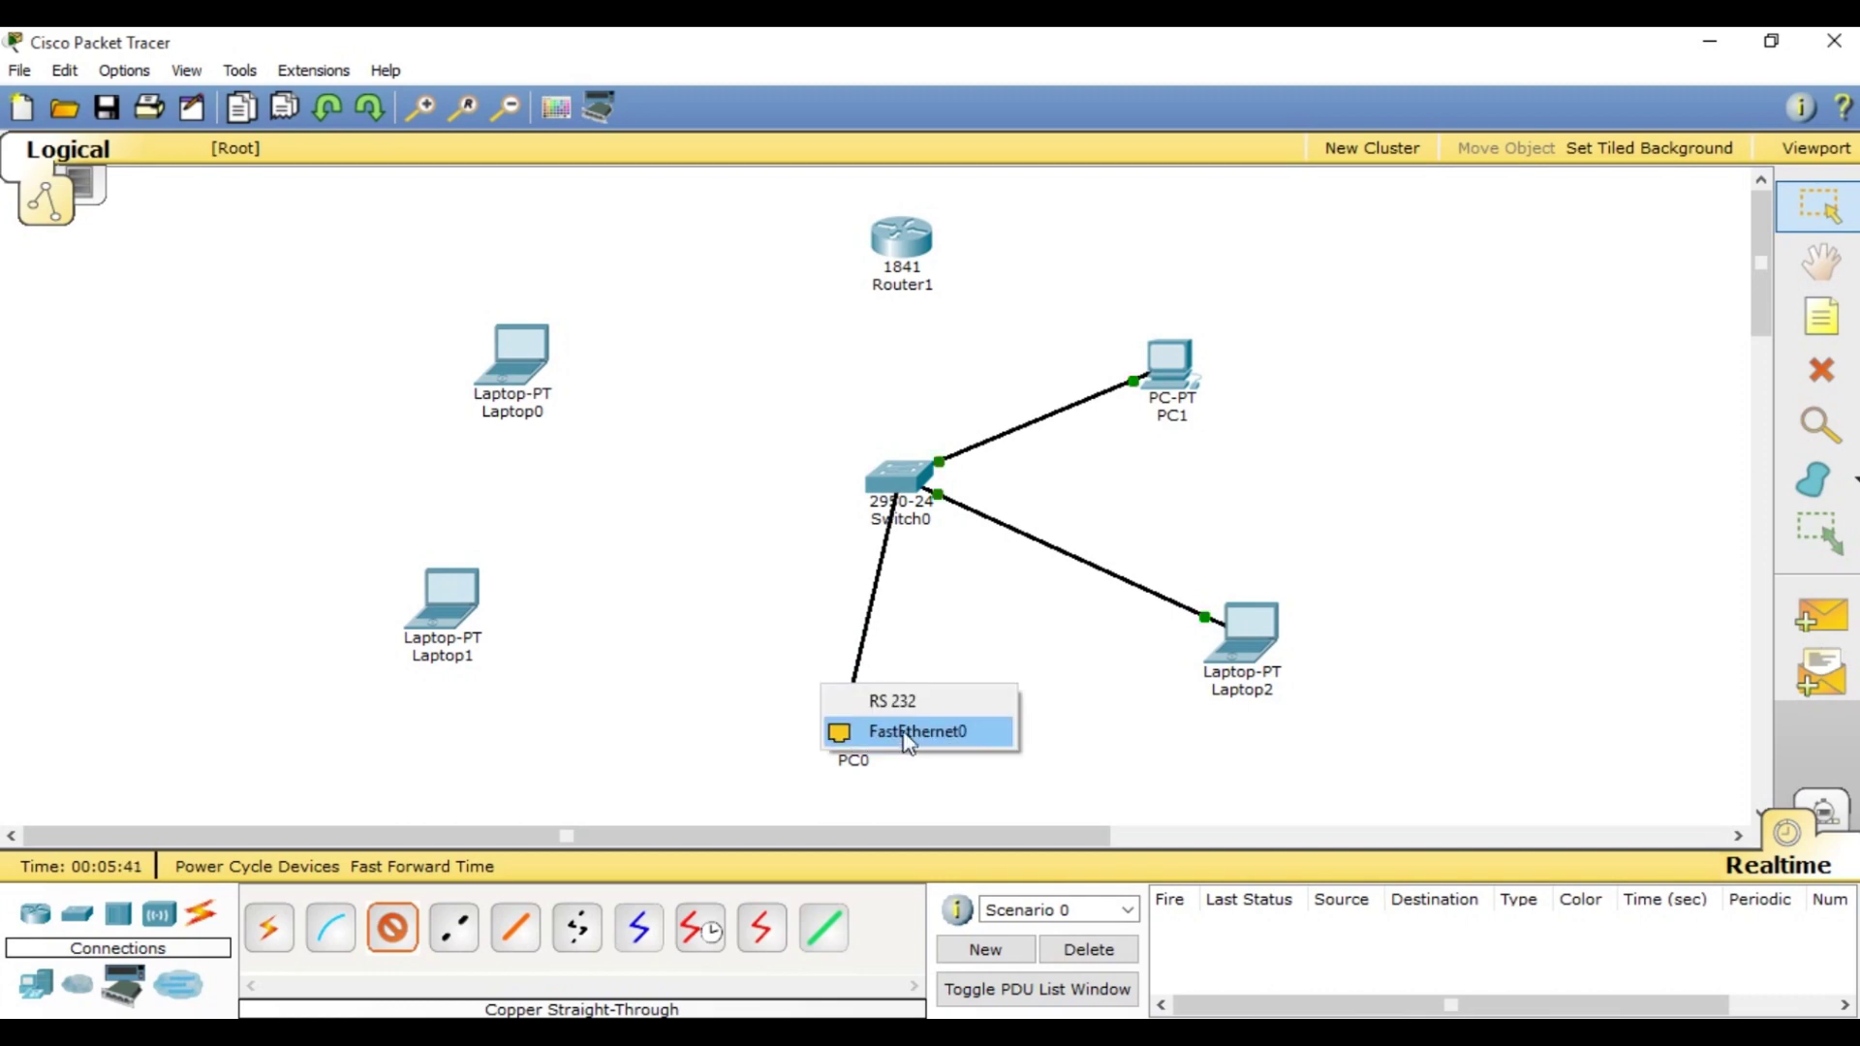
pyautogui.click(906, 736)
# Connect Switch0 to Laptop1 with a copper straight-through cable
pyautogui.click(393, 928)
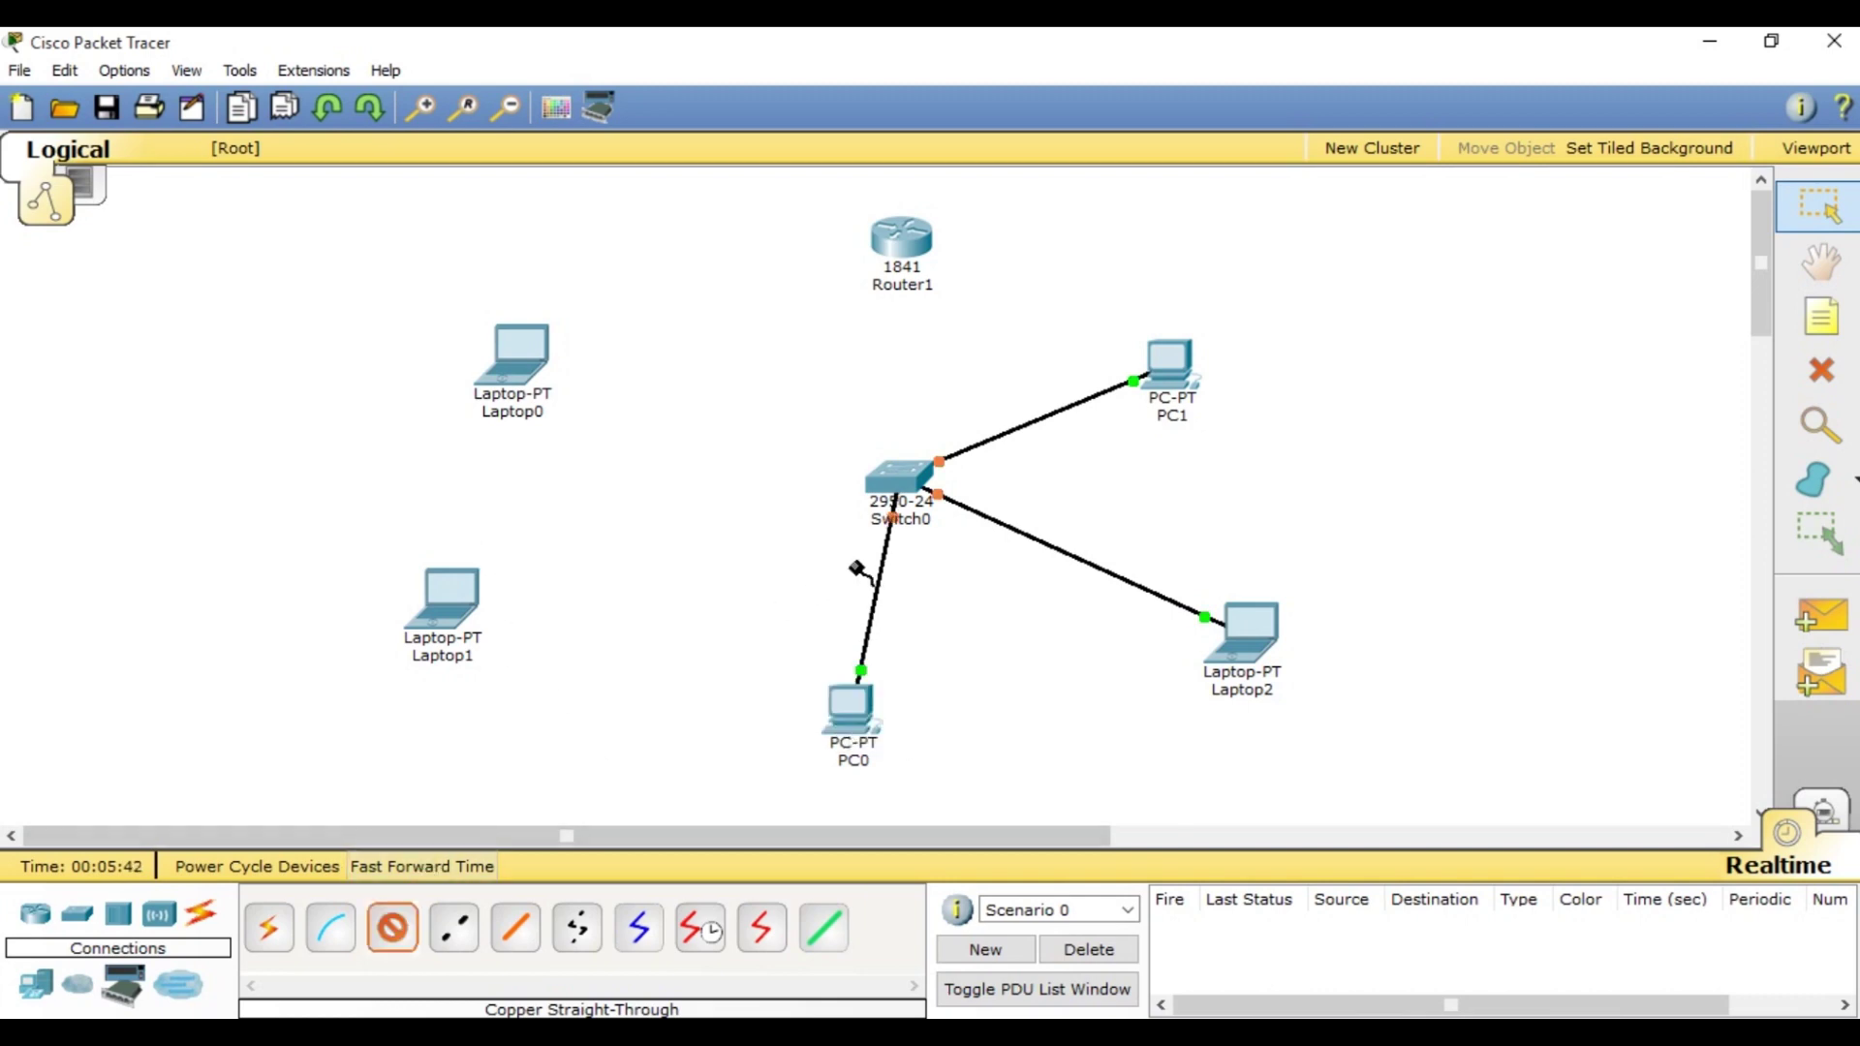
pyautogui.click(896, 481)
pyautogui.click(1010, 484)
pyautogui.click(444, 618)
pyautogui.click(502, 634)
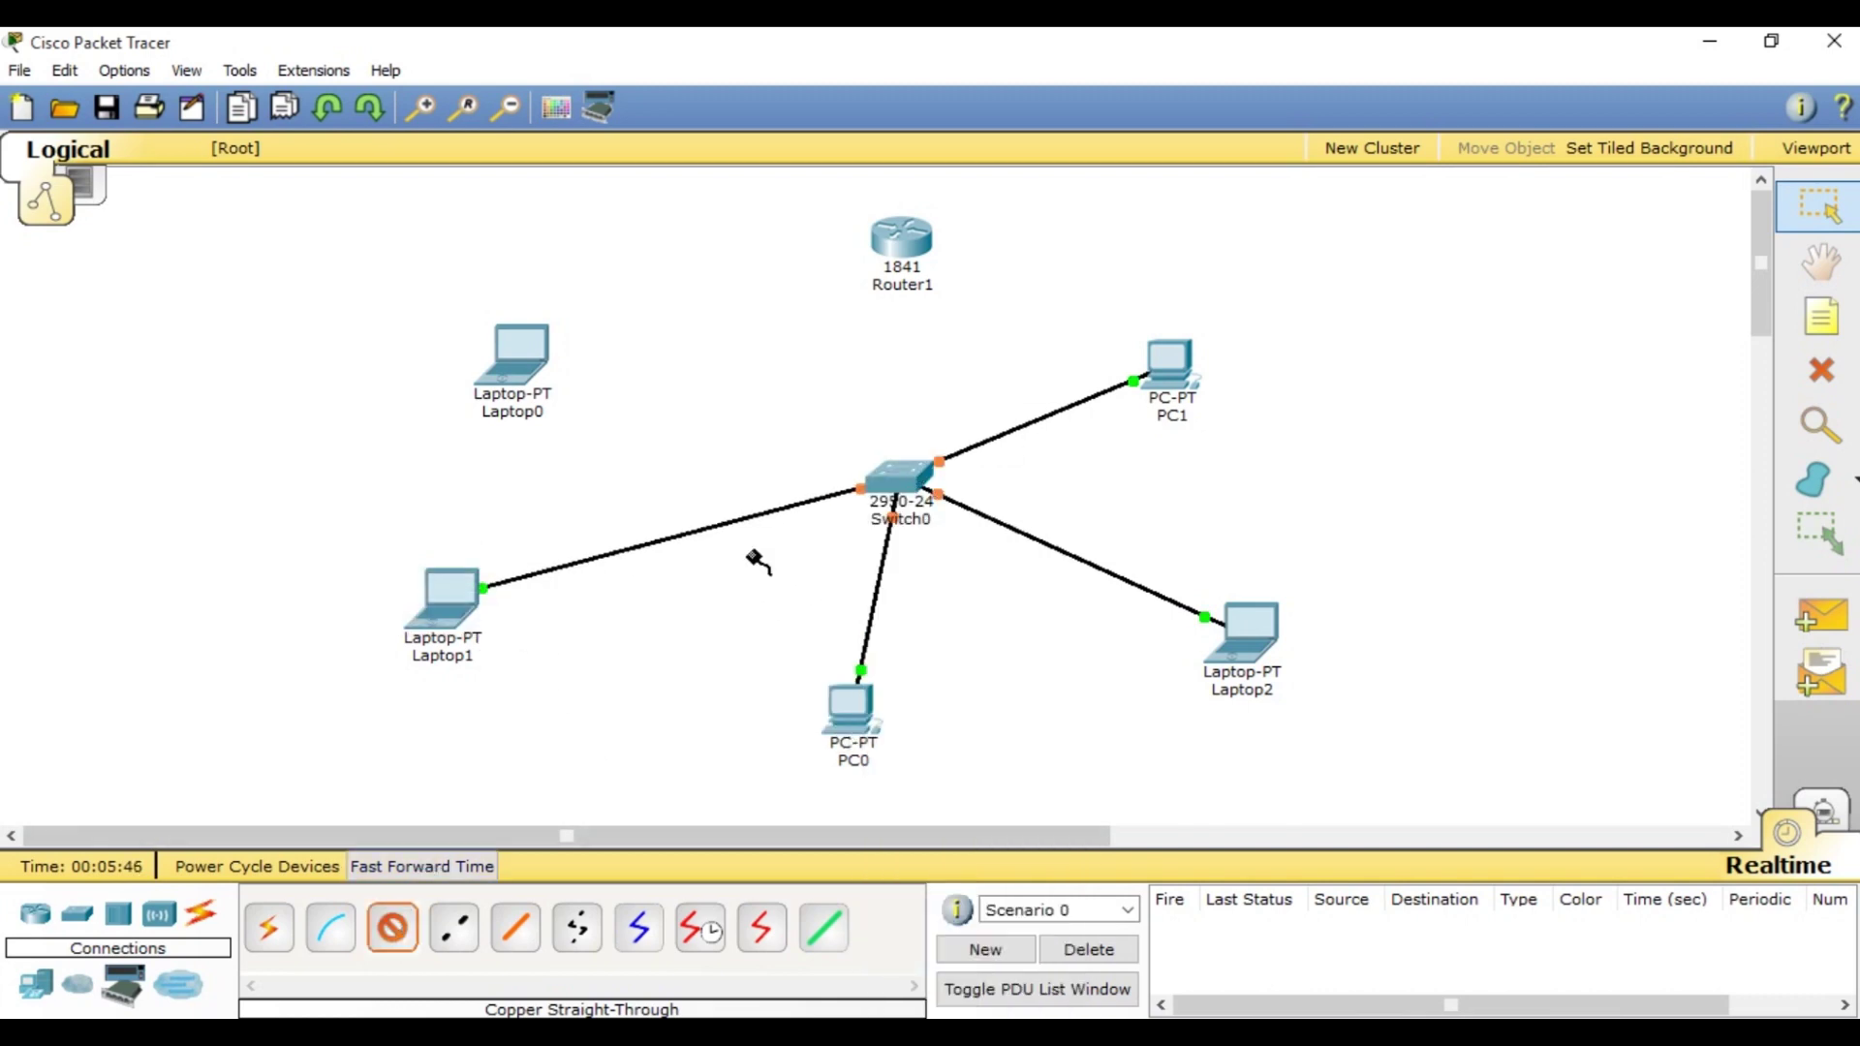
# Connect Switch0 to Laptop0's FastEthernet0 port with a copper straight-through cable
pyautogui.click(898, 476)
pyautogui.click(969, 482)
pyautogui.click(513, 351)
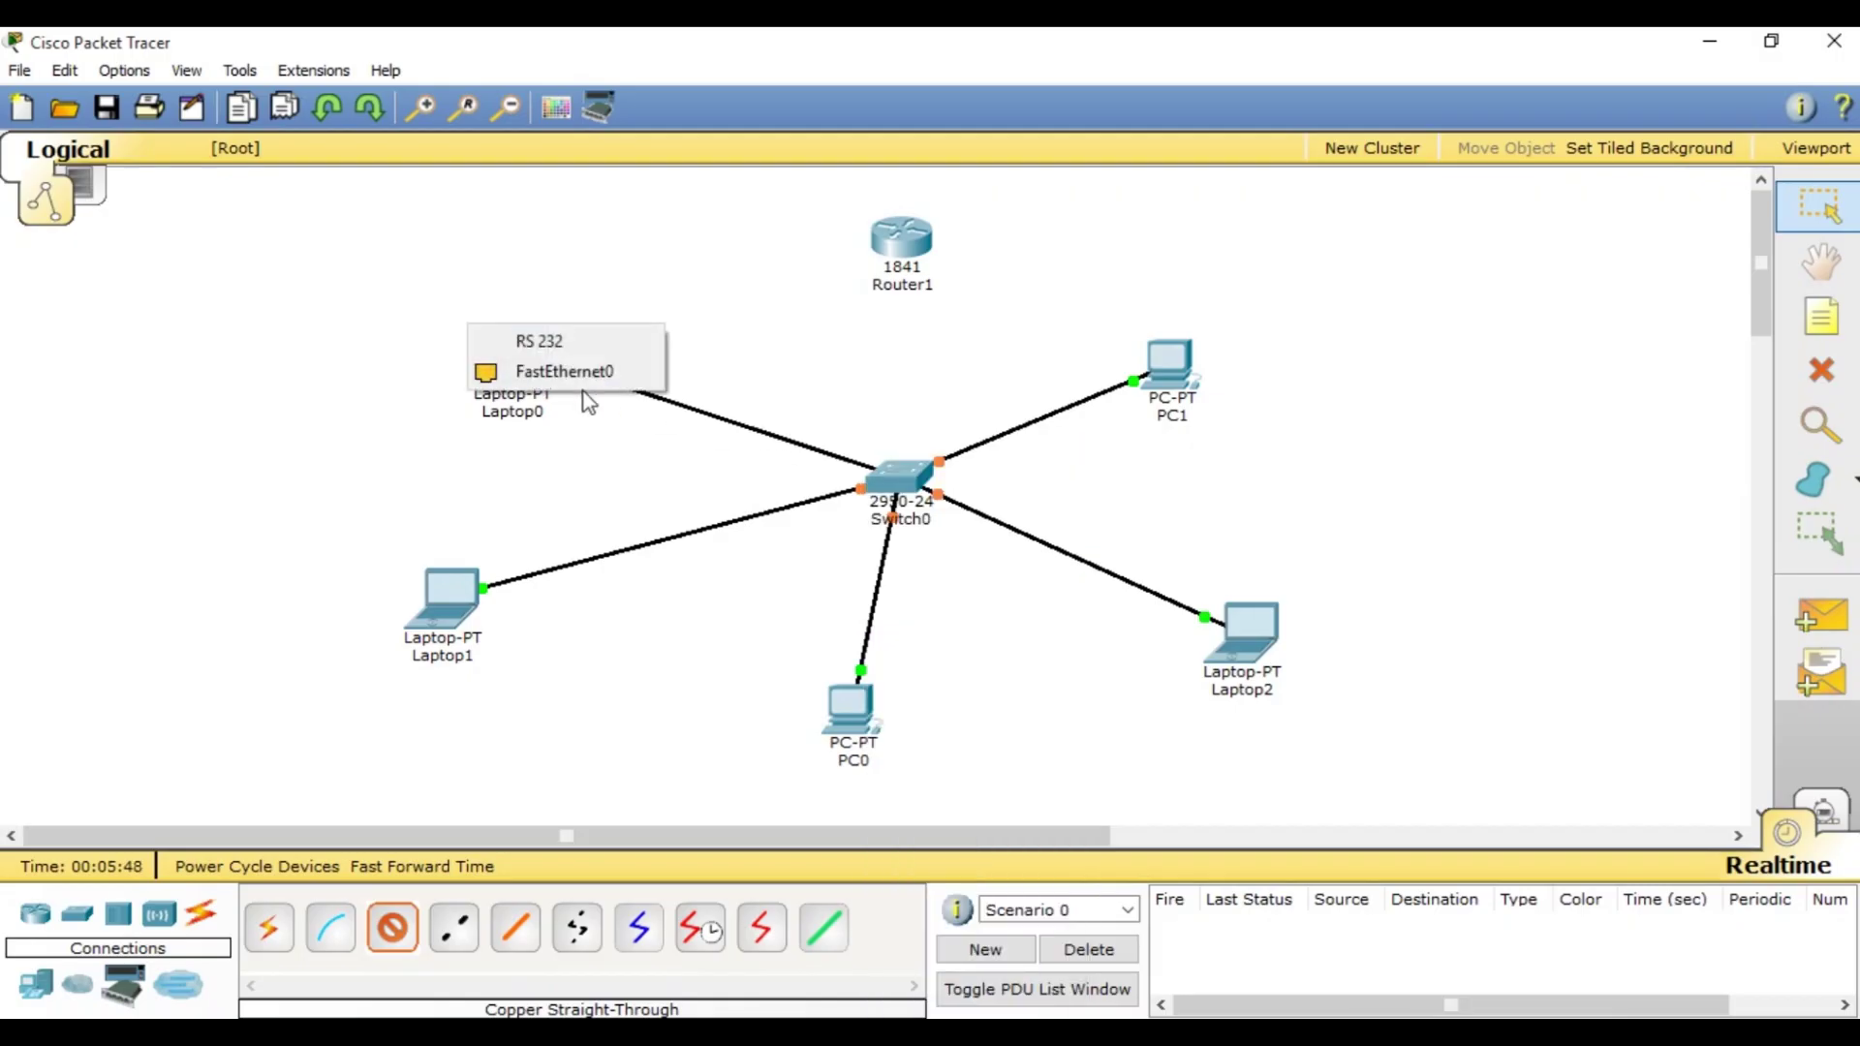
pyautogui.click(543, 369)
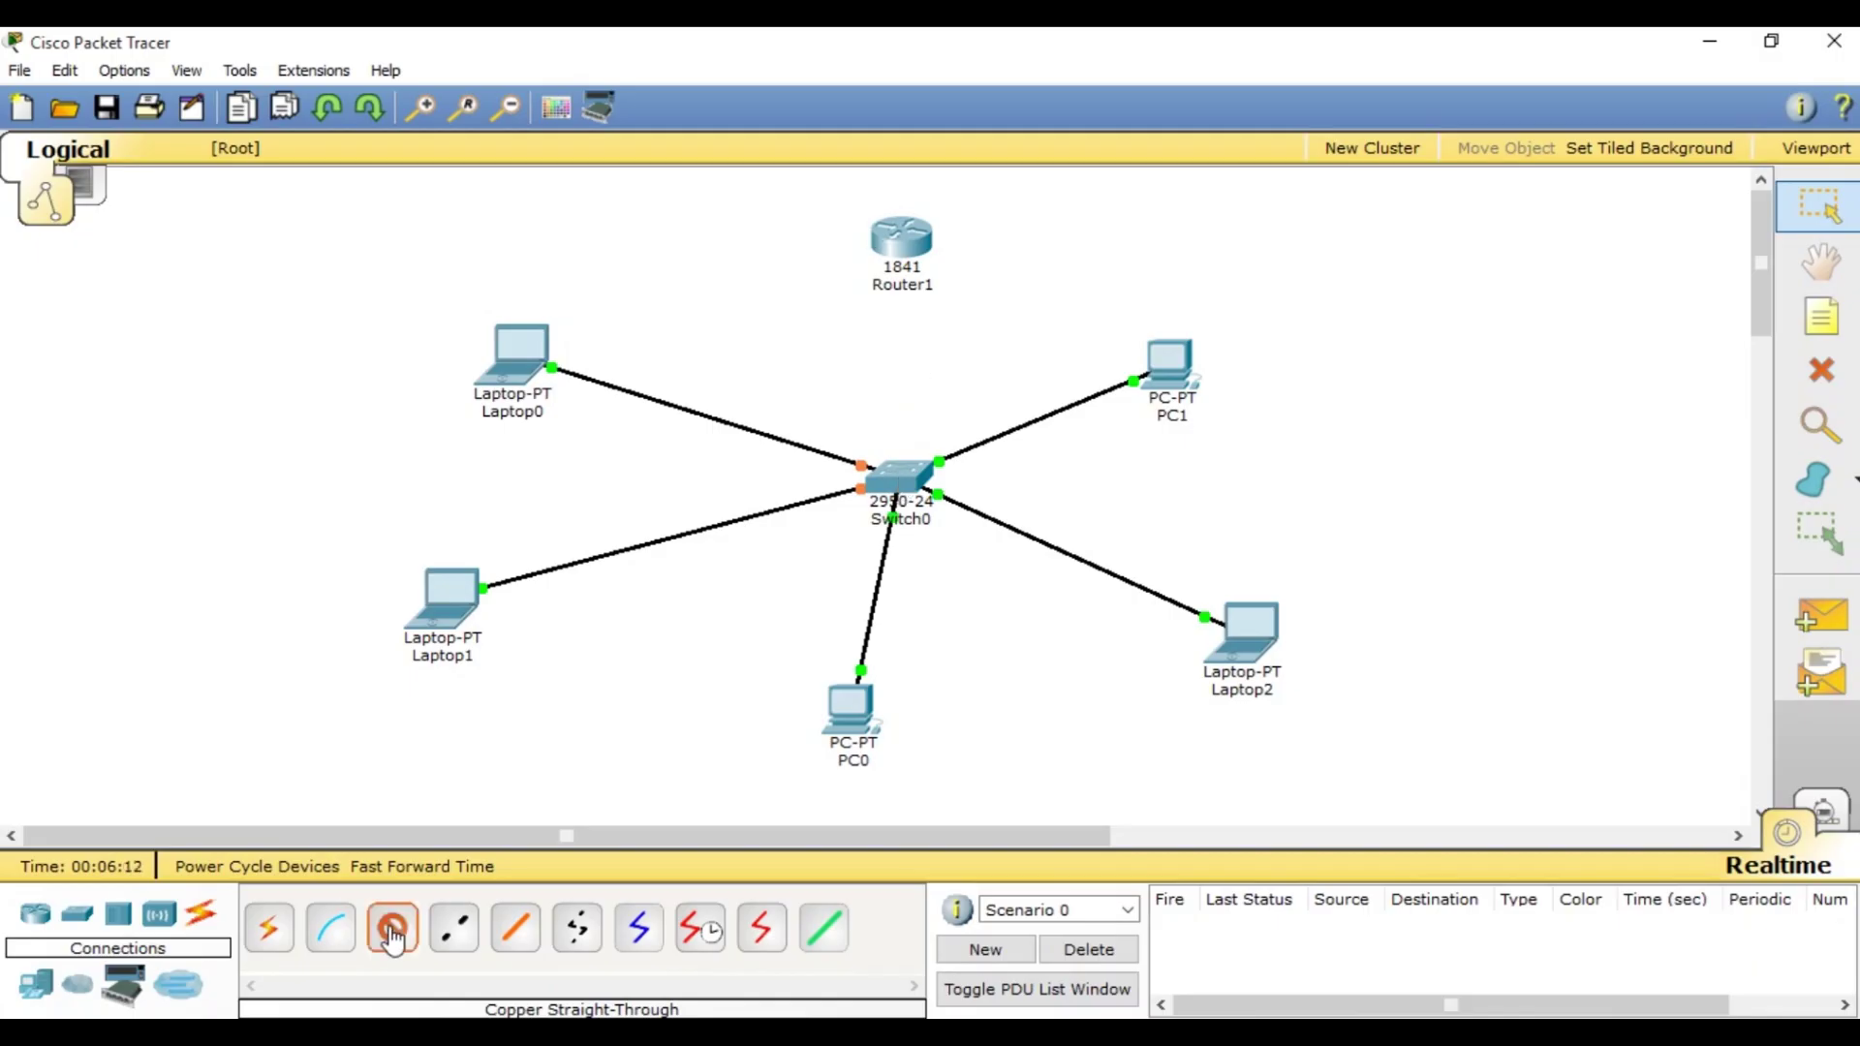
# Connect Router1 to Switch0 with a copper straight-through cable
pyautogui.click(877, 254)
pyautogui.click(876, 230)
pyautogui.click(881, 235)
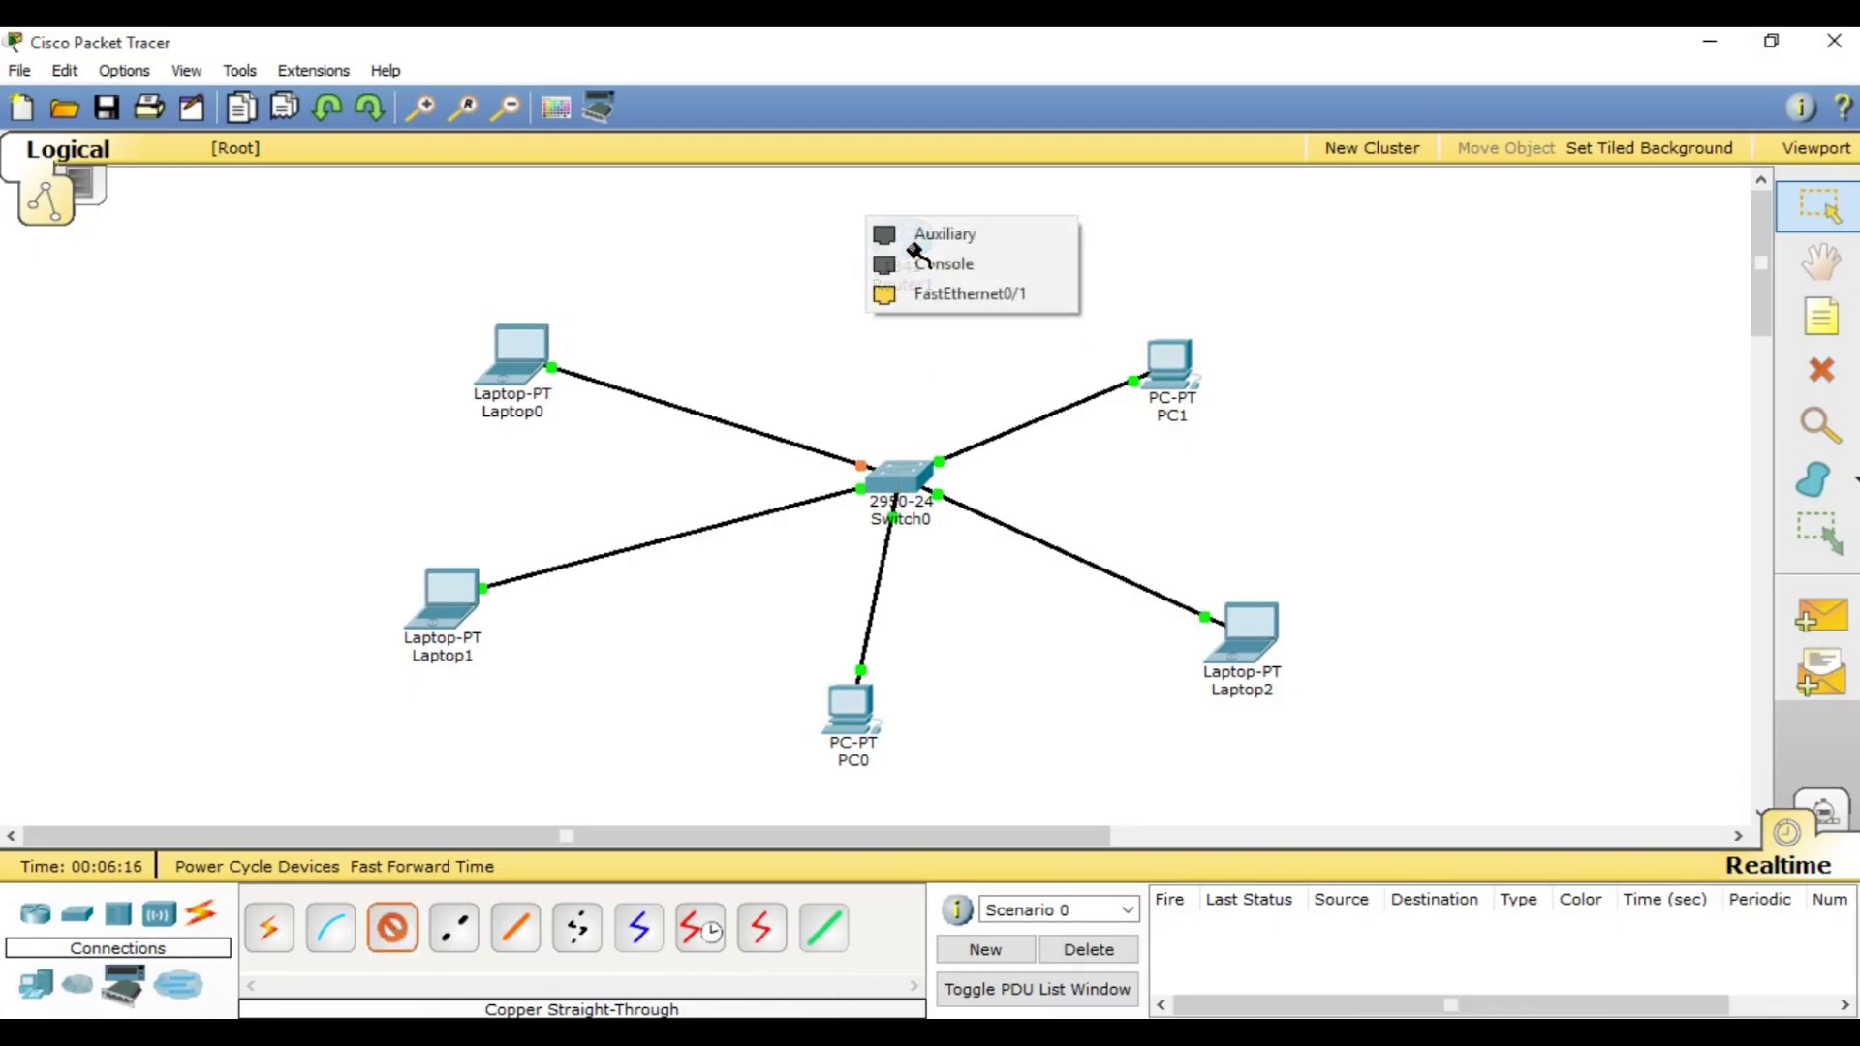
pyautogui.click(910, 264)
pyautogui.click(1066, 570)
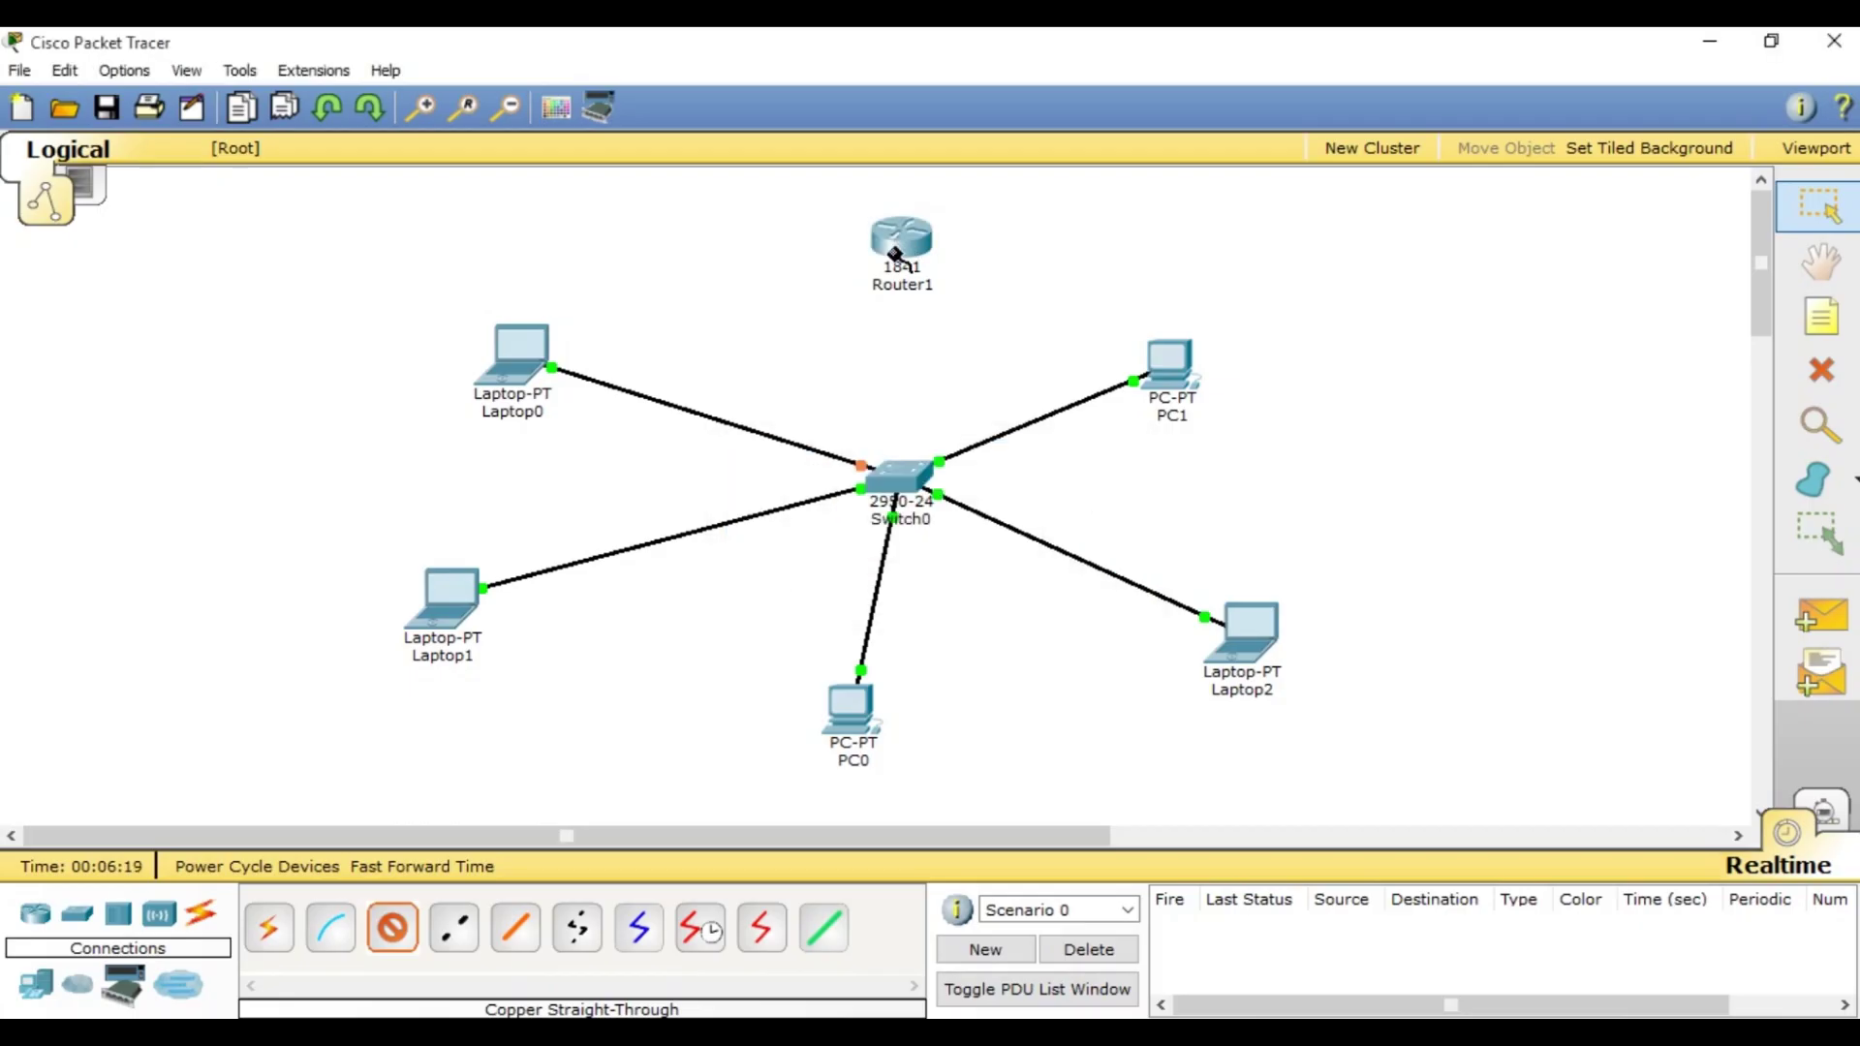
pyautogui.click(902, 465)
pyautogui.click(968, 508)
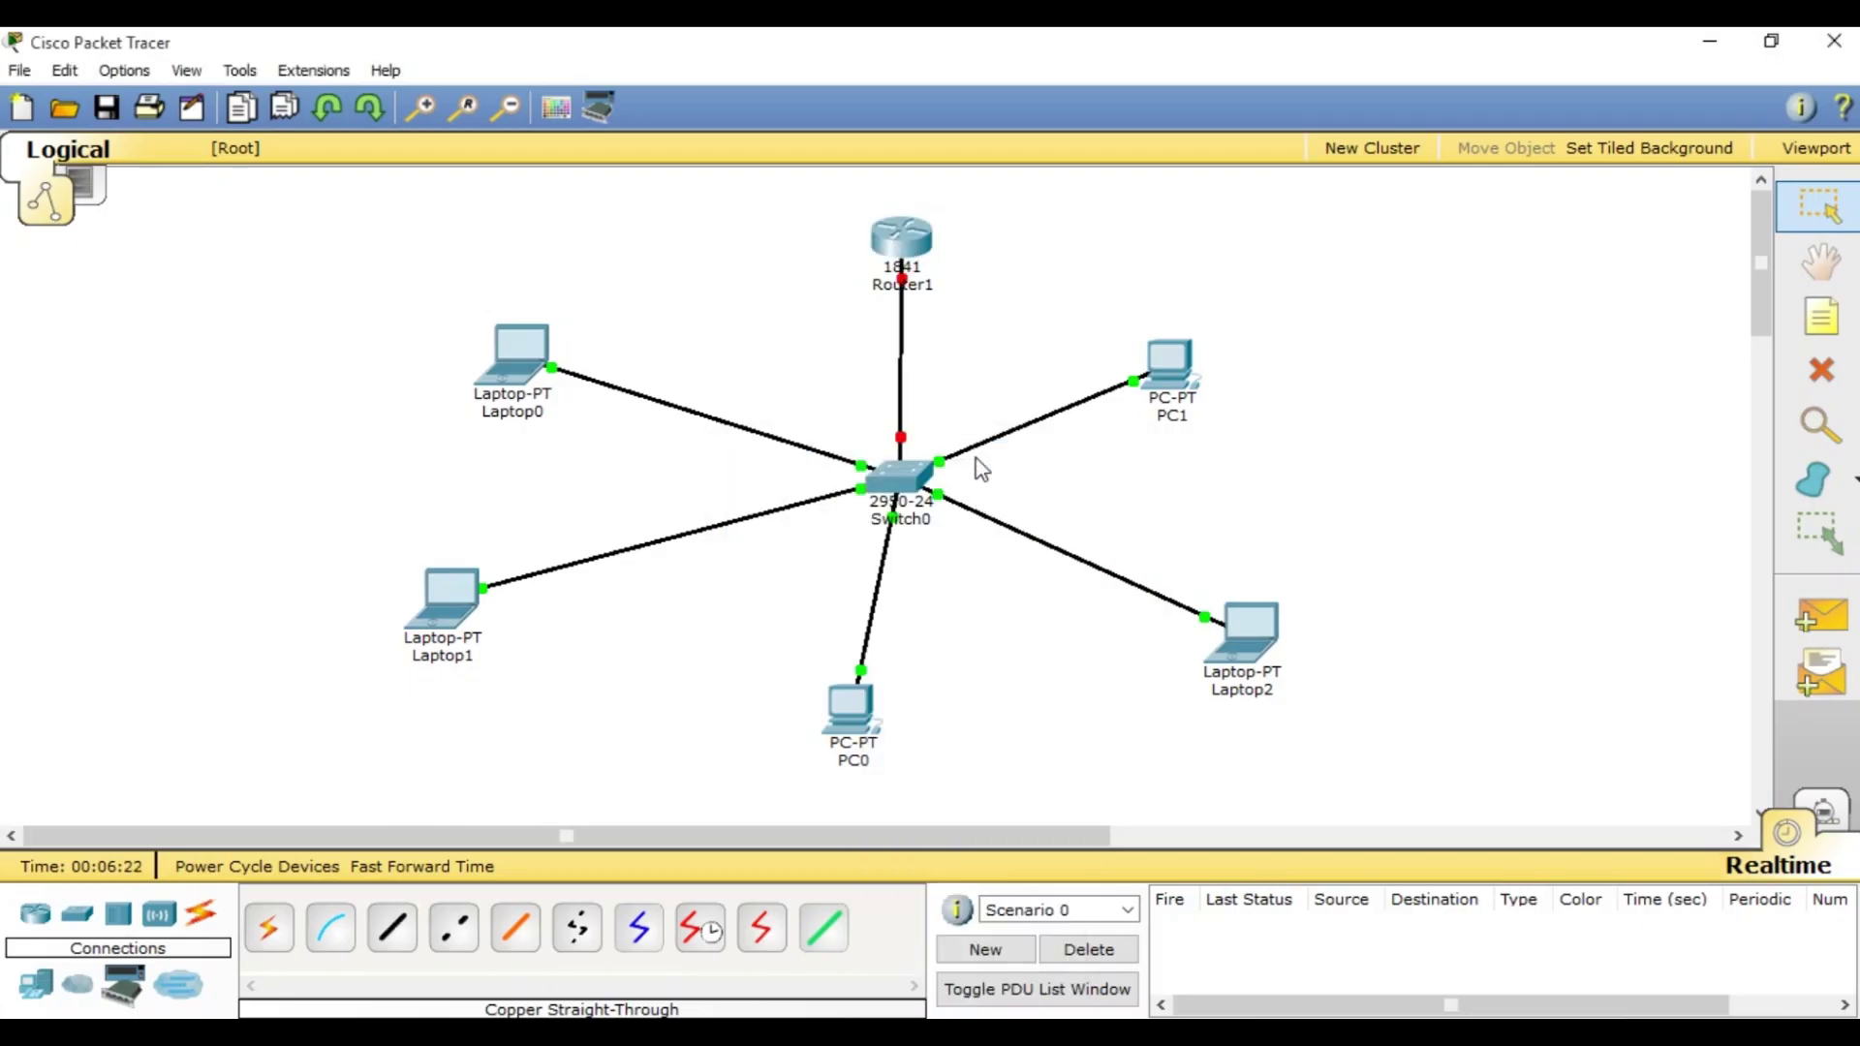
# Nudge Router1 slightly, then open its IOS command line interface in a maximized window
pyautogui.moveTo(904, 242); pyautogui.dragTo(907, 242)
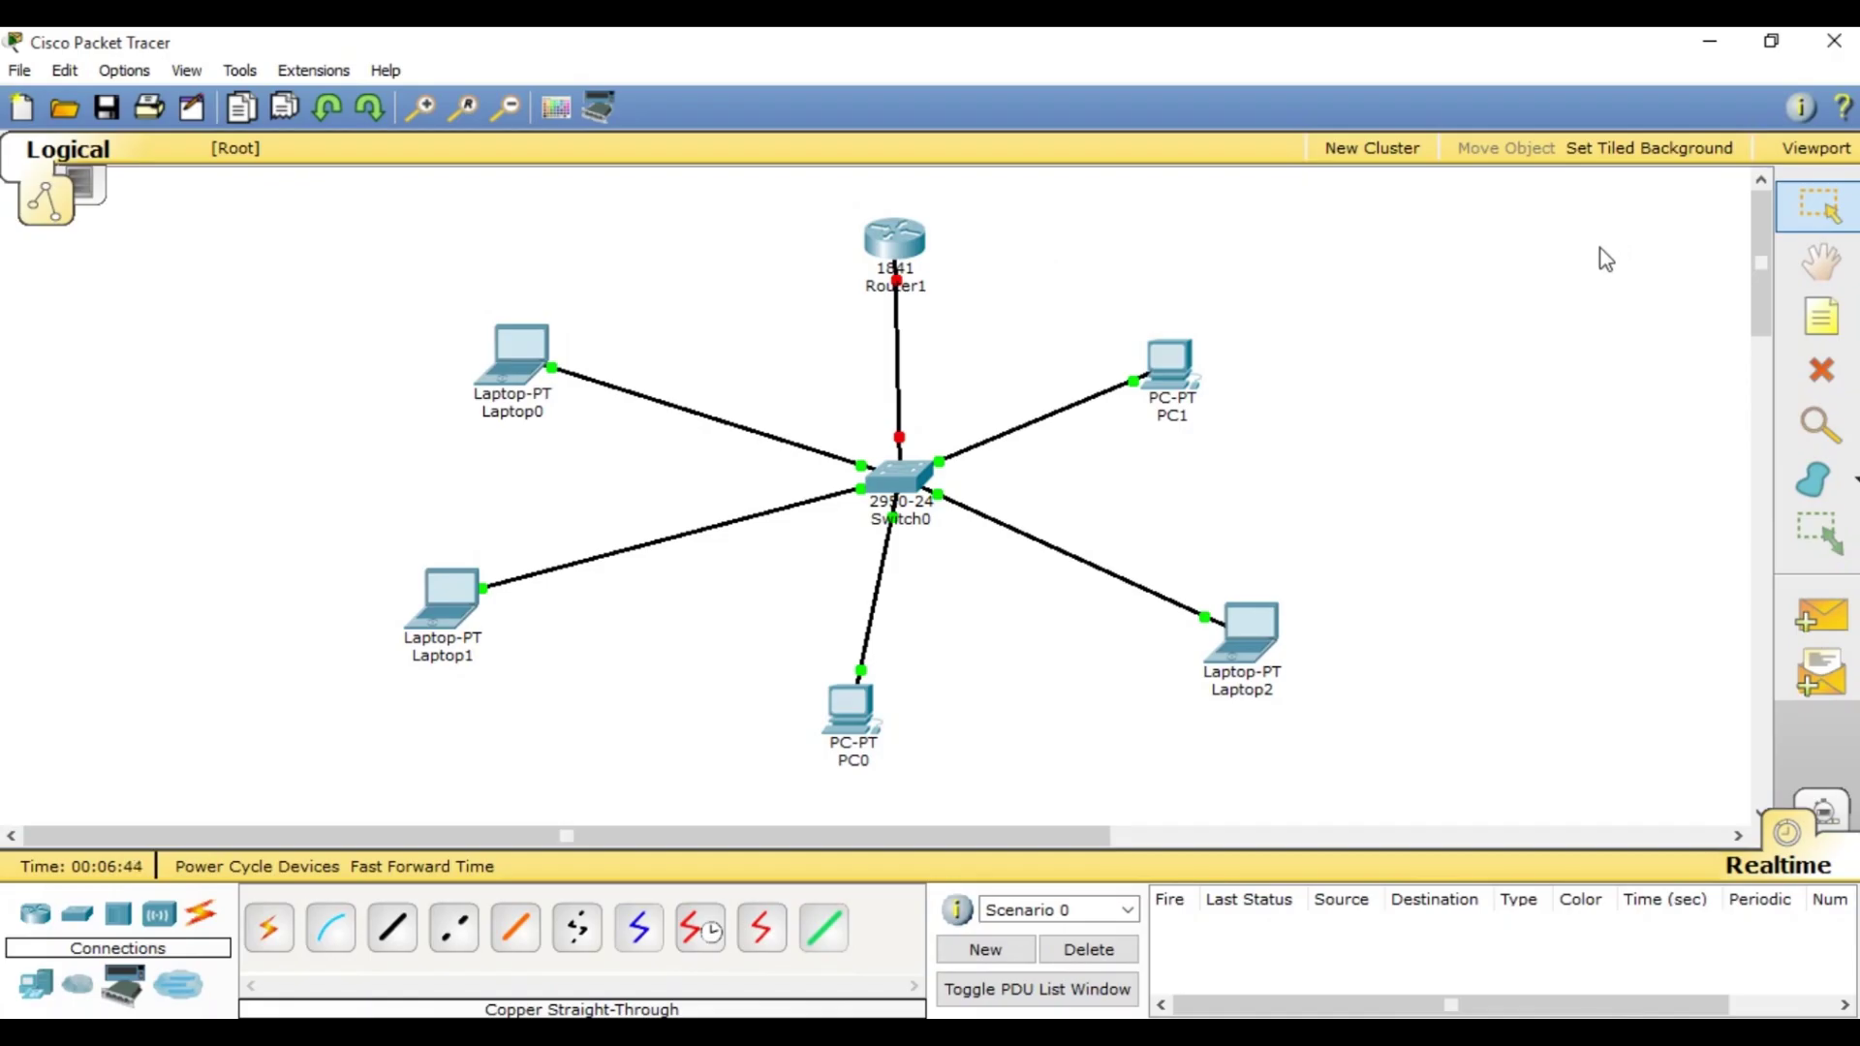
pyautogui.click(897, 242)
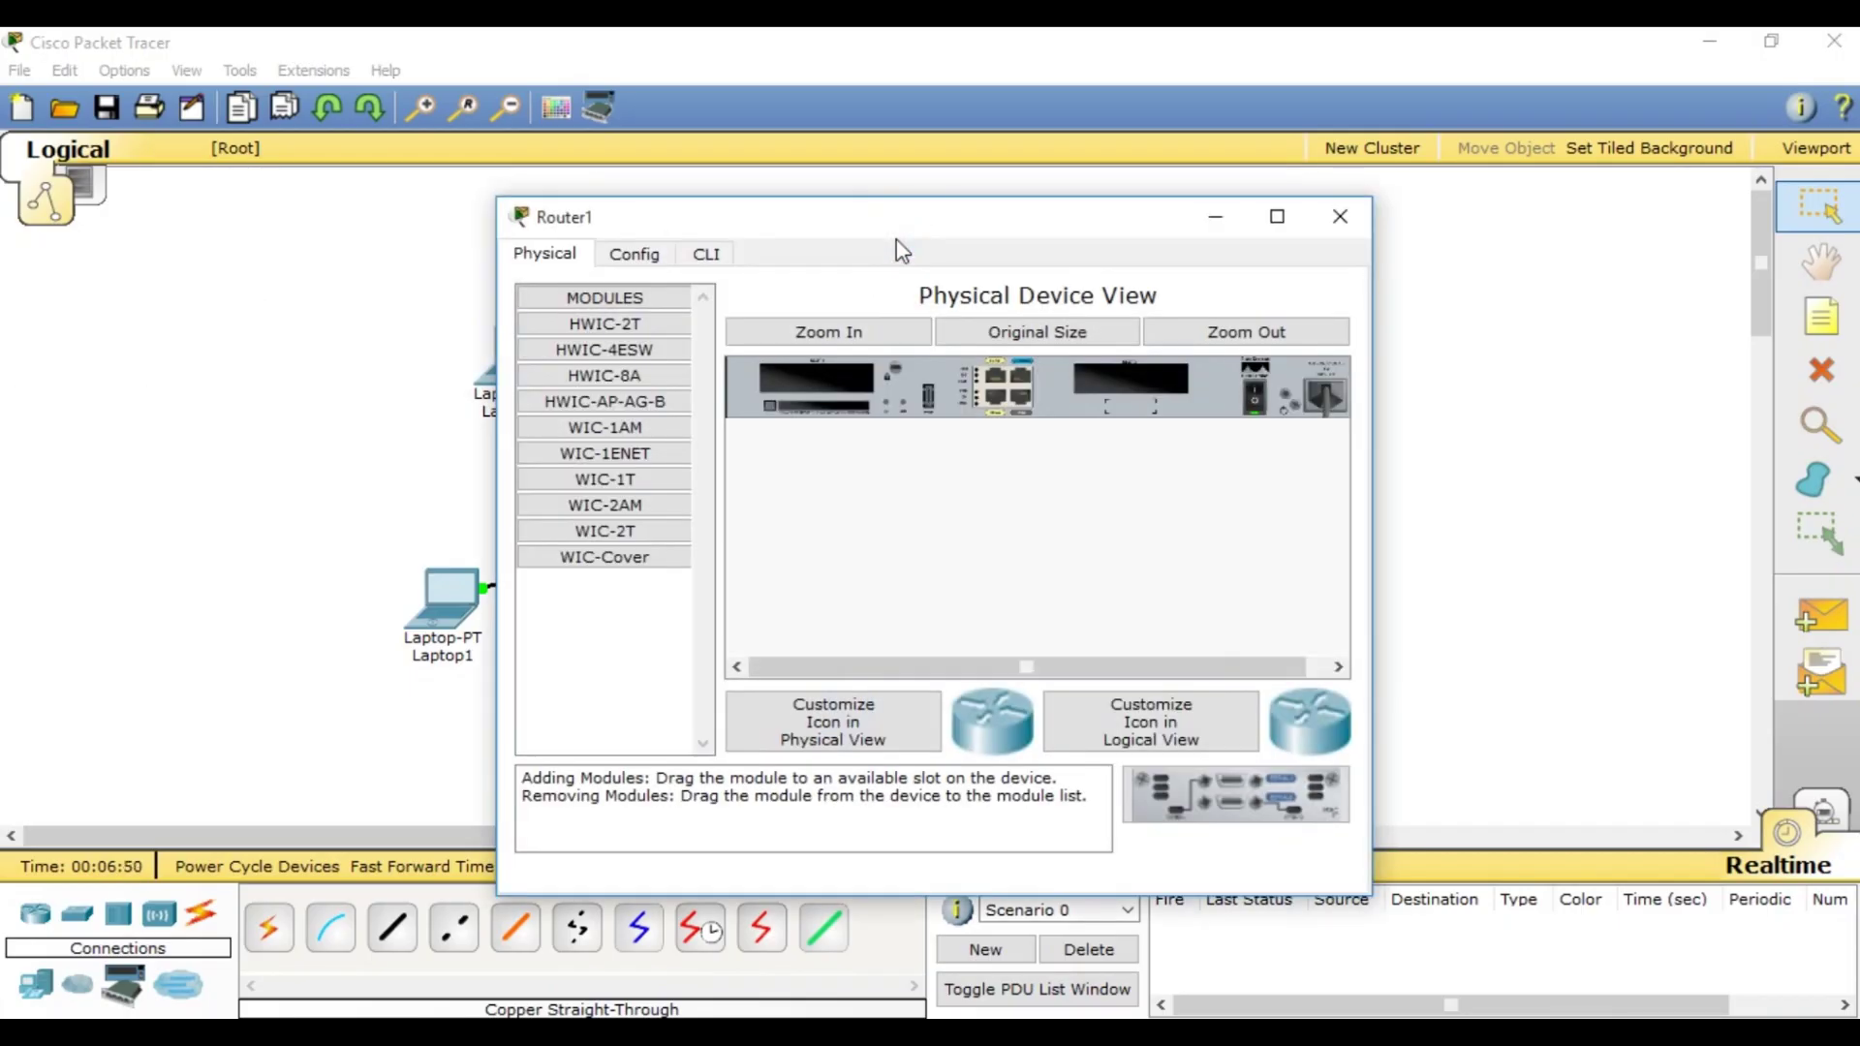
pyautogui.click(706, 255)
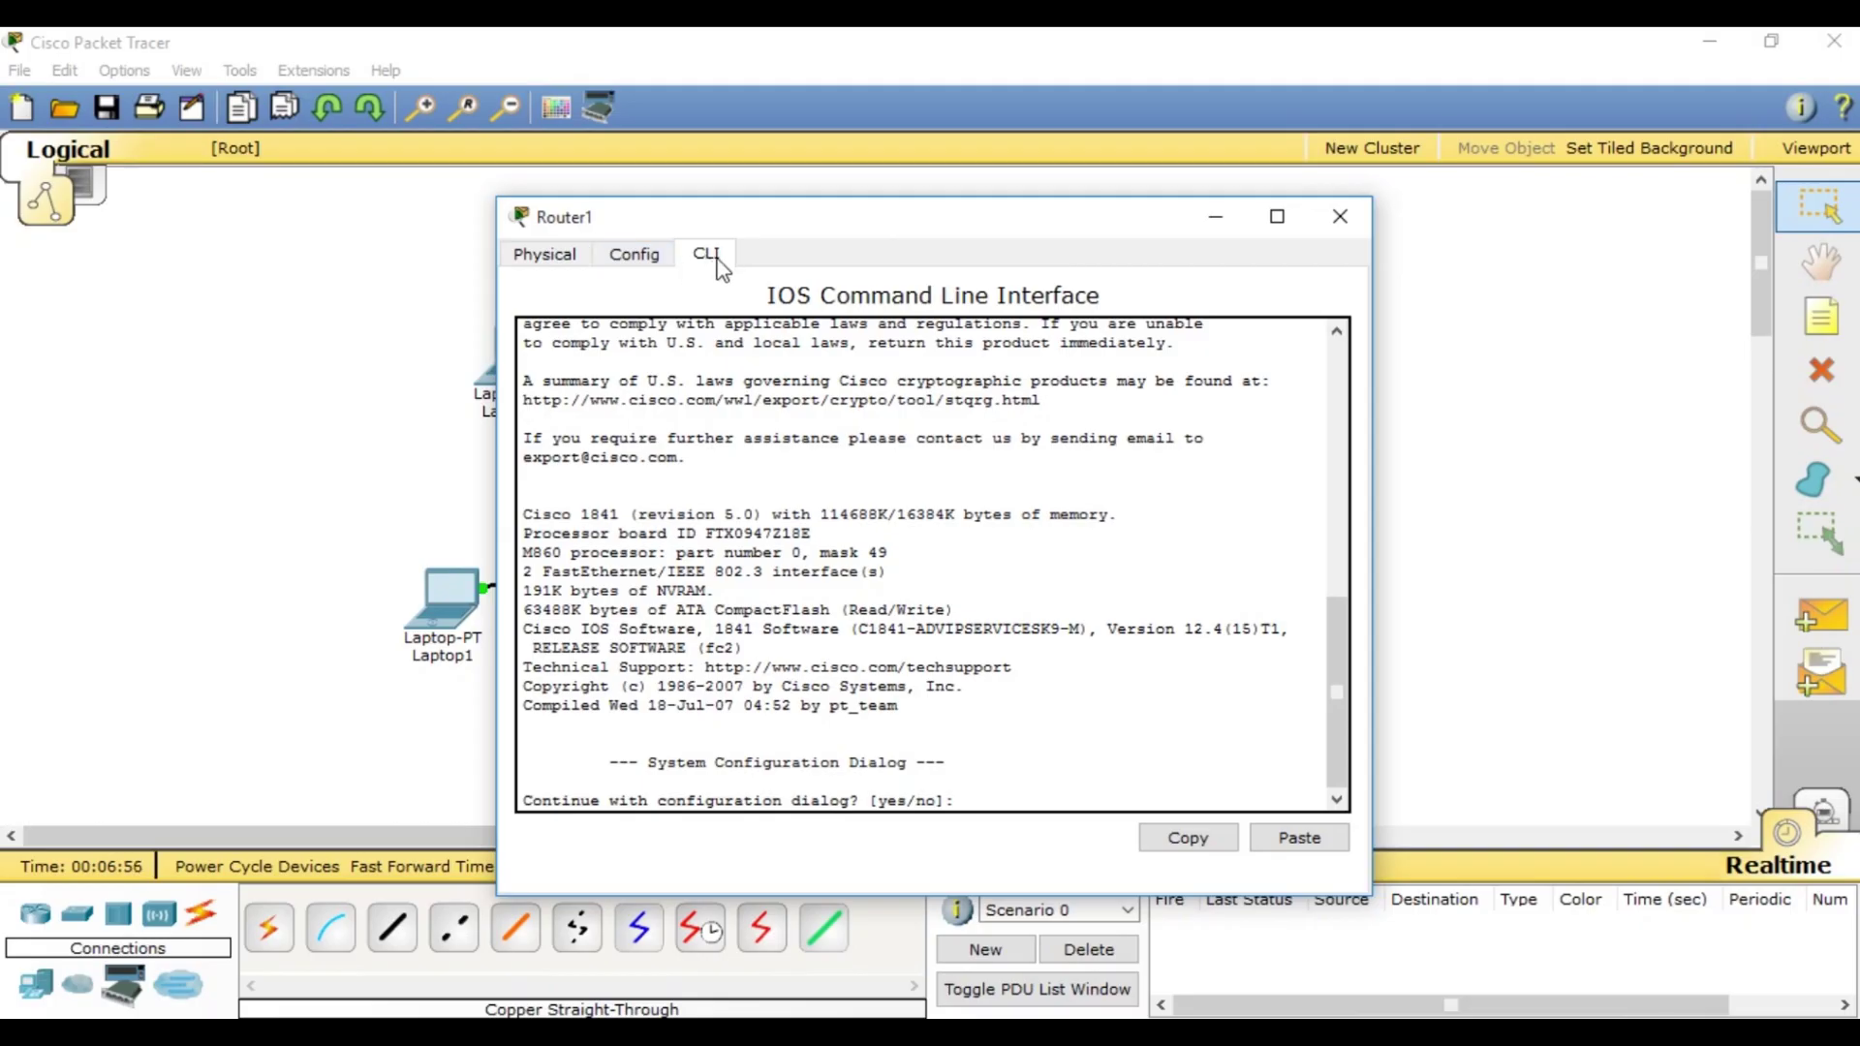
pyautogui.click(1276, 216)
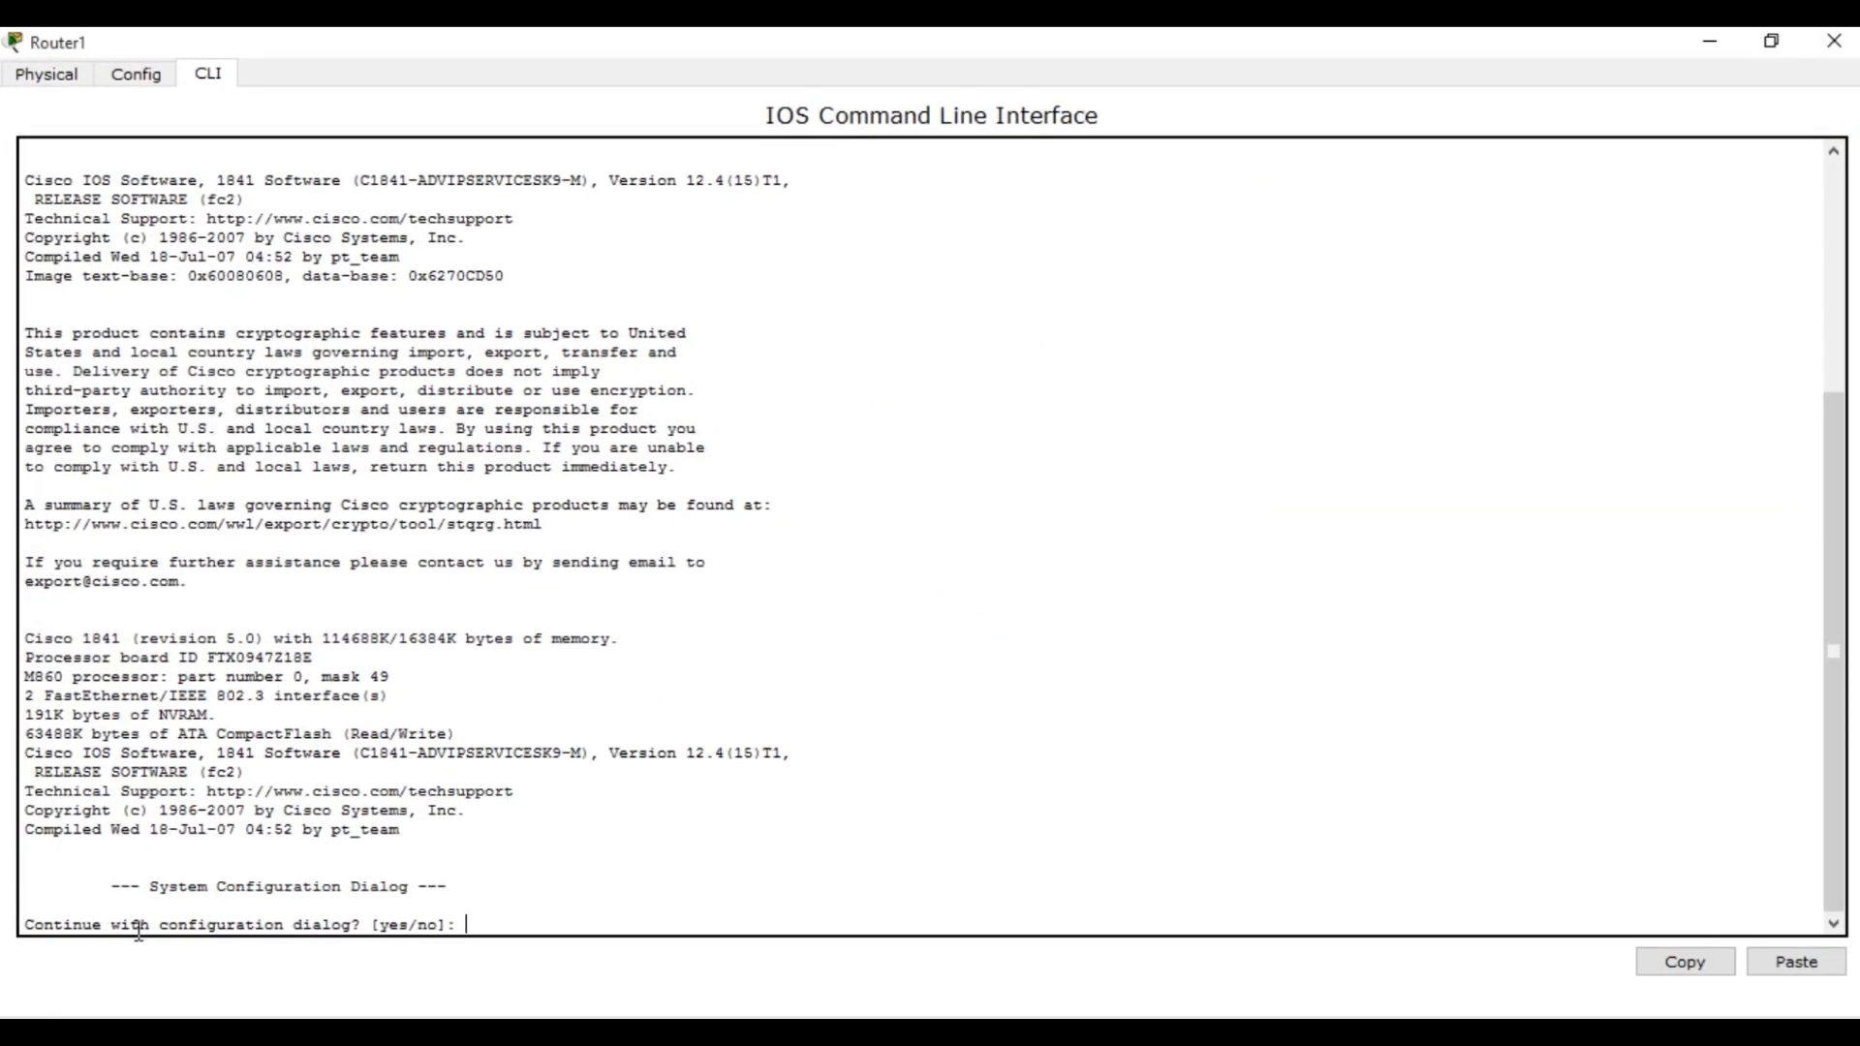
# Answer no to the router's initial configuration dialog and start the command session
pyautogui.write('no')
pyautogui.press('Return')
pyautogui.press('Return')
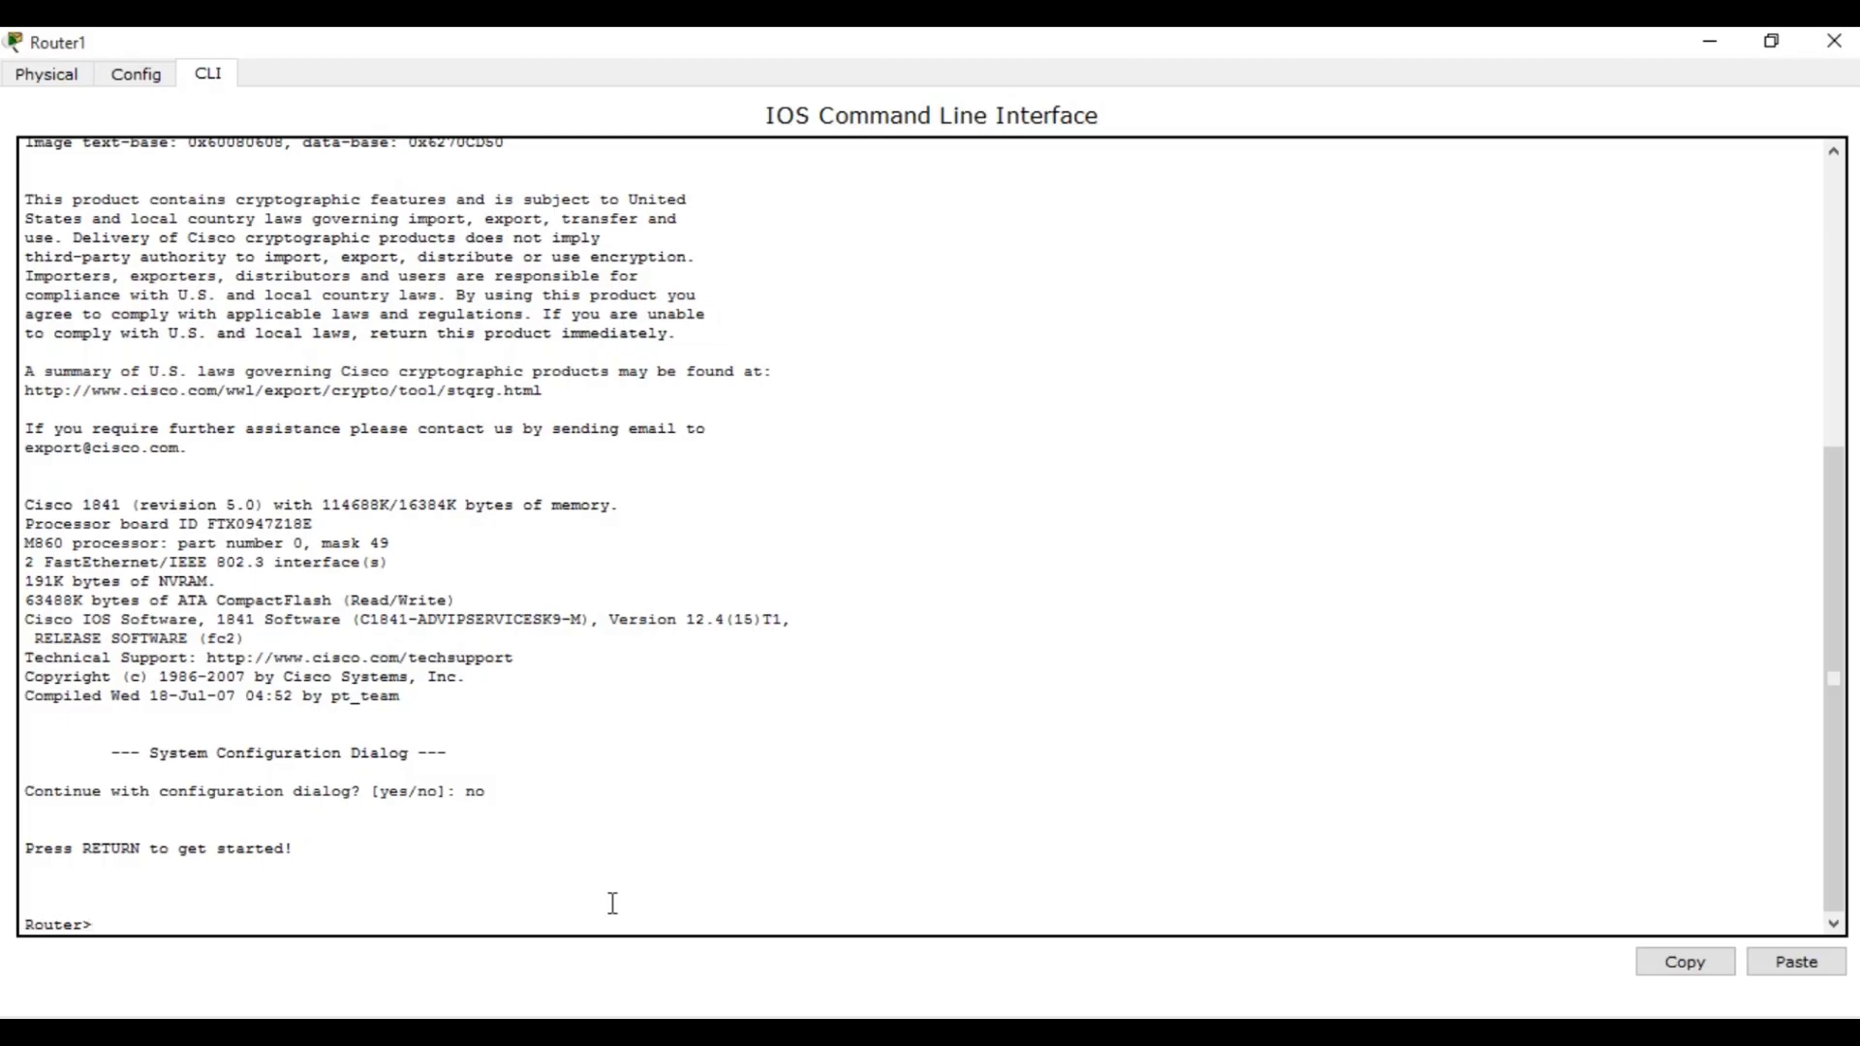
# Enter privileged mode with "en" and global configuration mode with "conf t" on Router1
pyautogui.write('en')
pyautogui.press('Return')
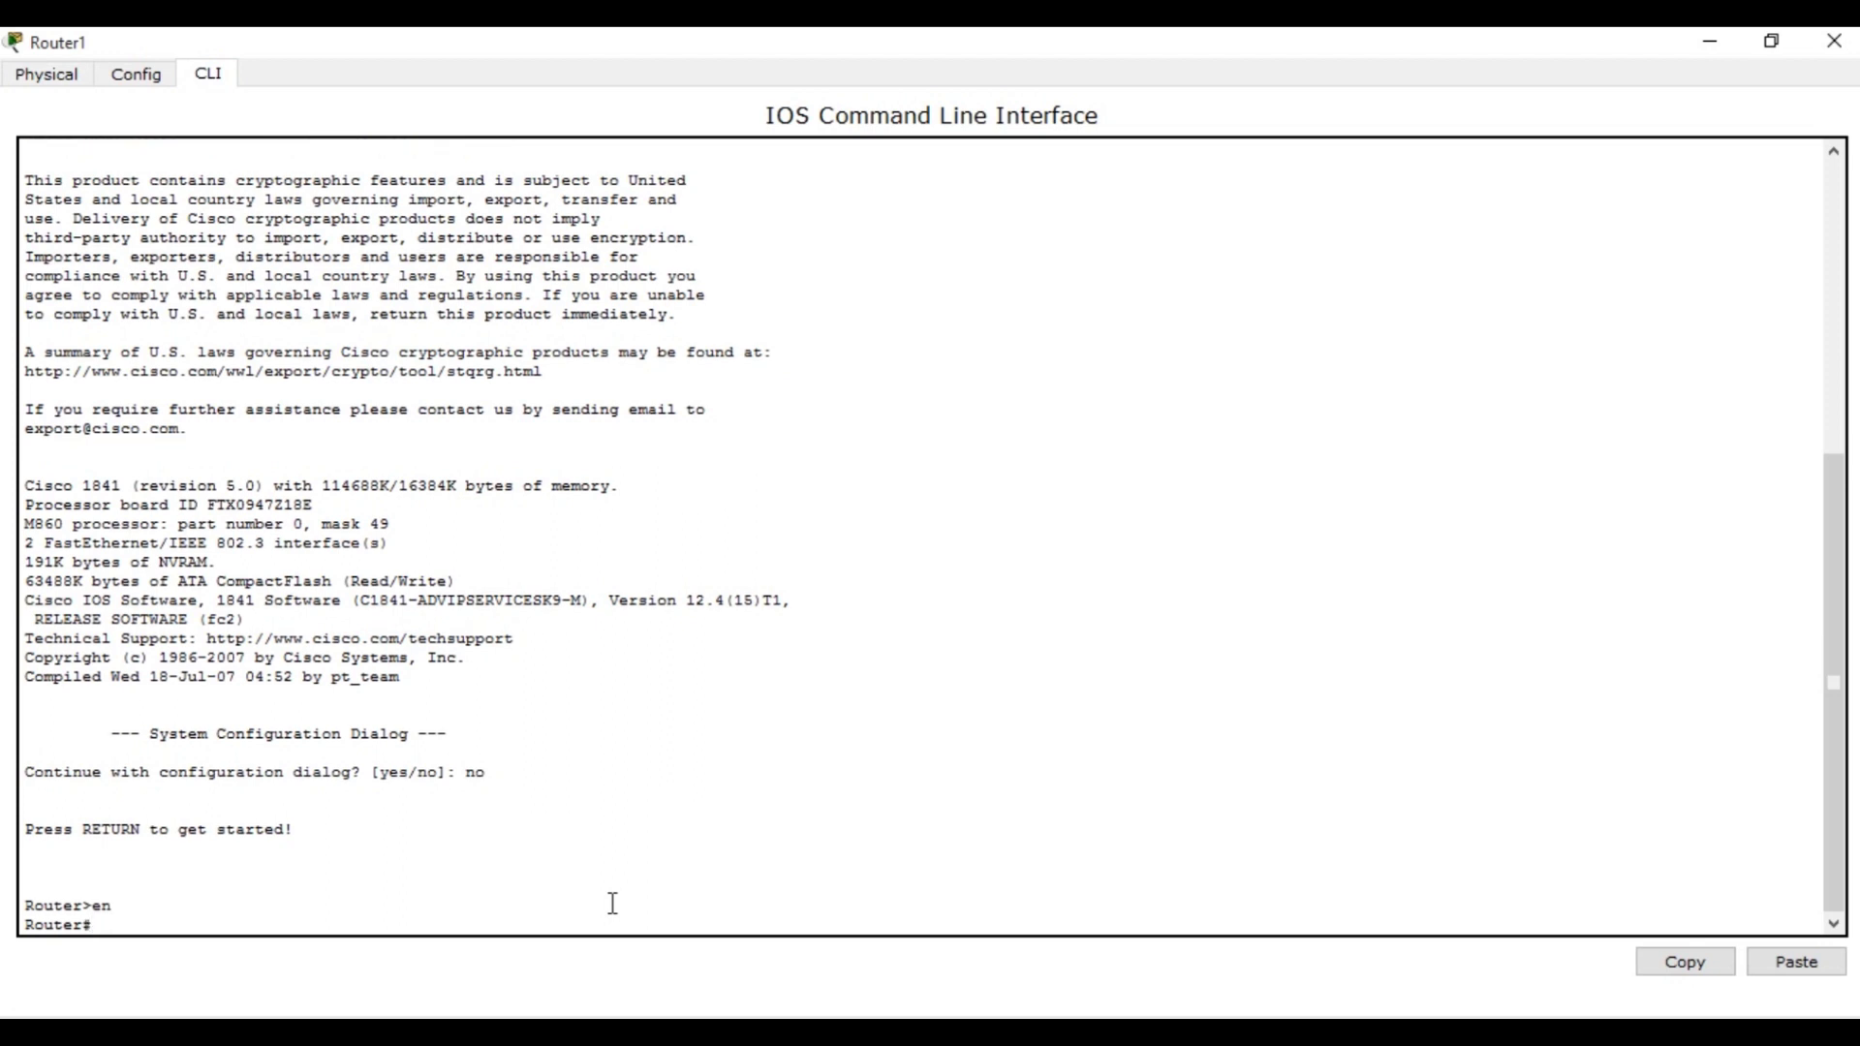
pyautogui.write('conf t')
pyautogui.press('Return')
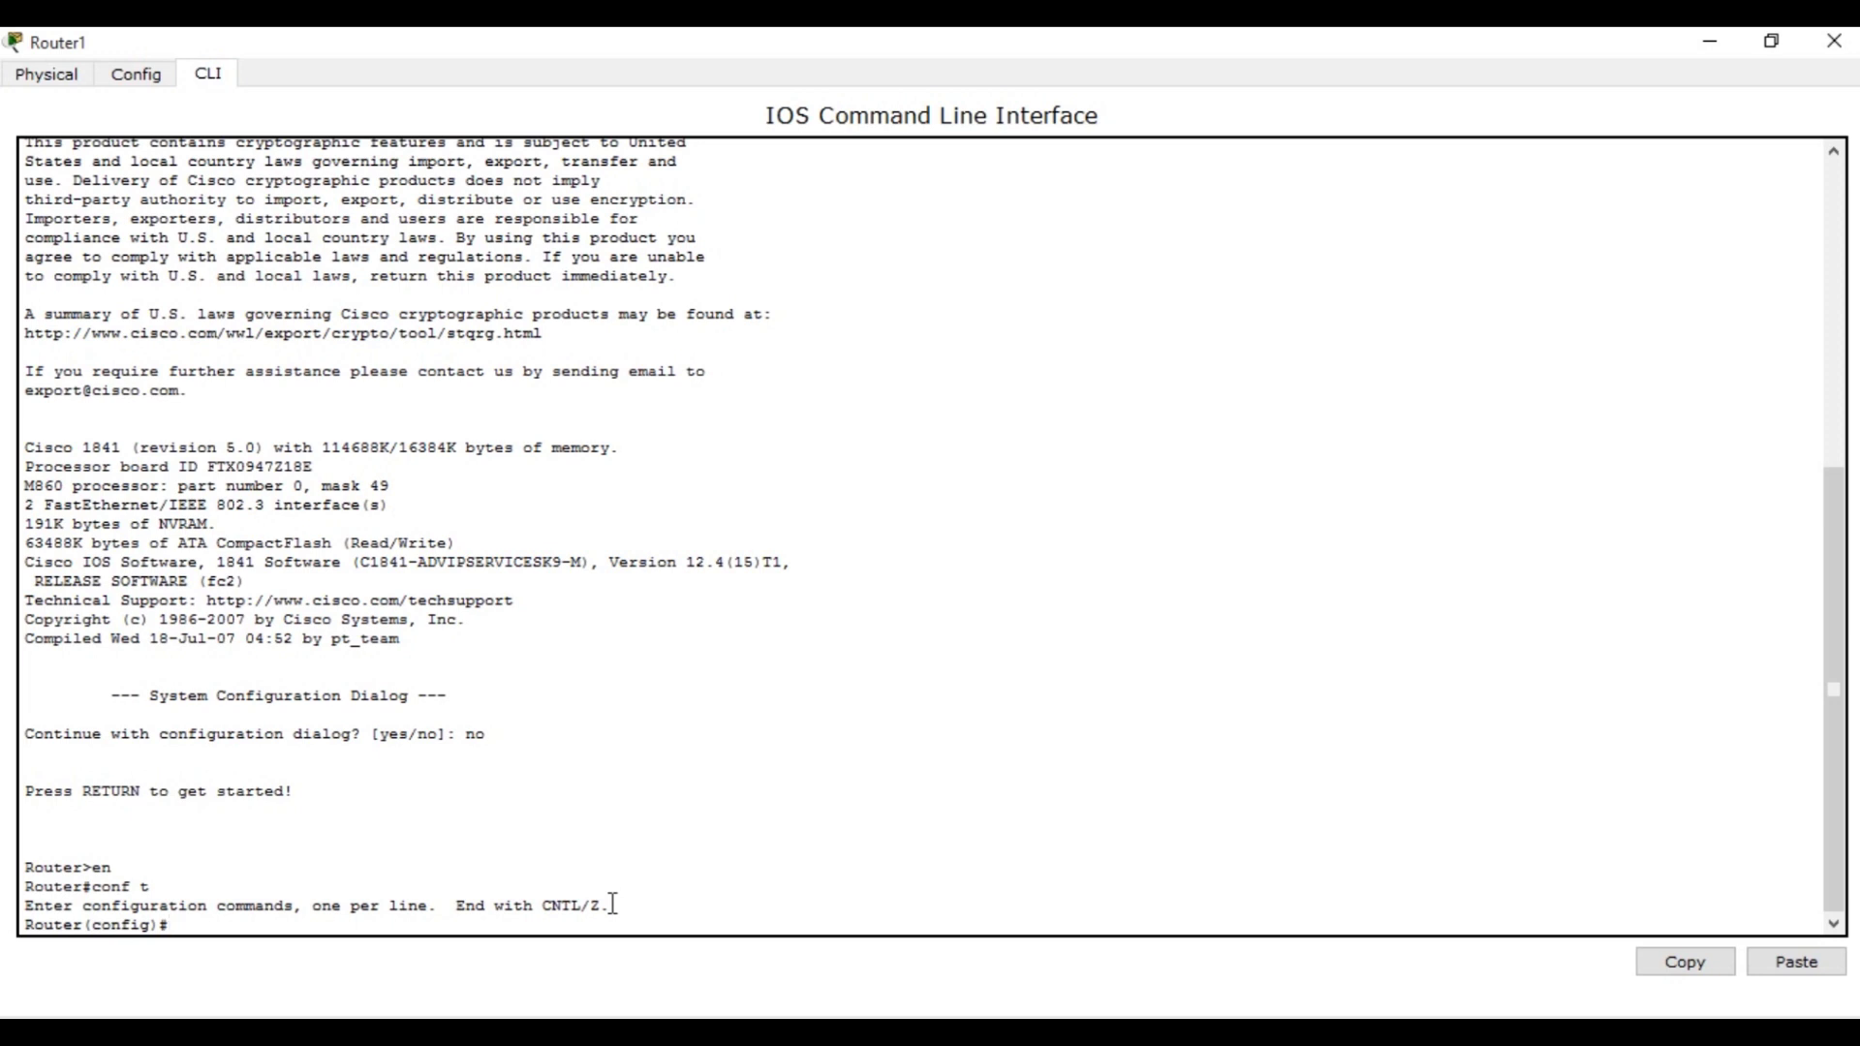
# Create a DHCP pool named LAN1 on the router with "ip dhcp pool LAN1"
pyautogui.write('i')
pyautogui.press('BackSpace')
pyautogui.press('BackSpace')
pyautogui.write('ip dh')
pyautogui.press('Tab')
pyautogui.write('pool ')
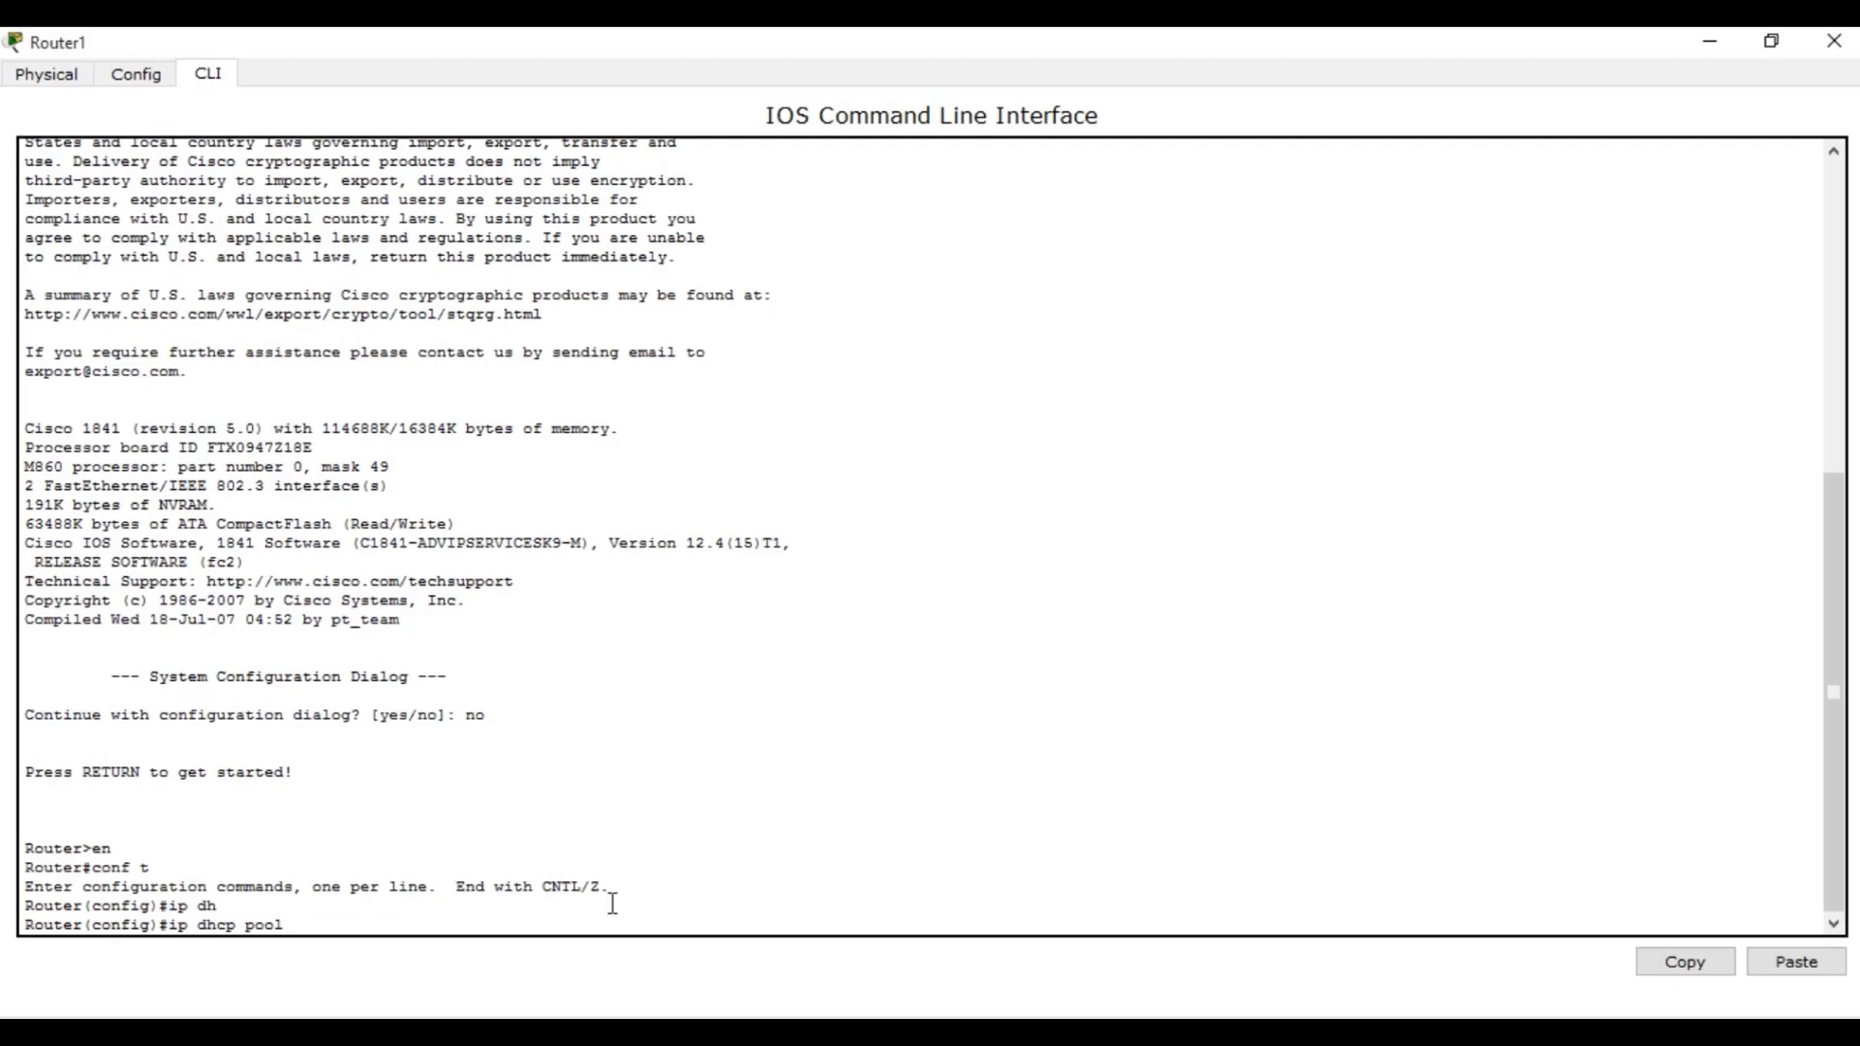
pyautogui.write('LAN1')
pyautogui.press('Return')
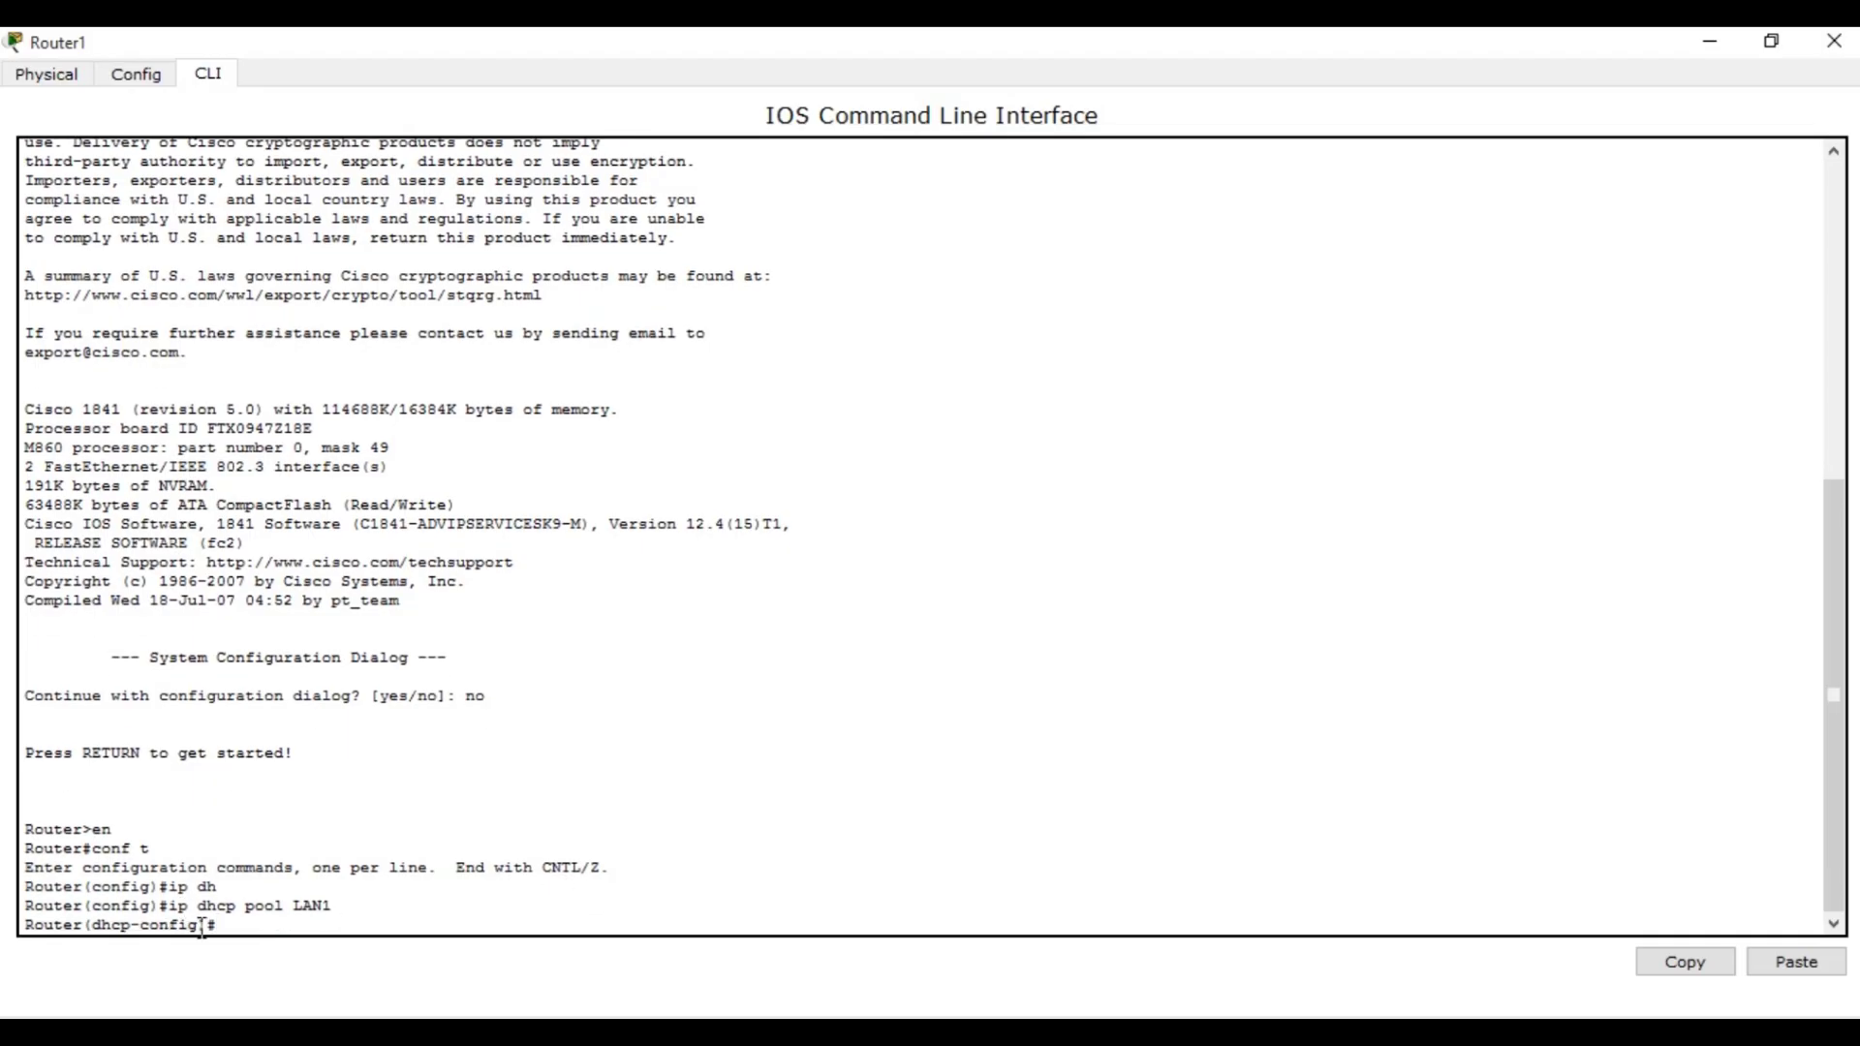
# Assign the LAN1 DHCP pool its network with "network 192.168.2.0 255.255.255.0"
pyautogui.moveTo(199, 926); pyautogui.dragTo(92, 925)
pyautogui.click(235, 926)
pyautogui.write('net')
pyautogui.press('Tab')
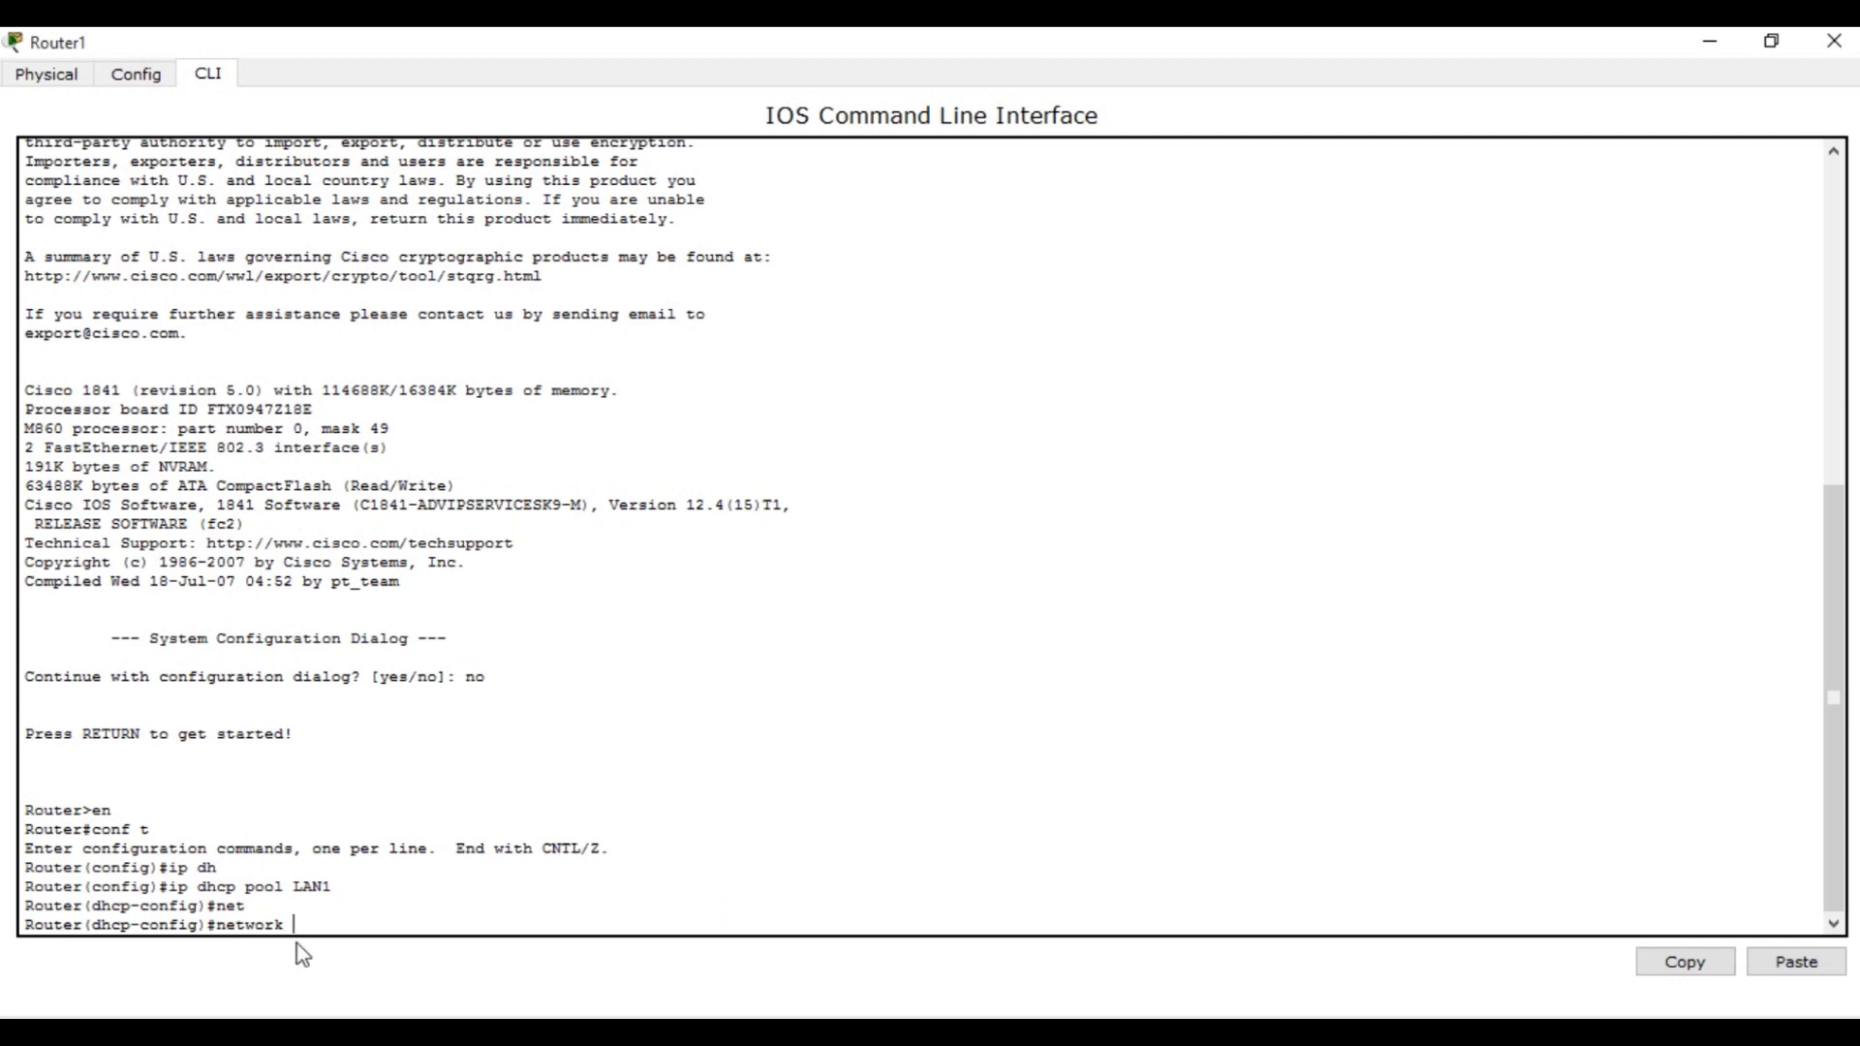
pyautogui.write('192.168.2')
pyautogui.write('.0 255.255.255')
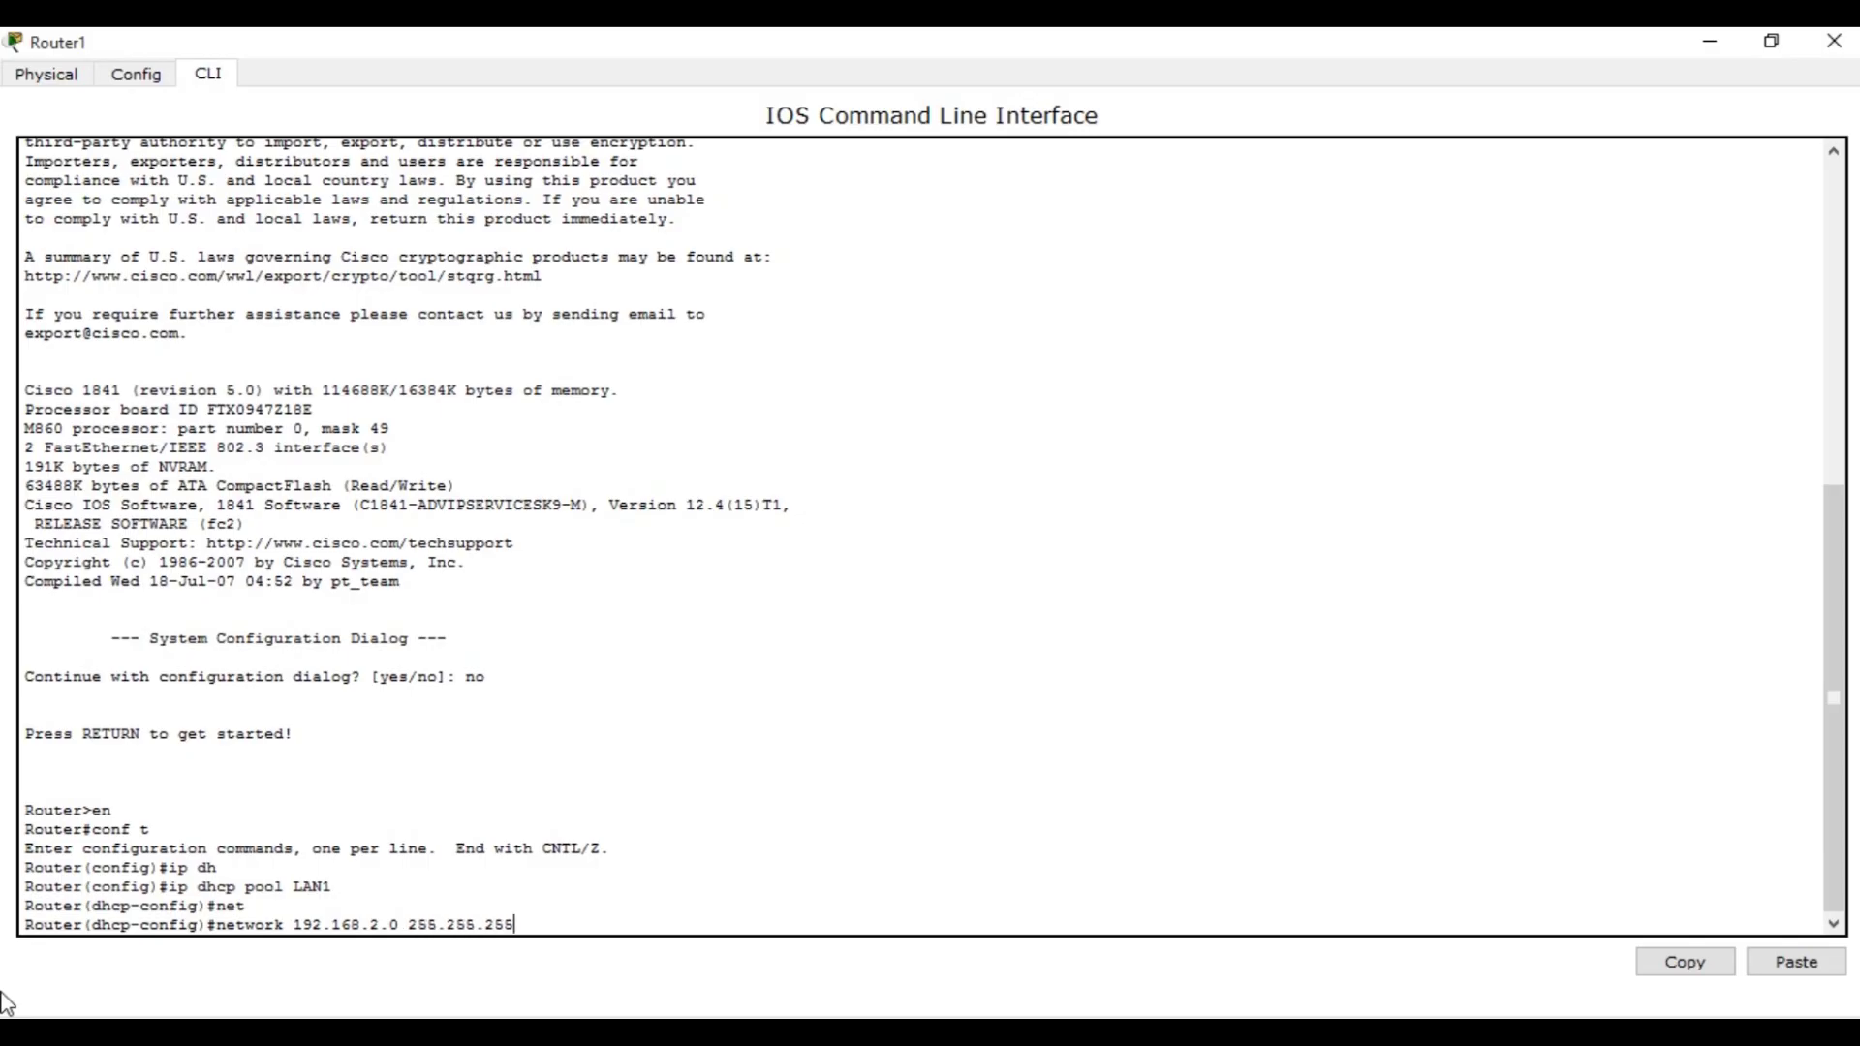
pyautogui.write('.0')
pyautogui.press('Return')
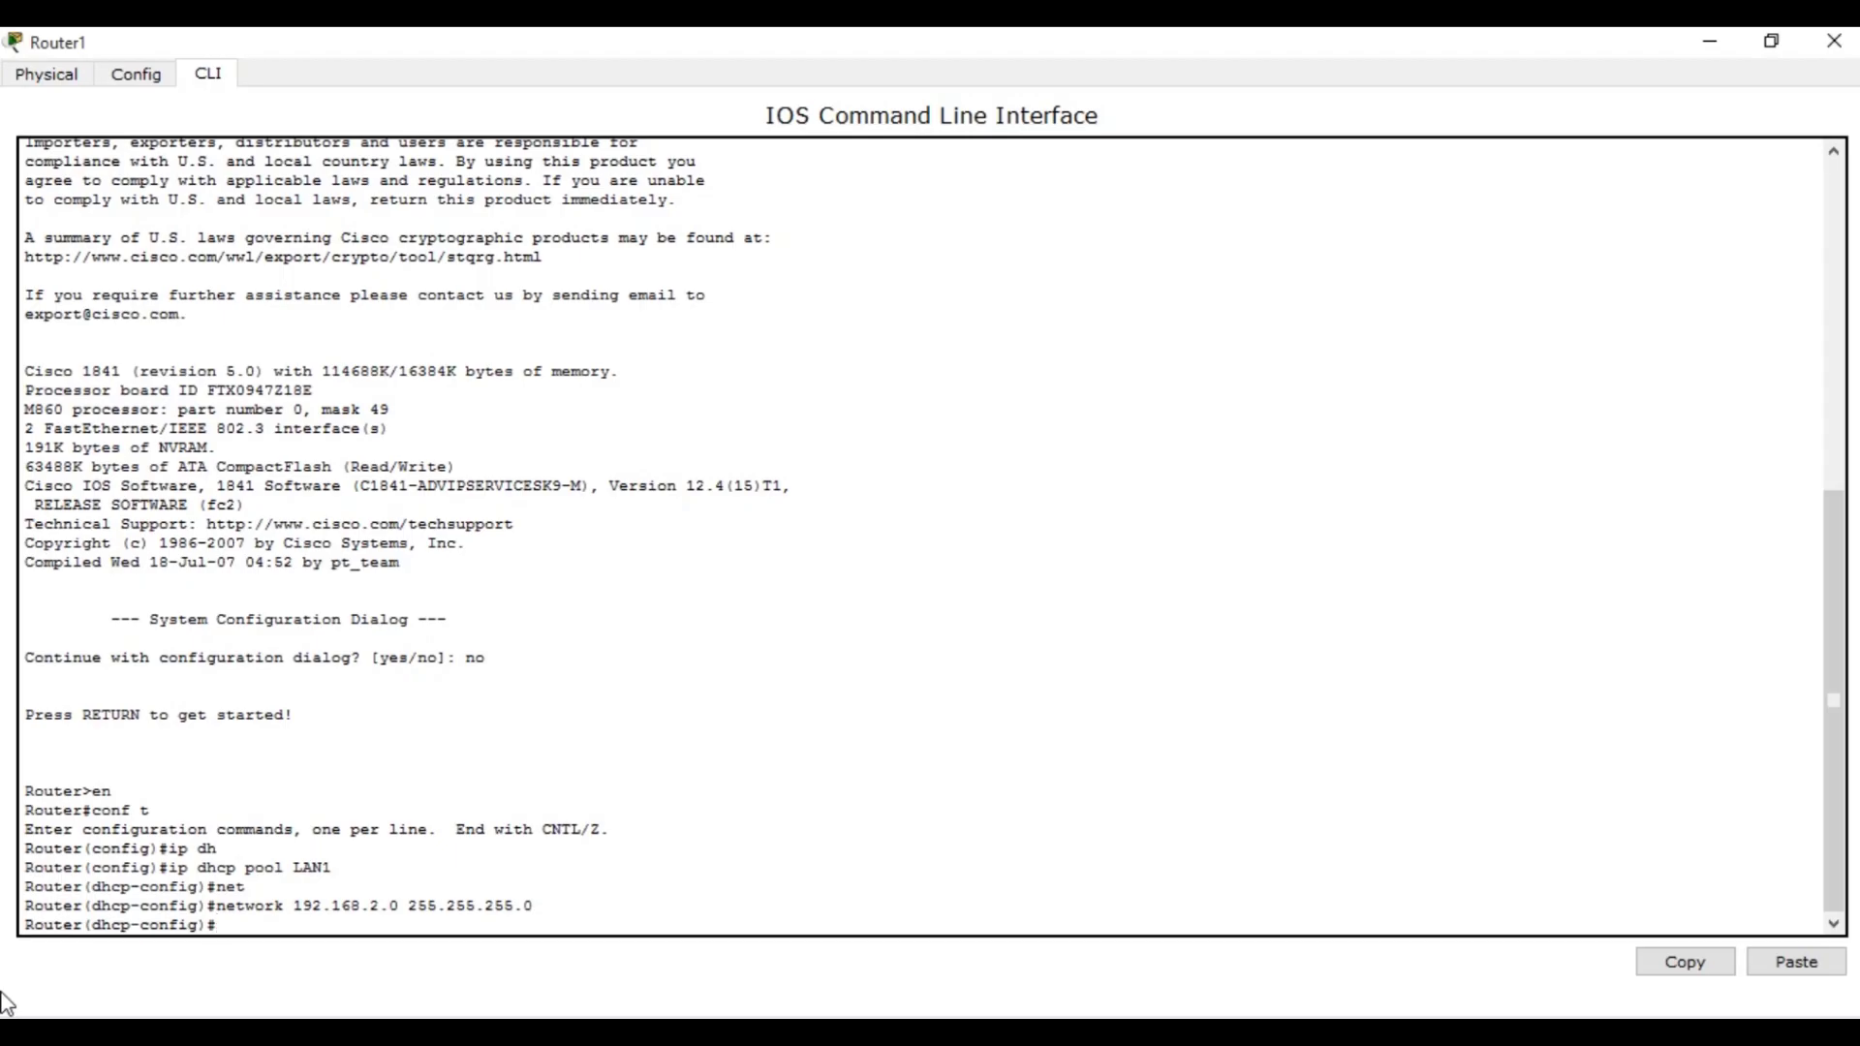
# Set the DHCP pool's default gateway with "default-router 192.168.2.1"
pyautogui.write('def')
pyautogui.press('Tab')
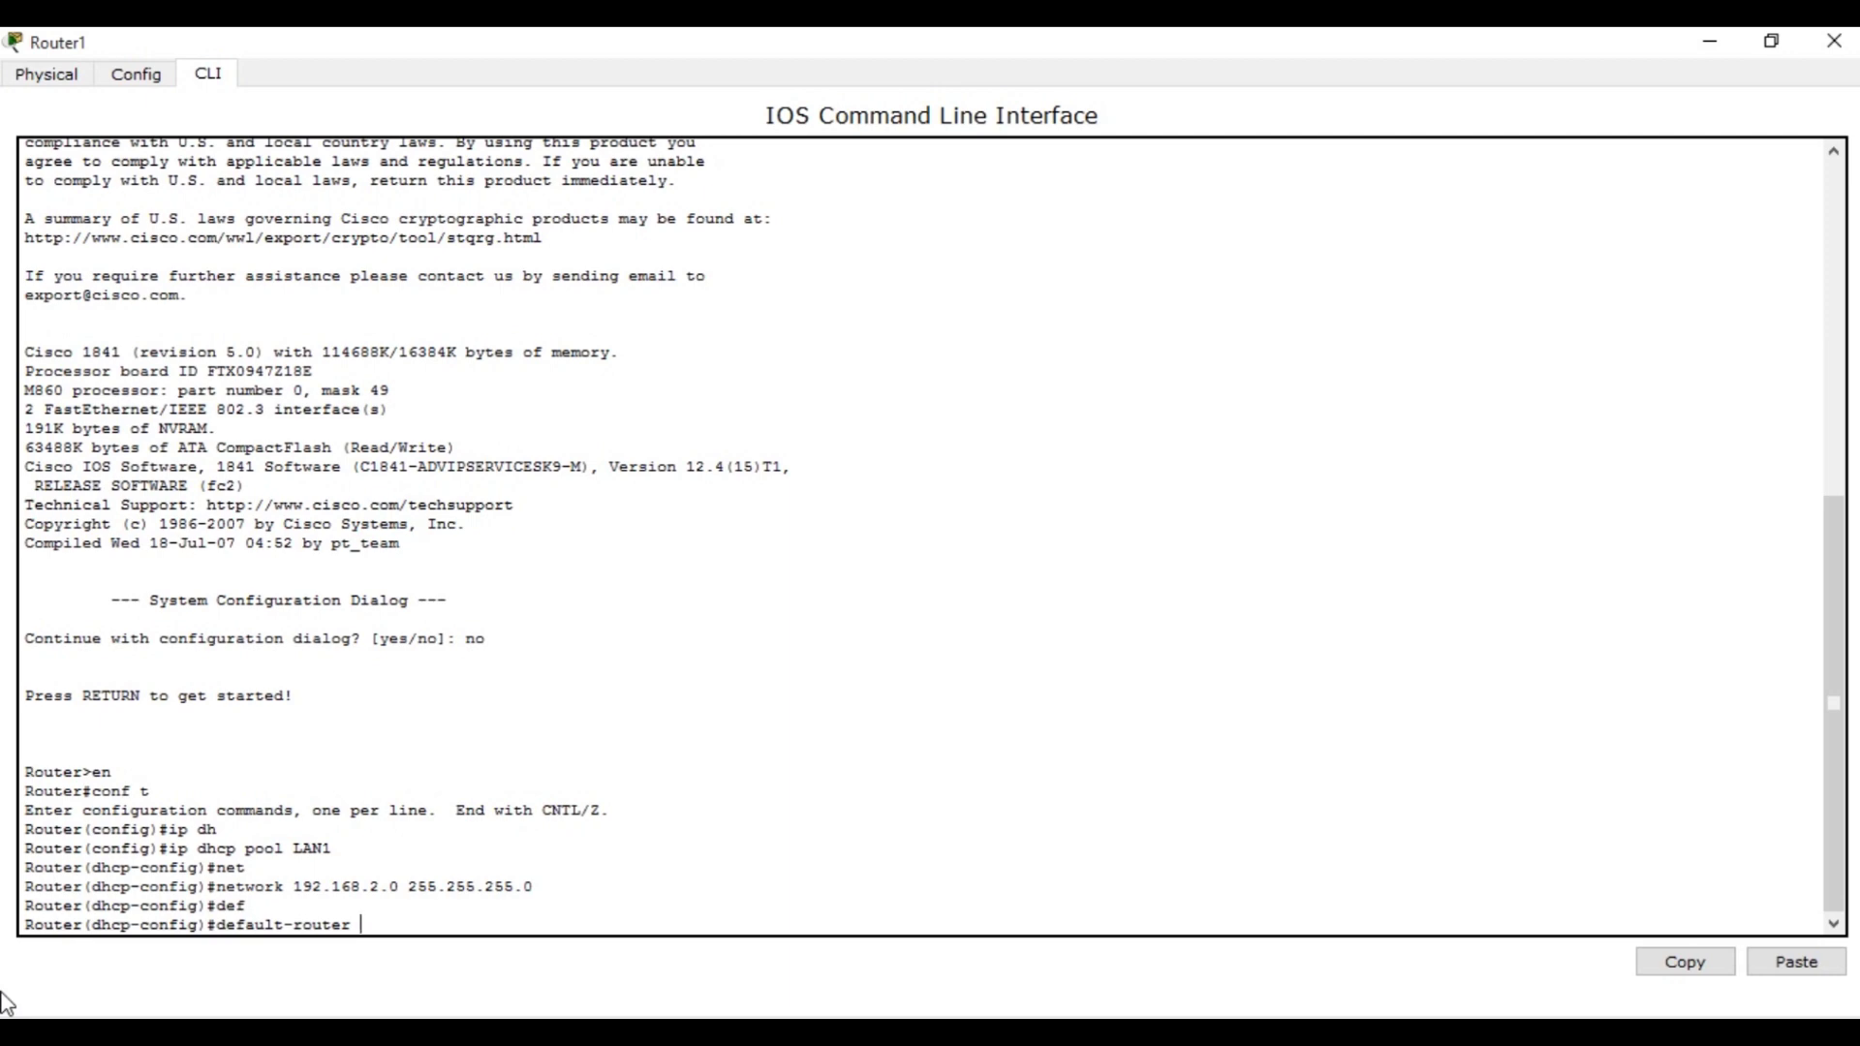
pyautogui.write('192.168.2.1')
pyautogui.press('Return')
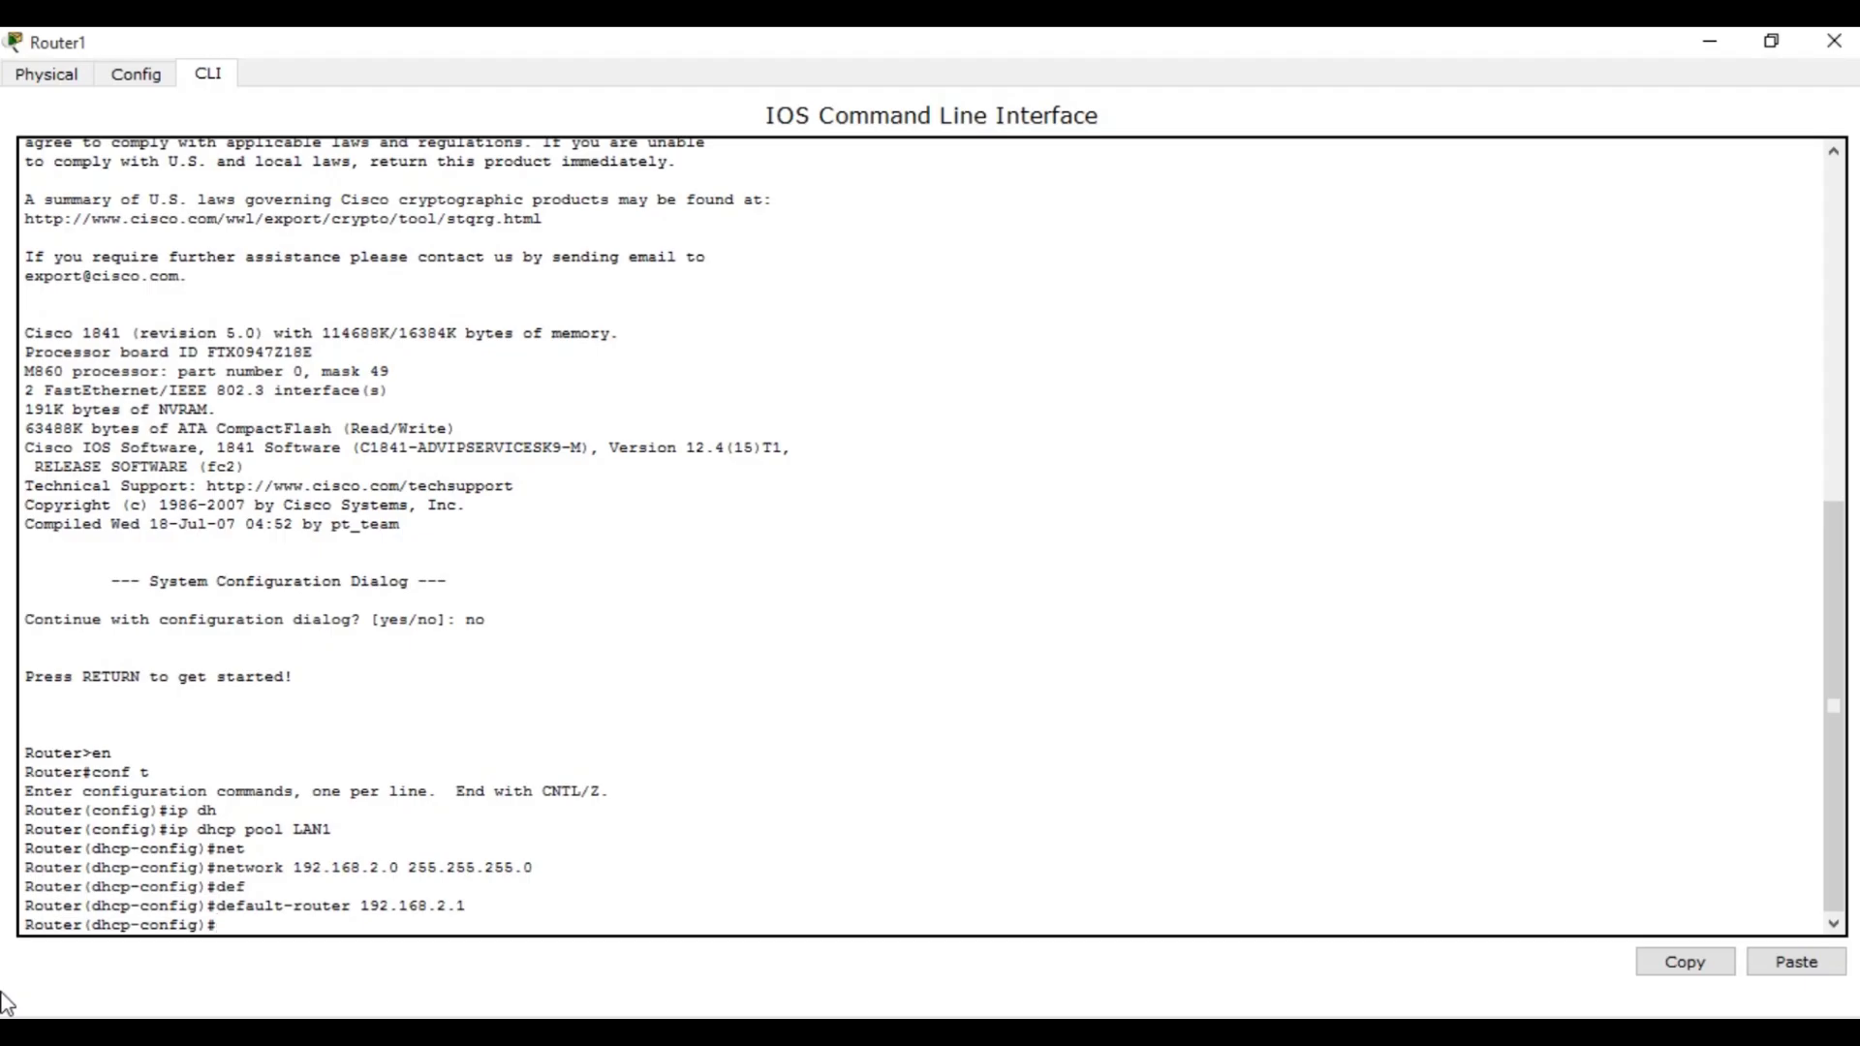
pyautogui.write('dn')
pyautogui.press('Tab')
pyautogui.press('BackSpace')
pyautogui.press('BackSpace')
pyautogui.press('BackSpace')
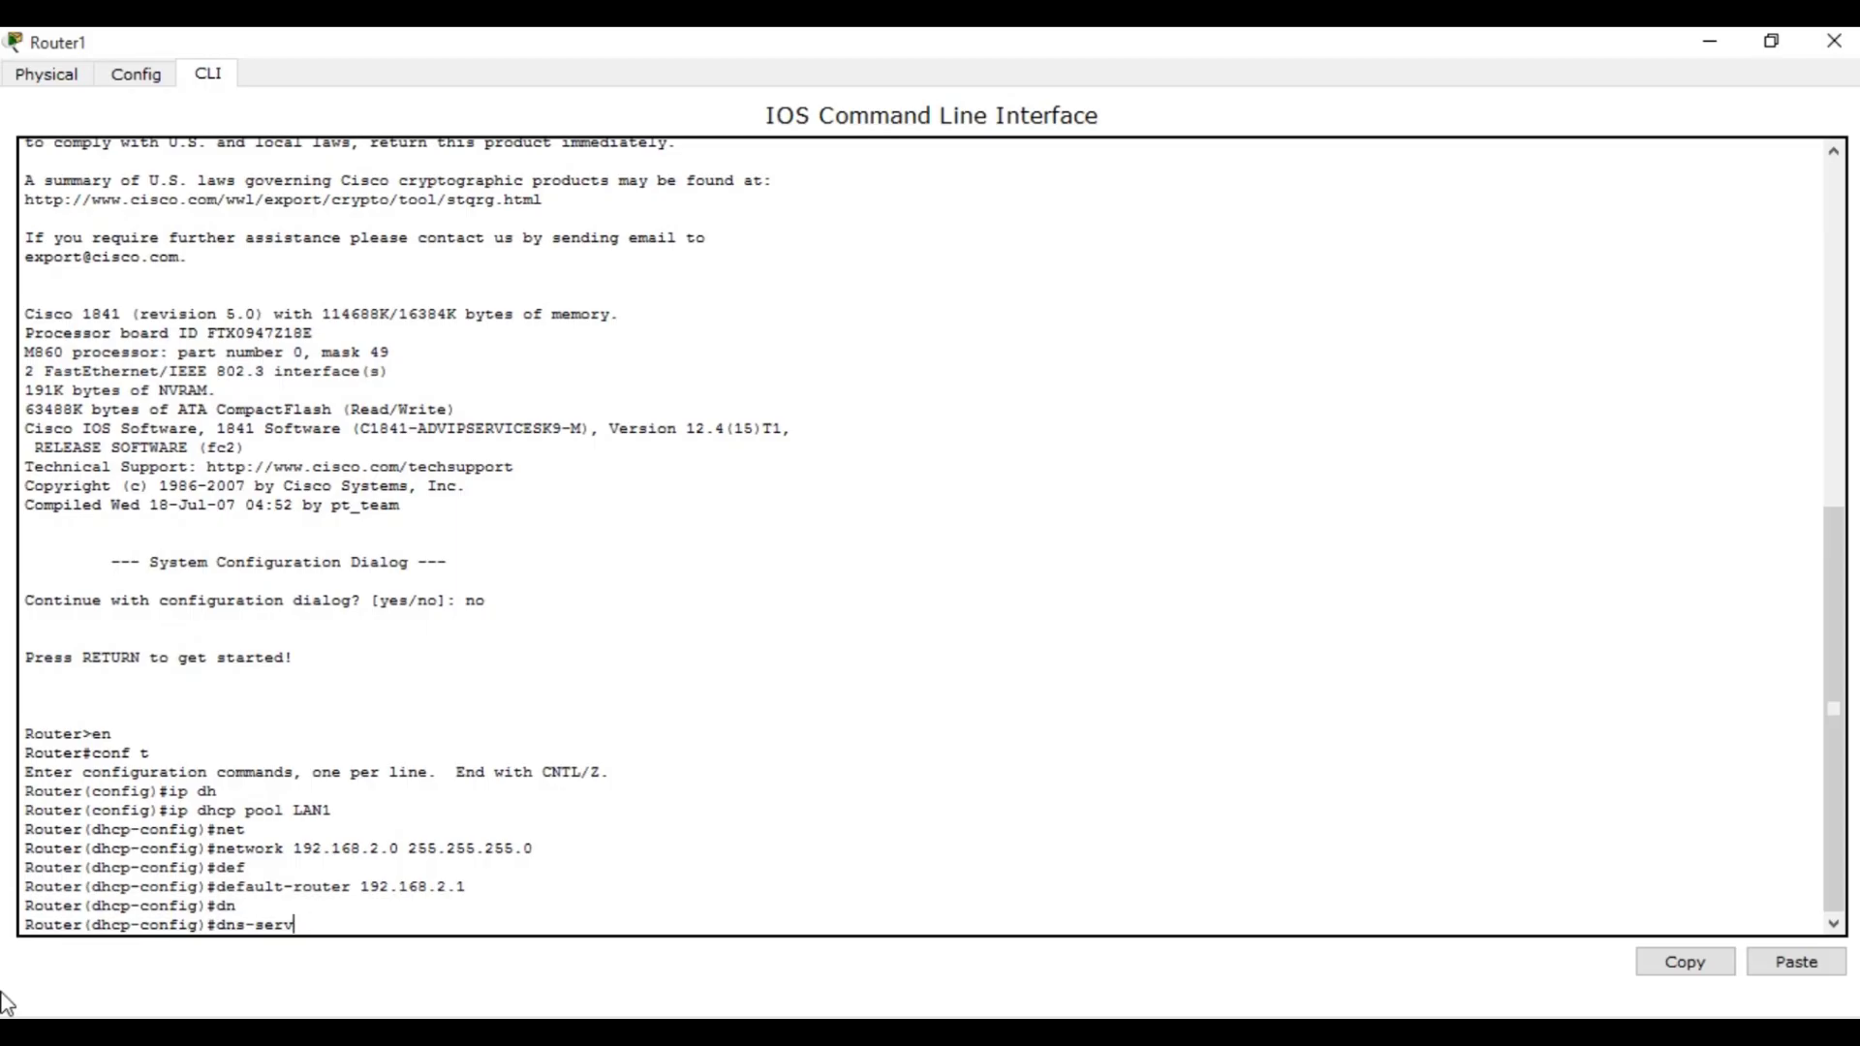
pyautogui.press('BackSpace')
pyautogui.press('BackSpace')
pyautogui.press('BackSpace')
pyautogui.press('BackSpace')
pyautogui.press('BackSpace')
pyautogui.press('BackSpace')
pyautogui.press('BackSpace')
pyautogui.press('BackSpace')
# Save the router configuration from the DHCP pool prompt with "do wr"
pyautogui.moveTo(467, 887); pyautogui.dragTo(221, 896)
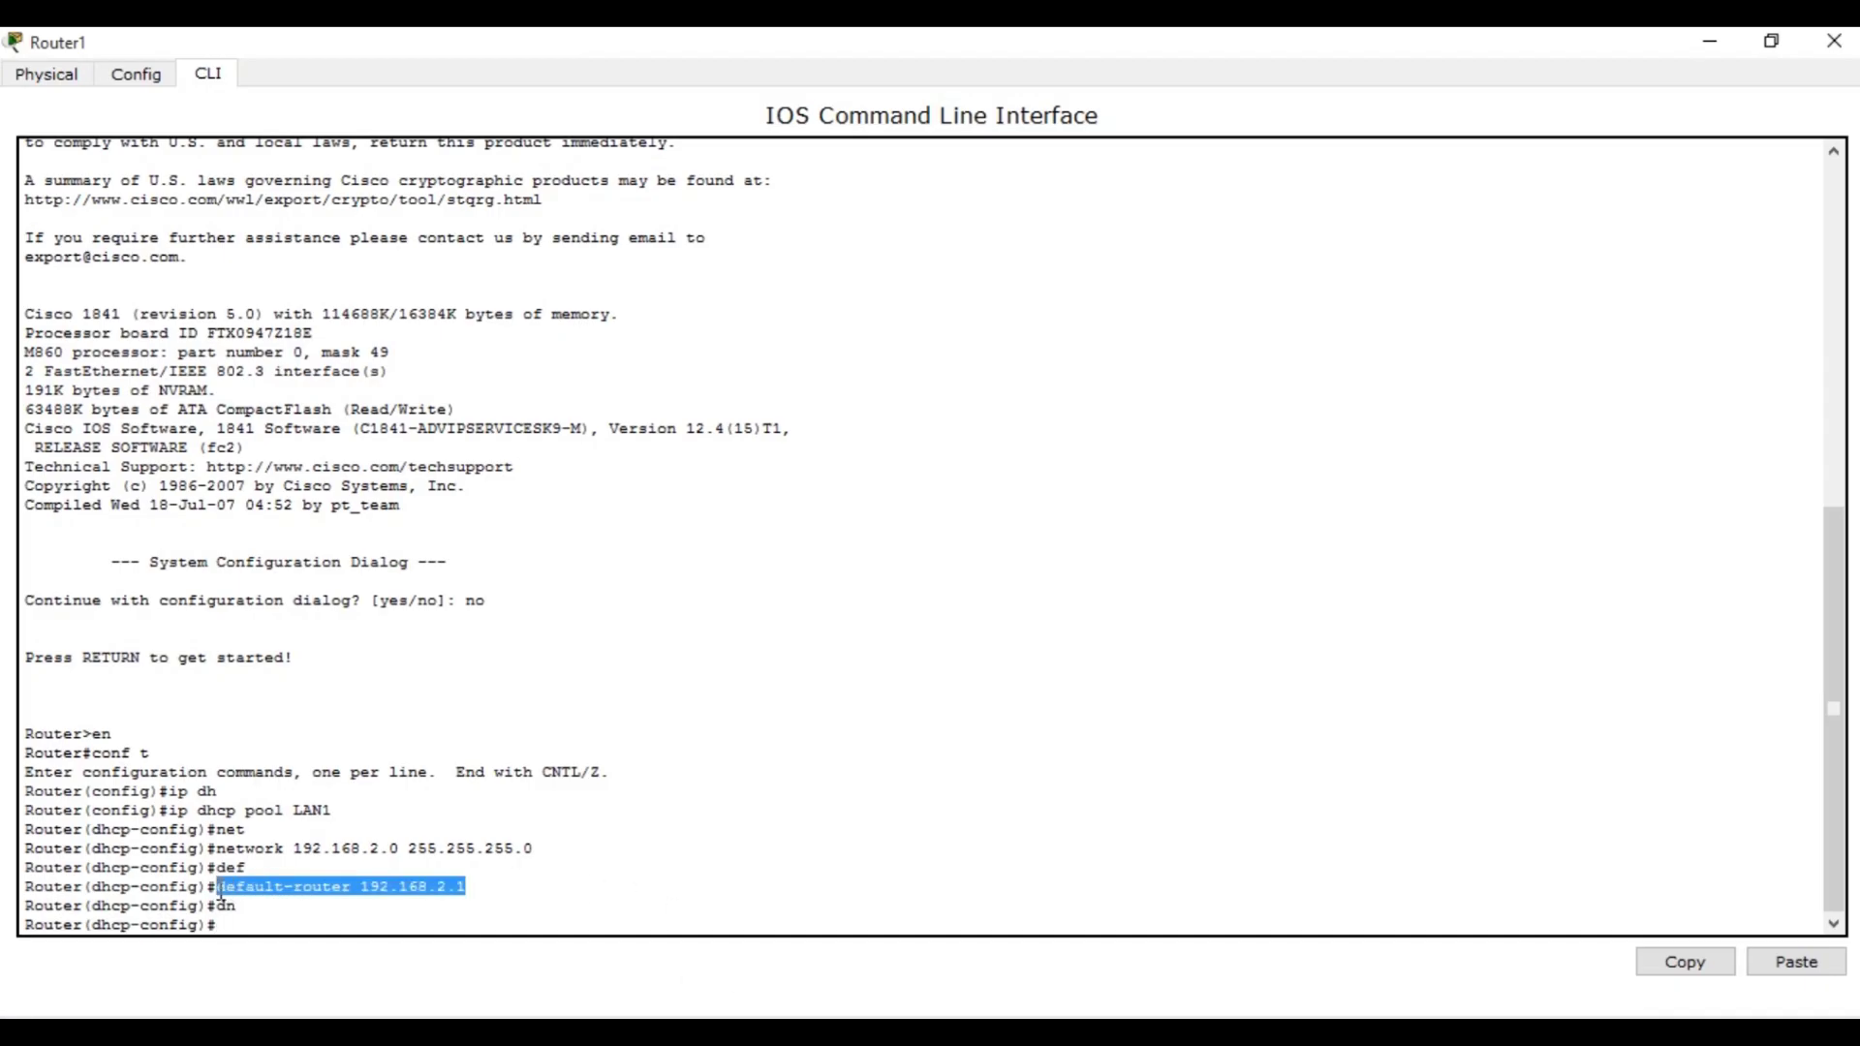
pyautogui.click(478, 885)
pyautogui.write('do')
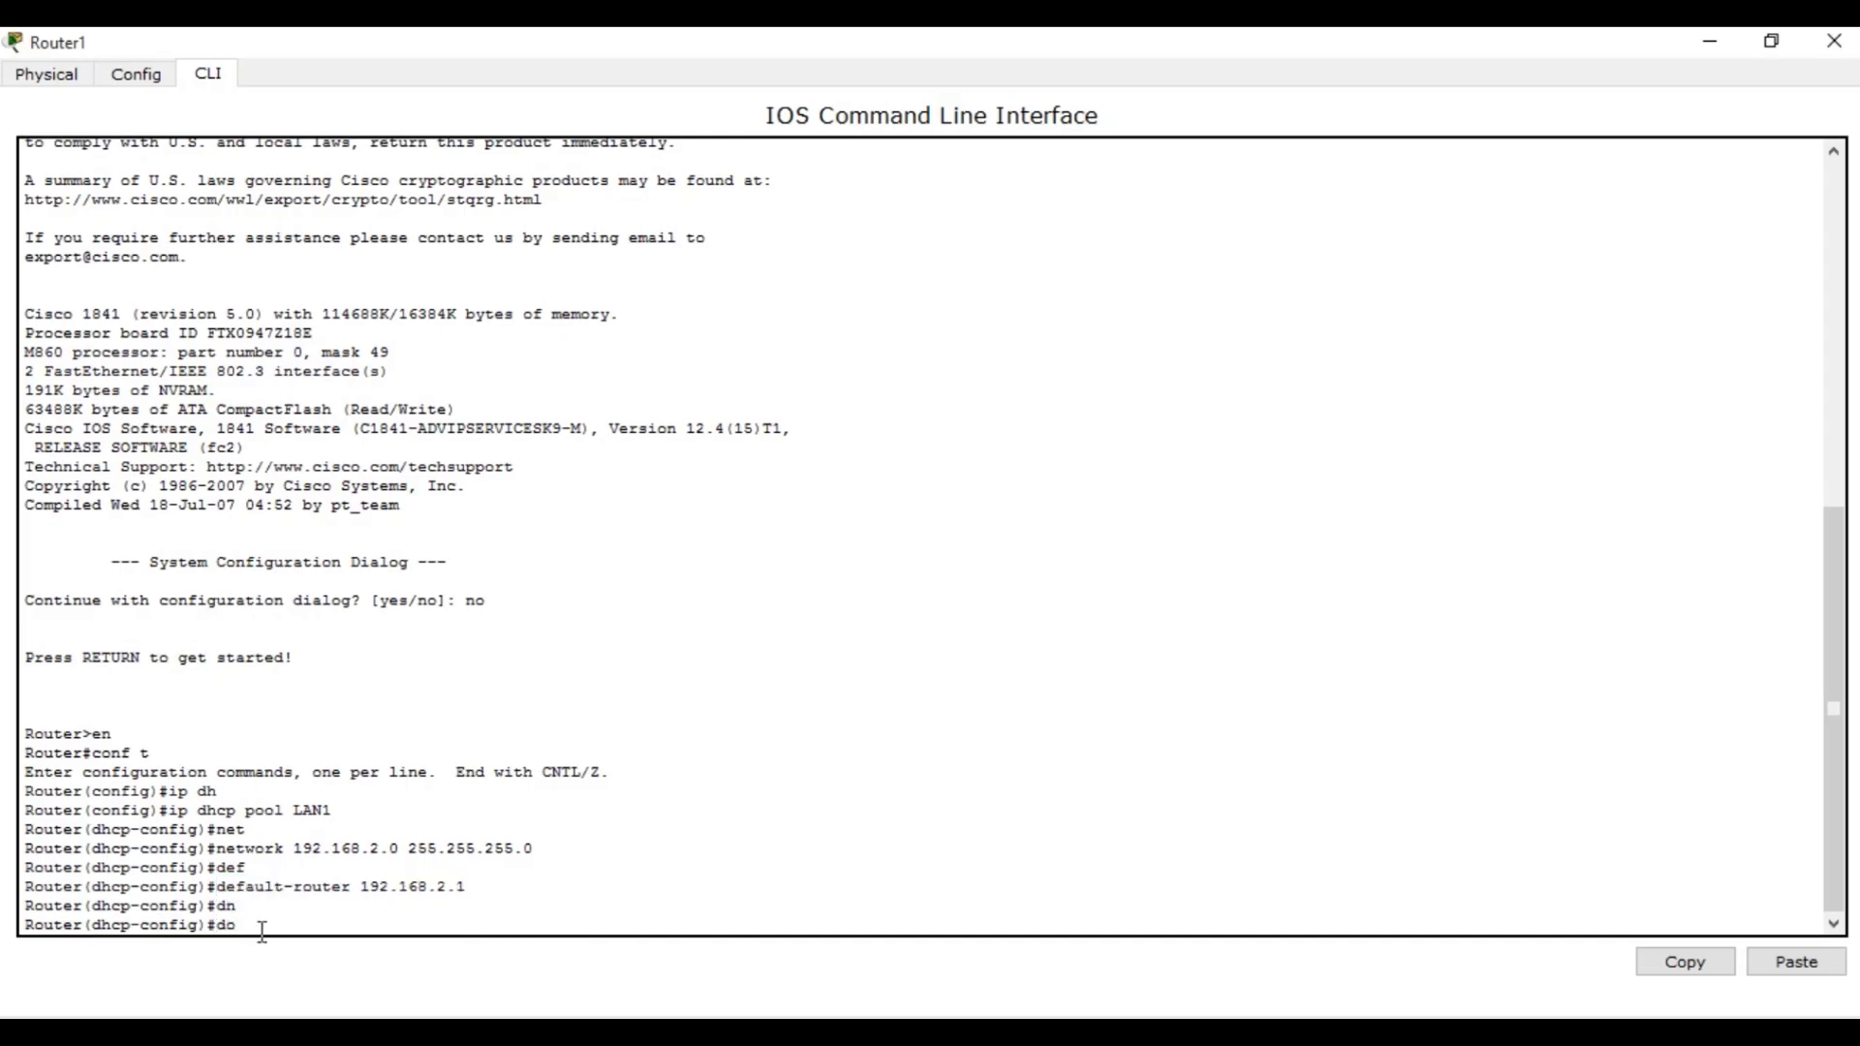
pyautogui.write(' wr')
pyautogui.press('Return')
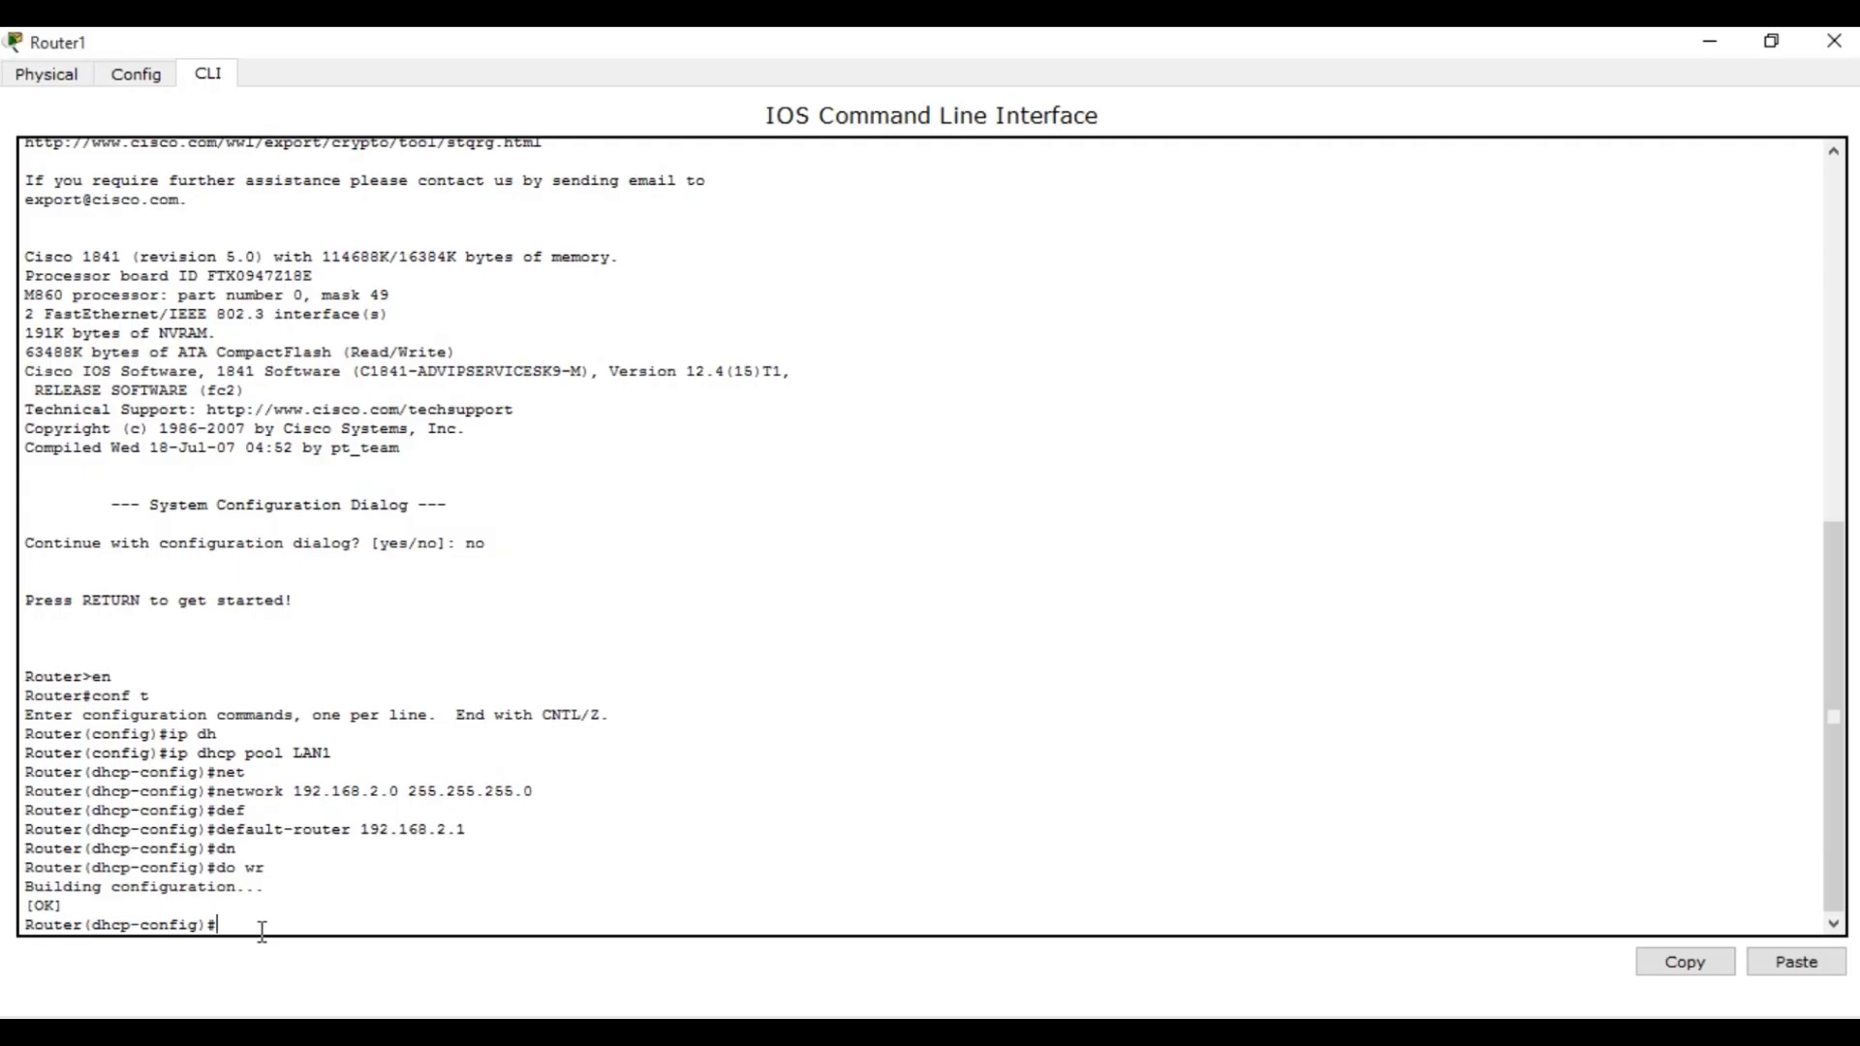
# Exit DHCP pool, global configuration and privileged modes with "ex", and close the Router1 window
pyautogui.write('ex')
pyautogui.press('Return')
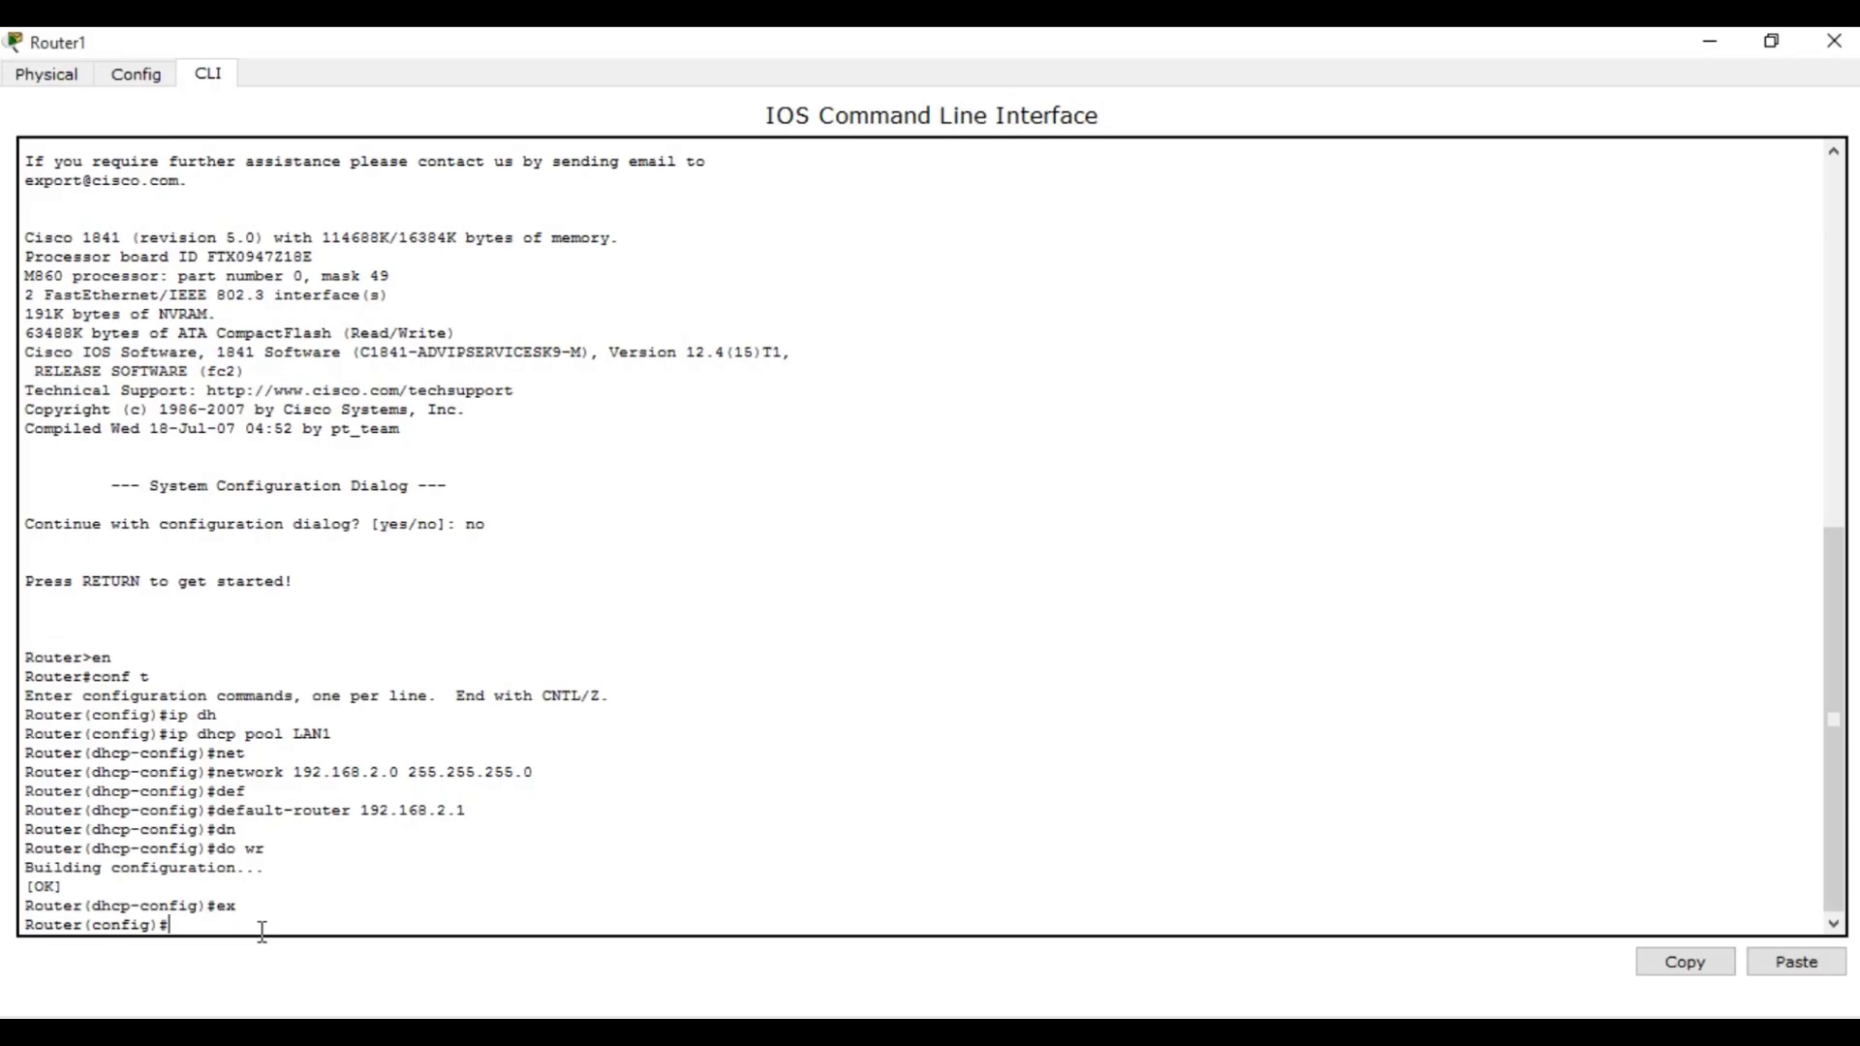
pyautogui.write('ex')
pyautogui.press('Return')
pyautogui.press('Return')
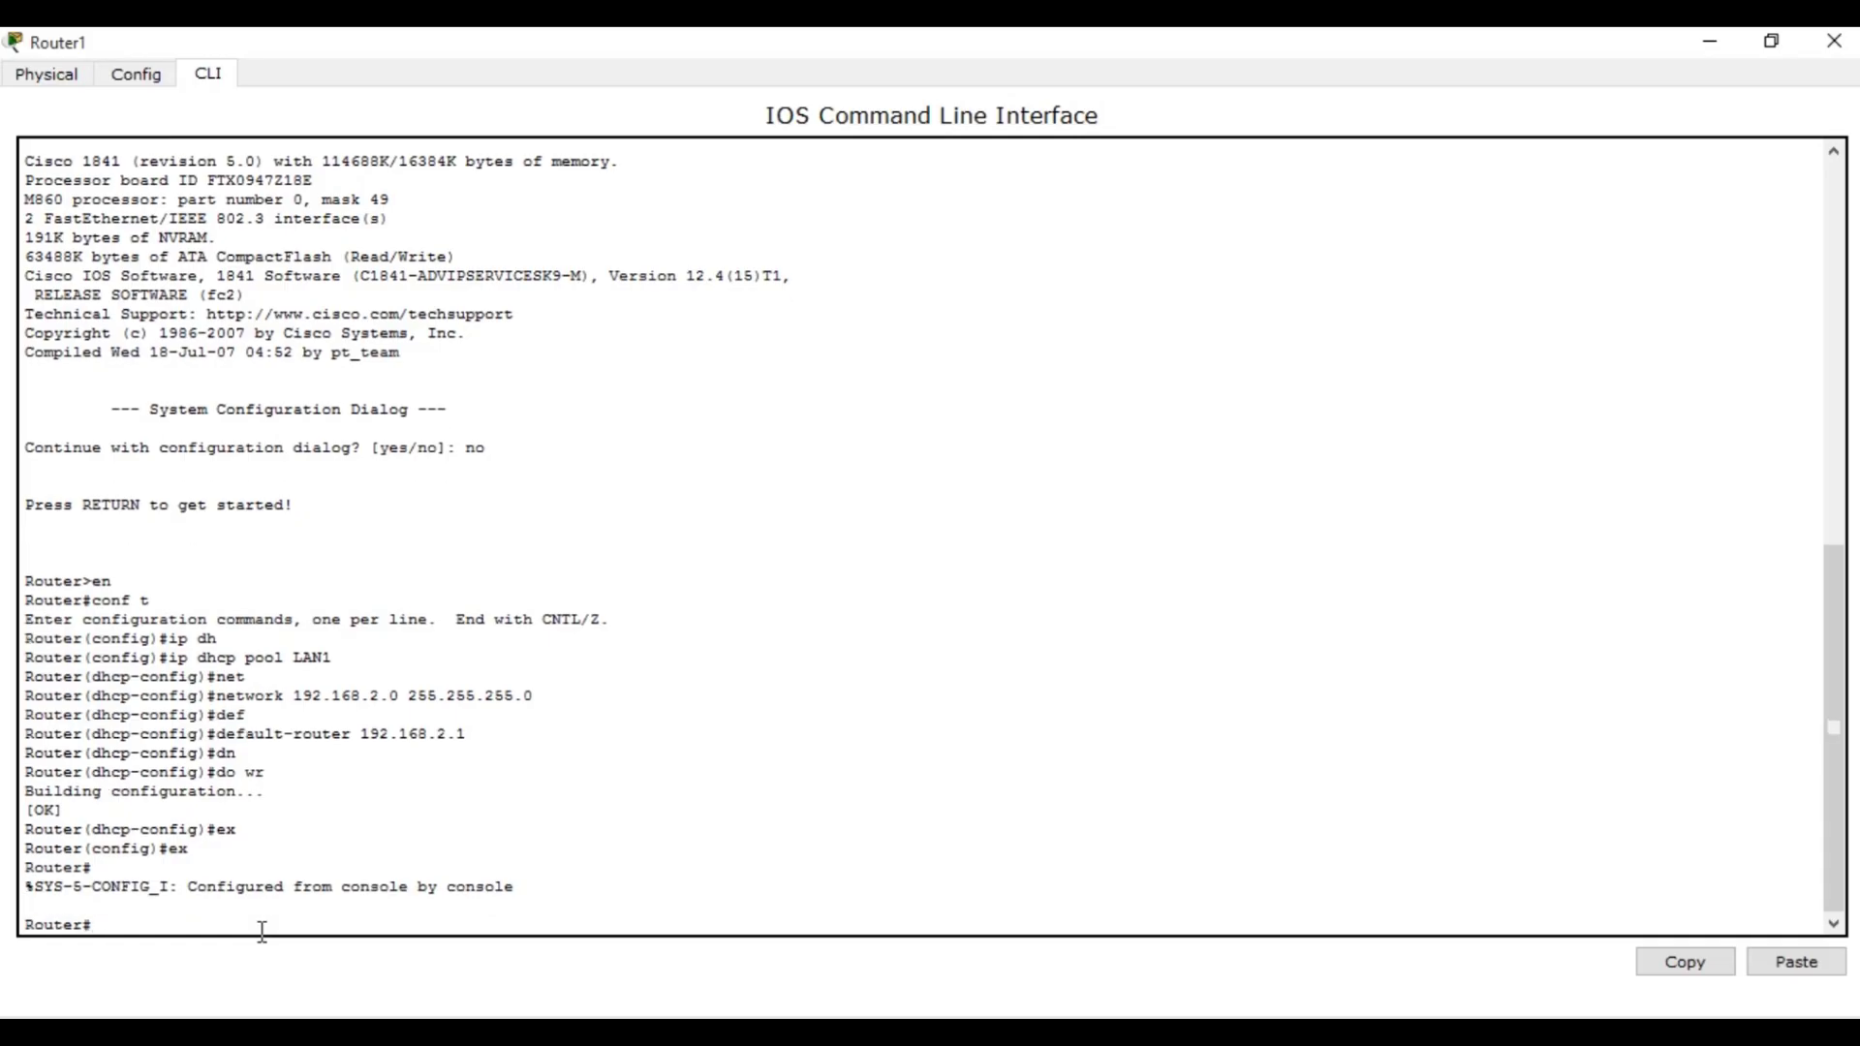
pyautogui.write('ex')
pyautogui.press('Return')
pyautogui.press('Return')
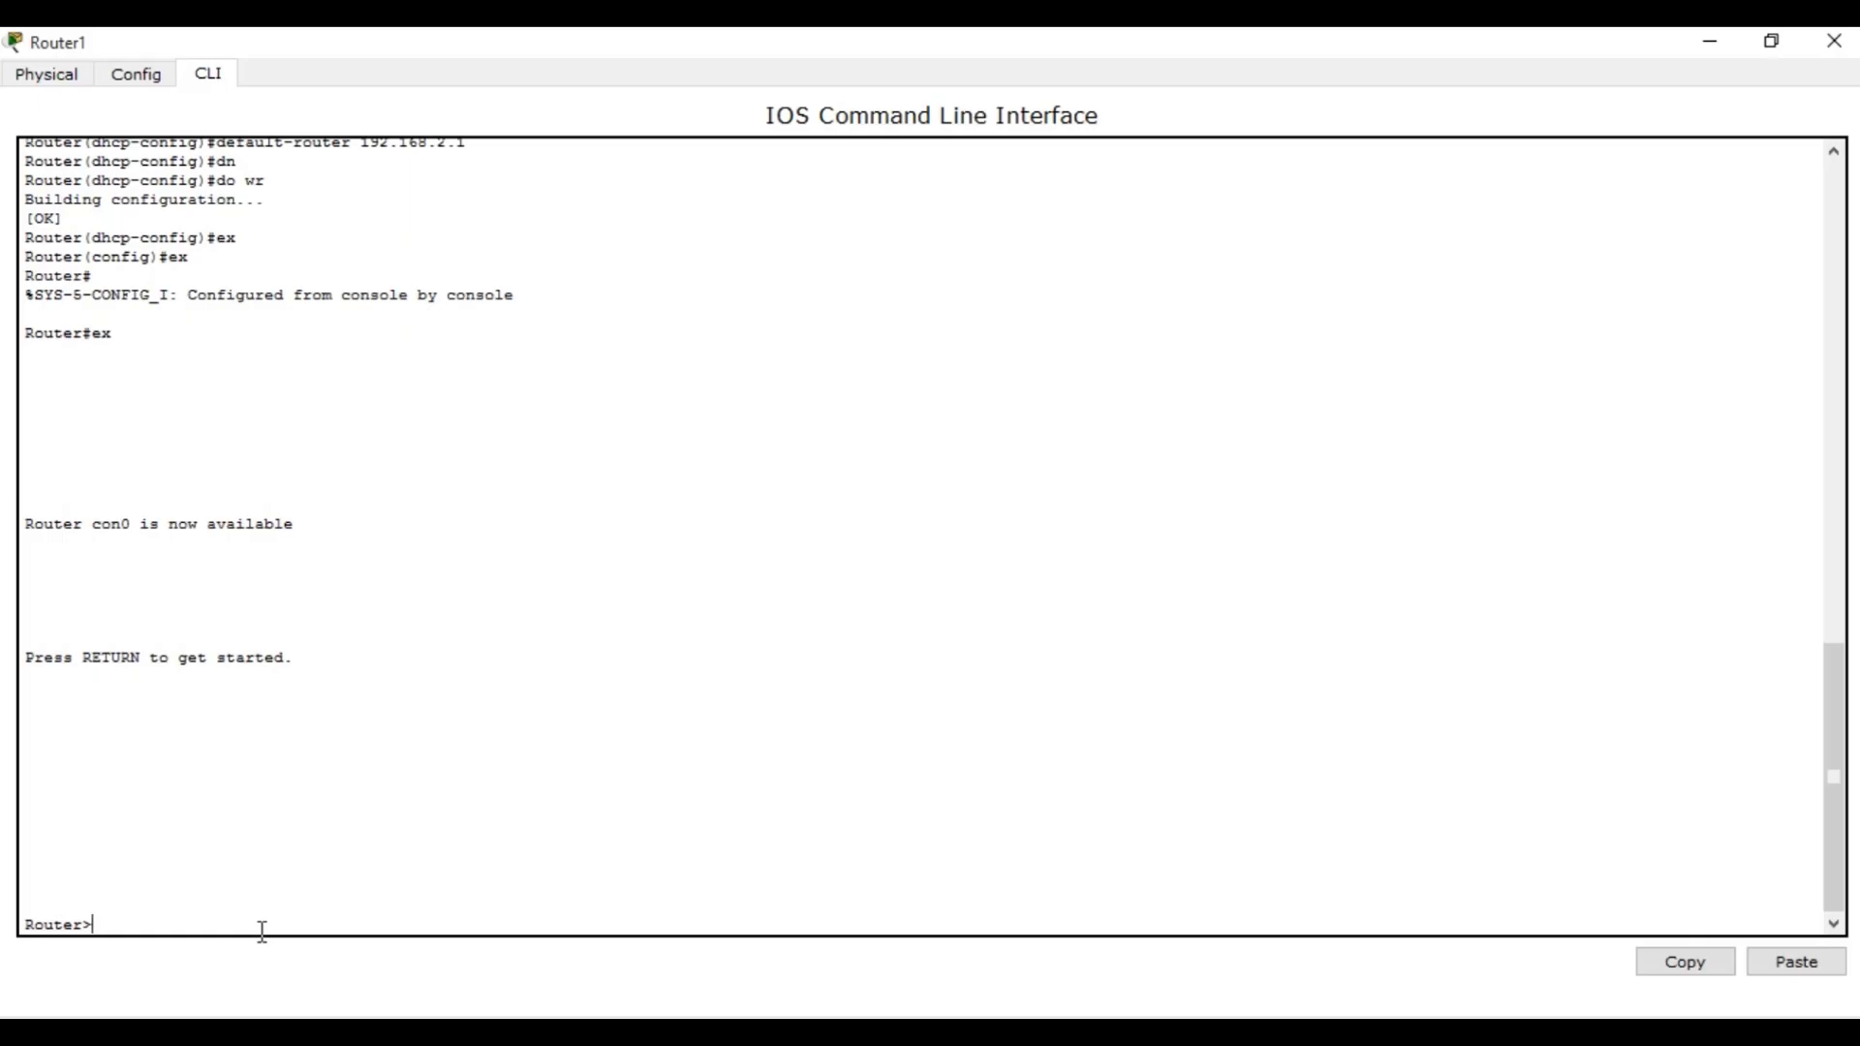
pyautogui.click(1834, 41)
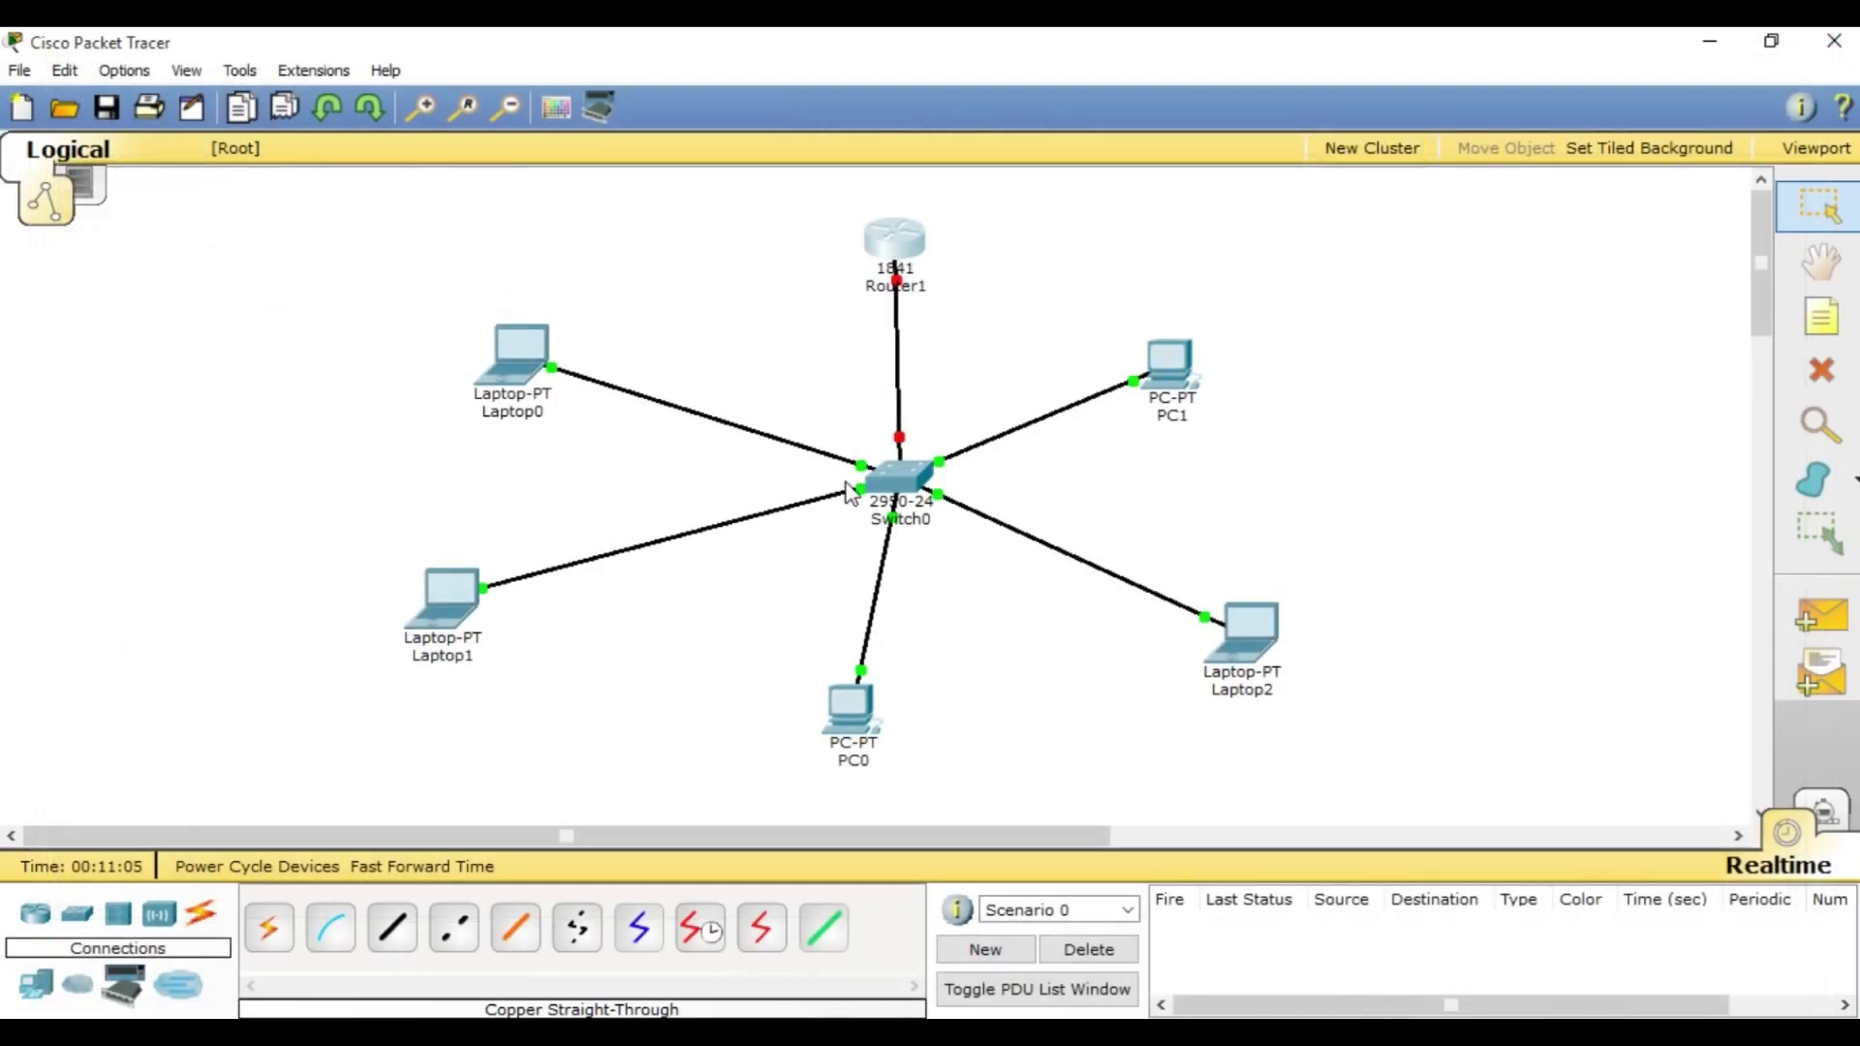
# Nudge Router1 so that it sits directly above Switch0
pyautogui.moveTo(892, 241); pyautogui.dragTo(895, 235)
pyautogui.click(1100, 340)
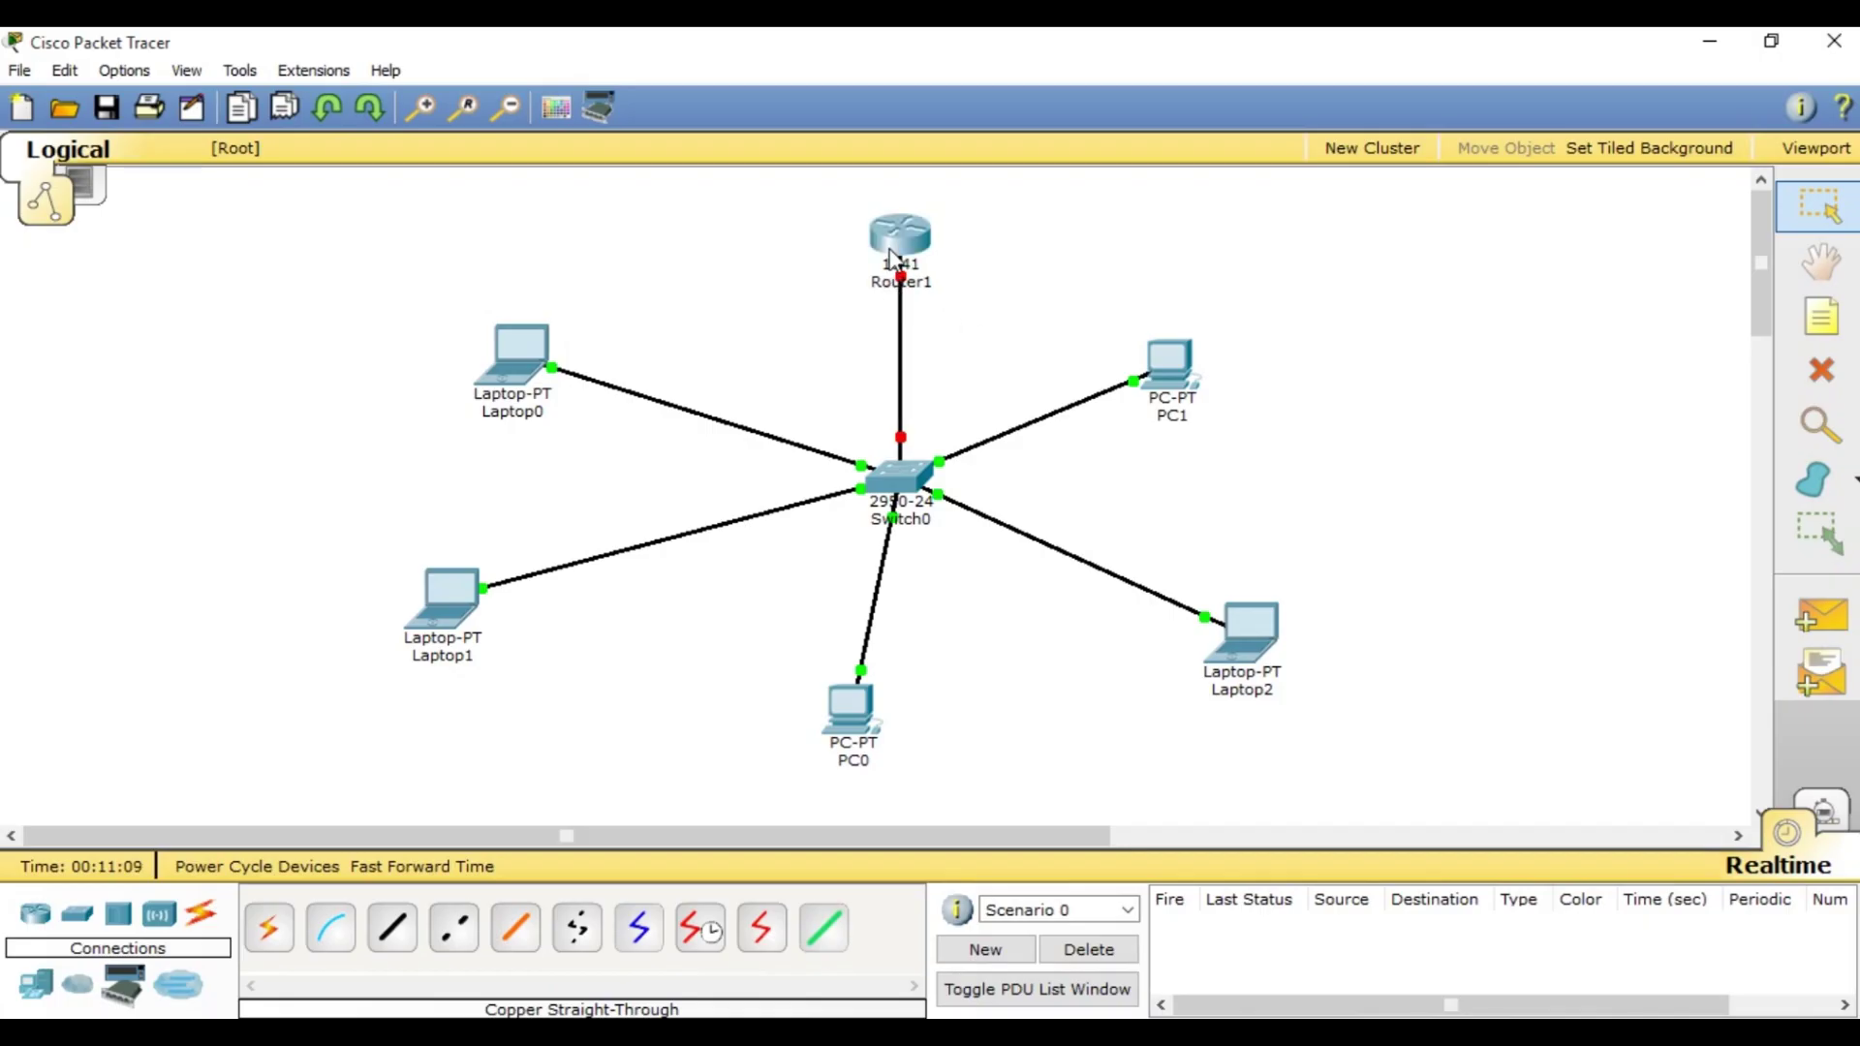
# Open Router1's IOS command line interface again in a maximized window
pyautogui.moveTo(907, 247)
pyautogui.moveTo(898, 281)
pyautogui.click(899, 242)
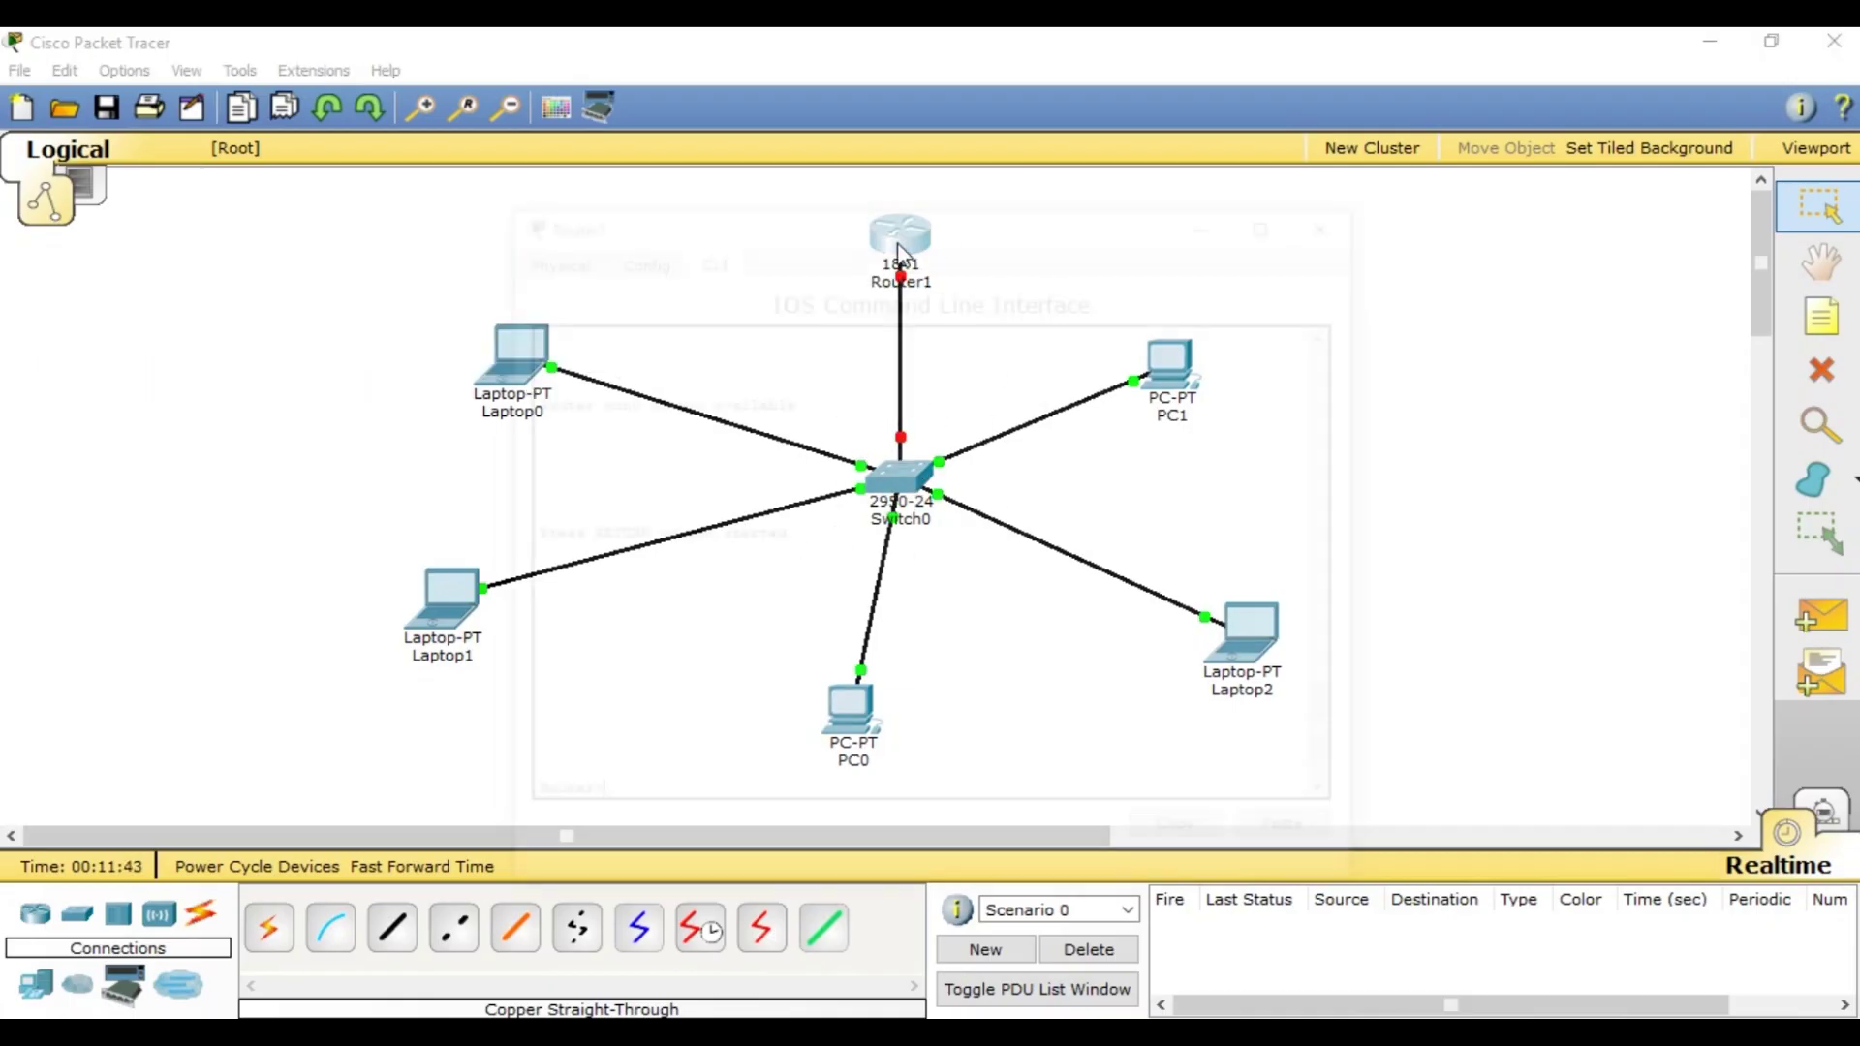
pyautogui.click(1290, 225)
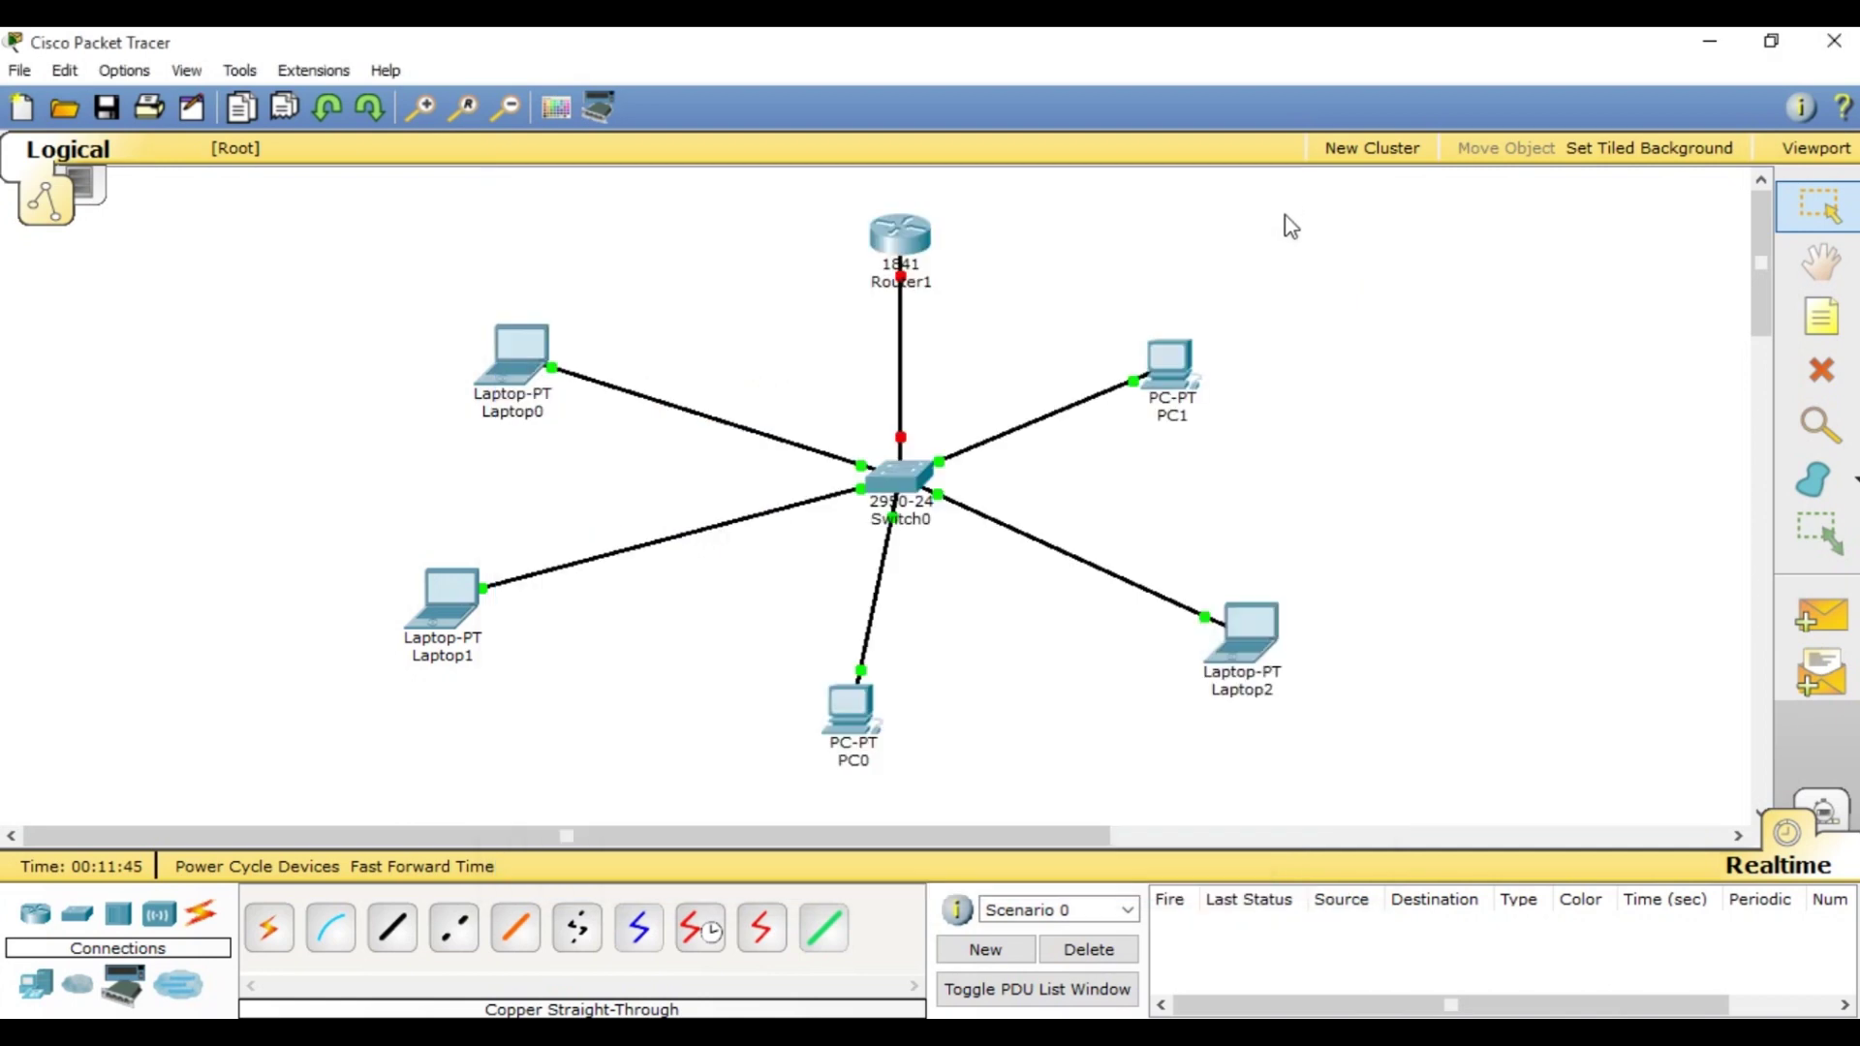
pyautogui.click(913, 242)
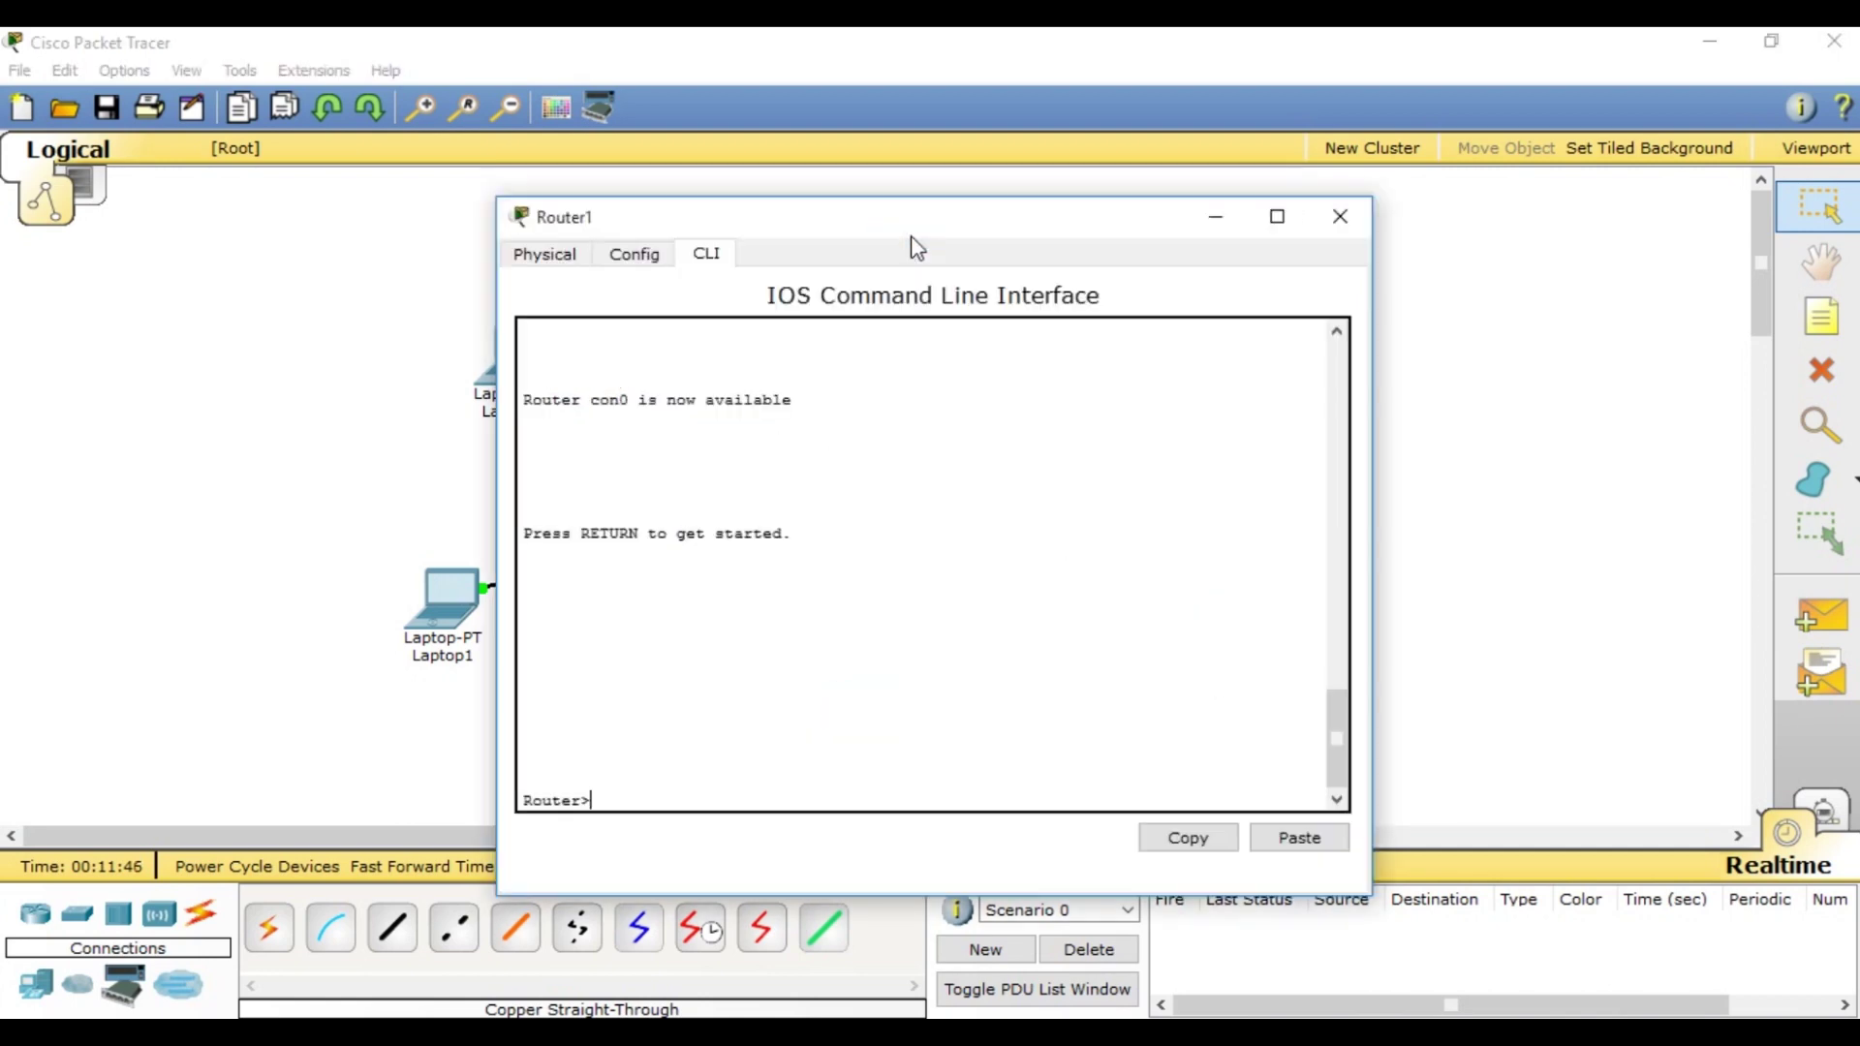
pyautogui.click(1276, 217)
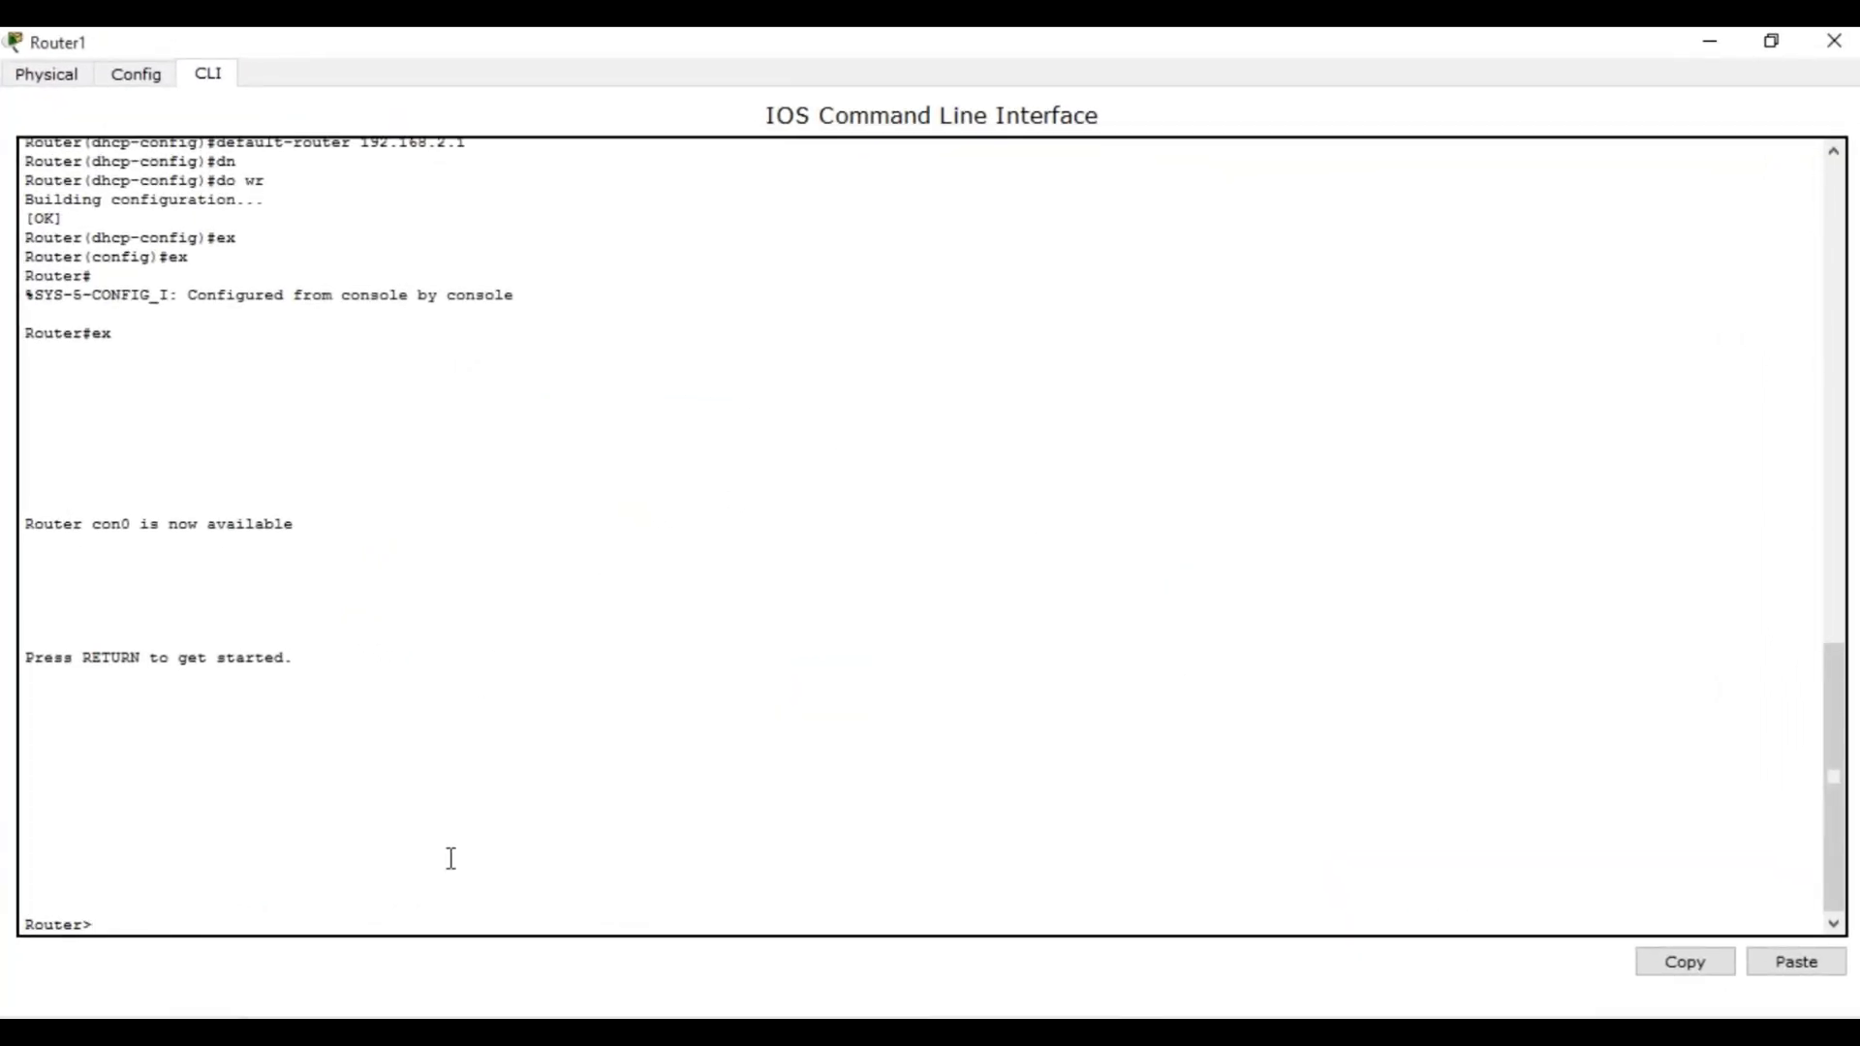
# Return to privileged mode with "en" and global configuration mode with "conf t"
pyautogui.press('Return')
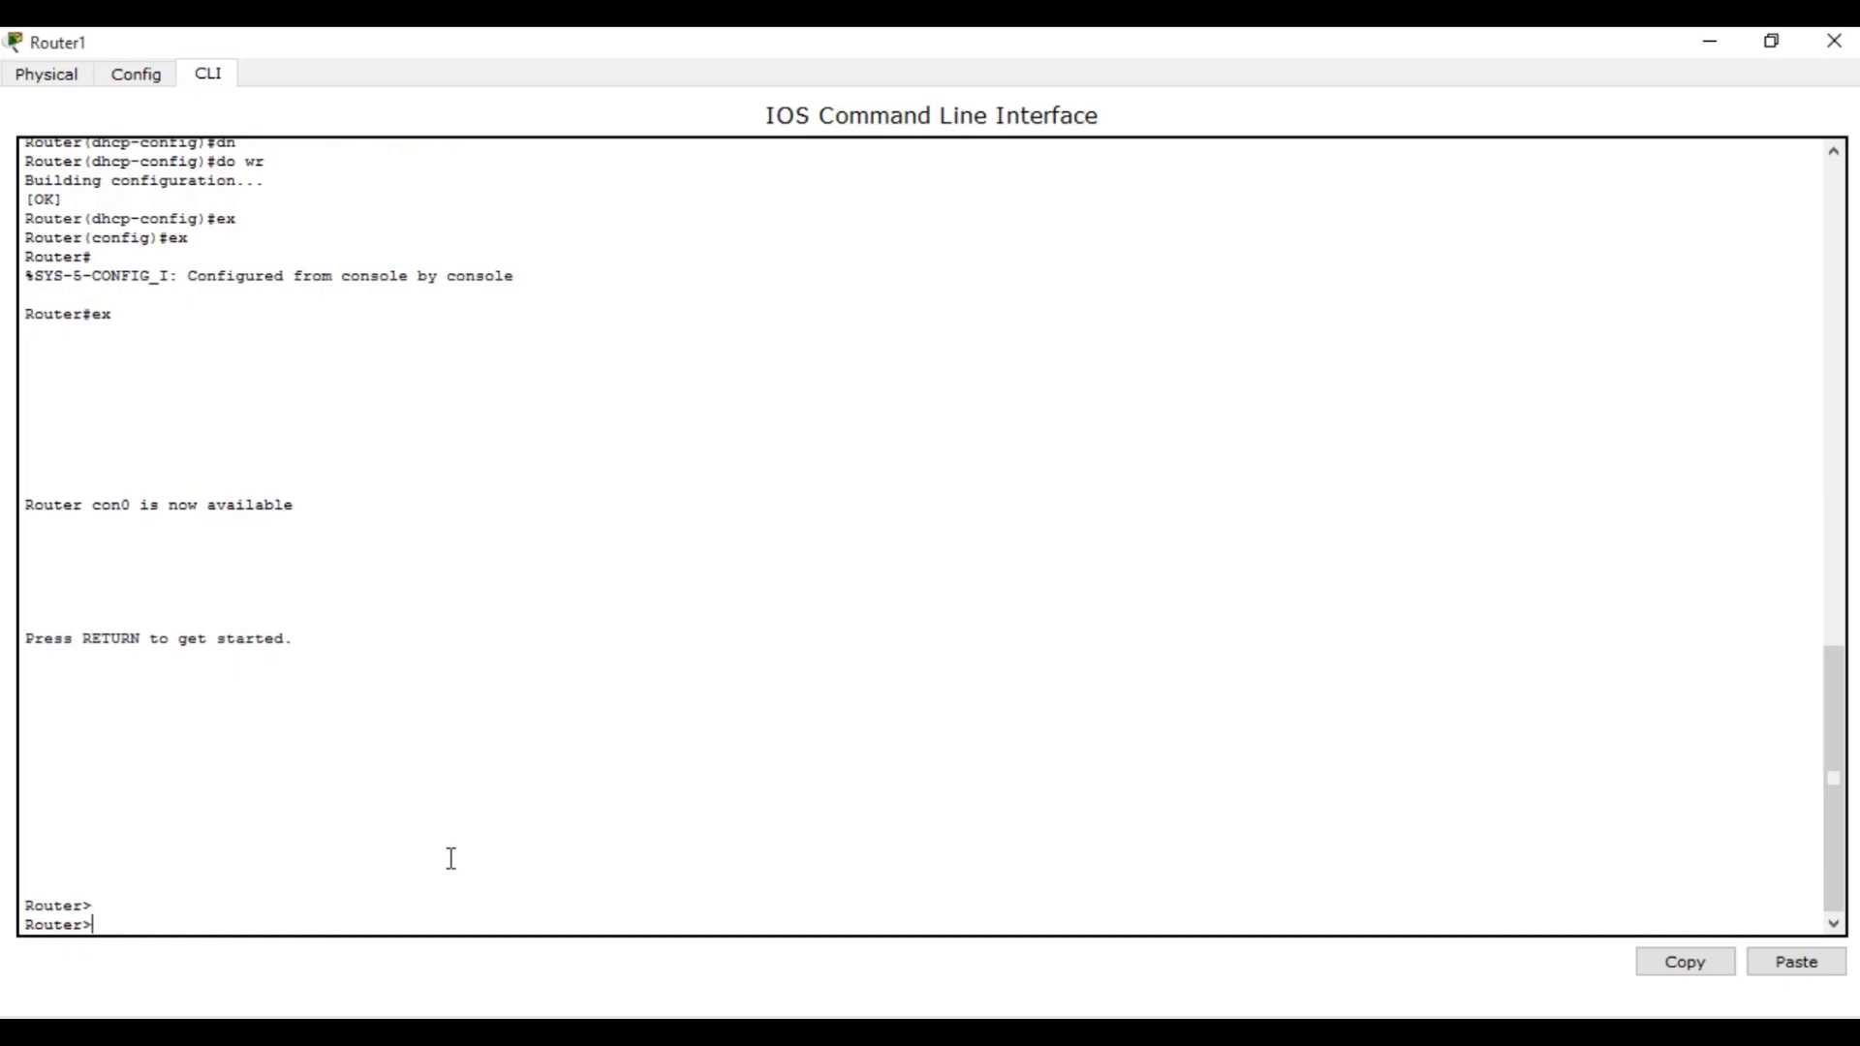
pyautogui.write('en')
pyautogui.press('Return')
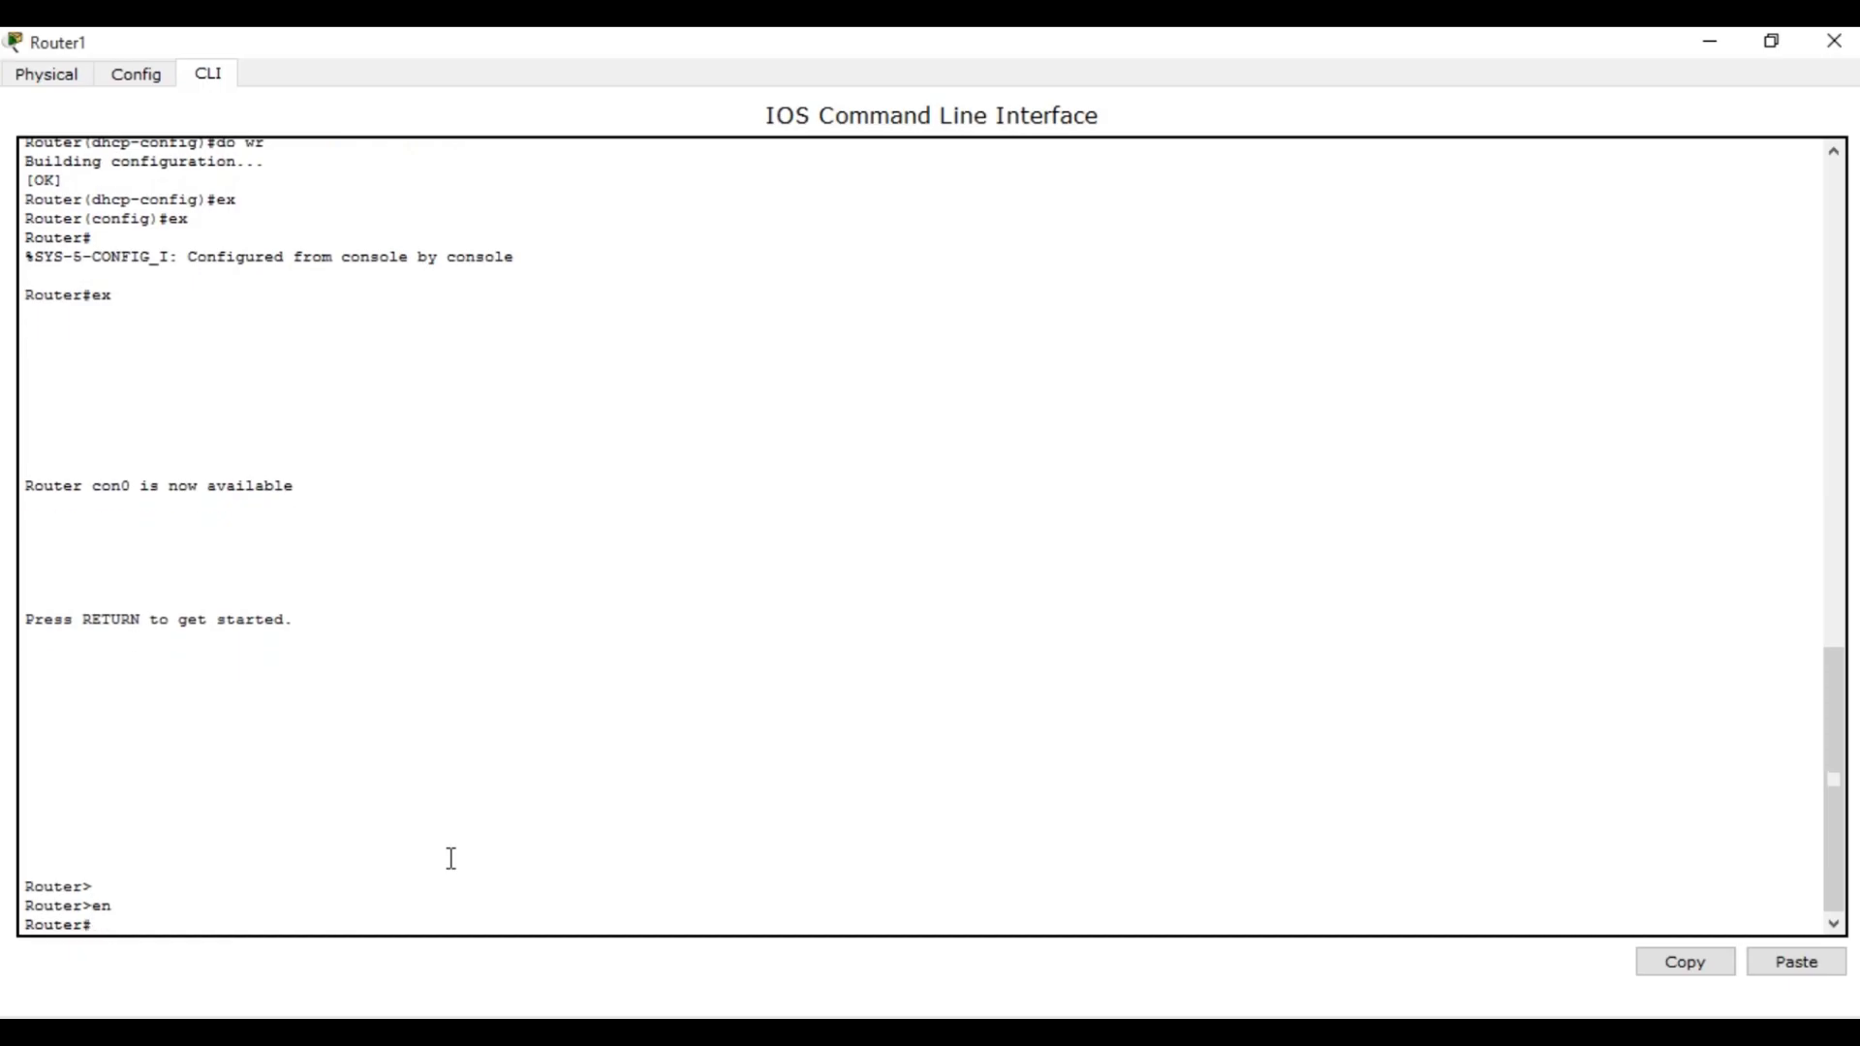
pyautogui.write('conf t')
pyautogui.press('Return')
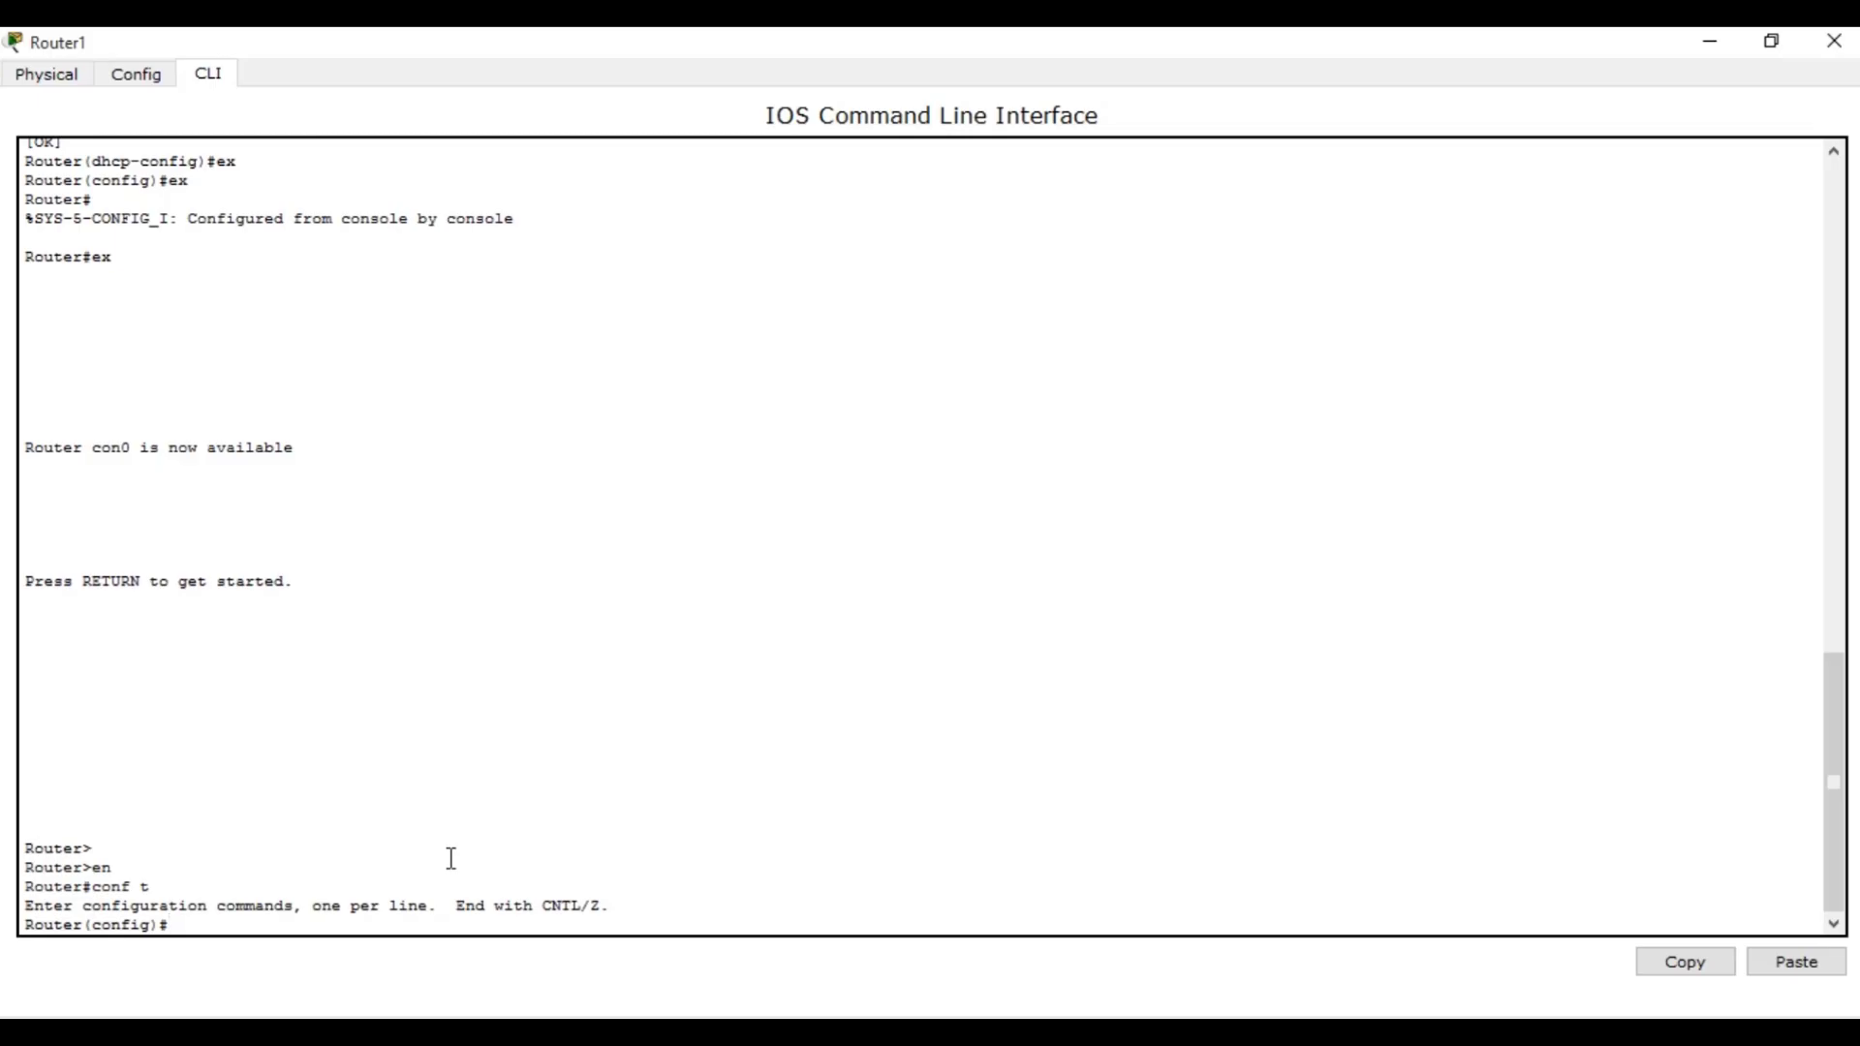
# Enter the "interface" keyword at the global configuration prompt without running the command
pyautogui.write('in')
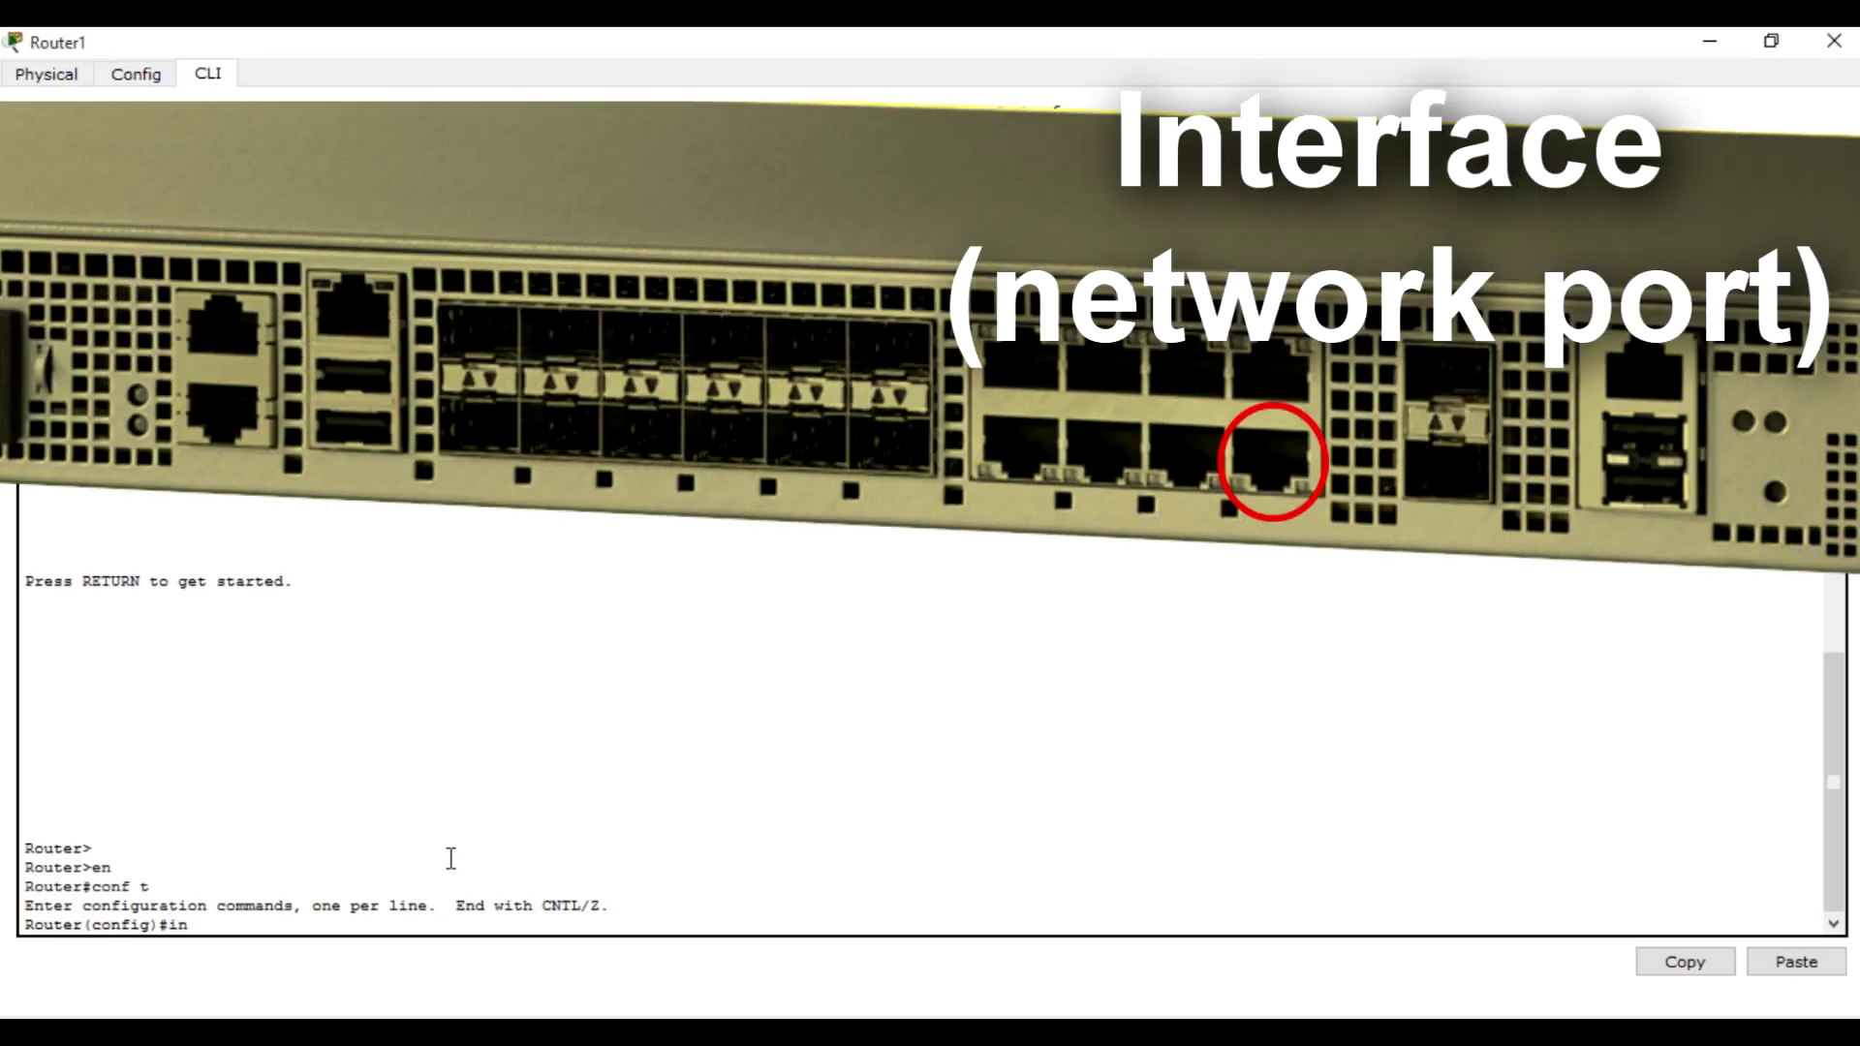
pyautogui.write('t')
pyautogui.press('Tab')
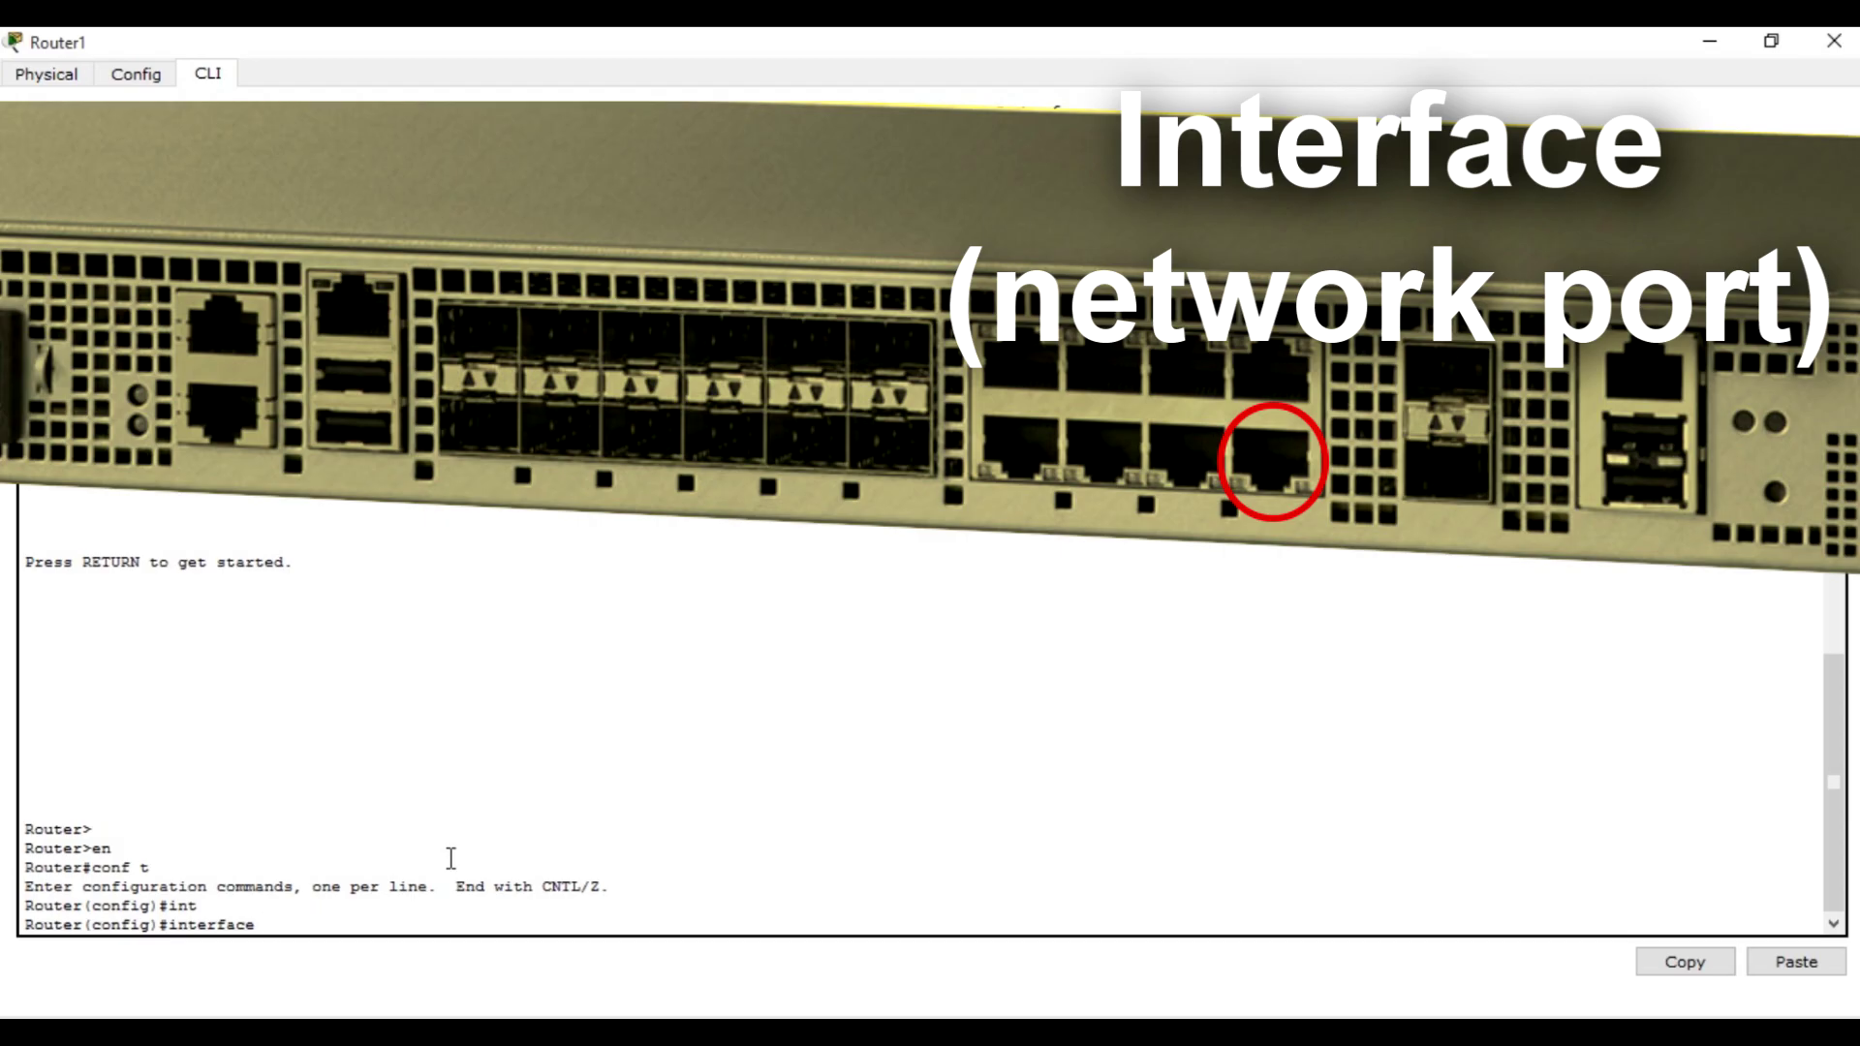
pyautogui.write('192.168.2.1')
pyautogui.moveTo(382, 925); pyautogui.dragTo(271, 925)
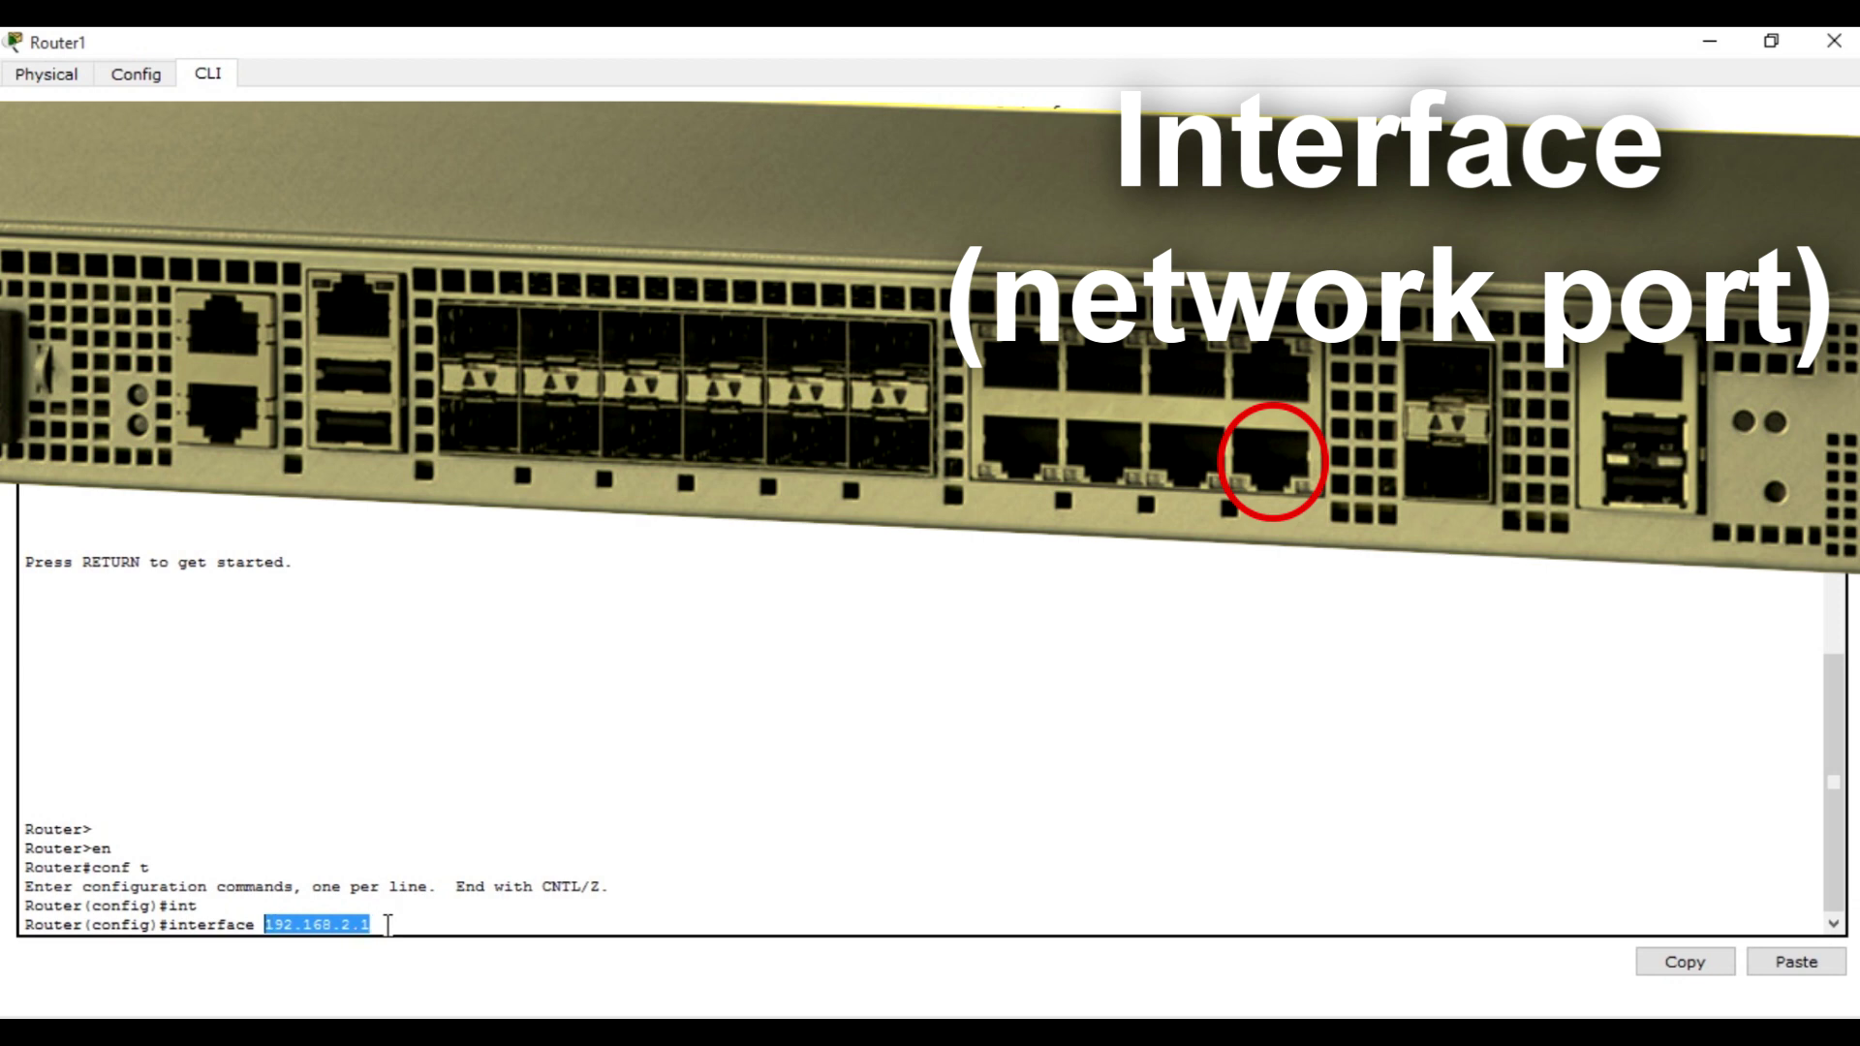
pyautogui.press('BackSpace')
pyautogui.press('BackSpace')
pyautogui.press('BackSpace')
pyautogui.press('BackSpace')
pyautogui.press('BackSpace')
pyautogui.press('BackSpace')
pyautogui.press('BackSpace')
pyautogui.press('BackSpace')
pyautogui.press('BackSpace')
pyautogui.press('BackSpace')
pyautogui.press('BackSpace')
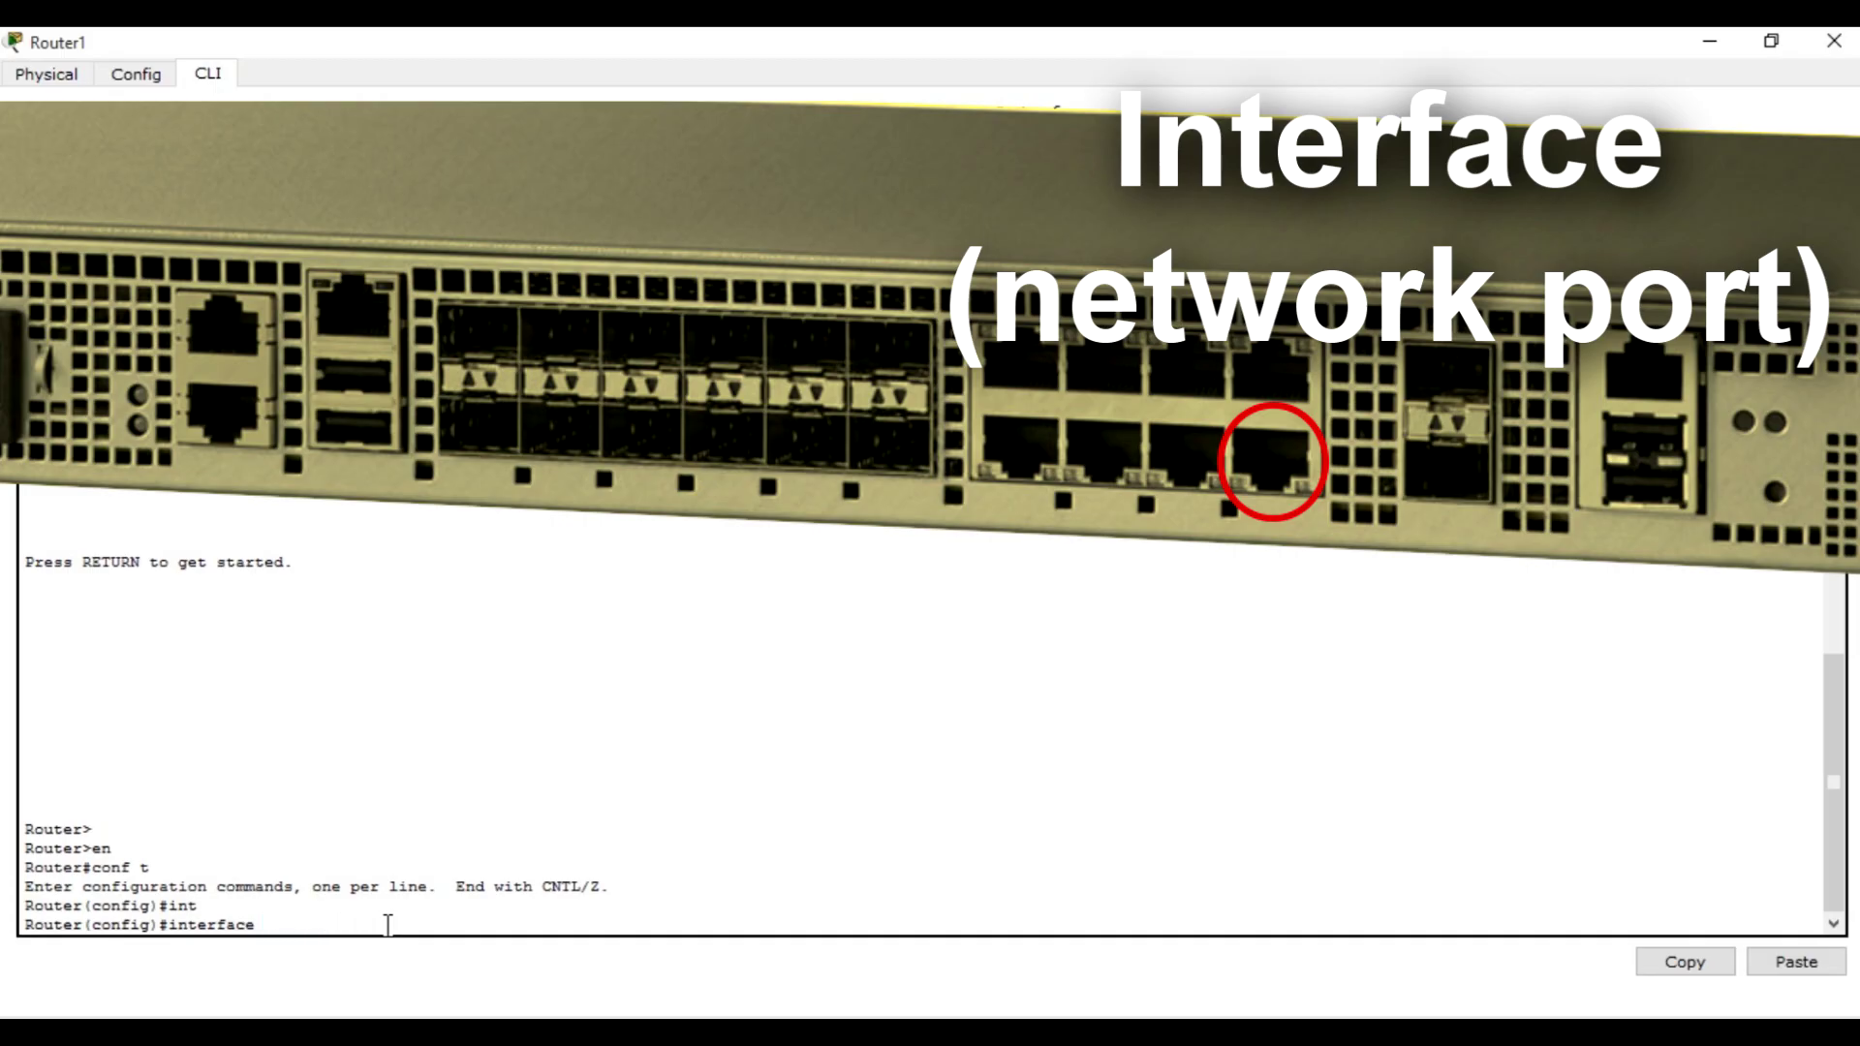
# Complete the command as "interface fastEthernet 0/0" and run it to enter that port's configuration mode
pyautogui.write('f')
pyautogui.press('Tab')
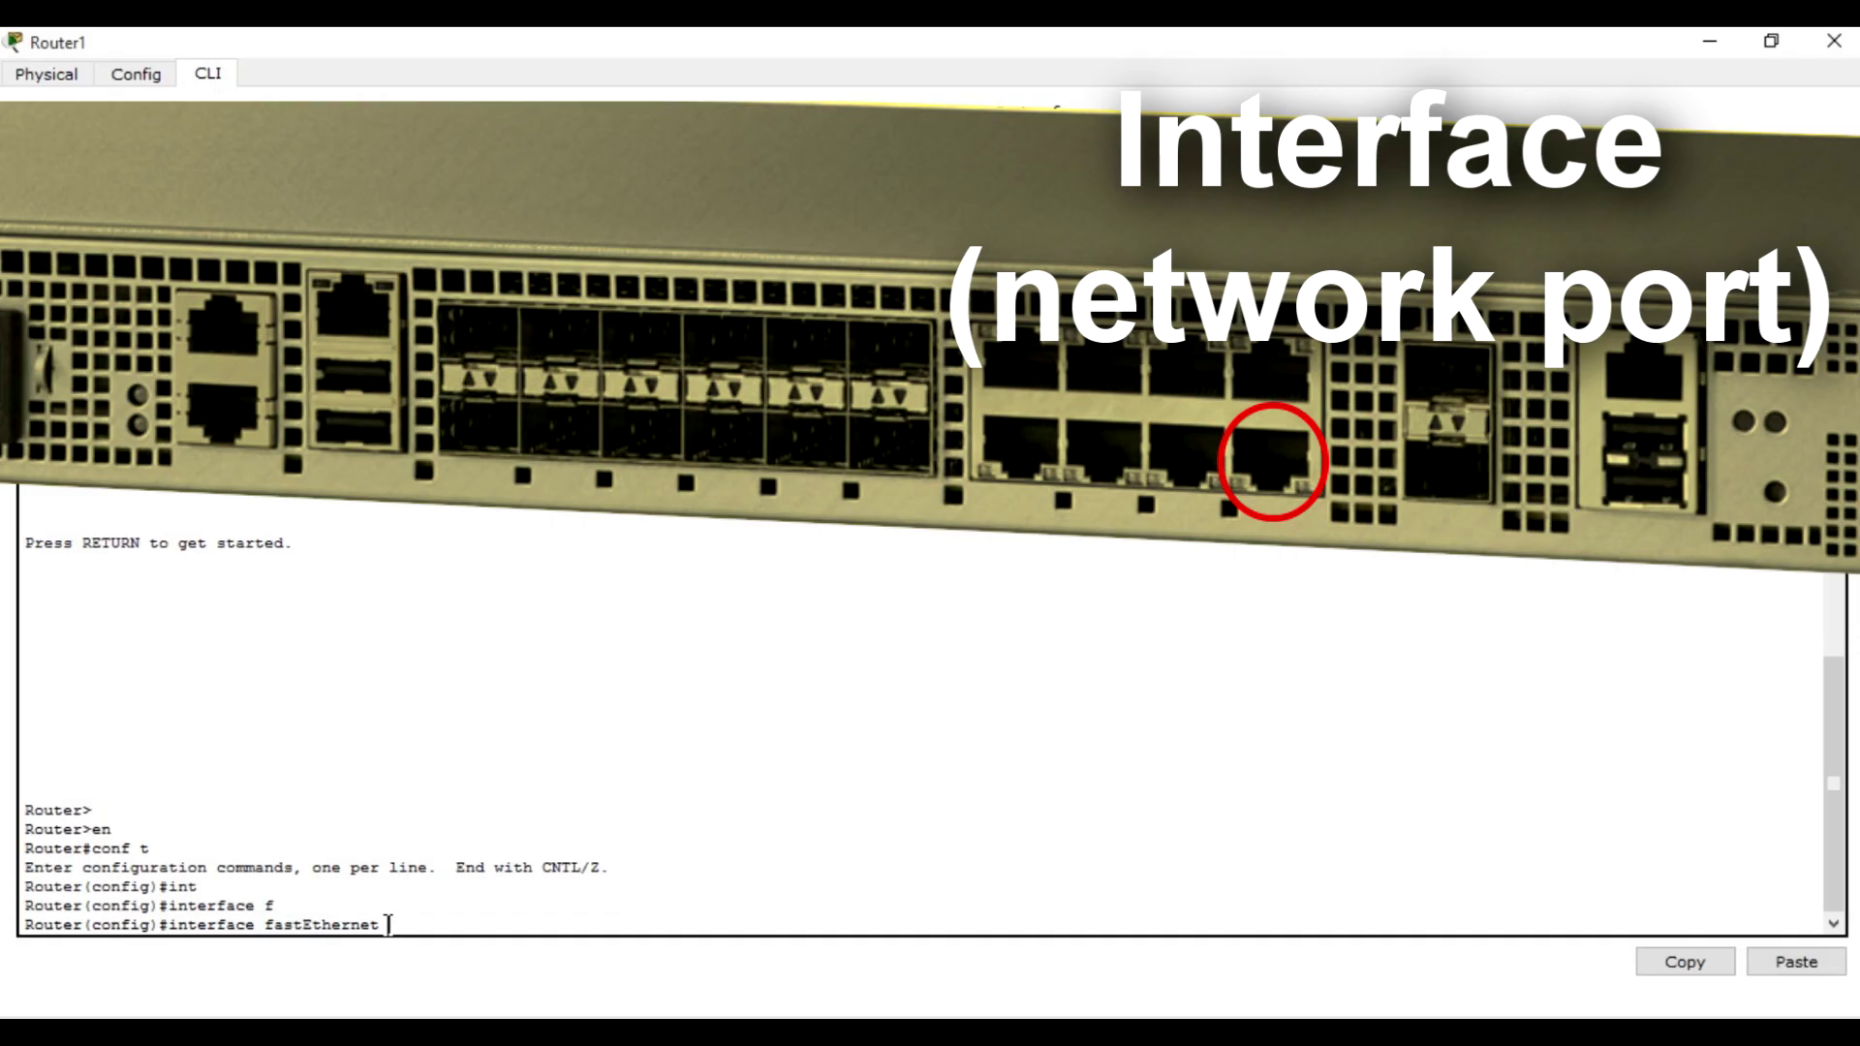
pyautogui.write('0/0')
pyautogui.press('Return')
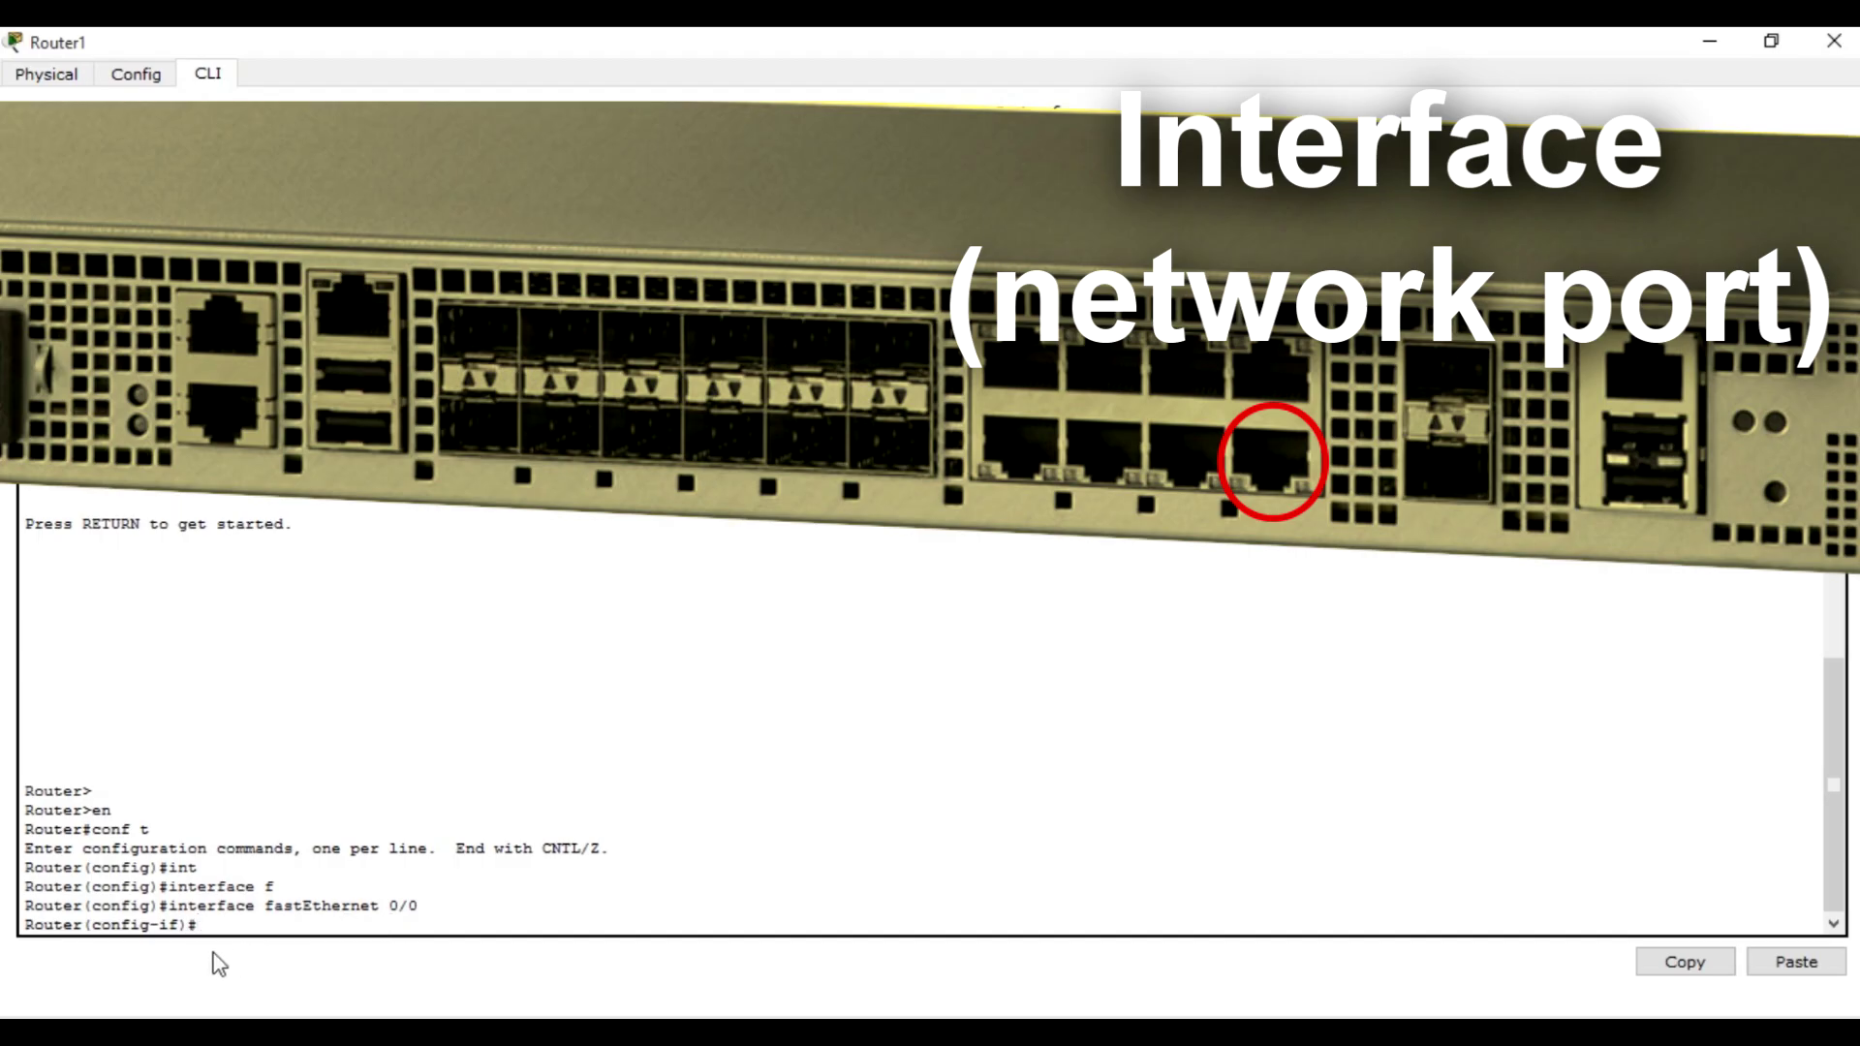
pyautogui.moveTo(180, 925); pyautogui.dragTo(107, 928)
pyautogui.click(155, 925)
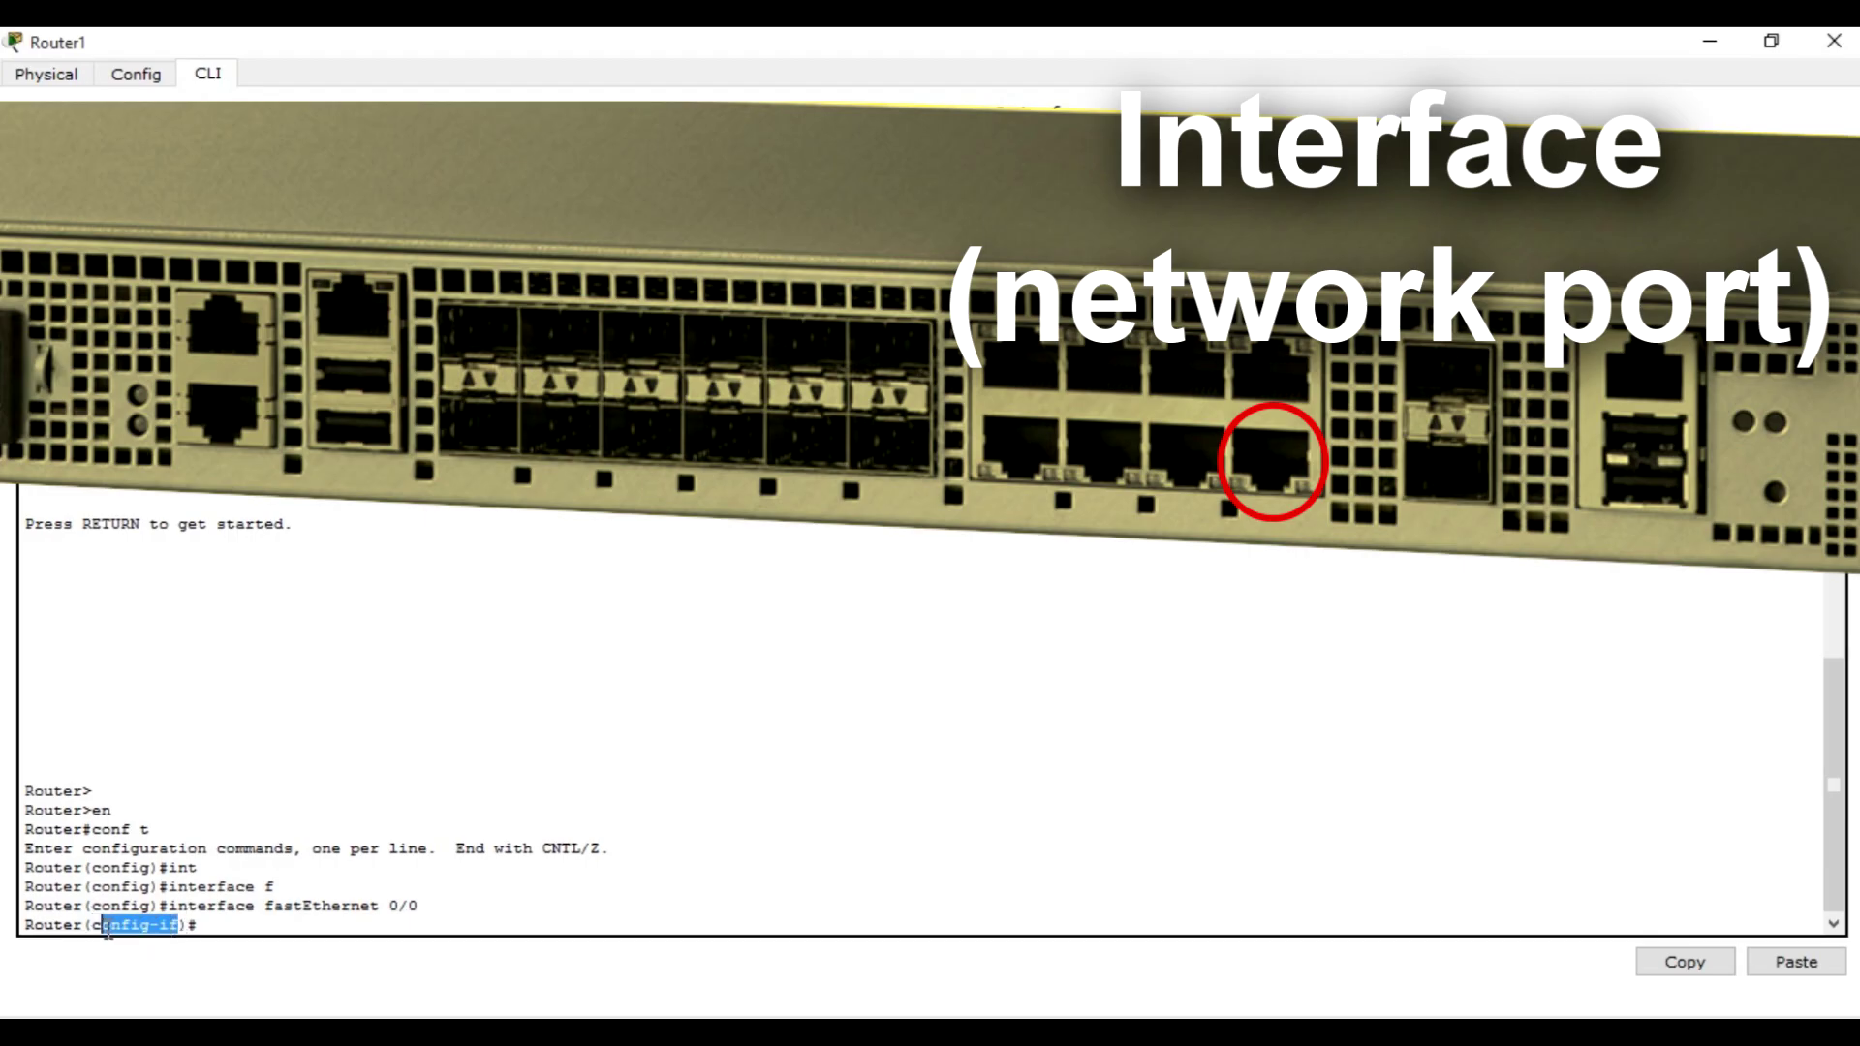
pyautogui.click(180, 927)
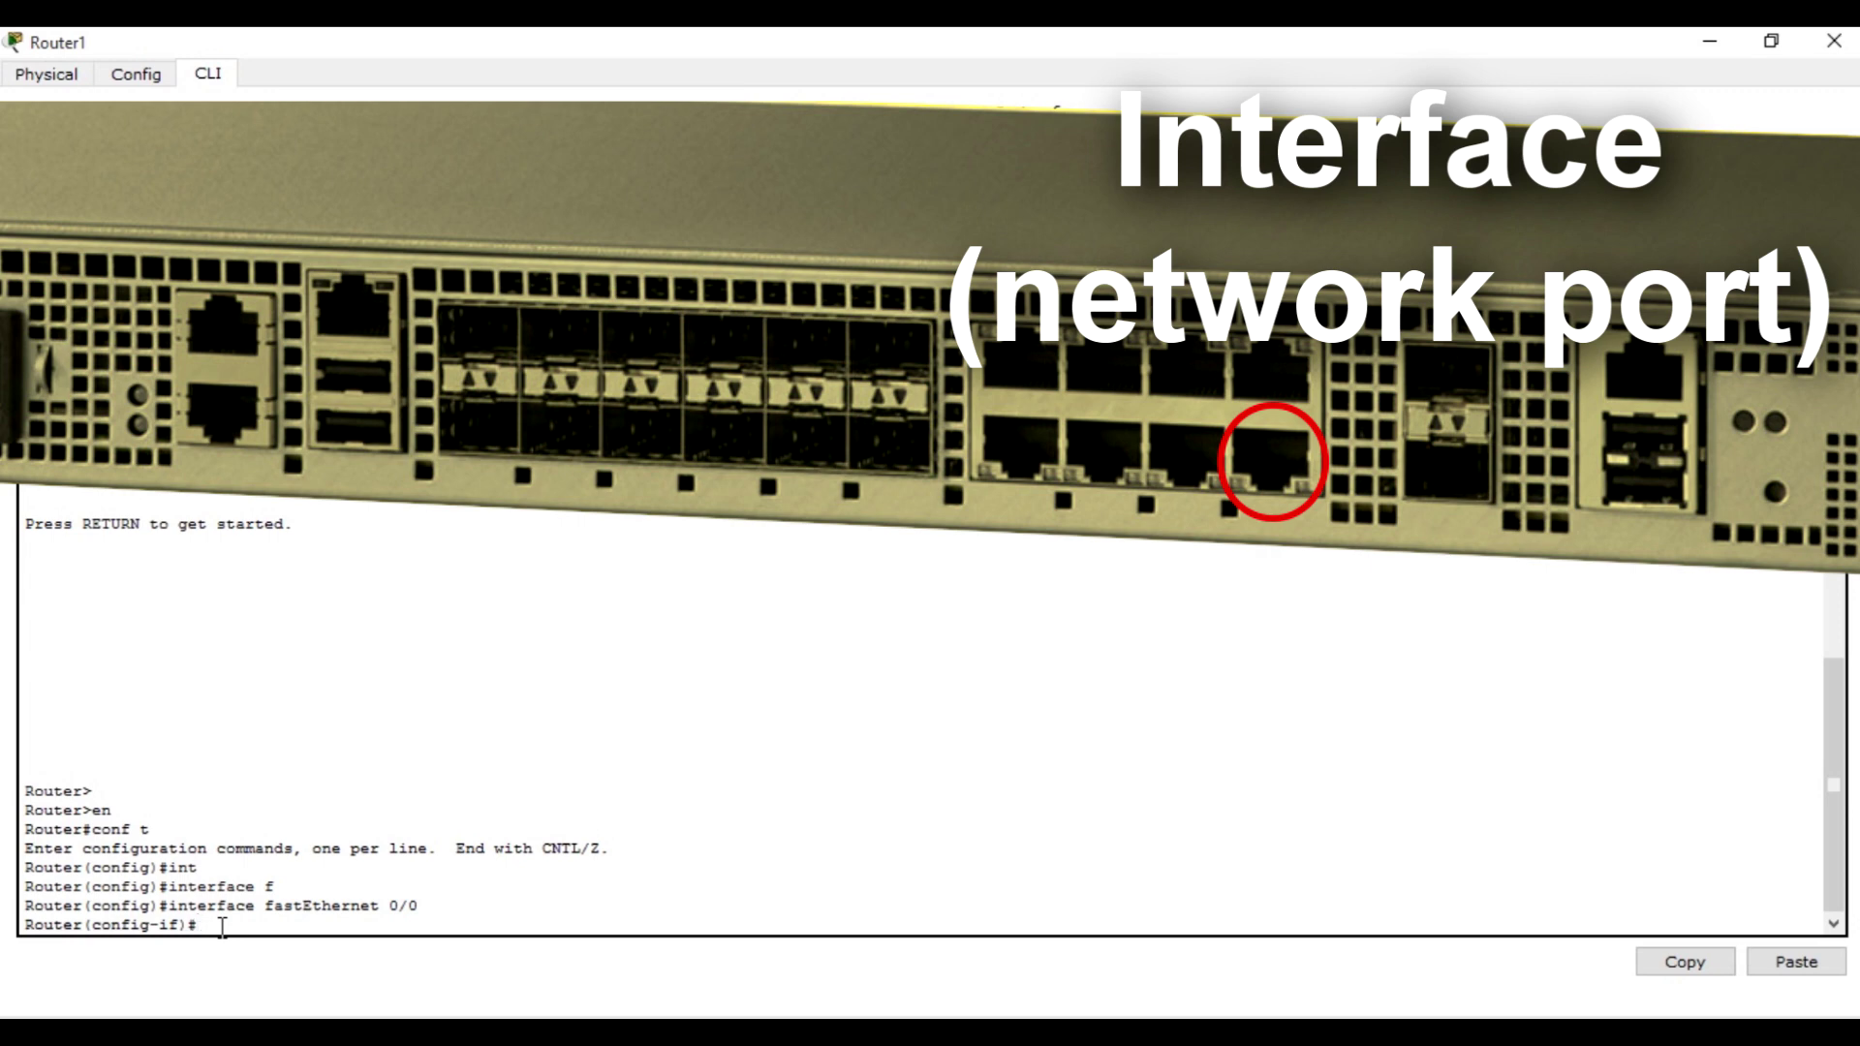
# Assign the gateway address to FastEthernet 0/0 with "ip address 192.168.2.1 255.255.255.0"
pyautogui.write('ipp')
pyautogui.press('Tab')
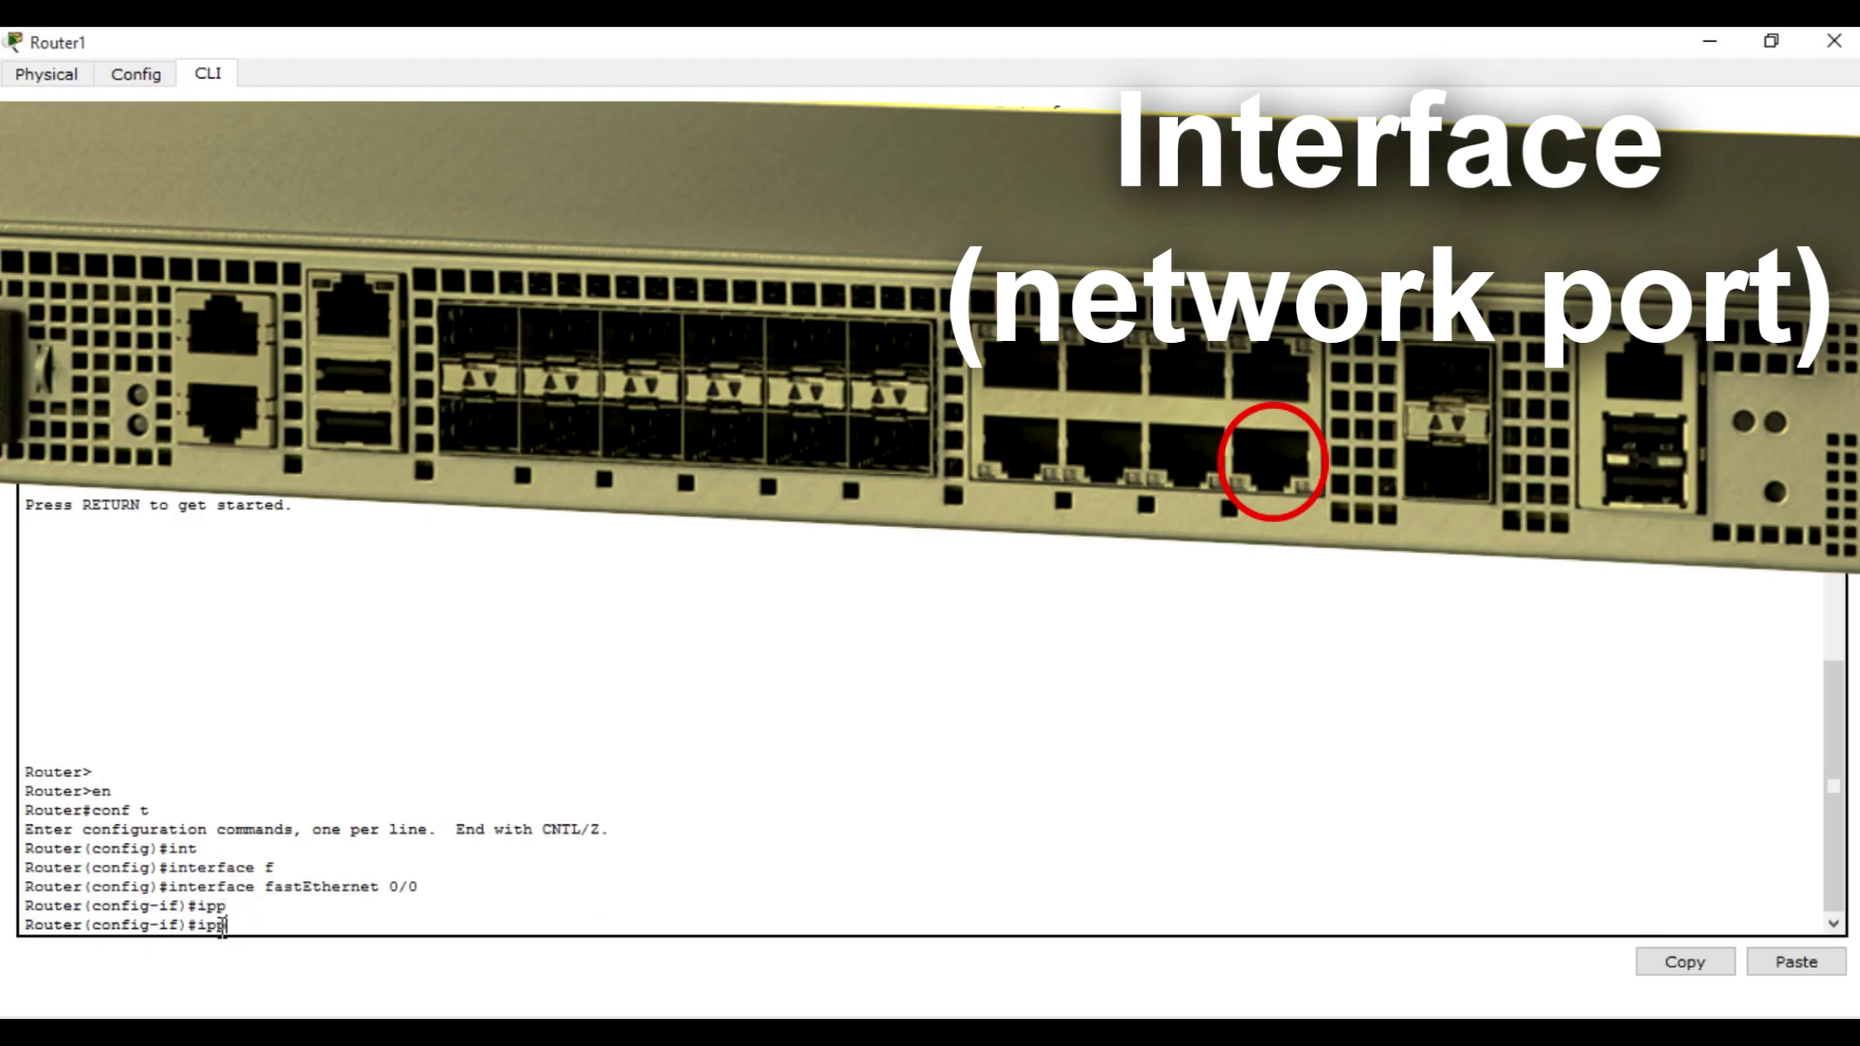
pyautogui.press('BackSpace')
pyautogui.press('BackSpace')
pyautogui.write('ad')
pyautogui.press('Tab')
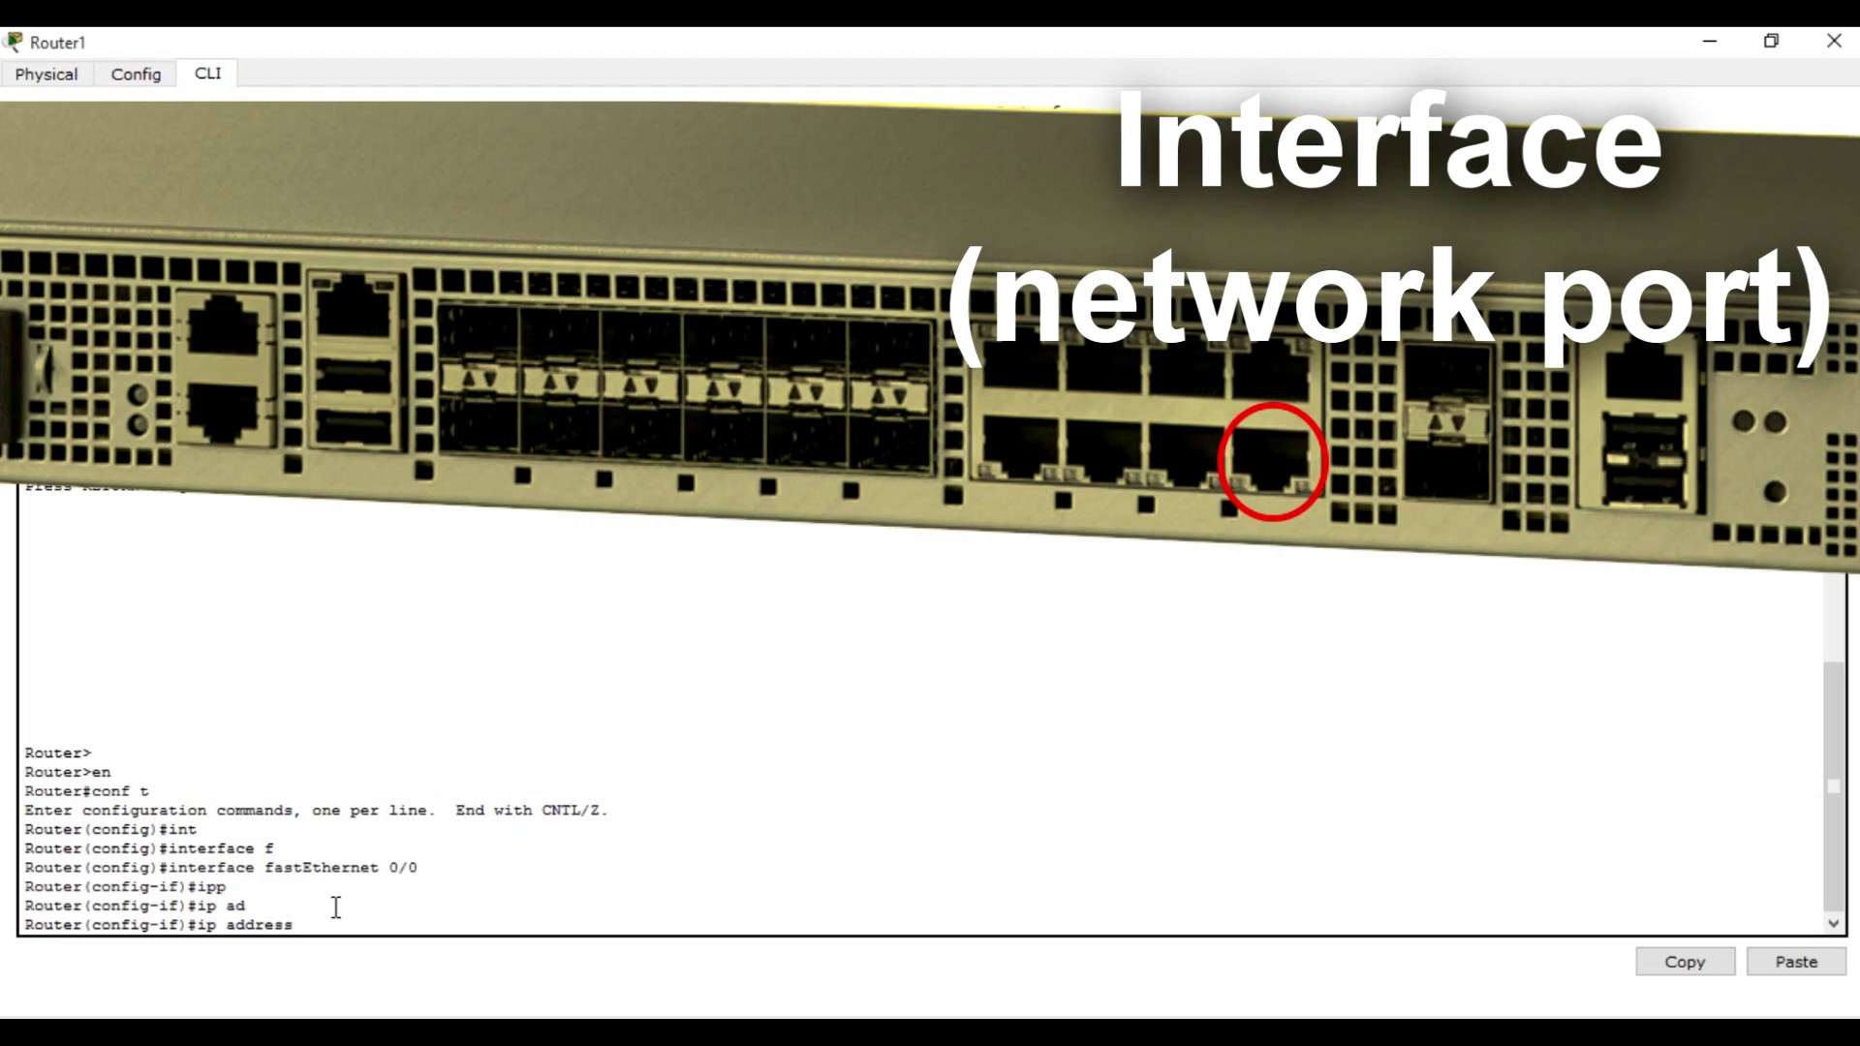
pyautogui.write('192.168')
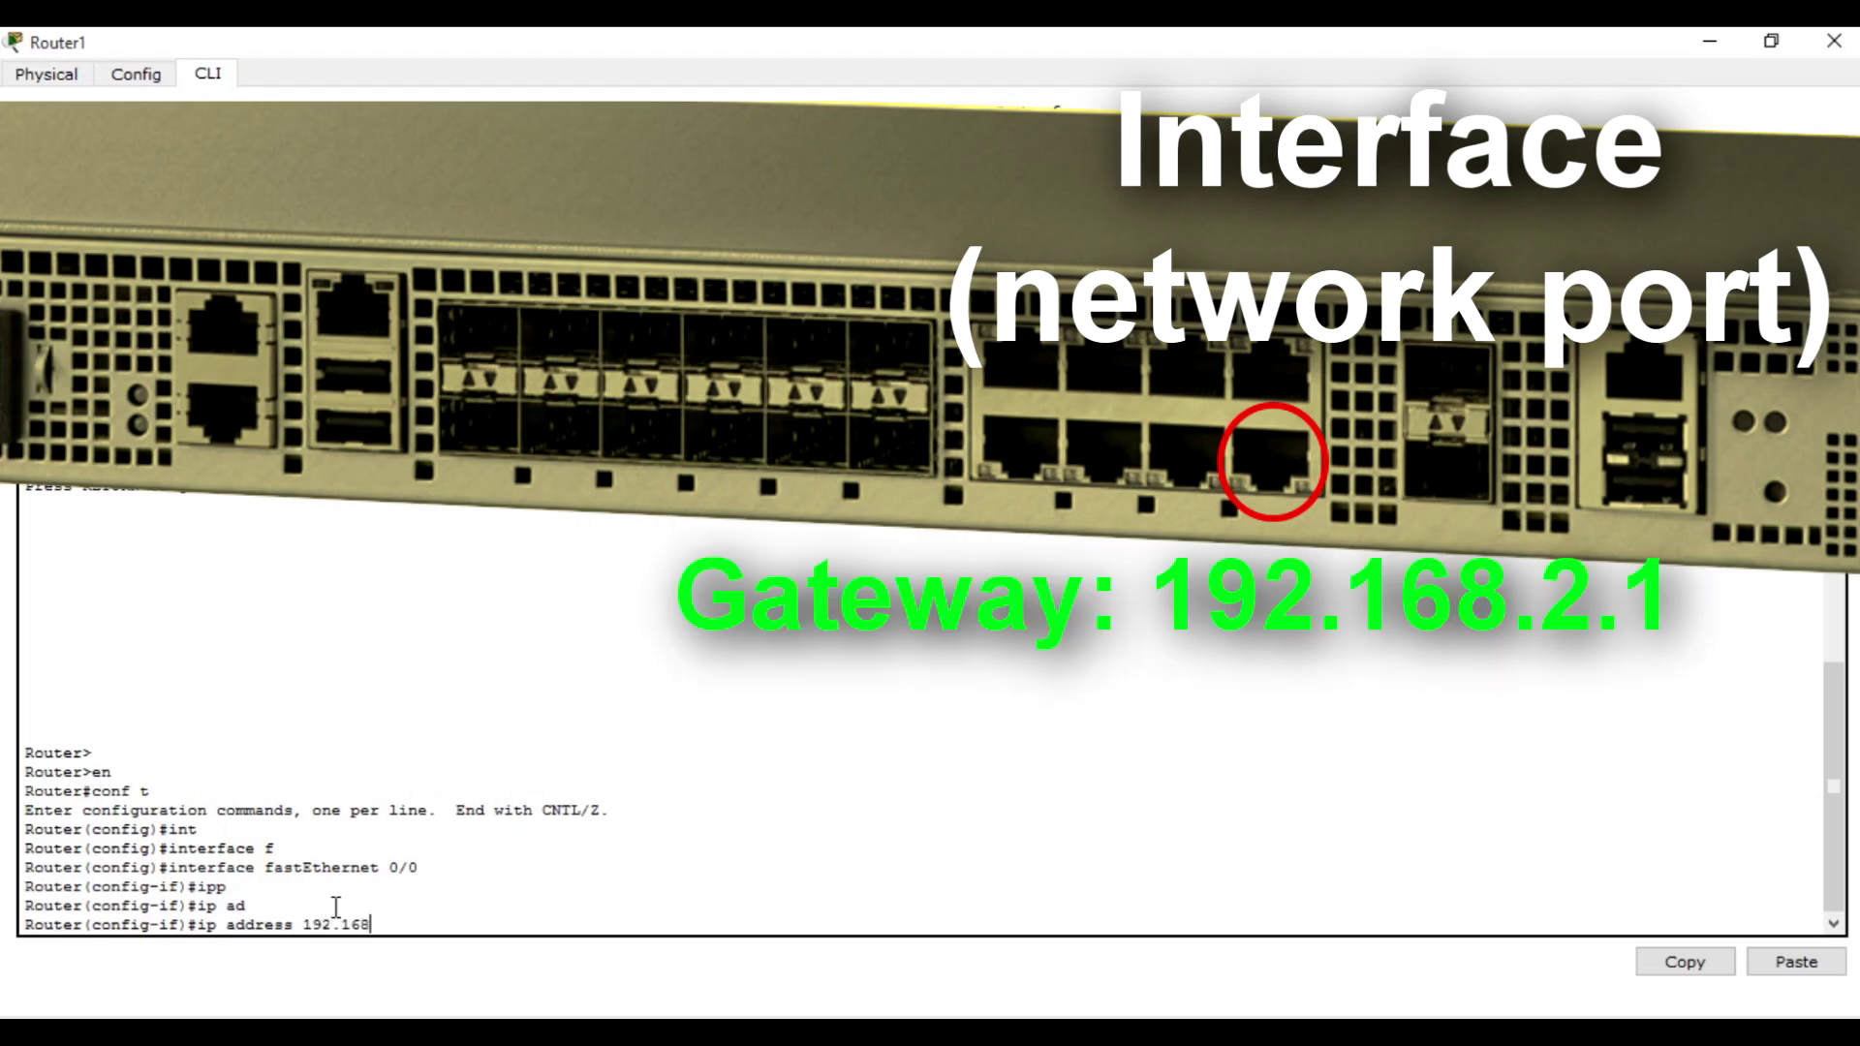
pyautogui.write('.')
pyautogui.write('2.1 255.')
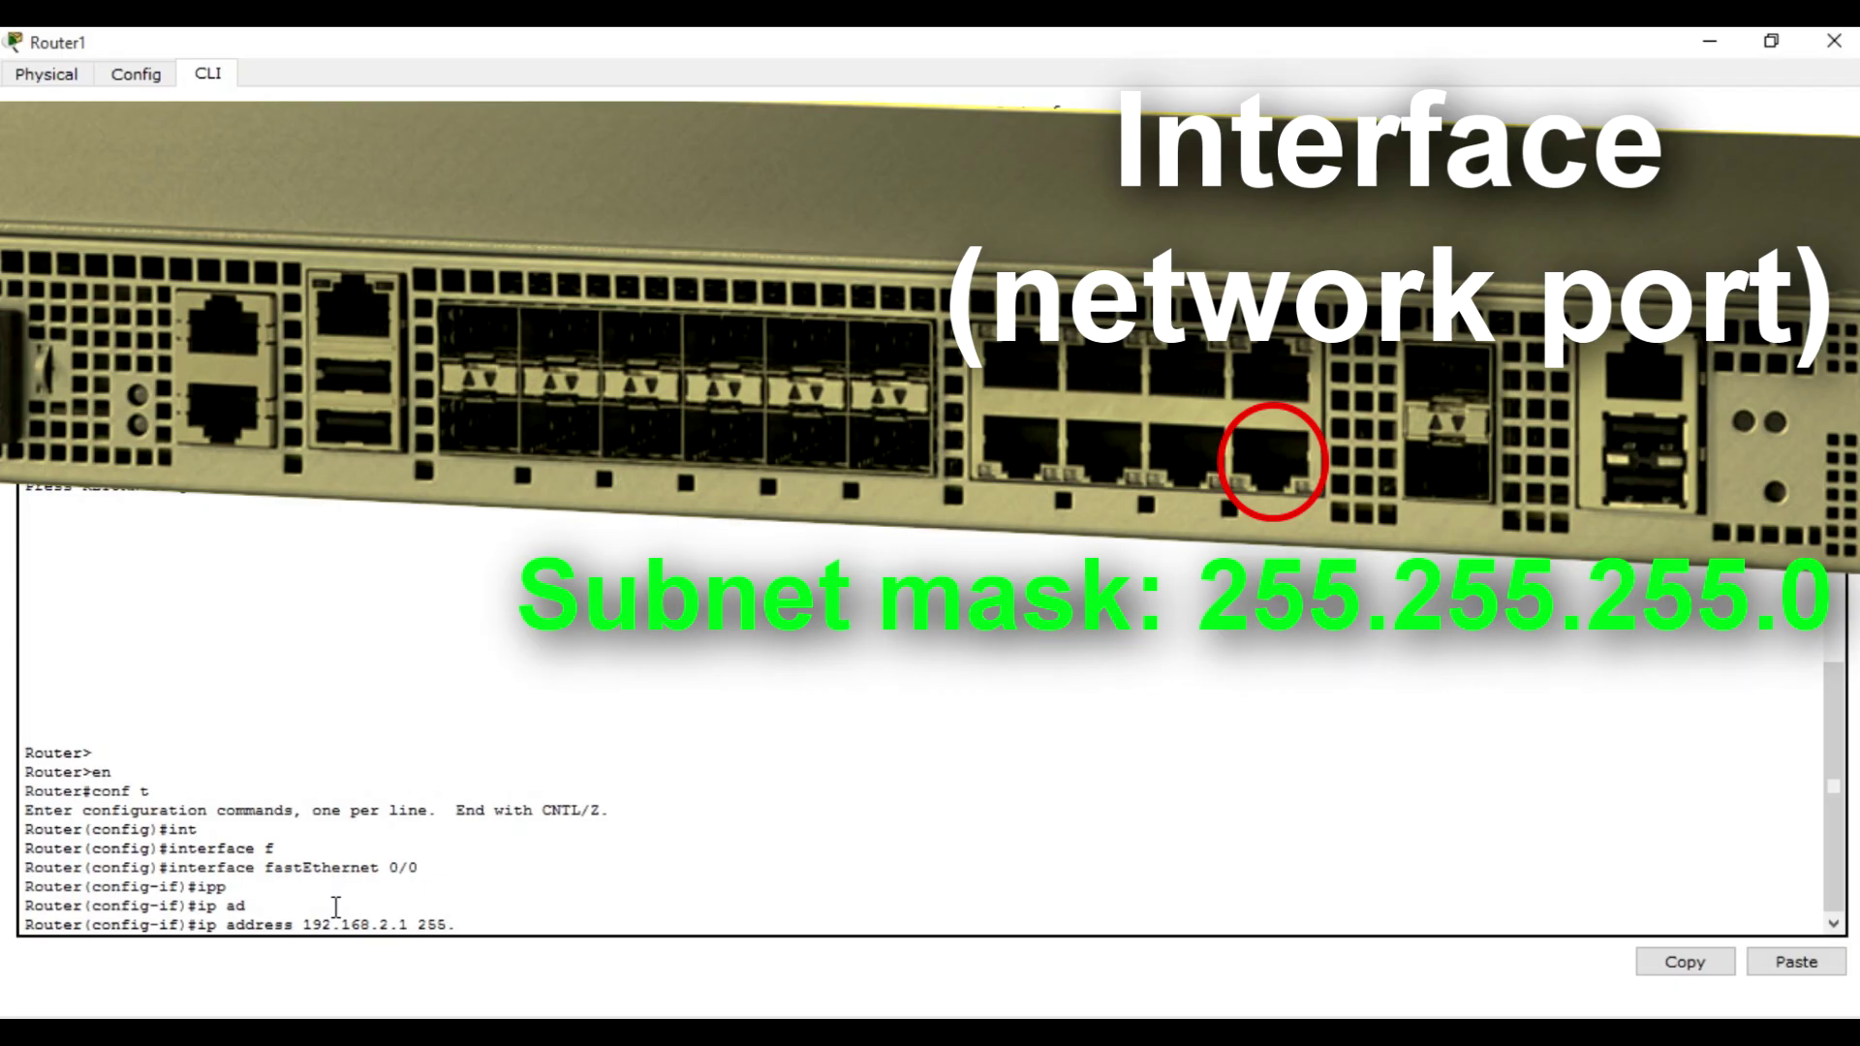
pyautogui.write('25')
pyautogui.press('BackSpace')
pyautogui.write('255.255.0')
pyautogui.press('Return')
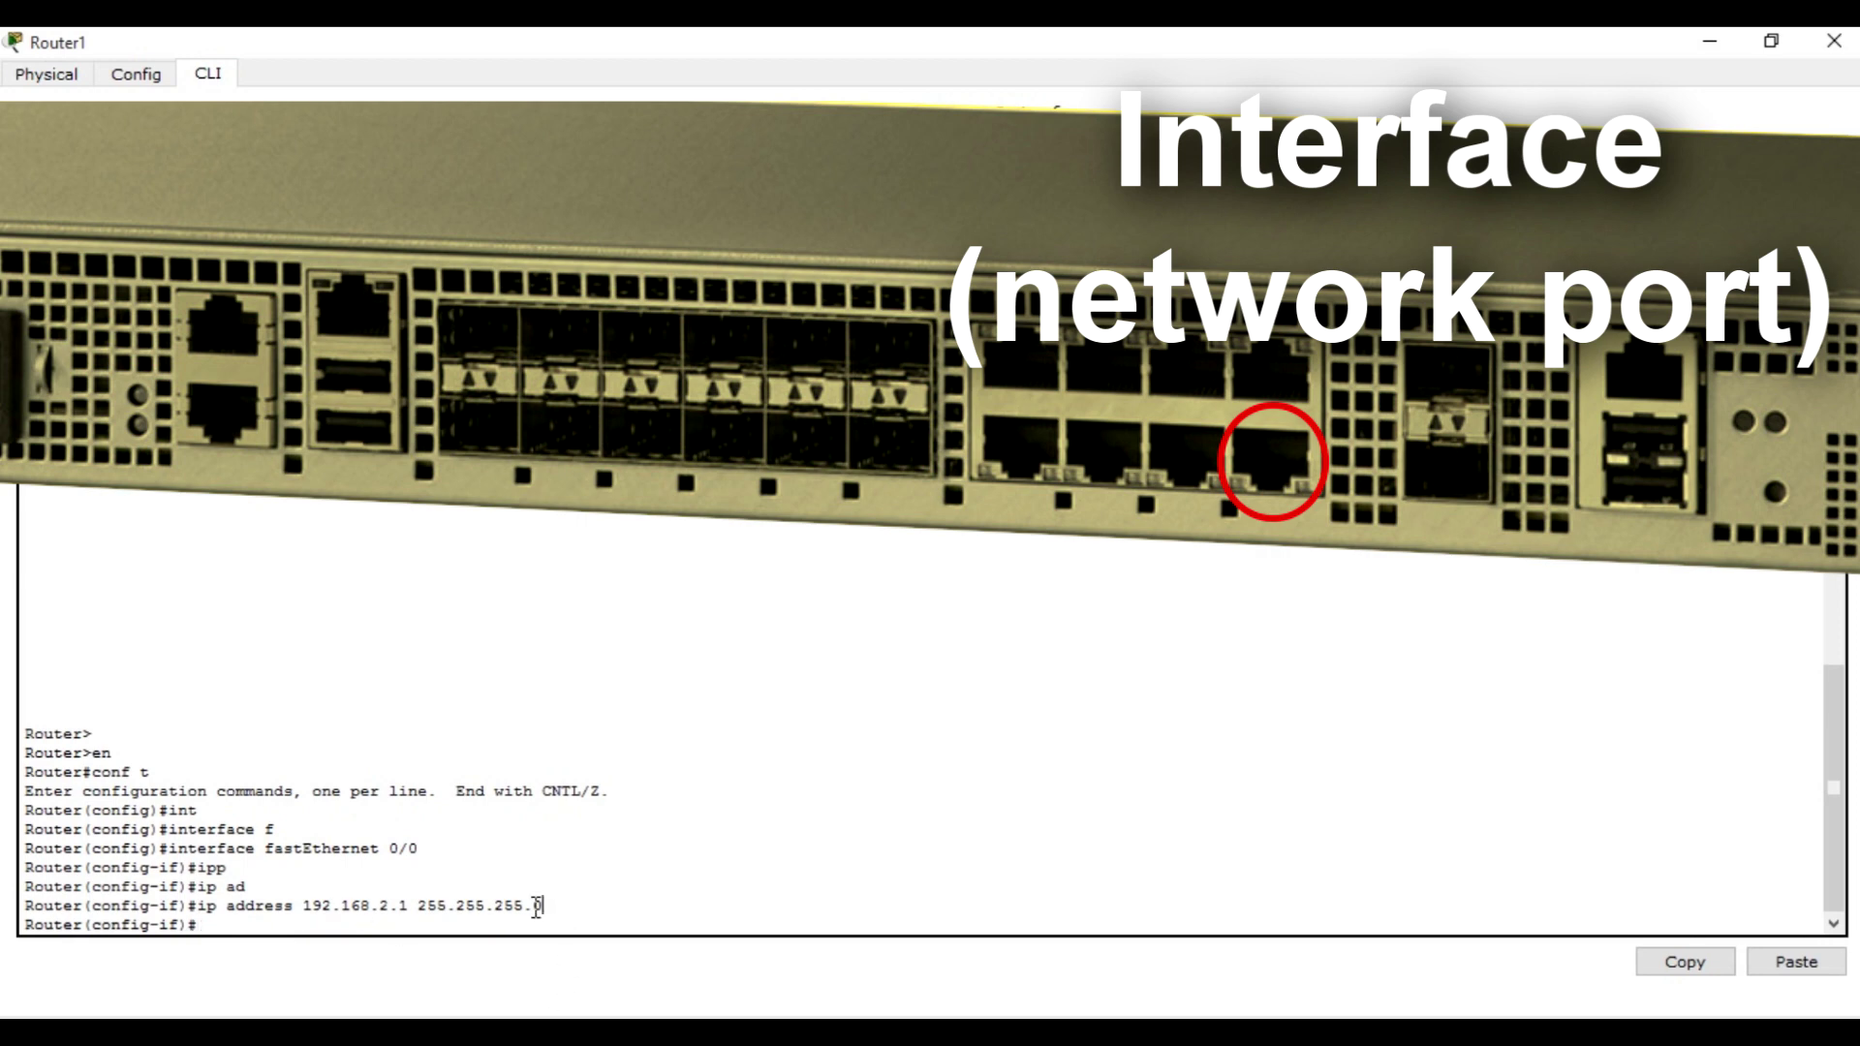
pyautogui.moveTo(543, 906)
pyautogui.mouseDown()
pyautogui.moveTo(223, 907)
pyautogui.moveTo(547, 903)
pyautogui.mouseUp()
pyautogui.click(311, 905)
pyautogui.moveTo(421, 848); pyautogui.dragTo(171, 849)
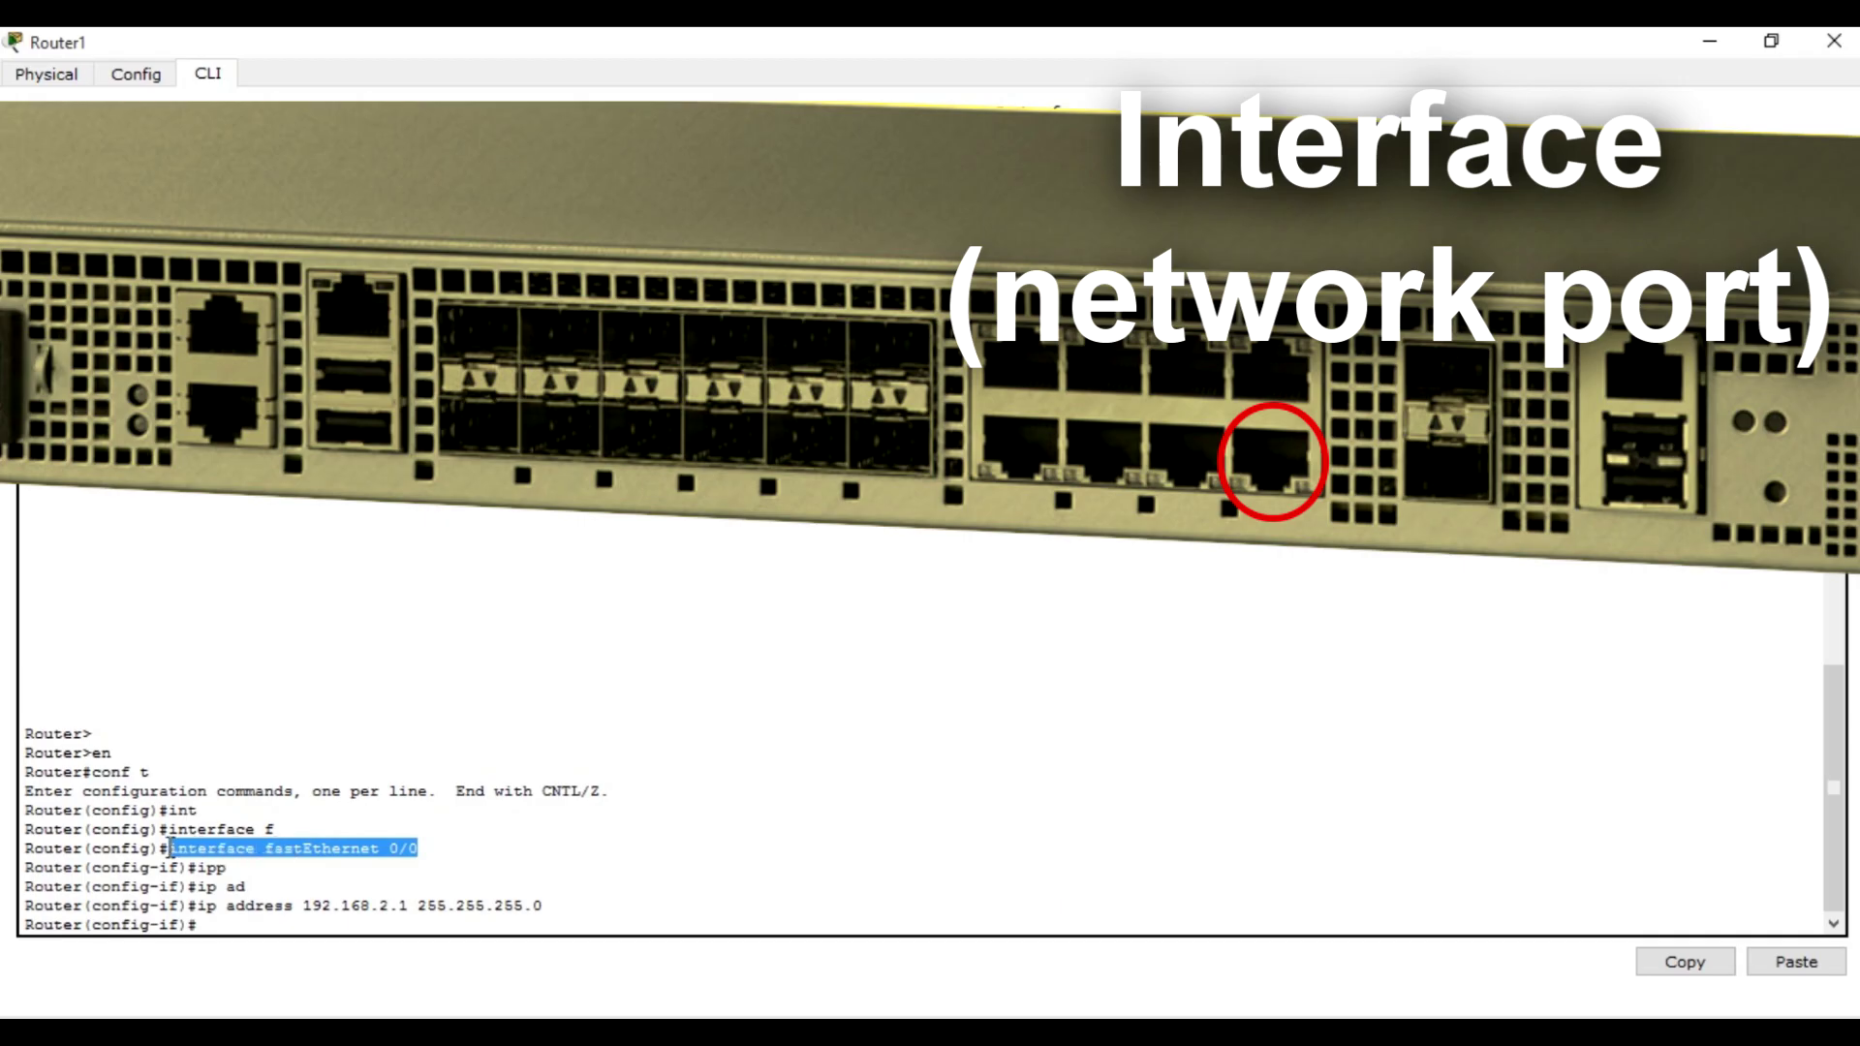
# Save the router's running configuration from the FastEthernet 0/0 configuration prompt with "do wr"
pyautogui.click(215, 928)
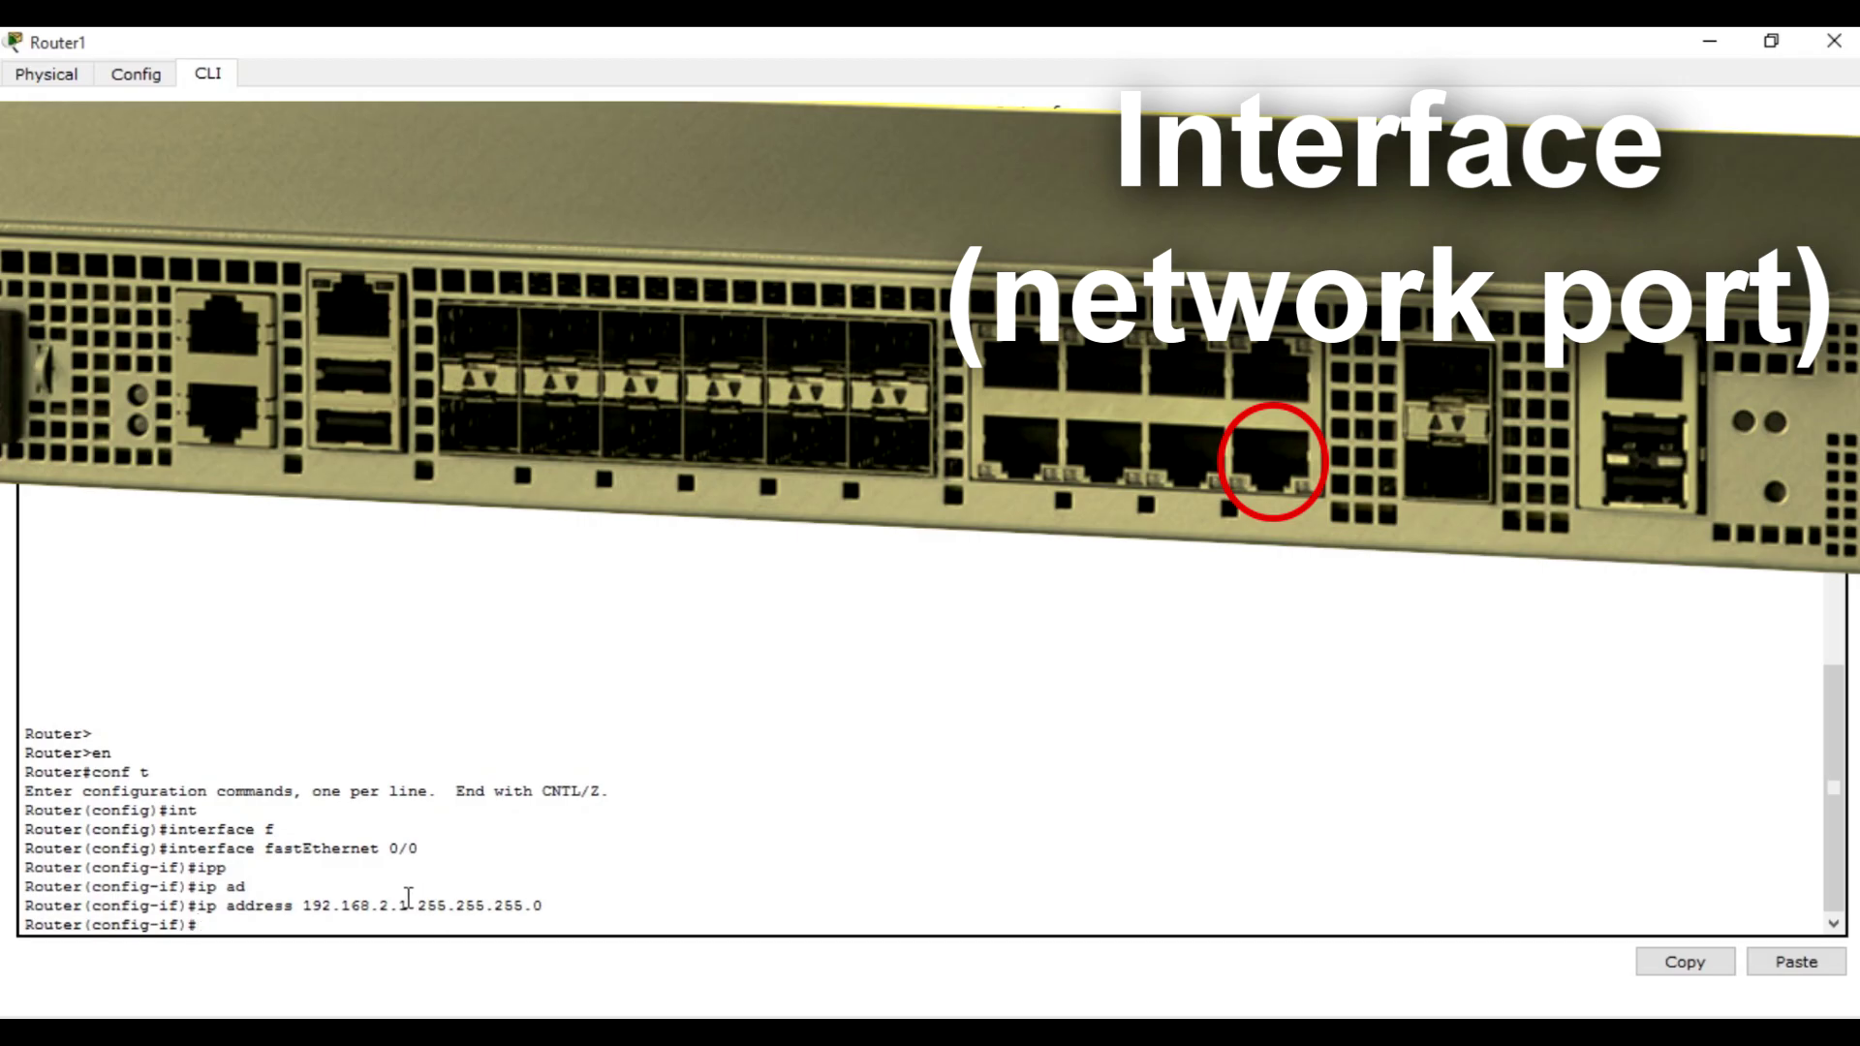
pyautogui.moveTo(407, 901); pyautogui.dragTo(189, 906)
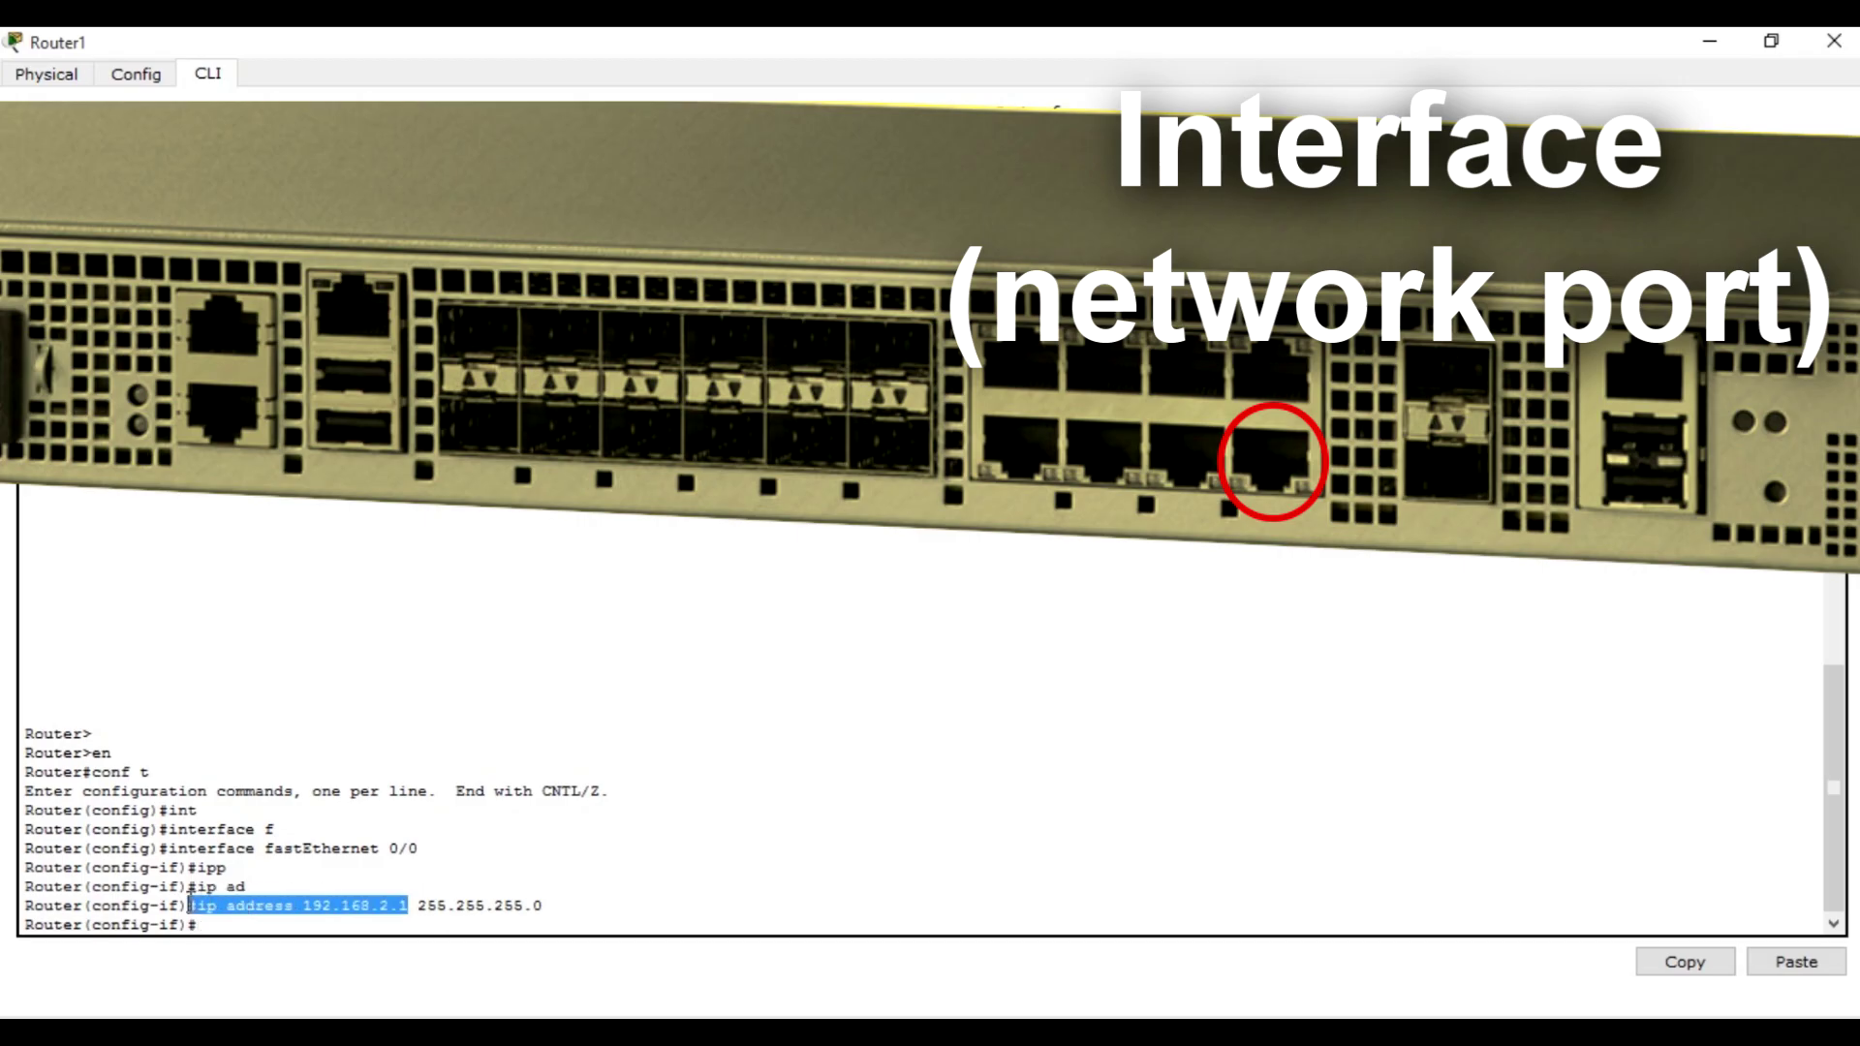
pyautogui.click(217, 905)
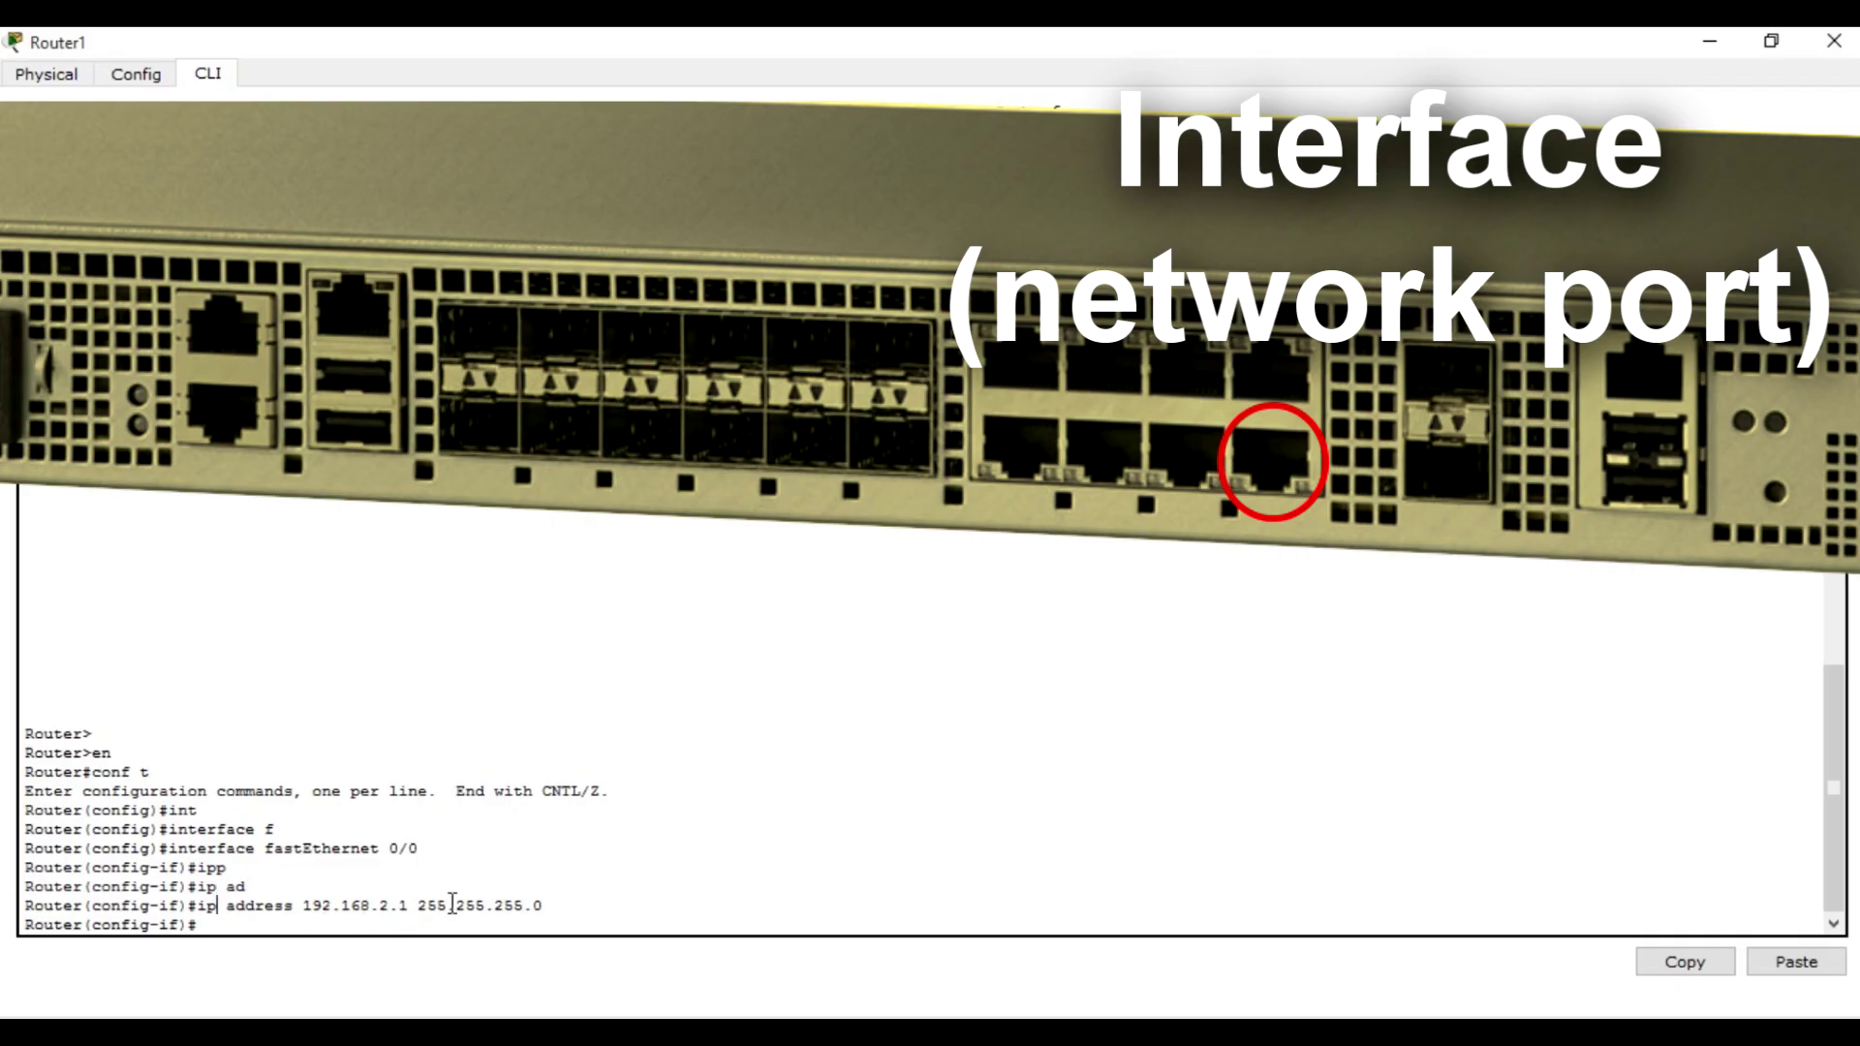
pyautogui.moveTo(411, 907); pyautogui.dragTo(198, 914)
pyautogui.click(217, 931)
pyautogui.write('do wr')
pyautogui.press('Return')
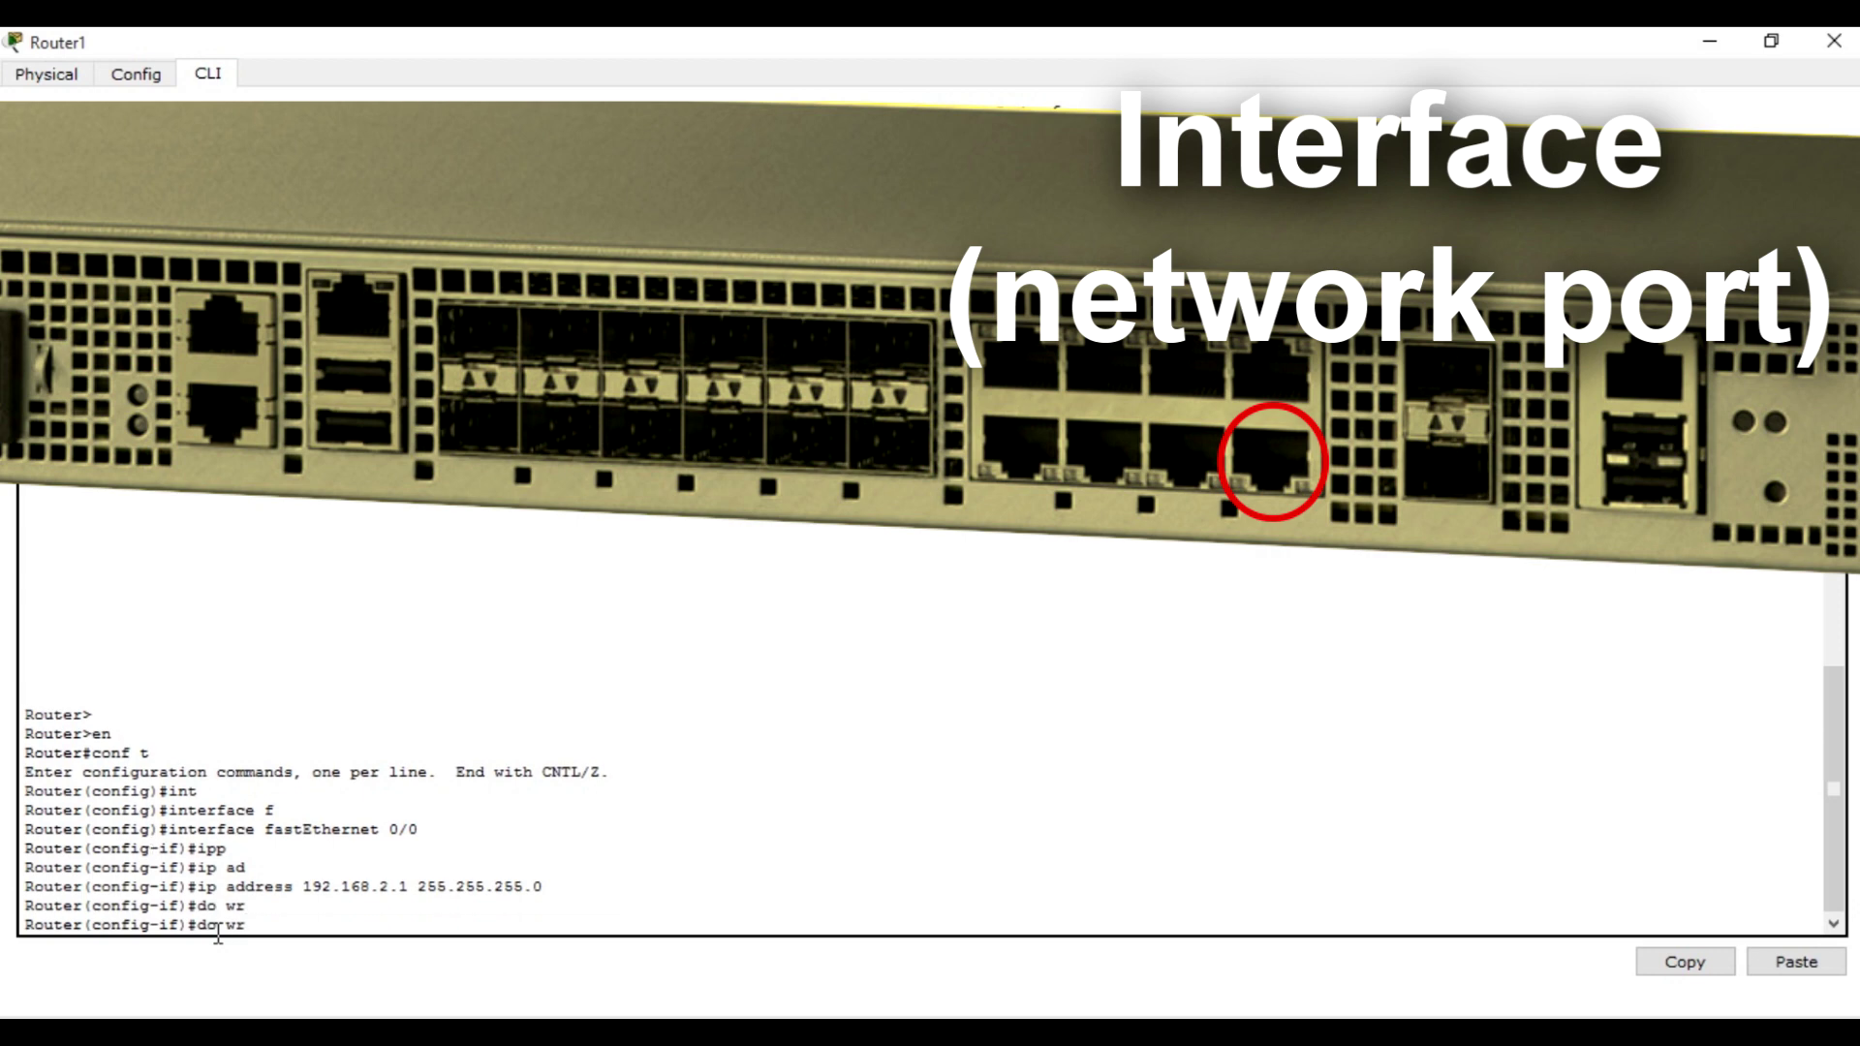
pyautogui.press('Return')
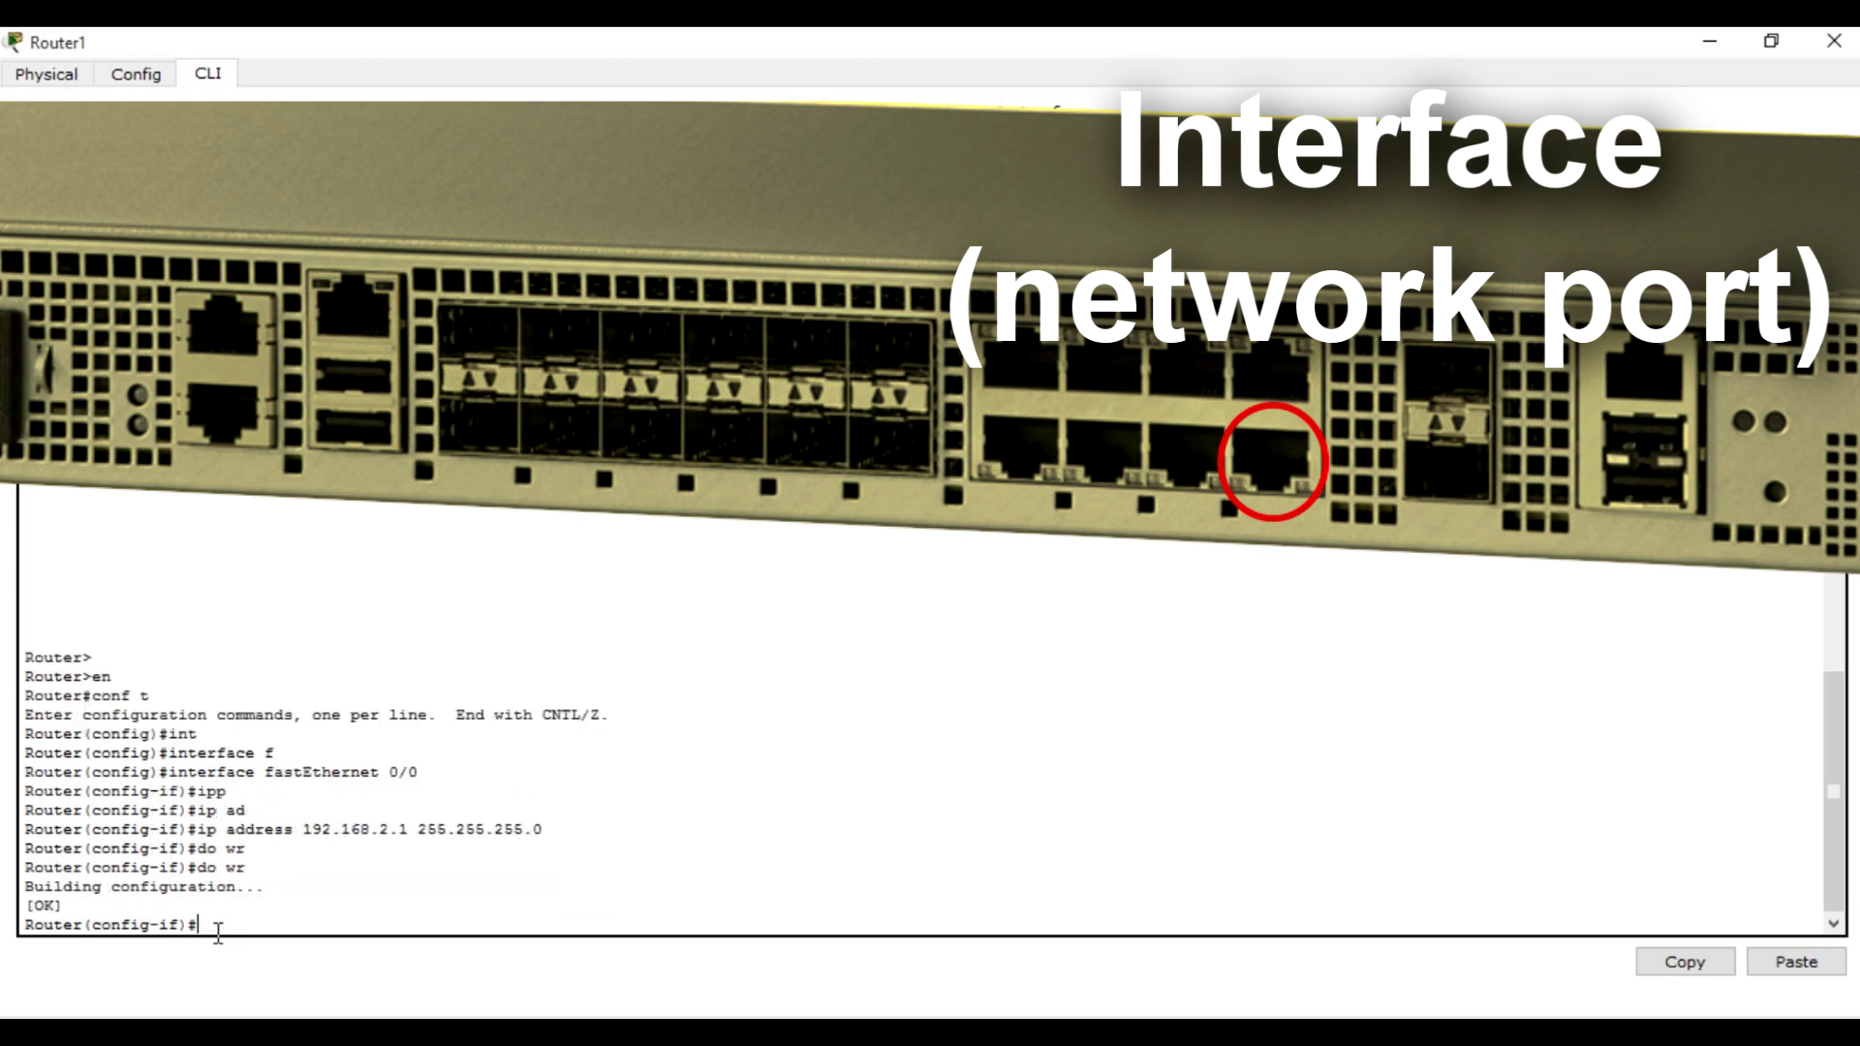
# Leave every configuration level and the console session with repeated "ex" commands, and close the Router1 window
pyautogui.write('ex')
pyautogui.press('Return')
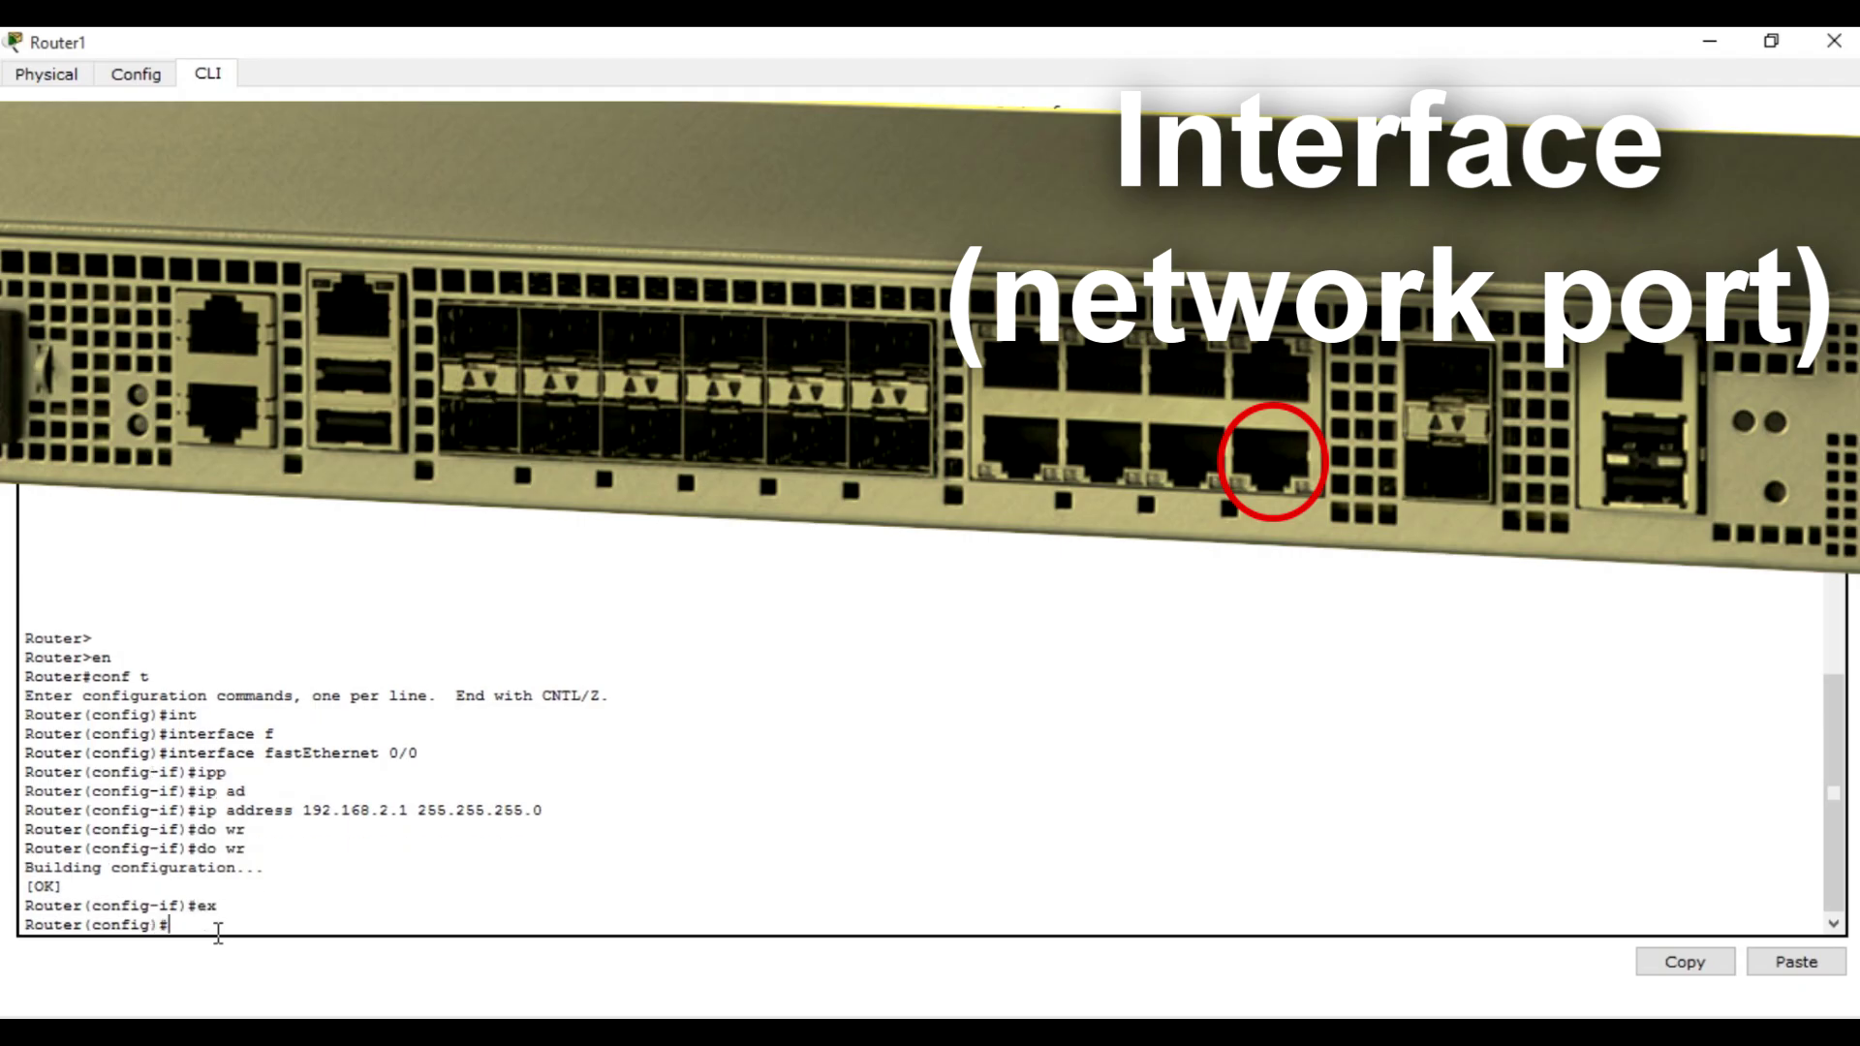
pyautogui.write('ex')
pyautogui.press('Return')
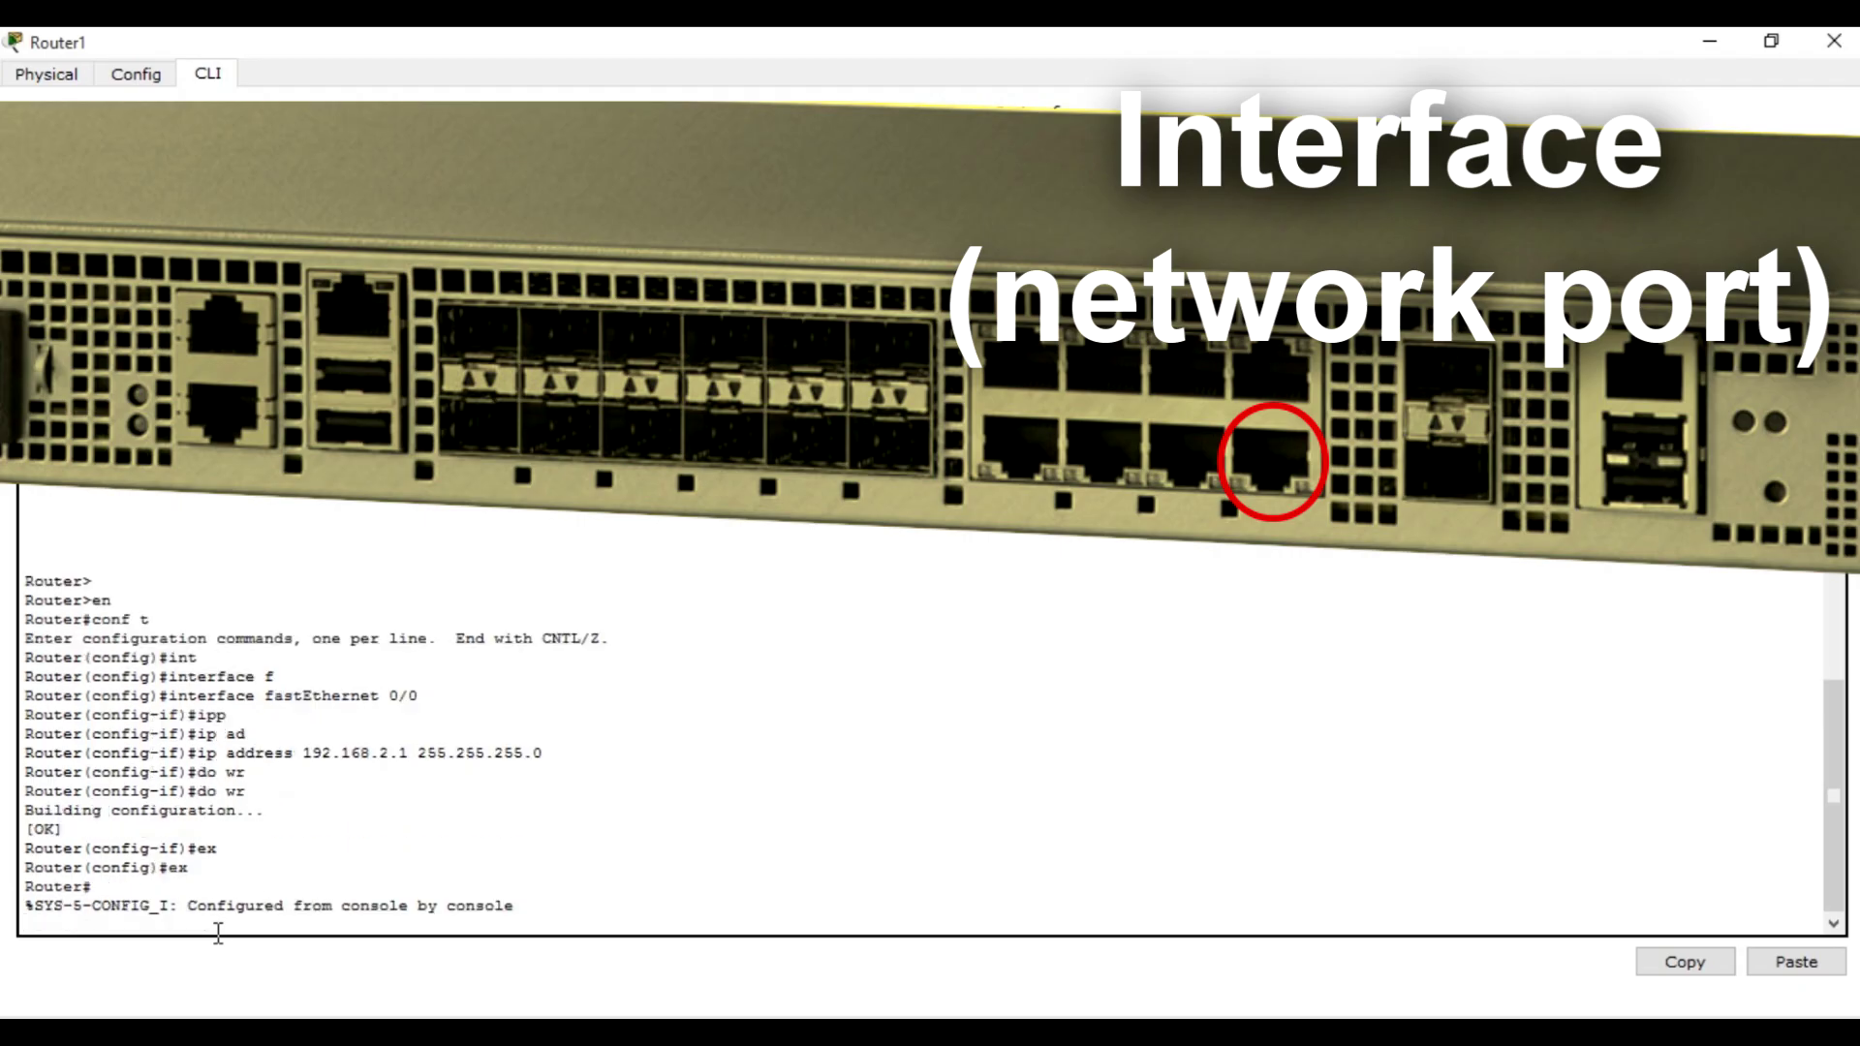
pyautogui.press('Return')
pyautogui.write('ex')
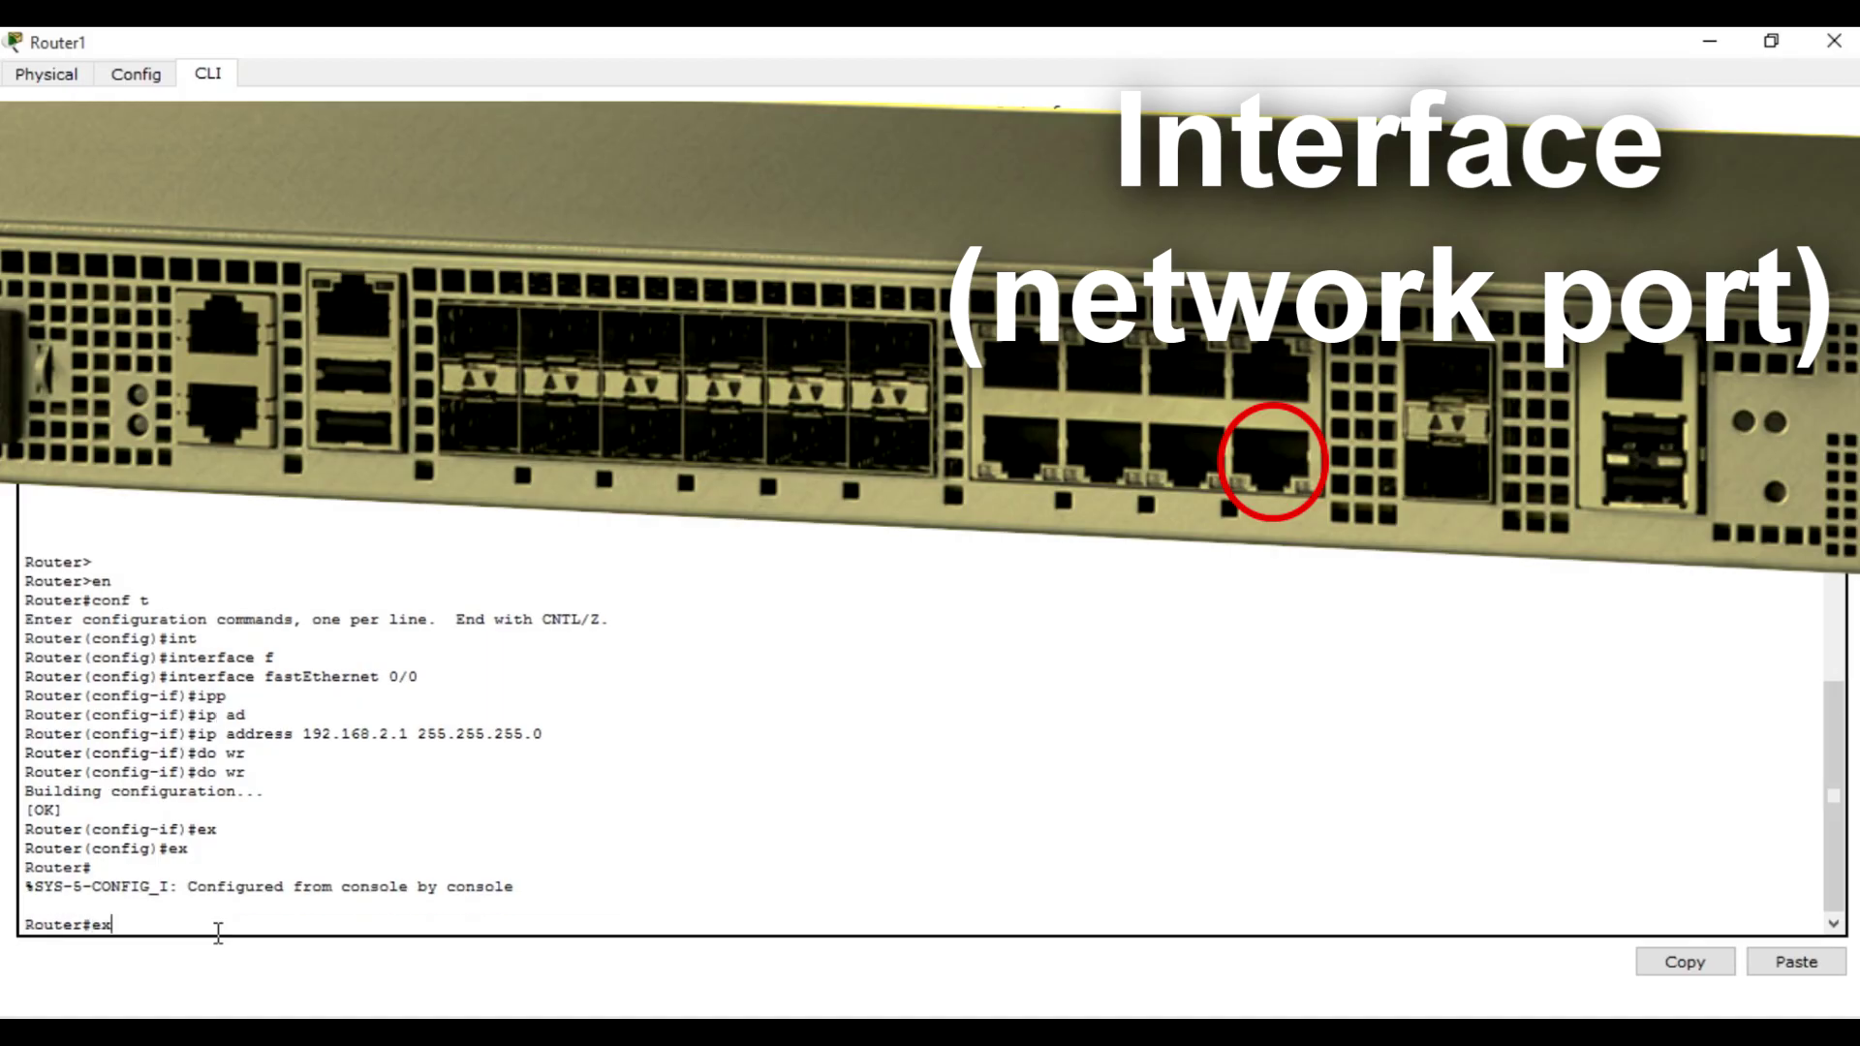
pyautogui.press('Return')
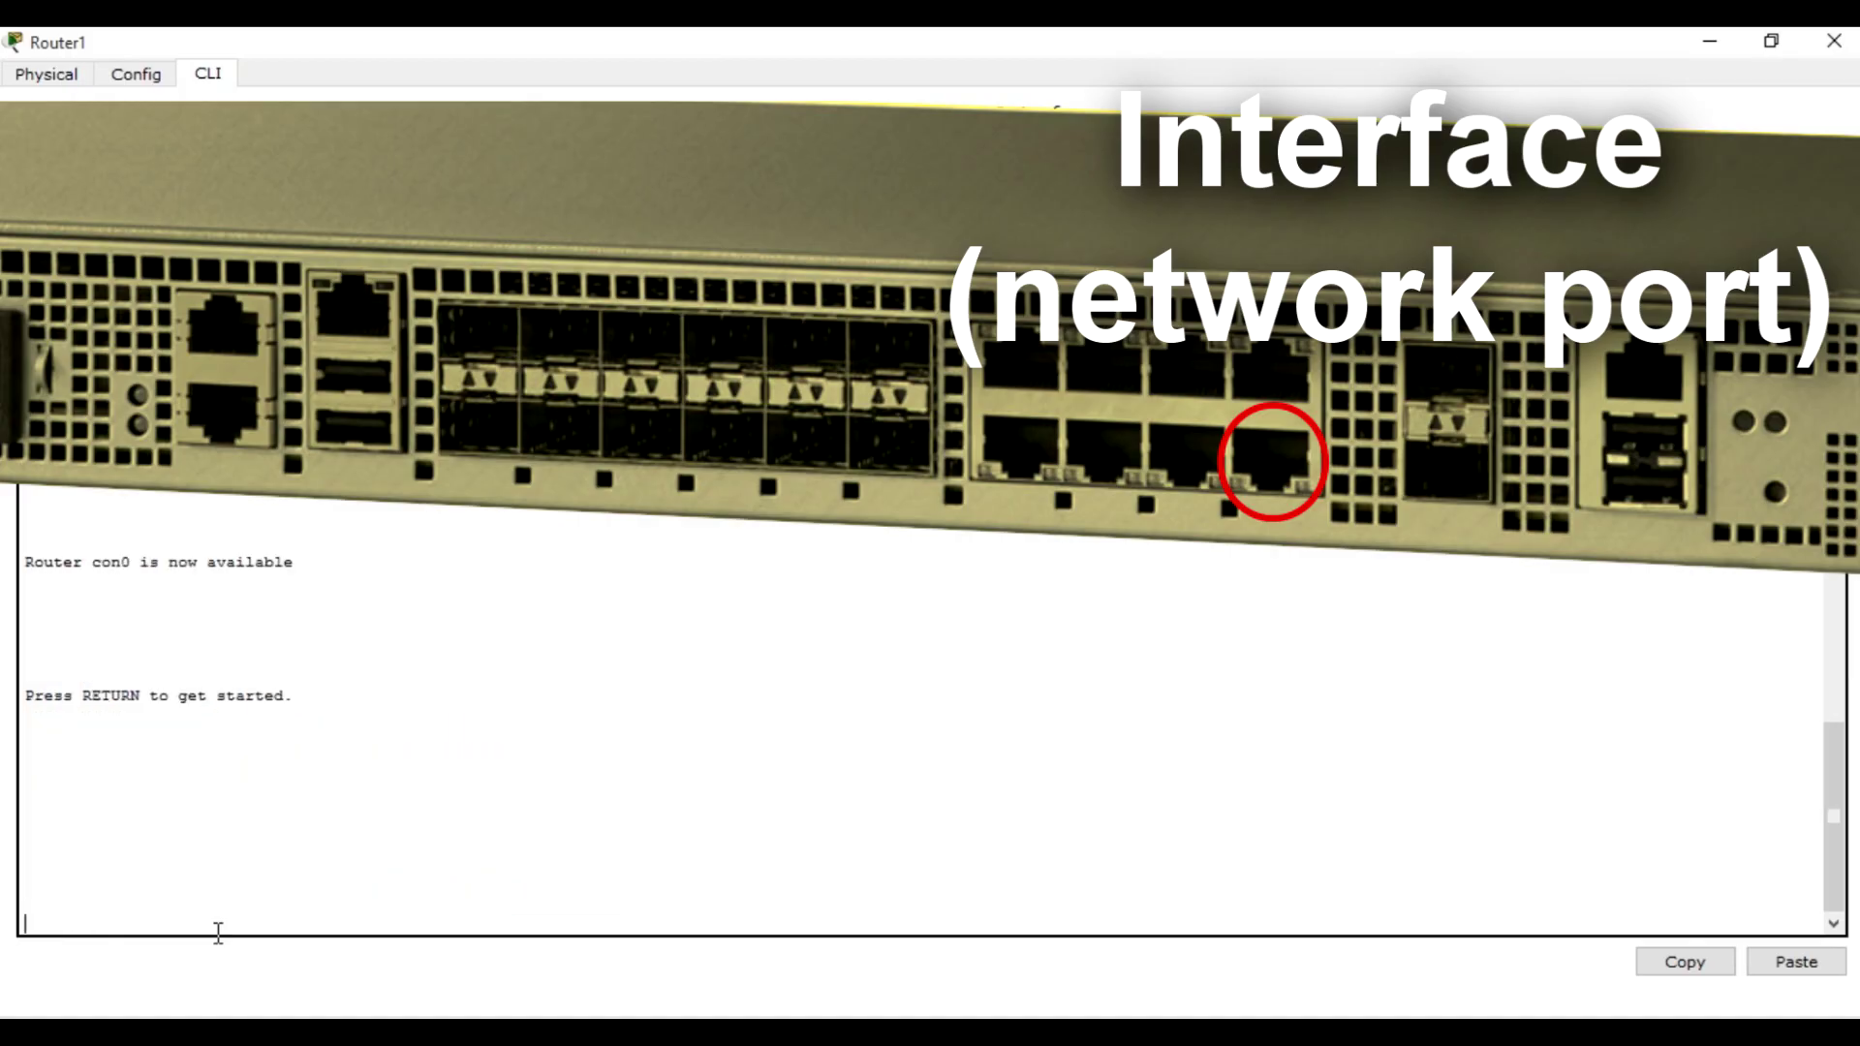
pyautogui.press('Return')
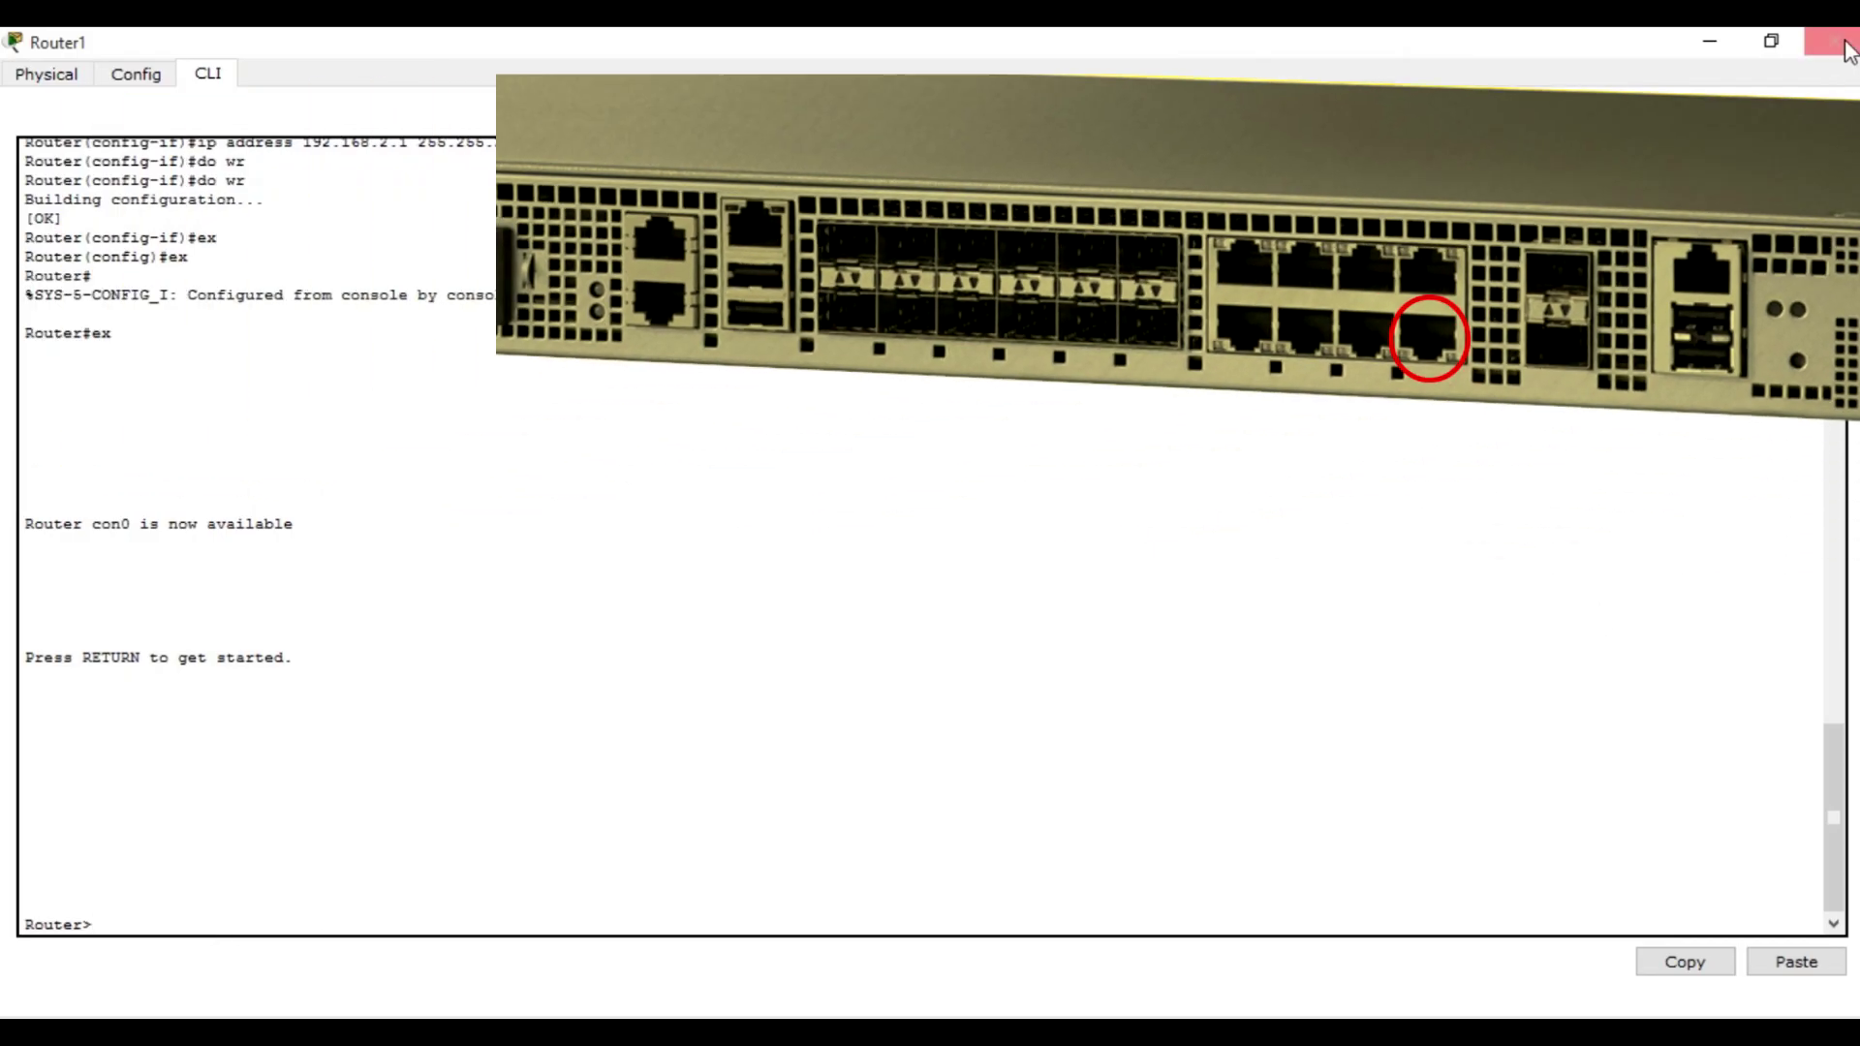
pyautogui.click(1834, 40)
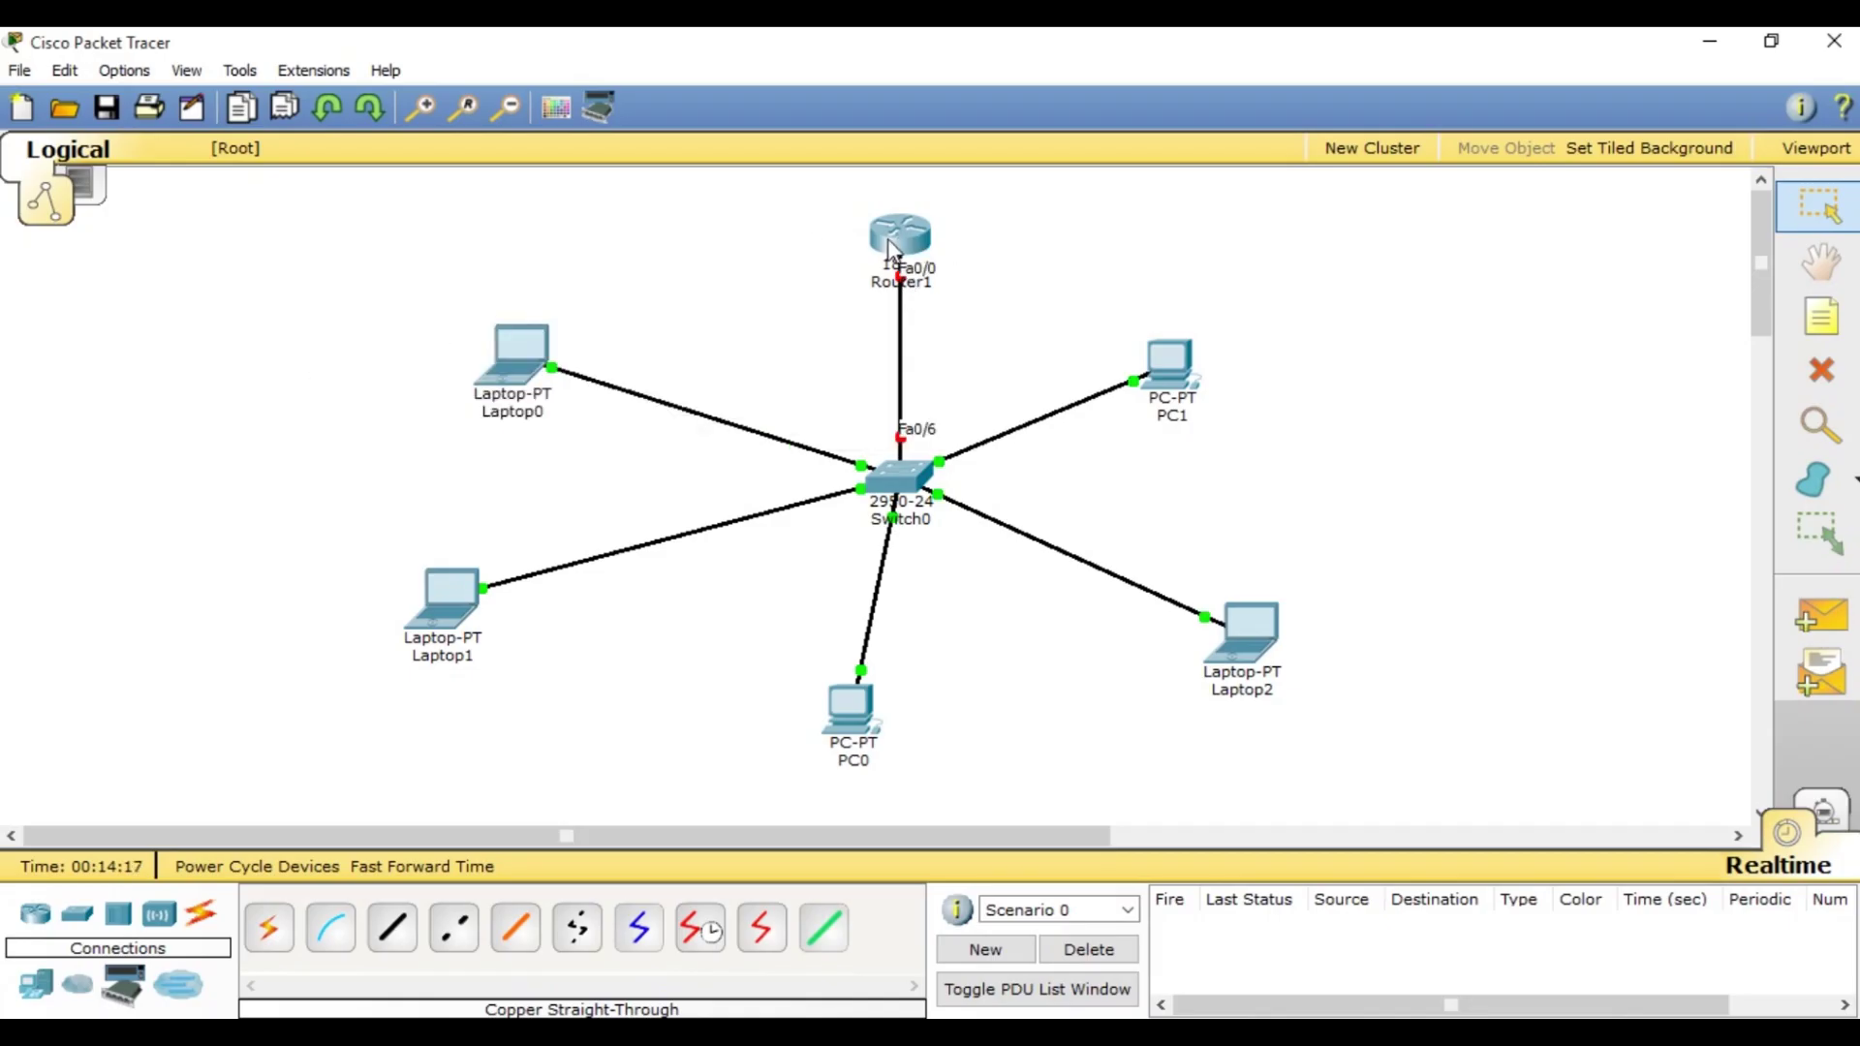
# Reopen Router1's command line and enter global configuration mode with "en" and "conf t"
pyautogui.moveTo(891, 244)
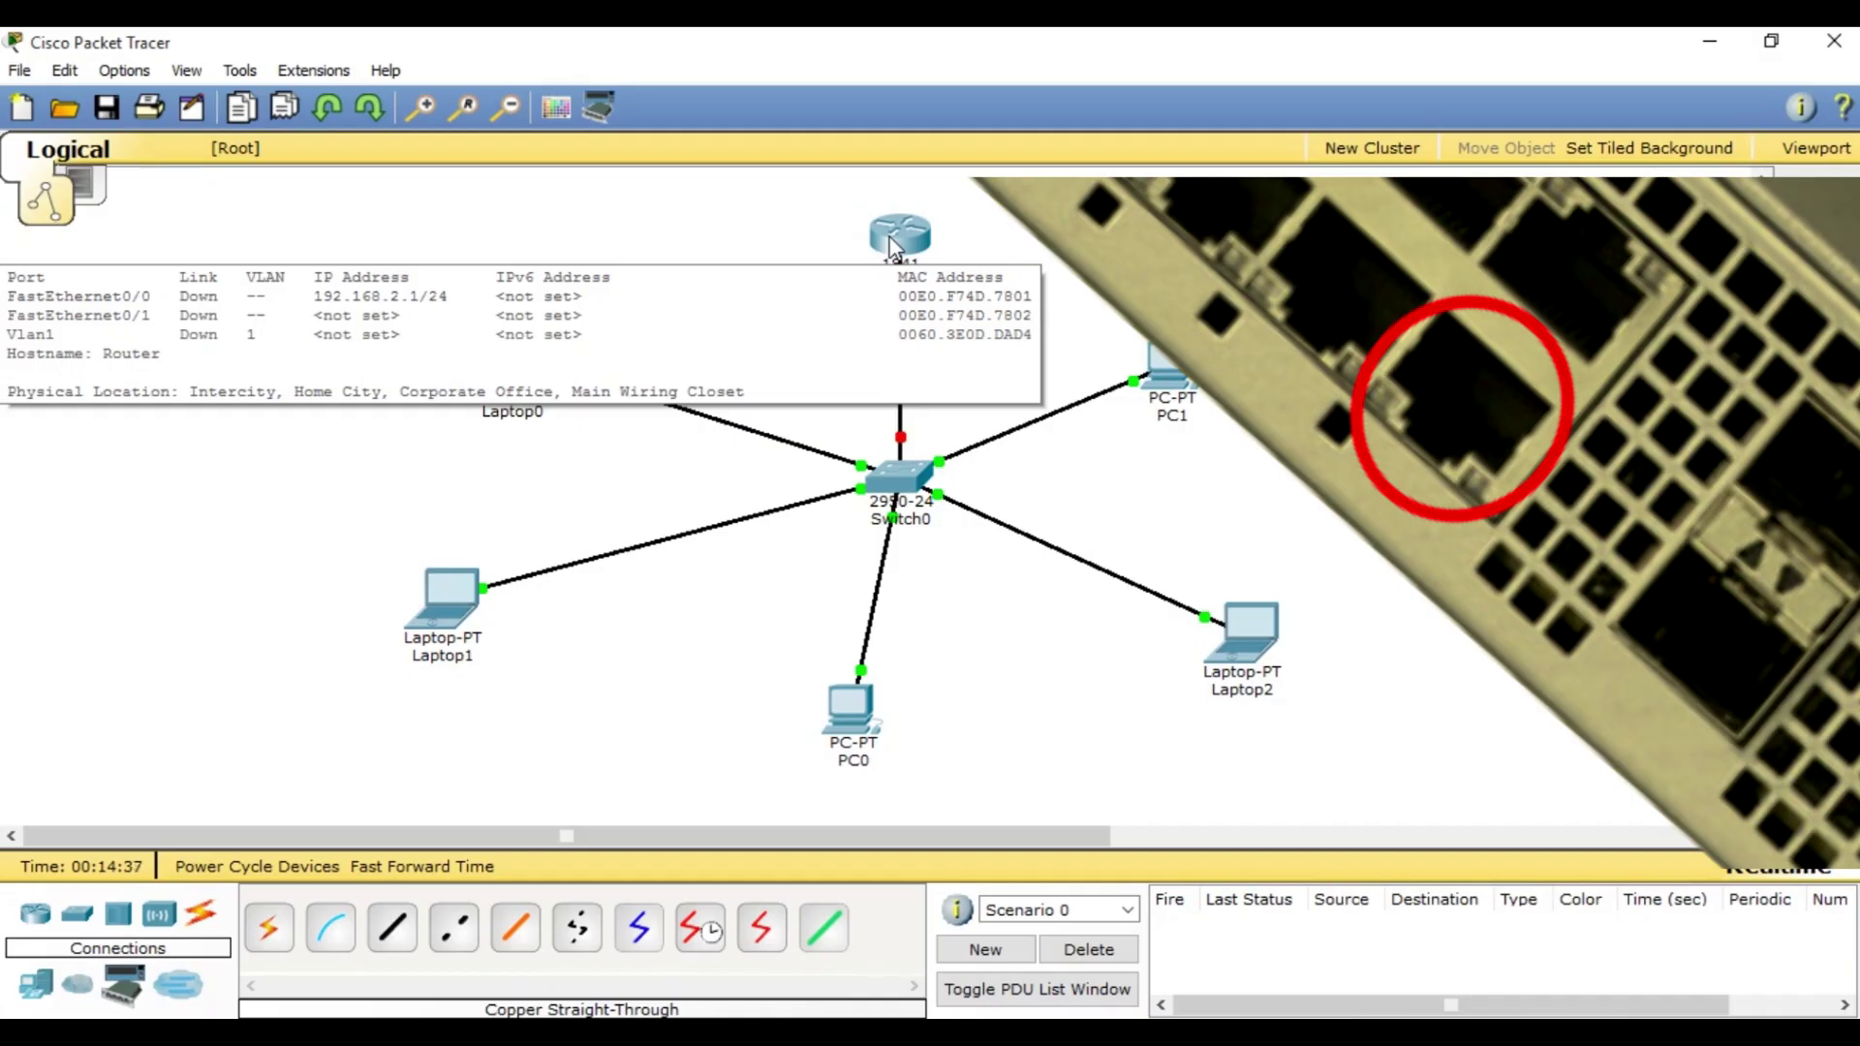
pyautogui.click(903, 254)
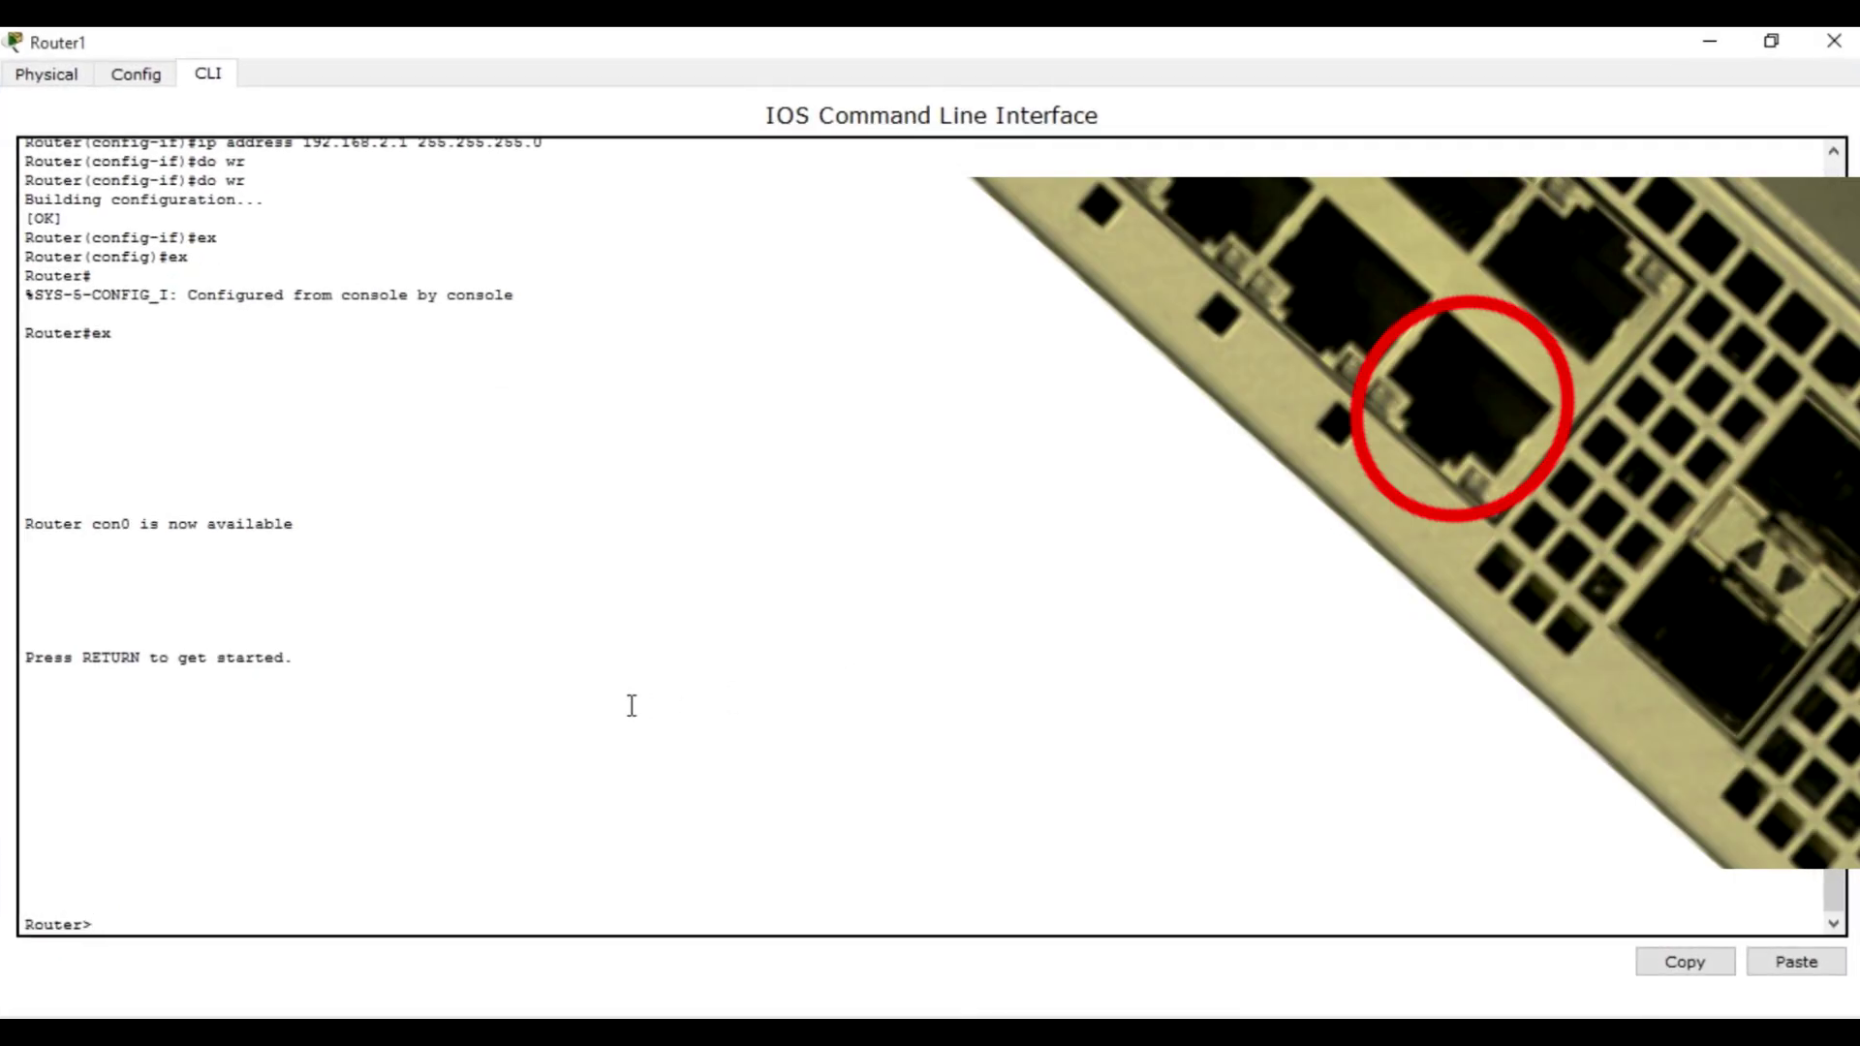
pyautogui.write('en')
pyautogui.press('Return')
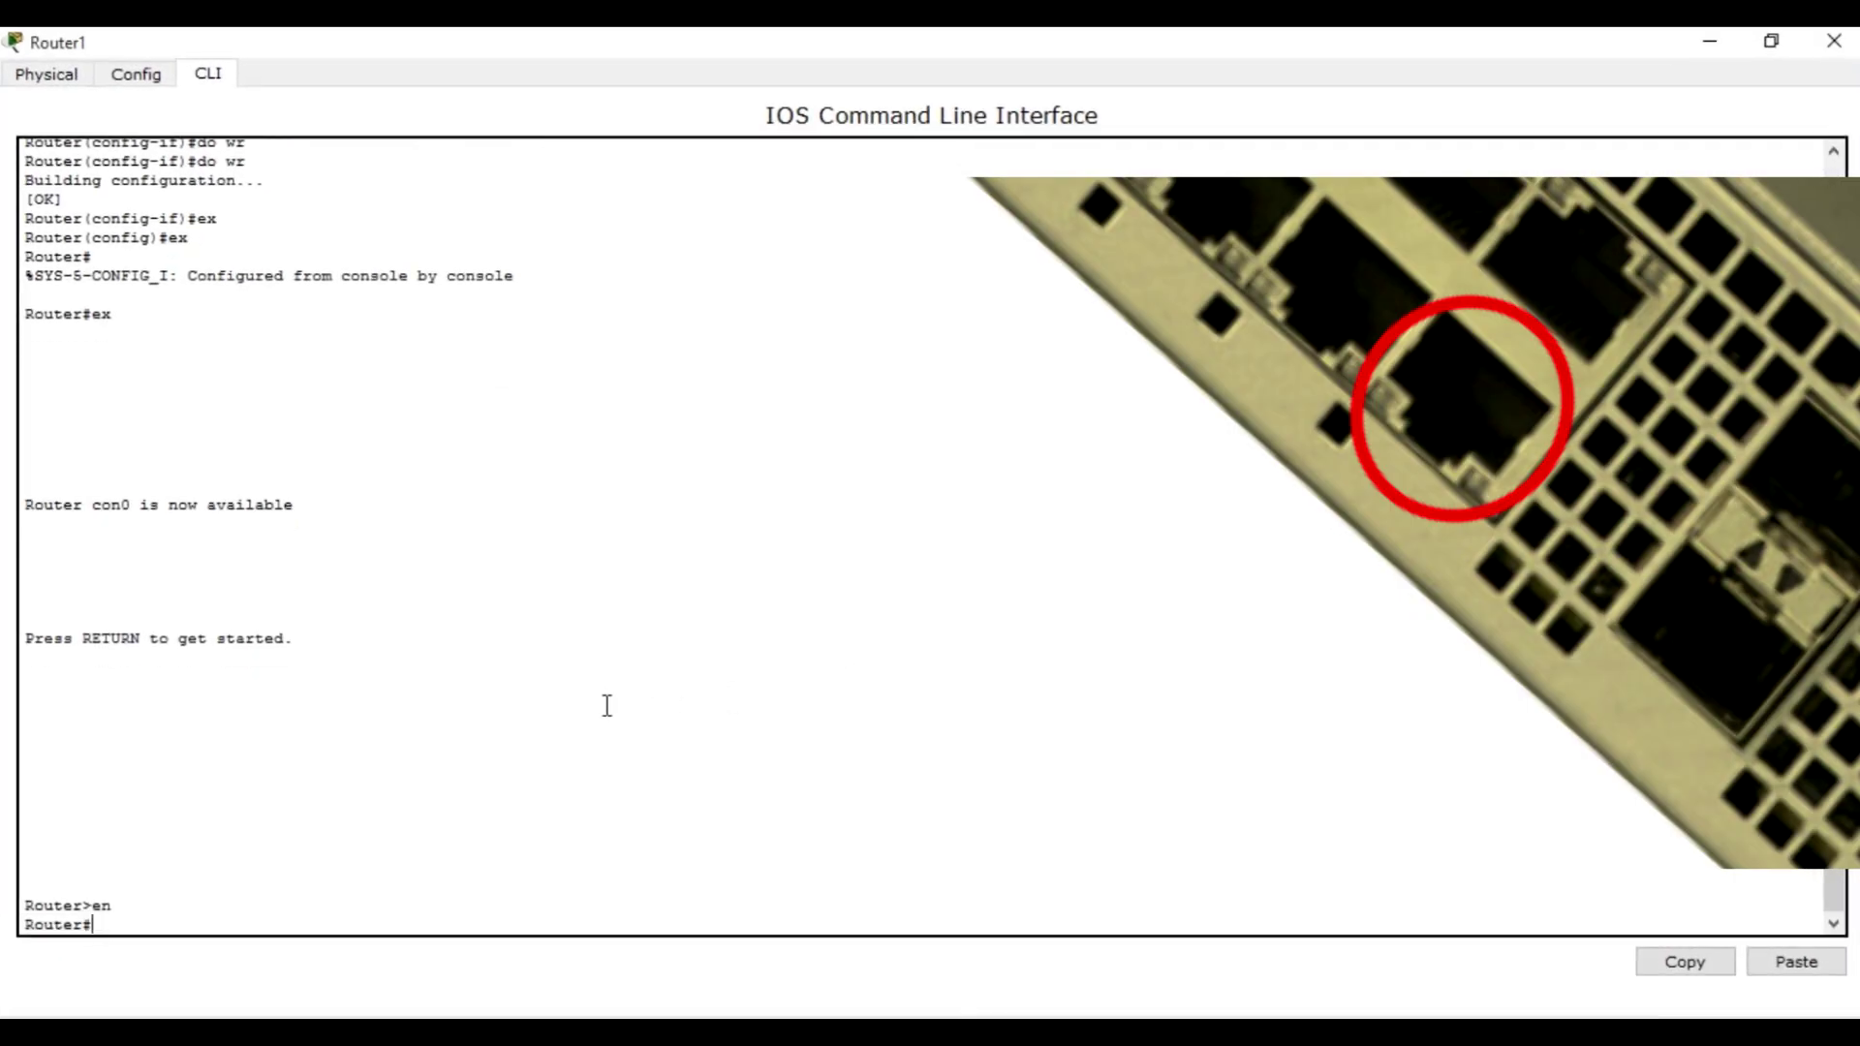
pyautogui.write('conf t')
pyautogui.press('Return')
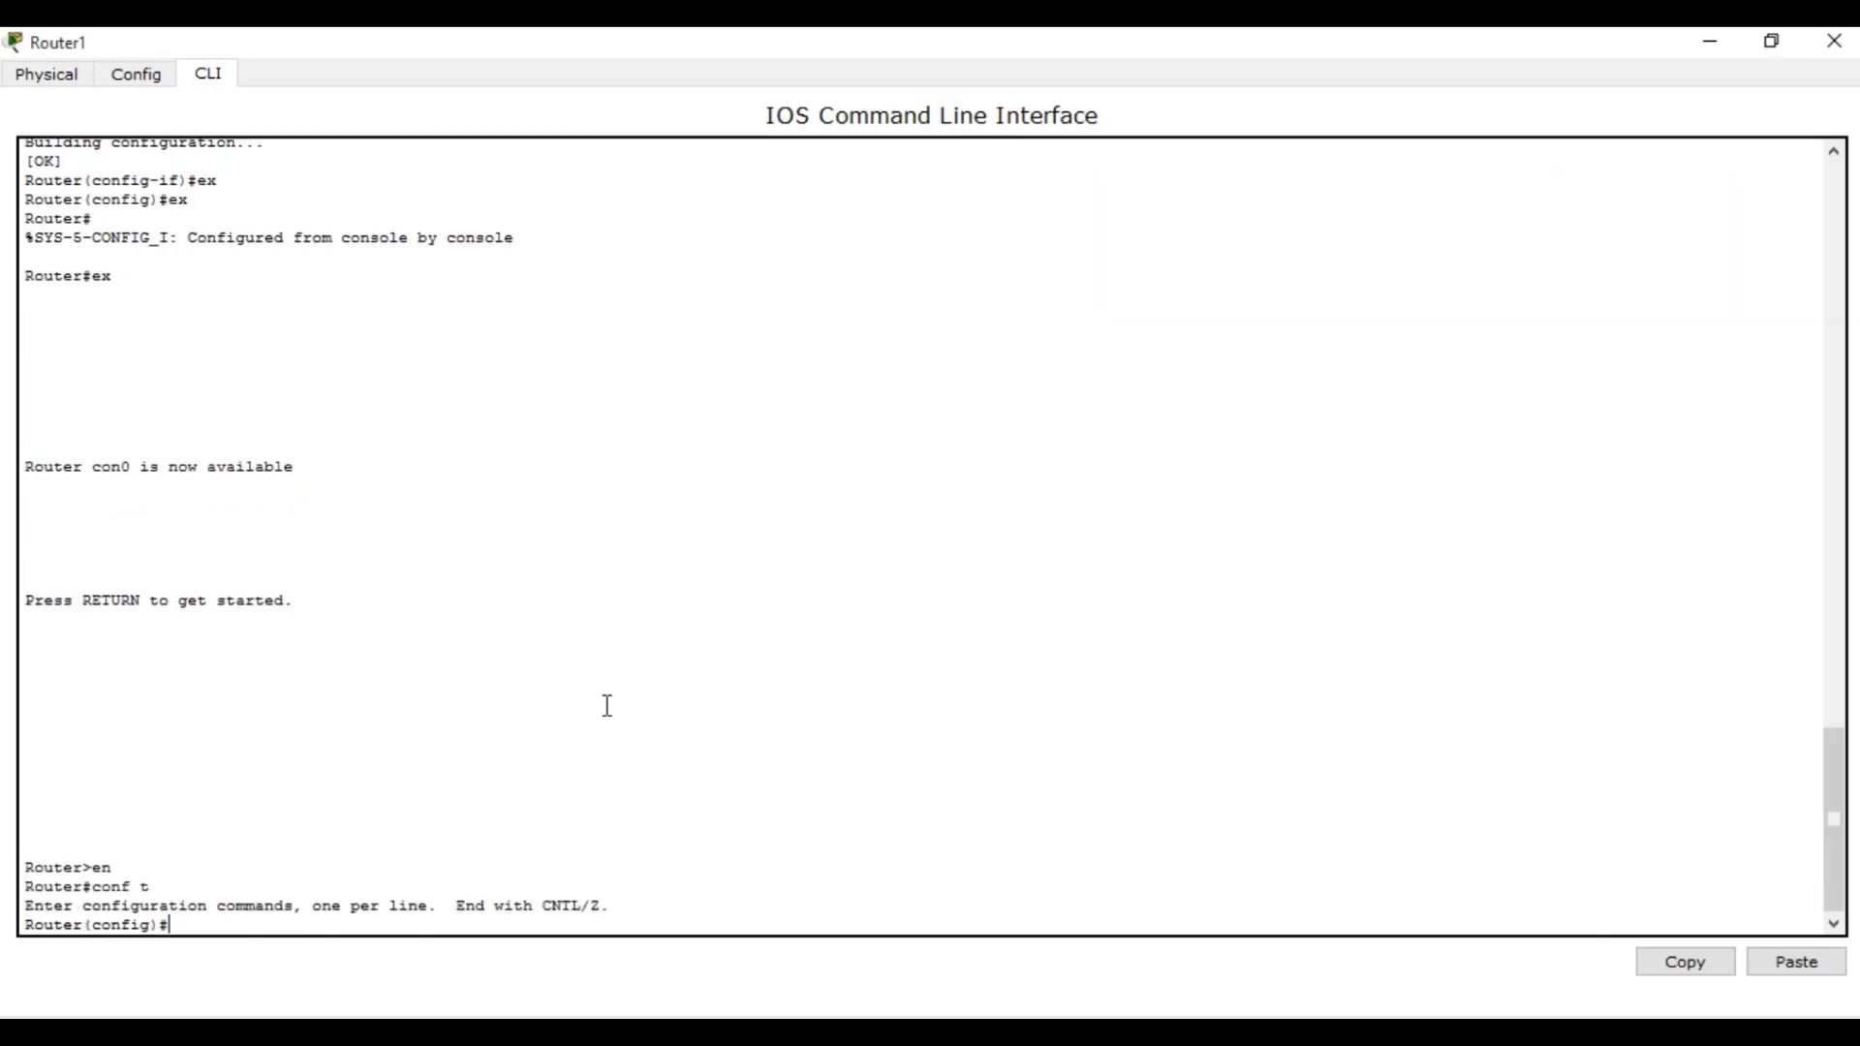
# Enter the configuration mode of the router's first port with "interface fastEthernet 0/0"
pyautogui.write('int')
pyautogui.press('Tab')
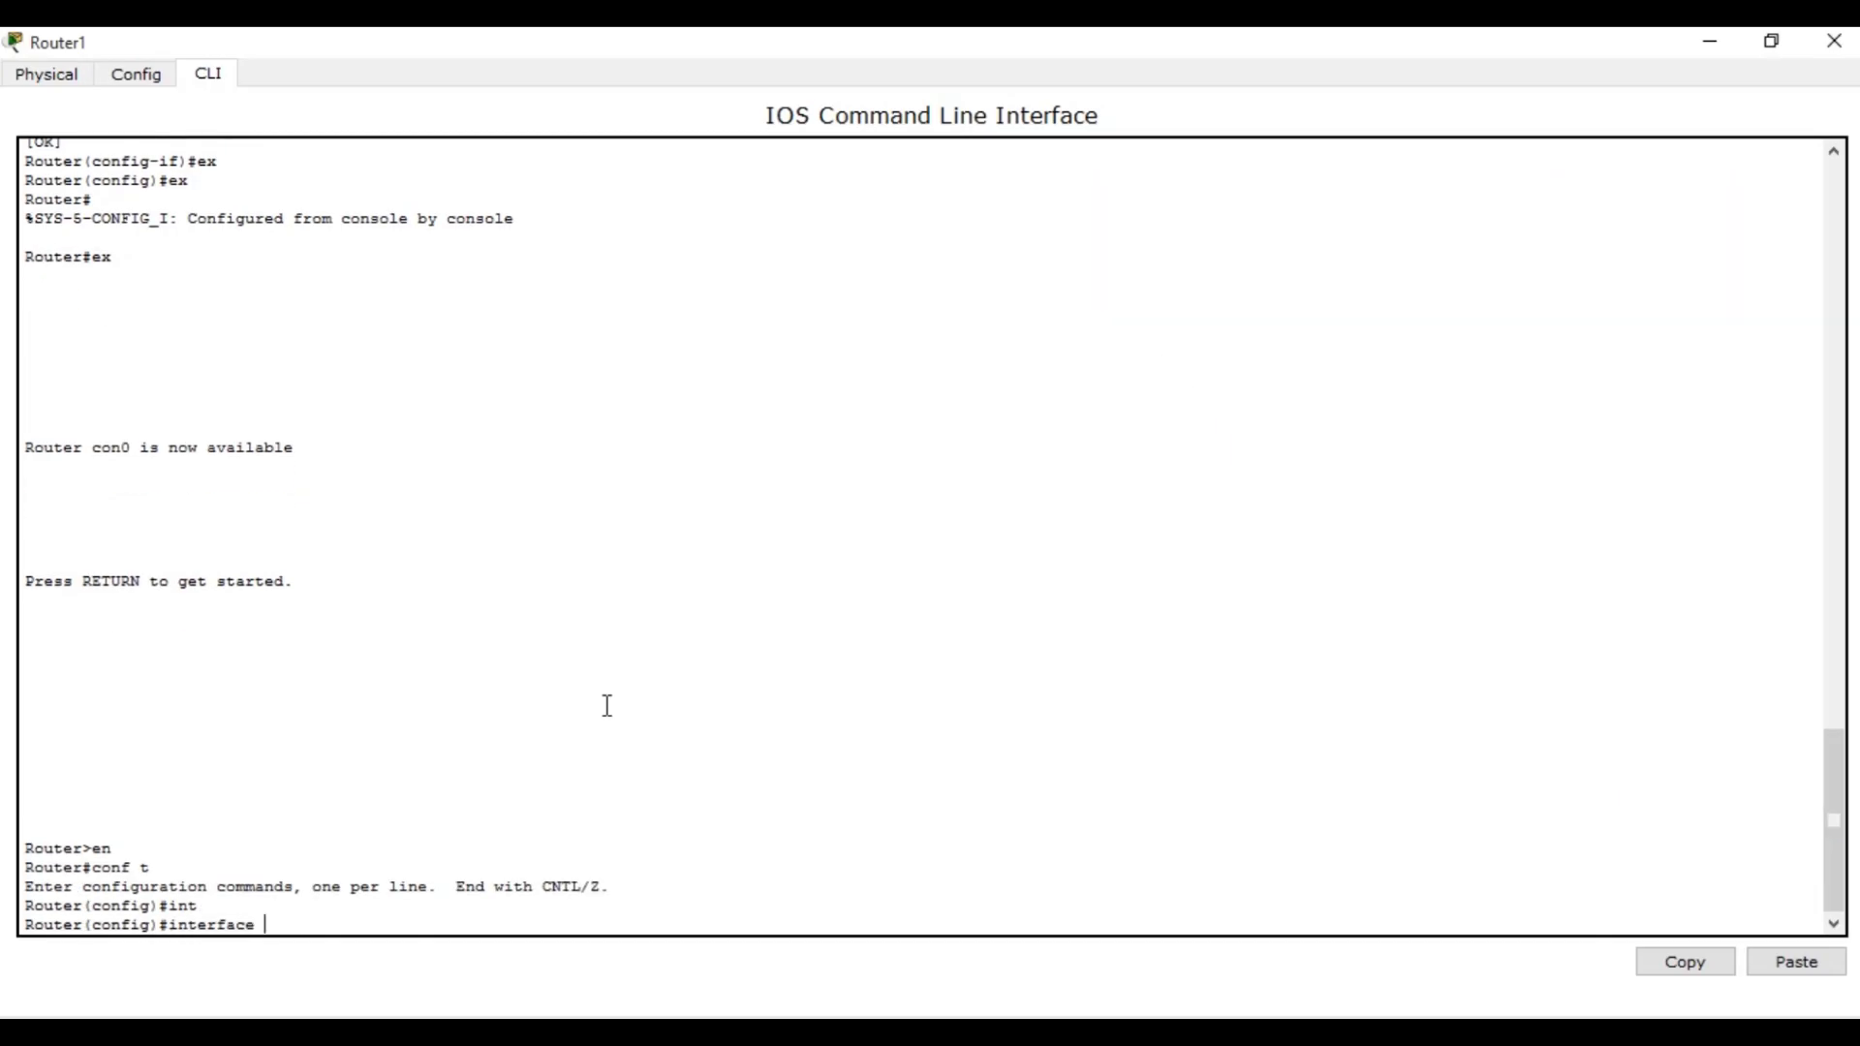
pyautogui.write('f')
pyautogui.press('Tab')
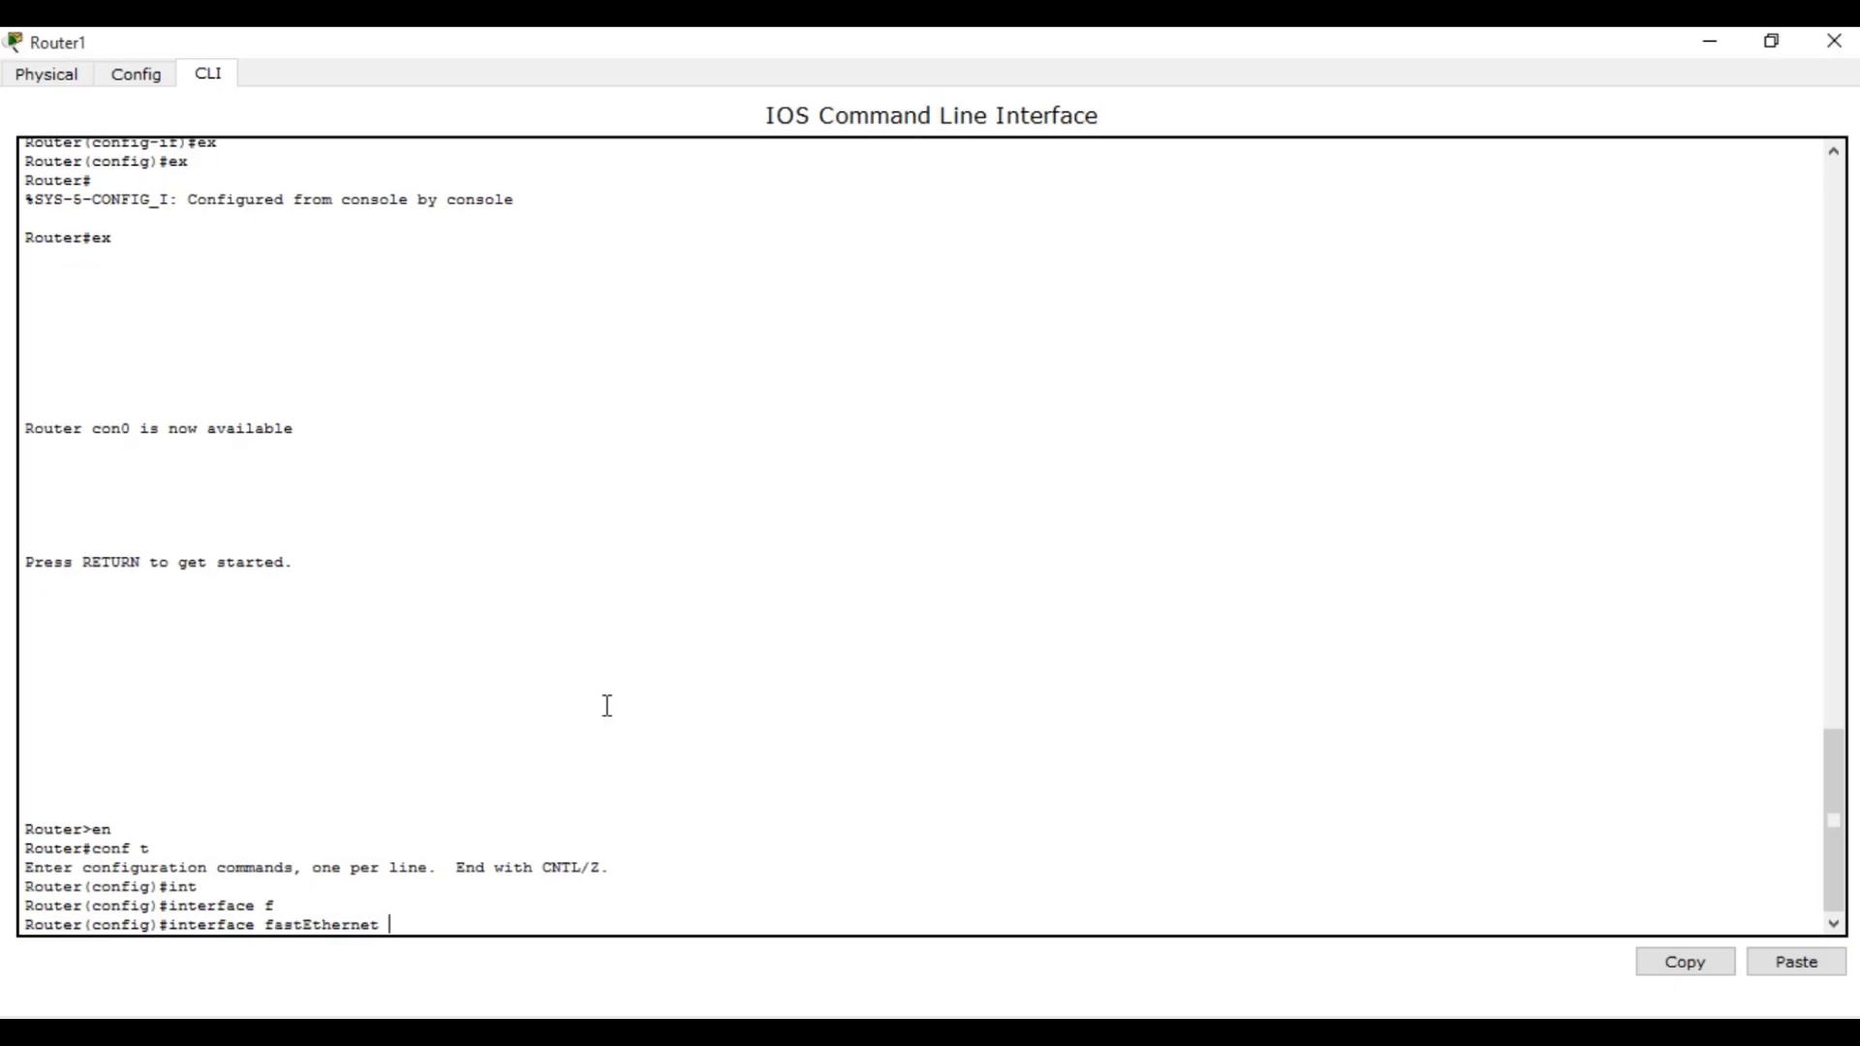
pyautogui.write('0/0')
pyautogui.press('Return')
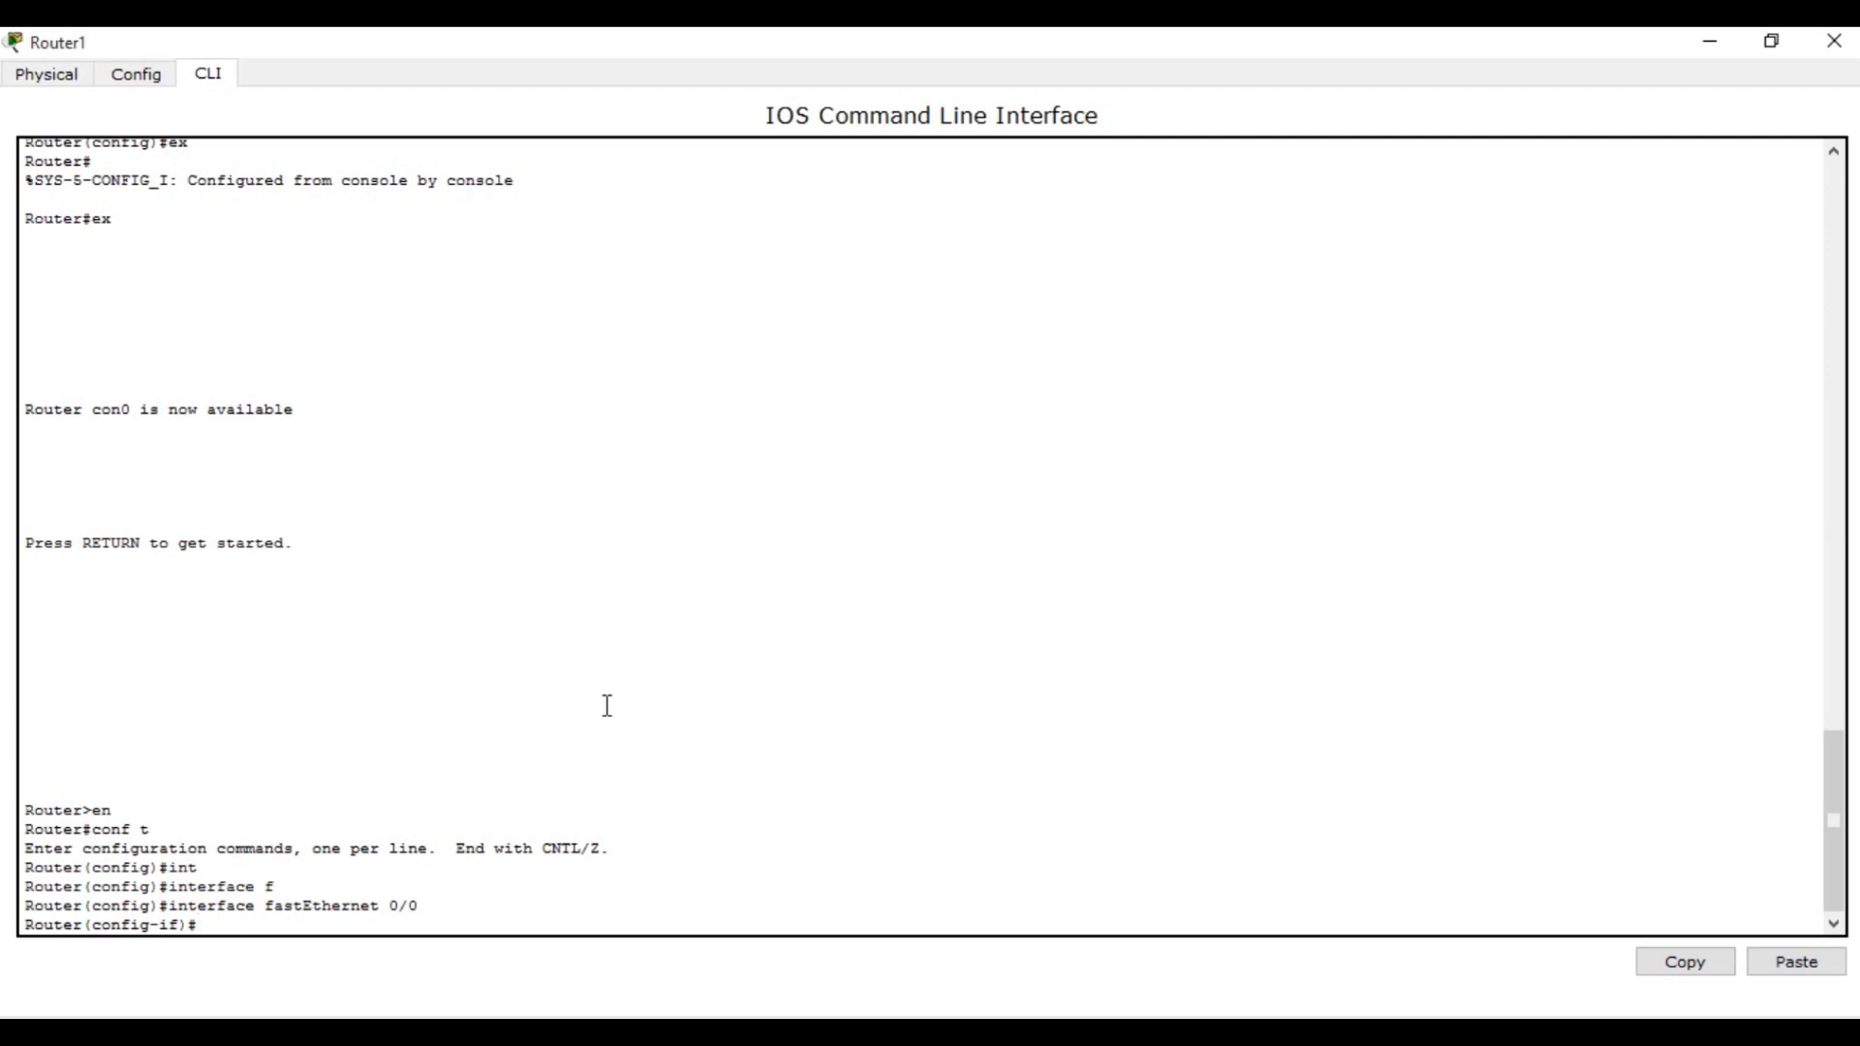
# Bring the FastEthernet 0/0 port up with "no shutdown" and return to a clean prompt
pyautogui.write('no')
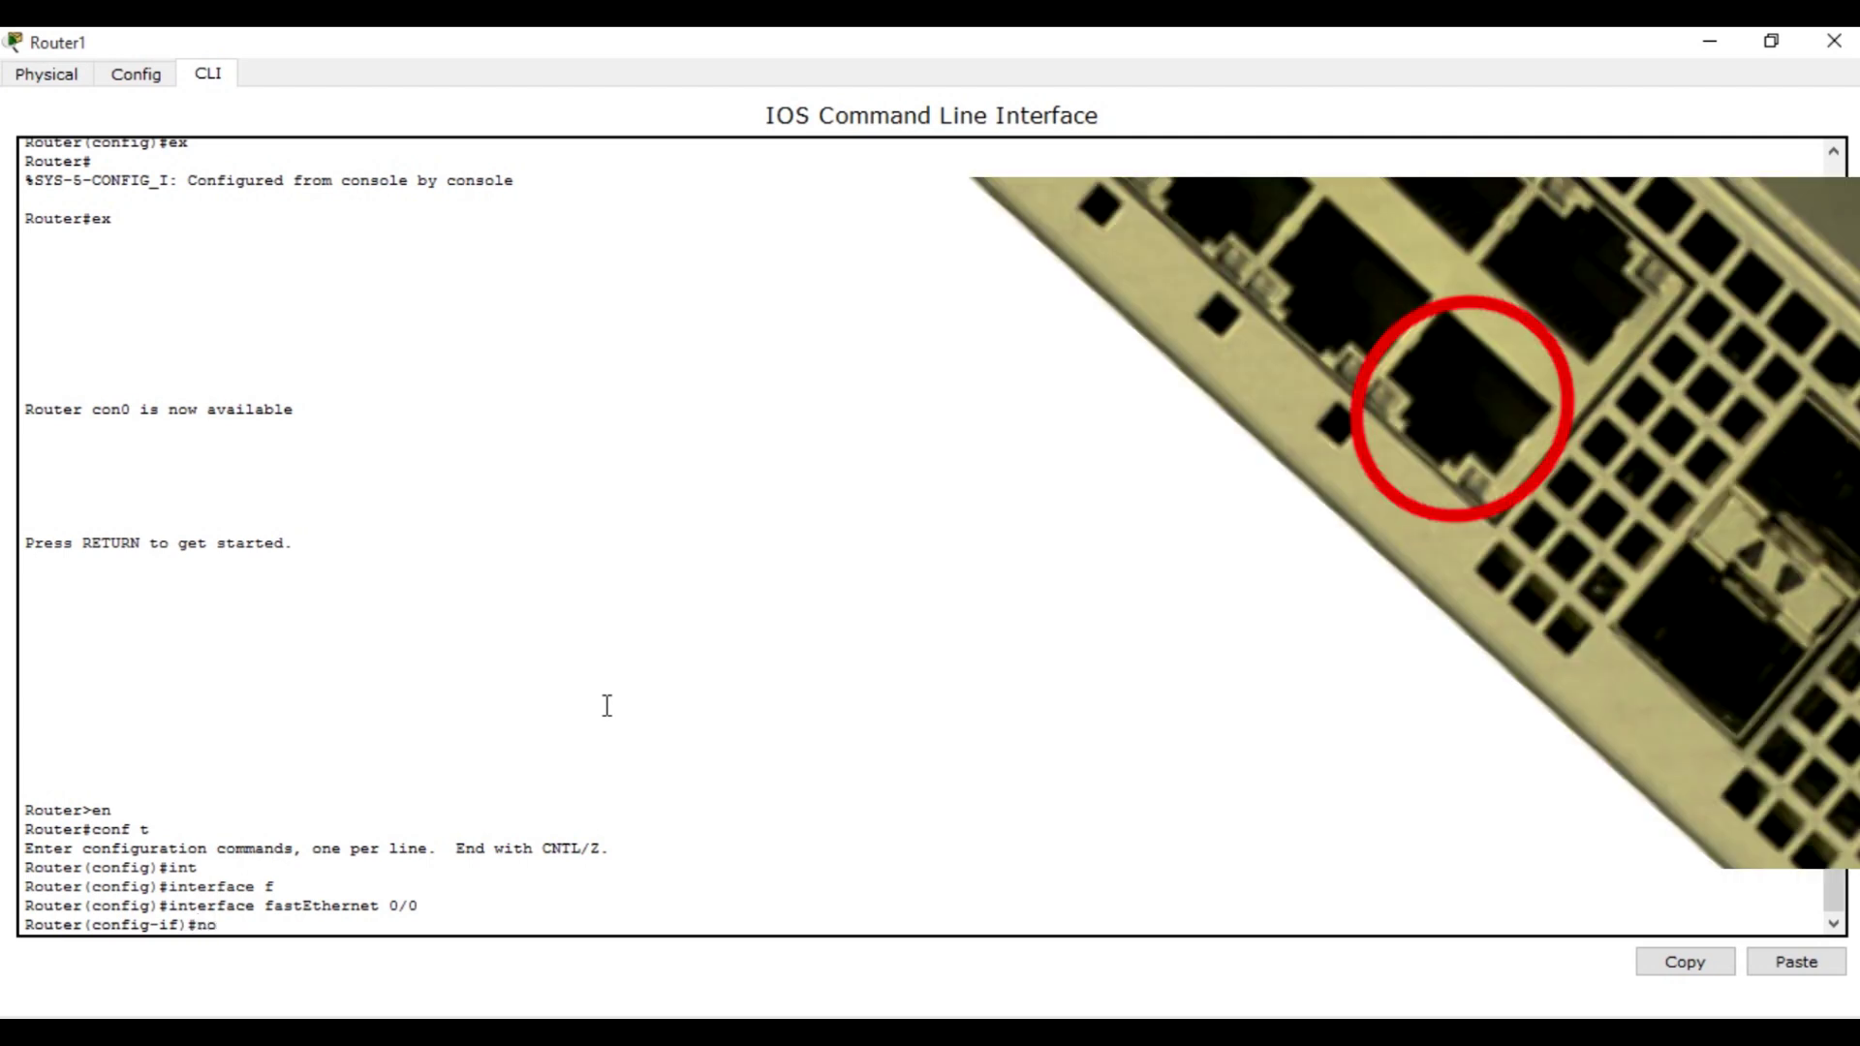
pyautogui.write(' sh')
pyautogui.press('Tab')
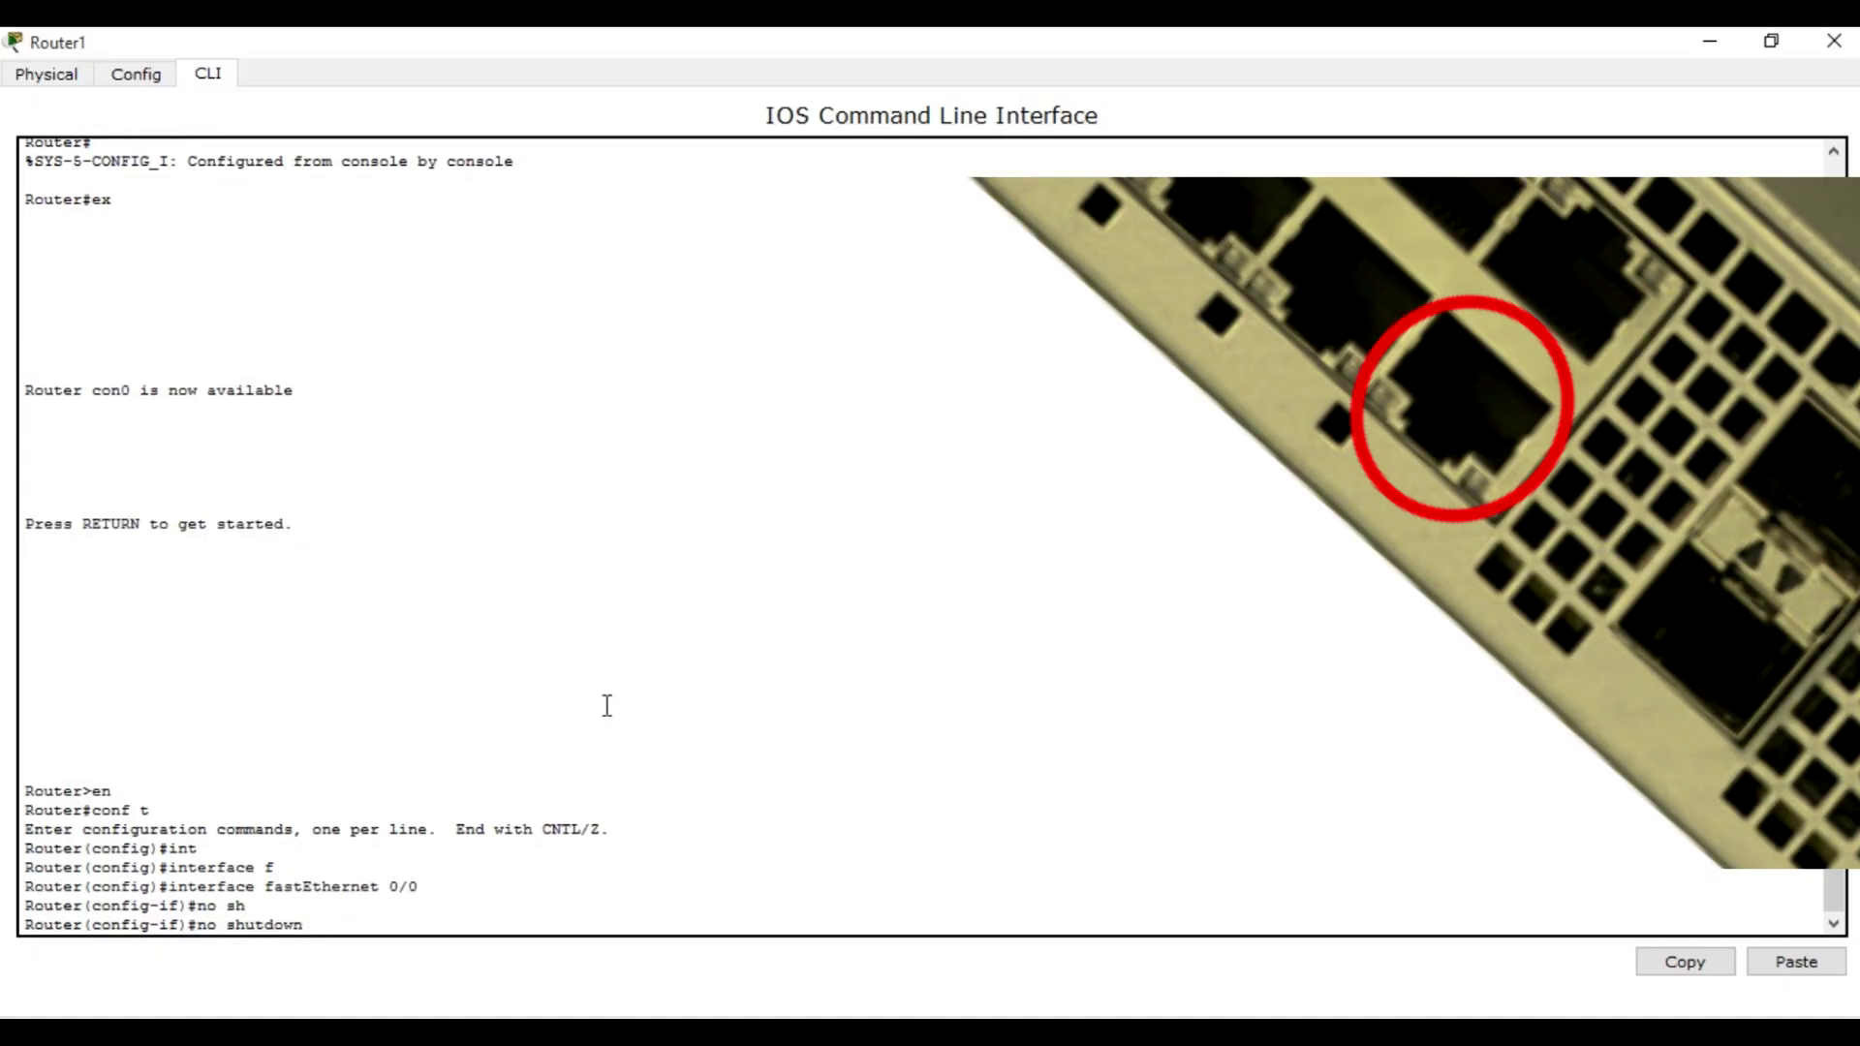
pyautogui.press('Return')
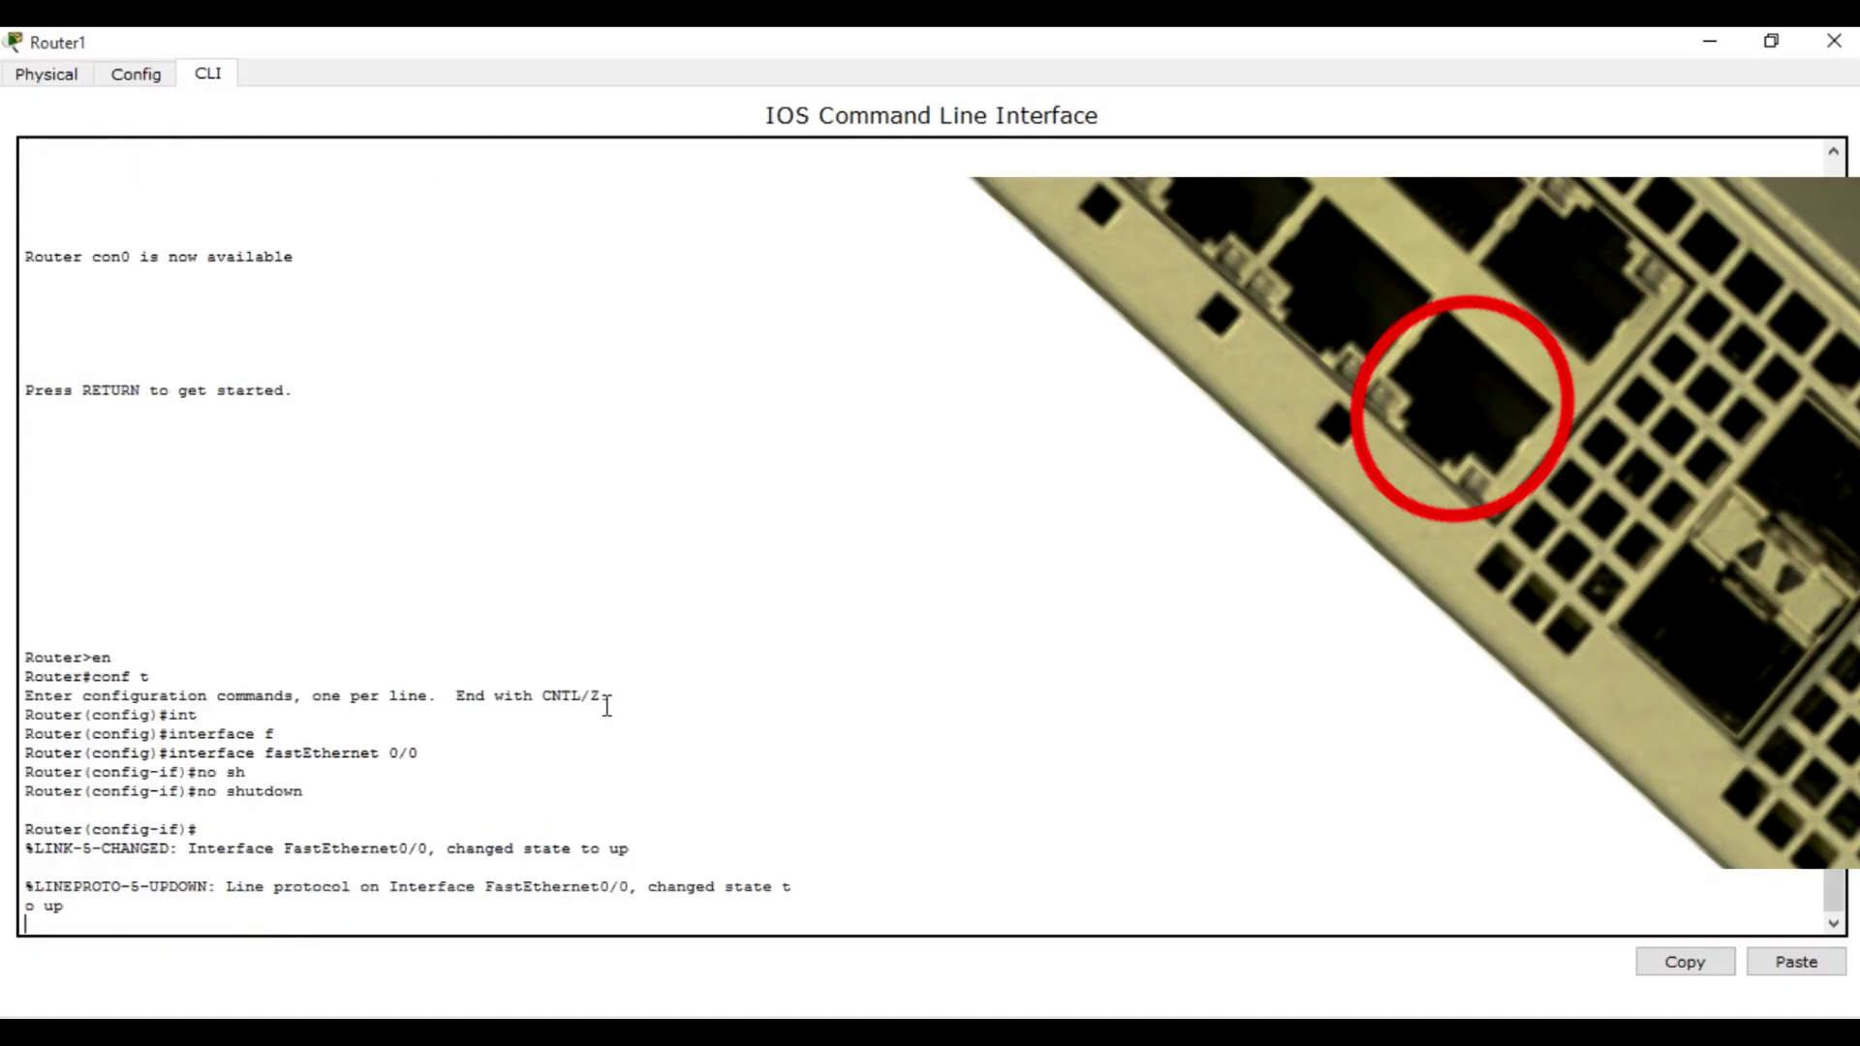
pyautogui.press('Return')
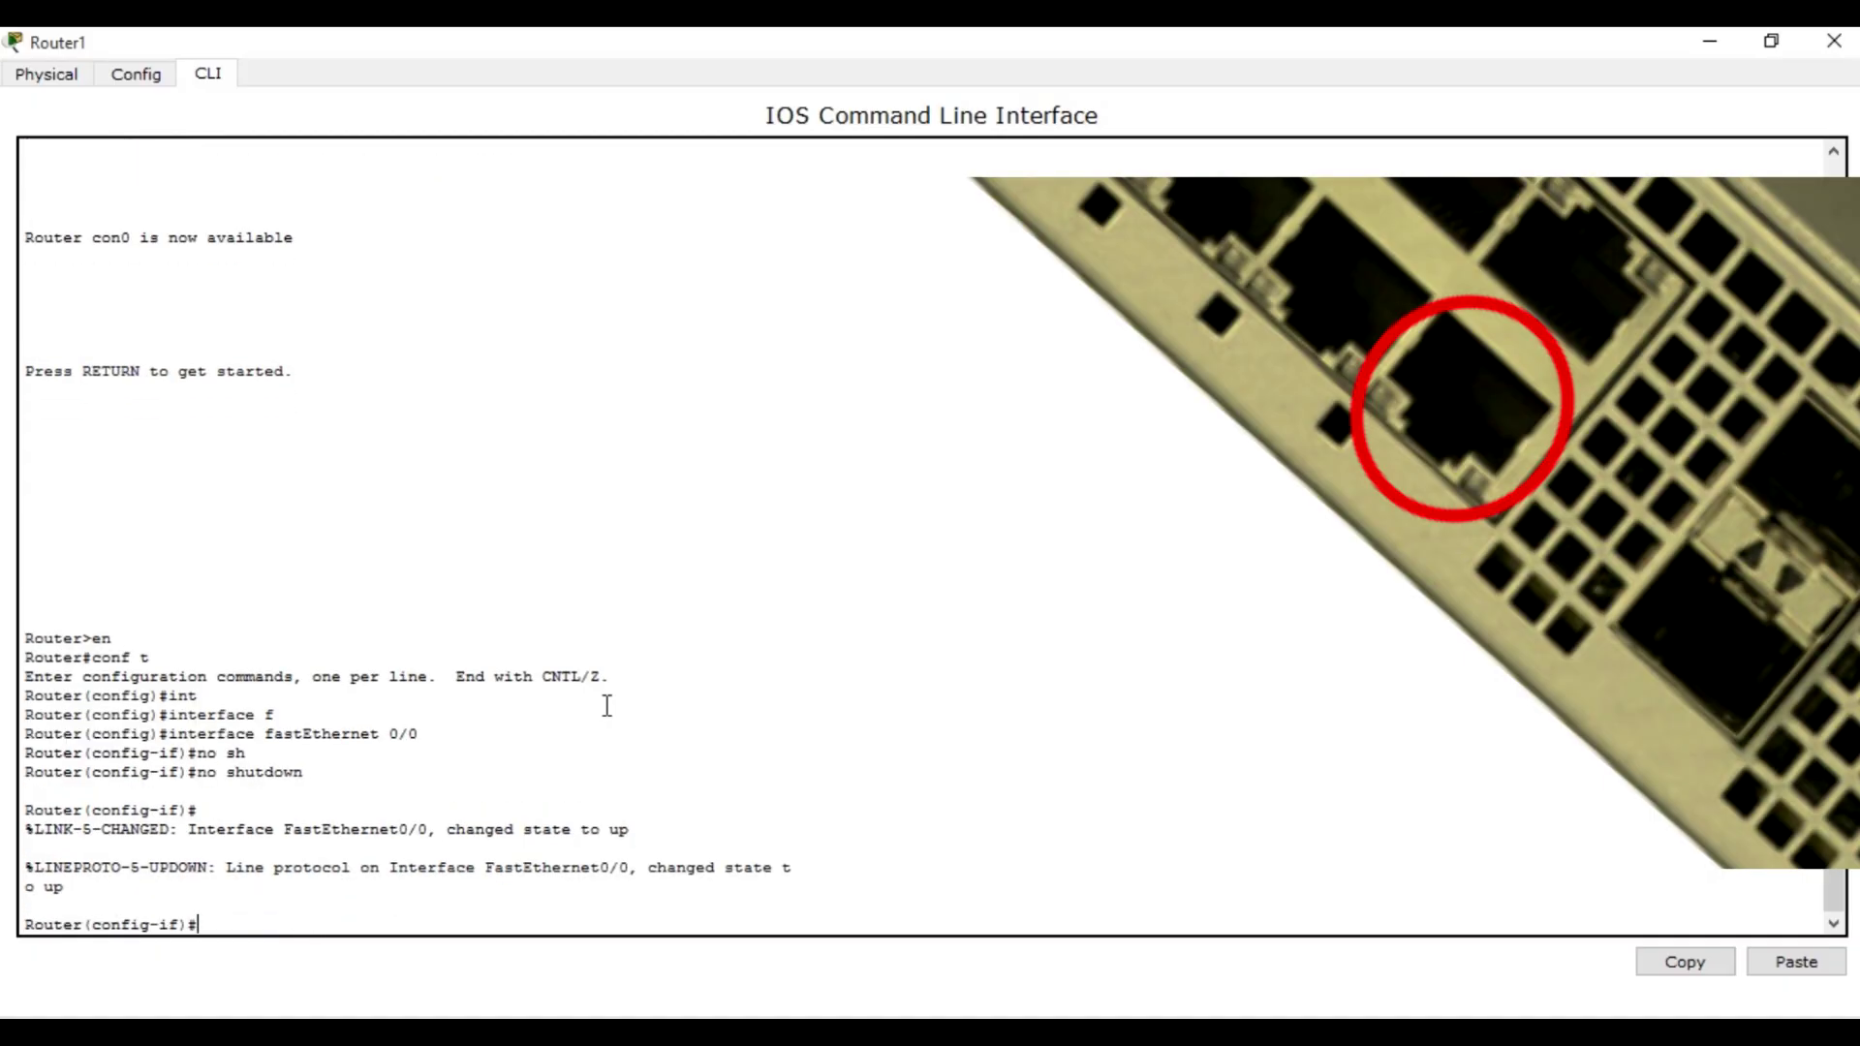
# Save the configuration with "do wr", leave configuration mode with "ex" and "end", and close the Router1 window
pyautogui.write('do wr')
pyautogui.press('Return')
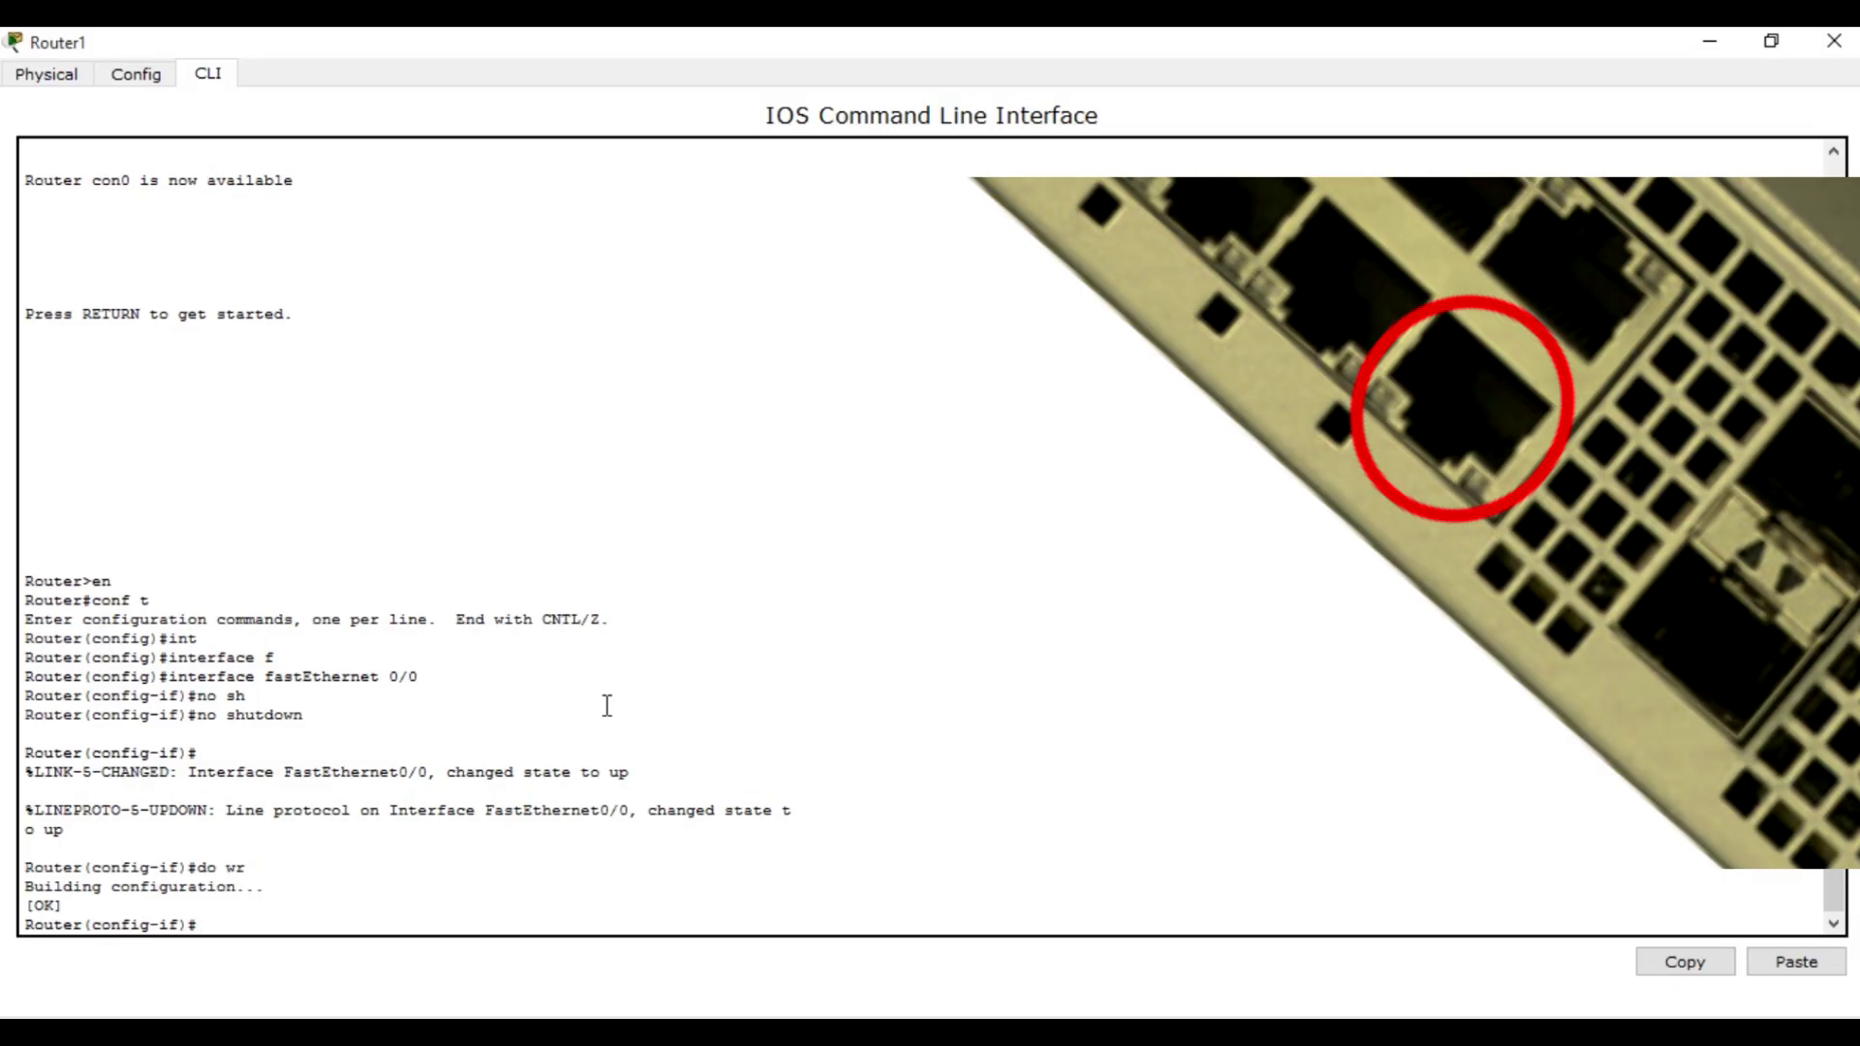
pyautogui.write('ex')
pyautogui.press('Return')
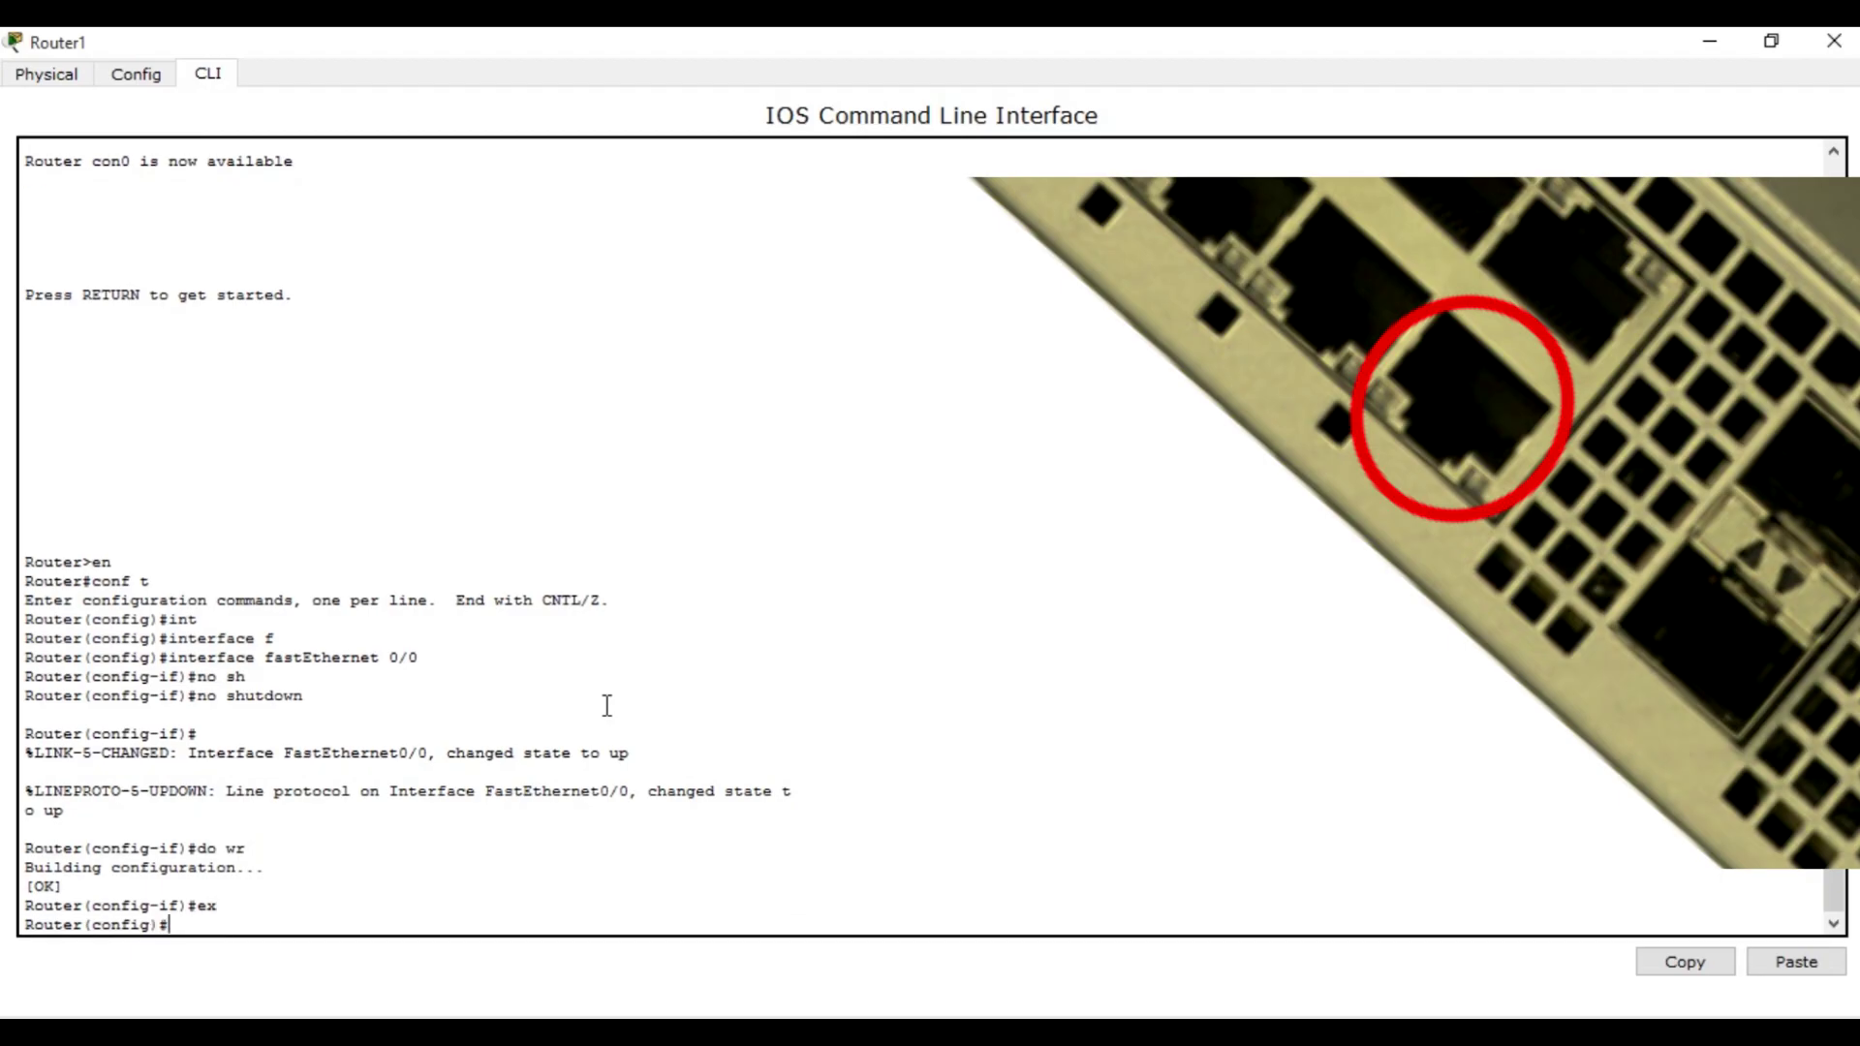
pyautogui.write('end')
pyautogui.press('Return')
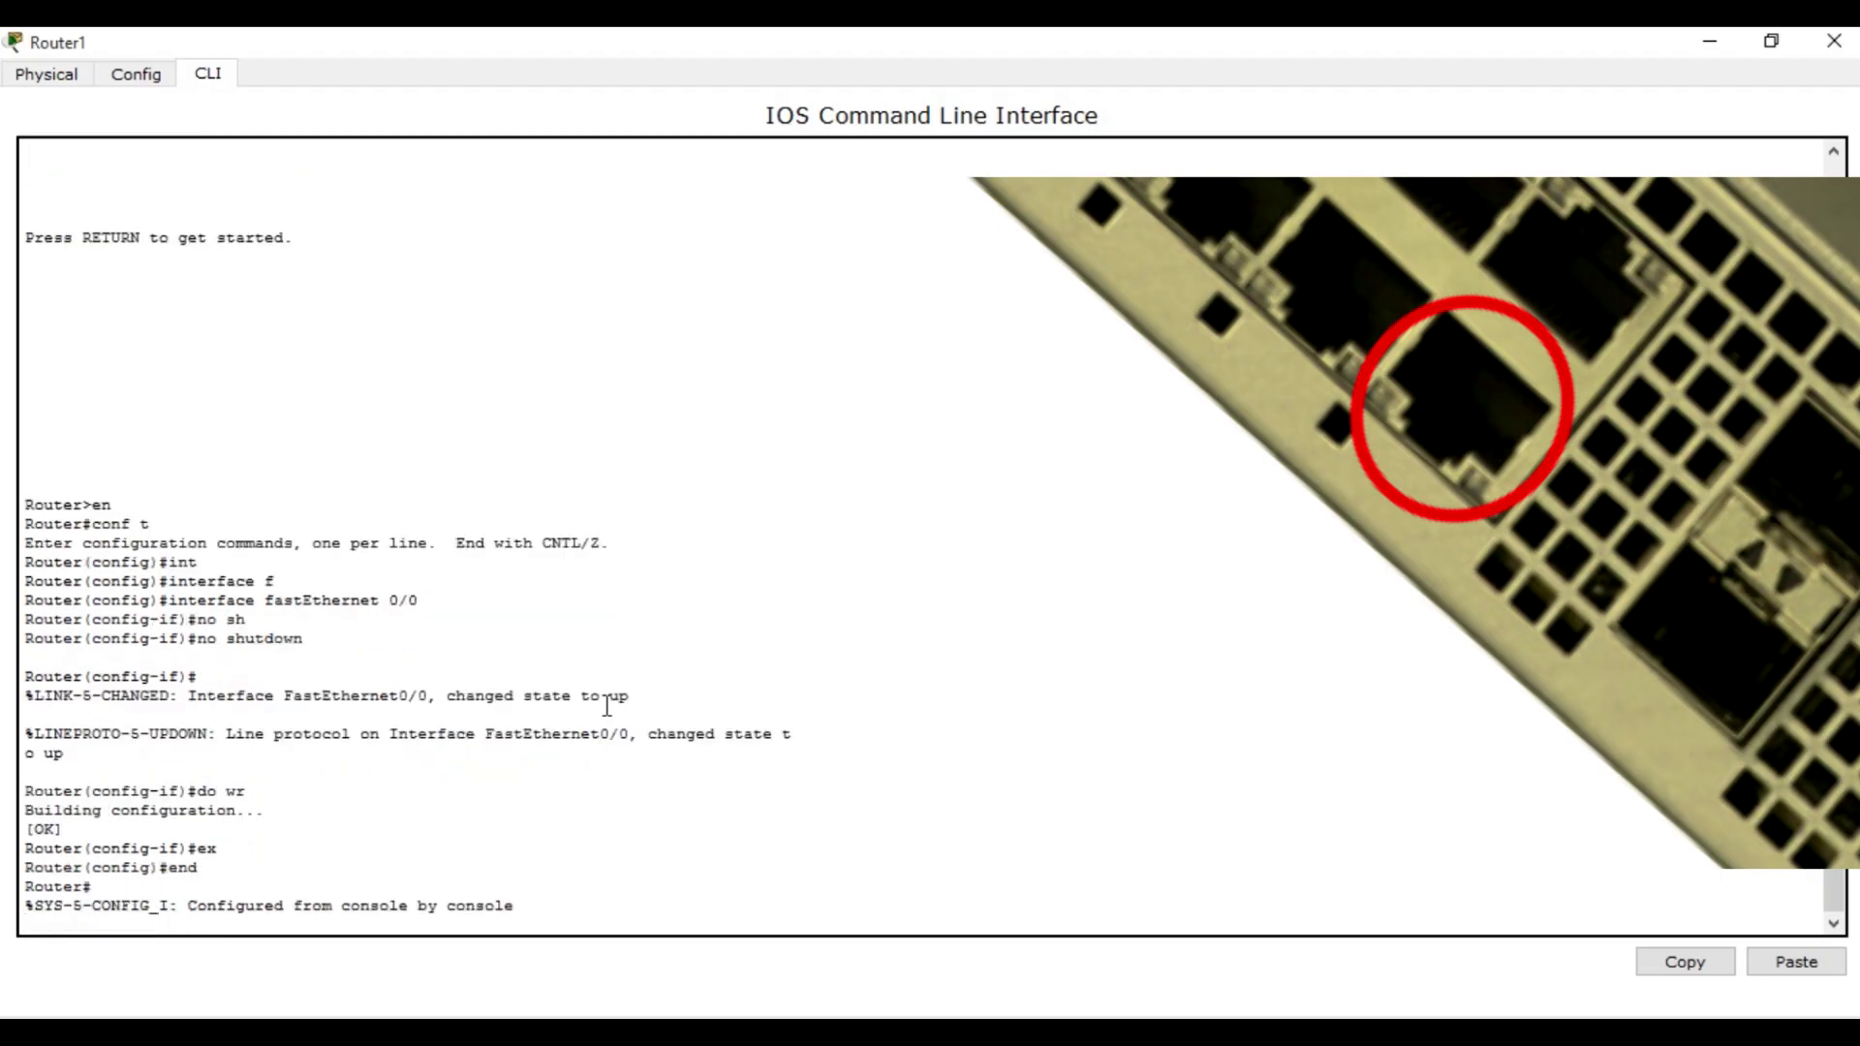
pyautogui.click(1834, 41)
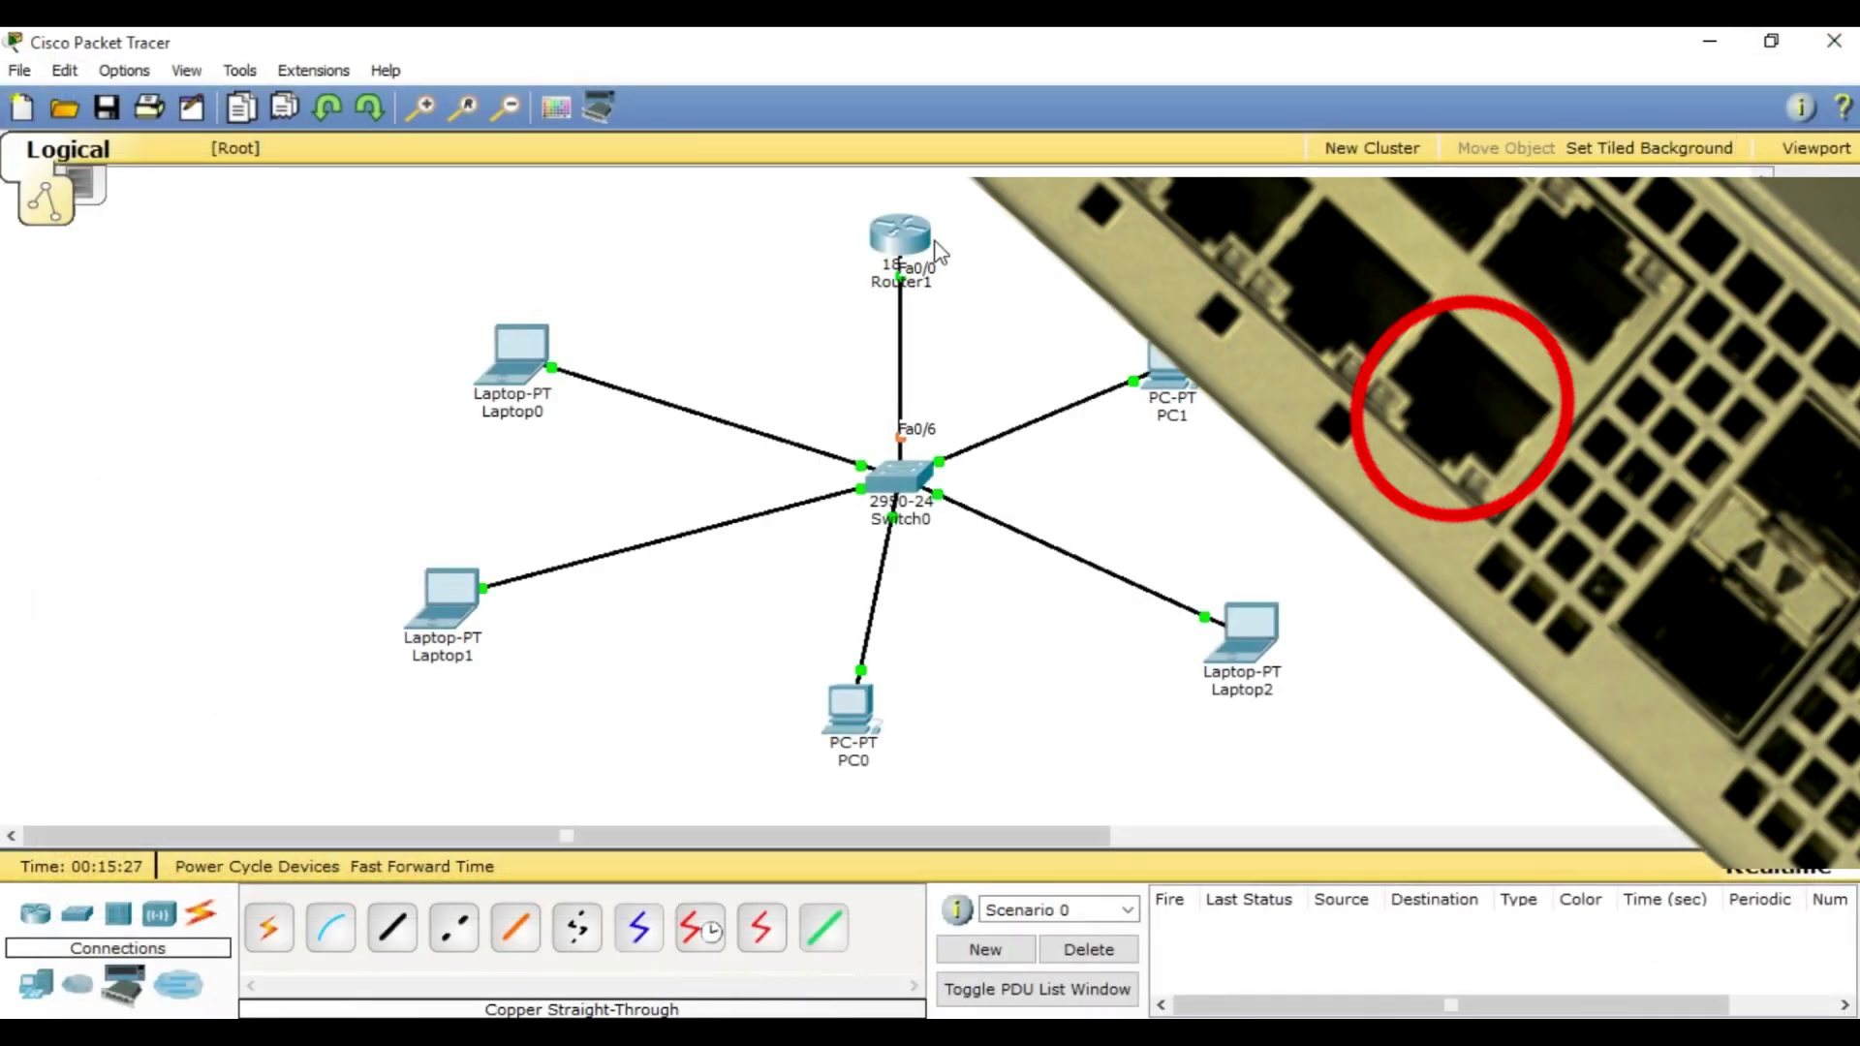
# Switch PC1's IPv4 configuration from Static to DHCP, and move its window aside from the laptops
pyautogui.moveTo(893, 239)
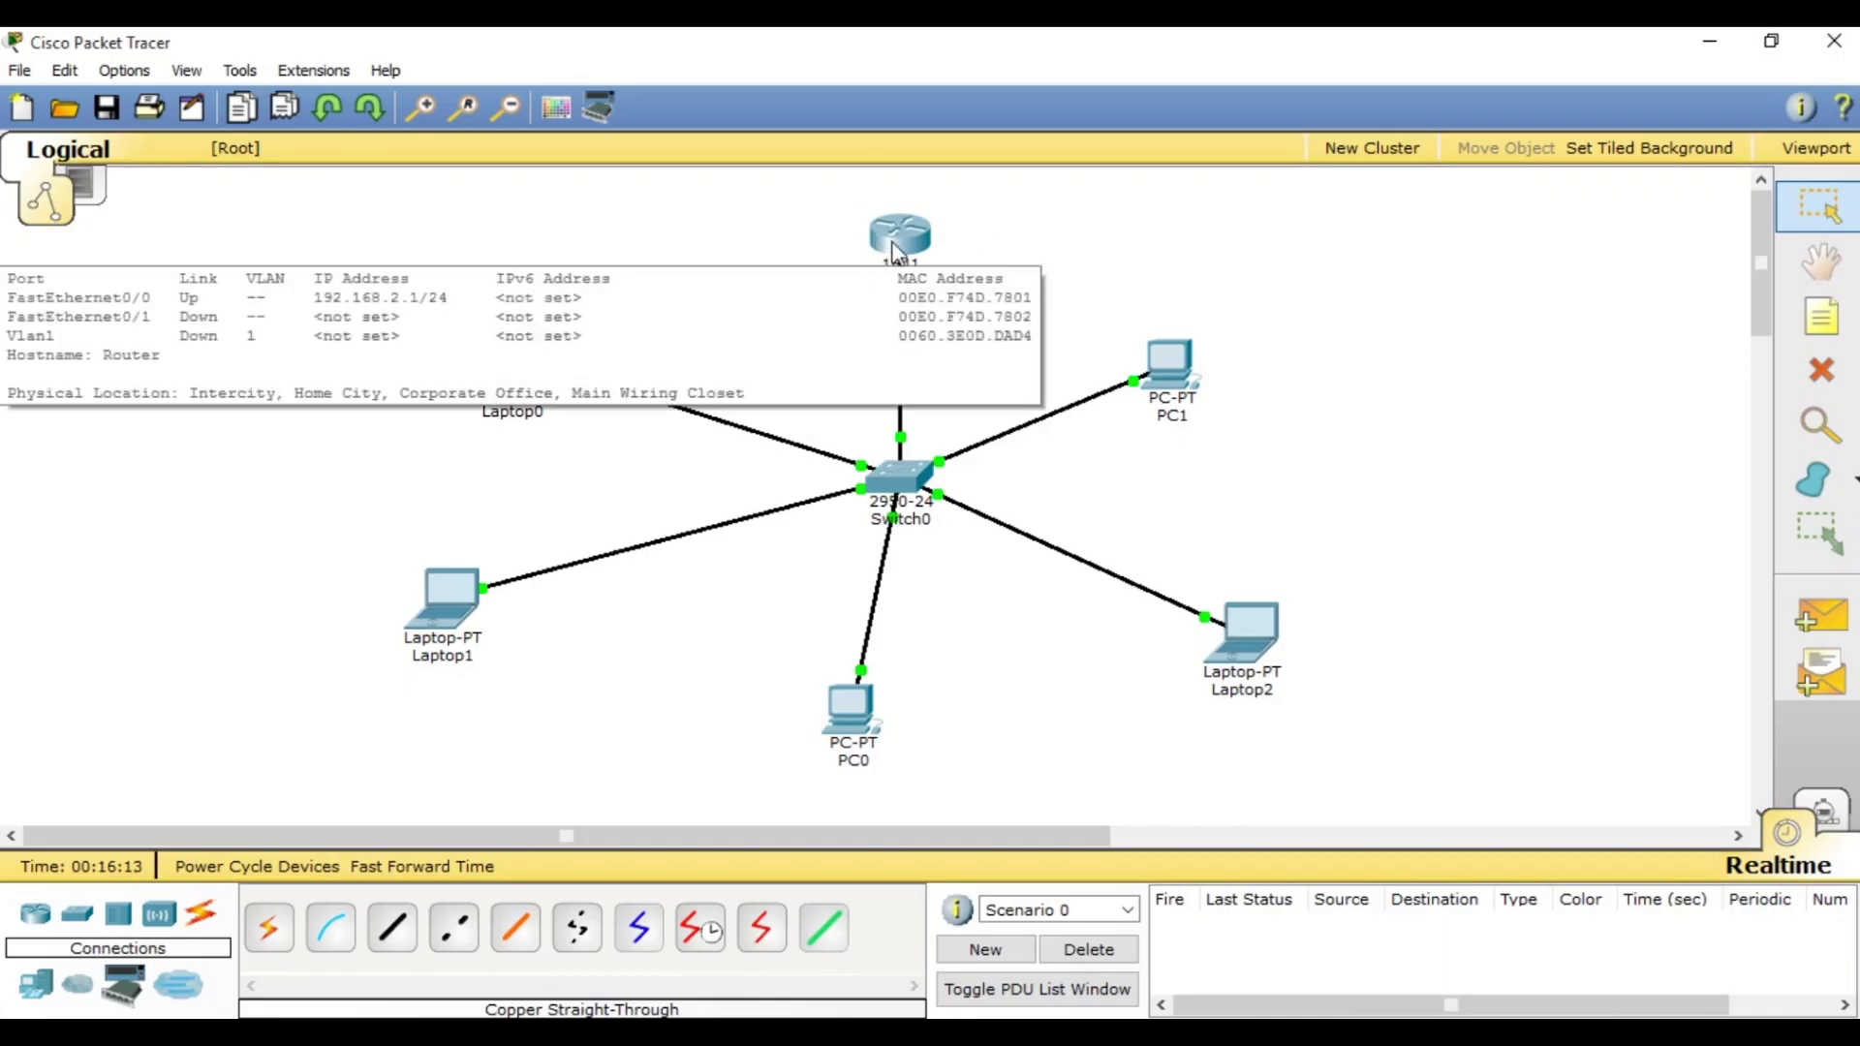
pyautogui.click(1188, 365)
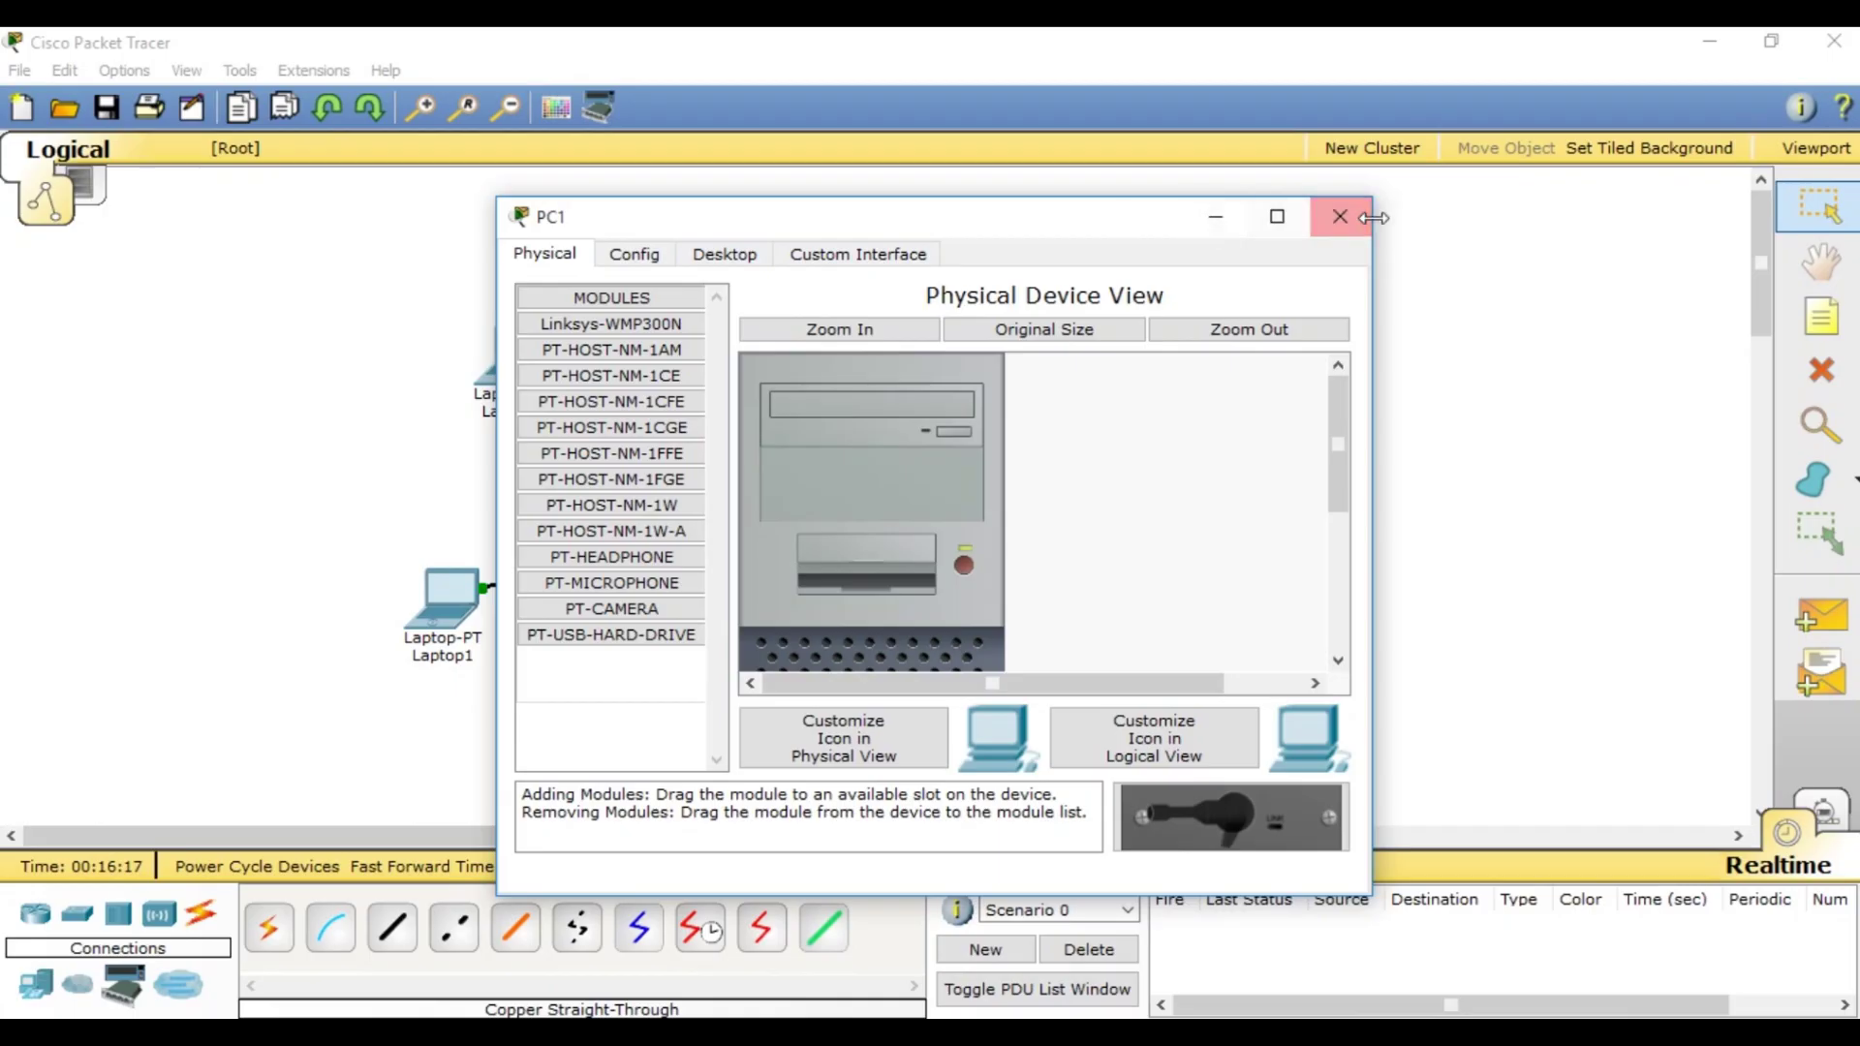
pyautogui.click(1351, 217)
pyautogui.click(1172, 368)
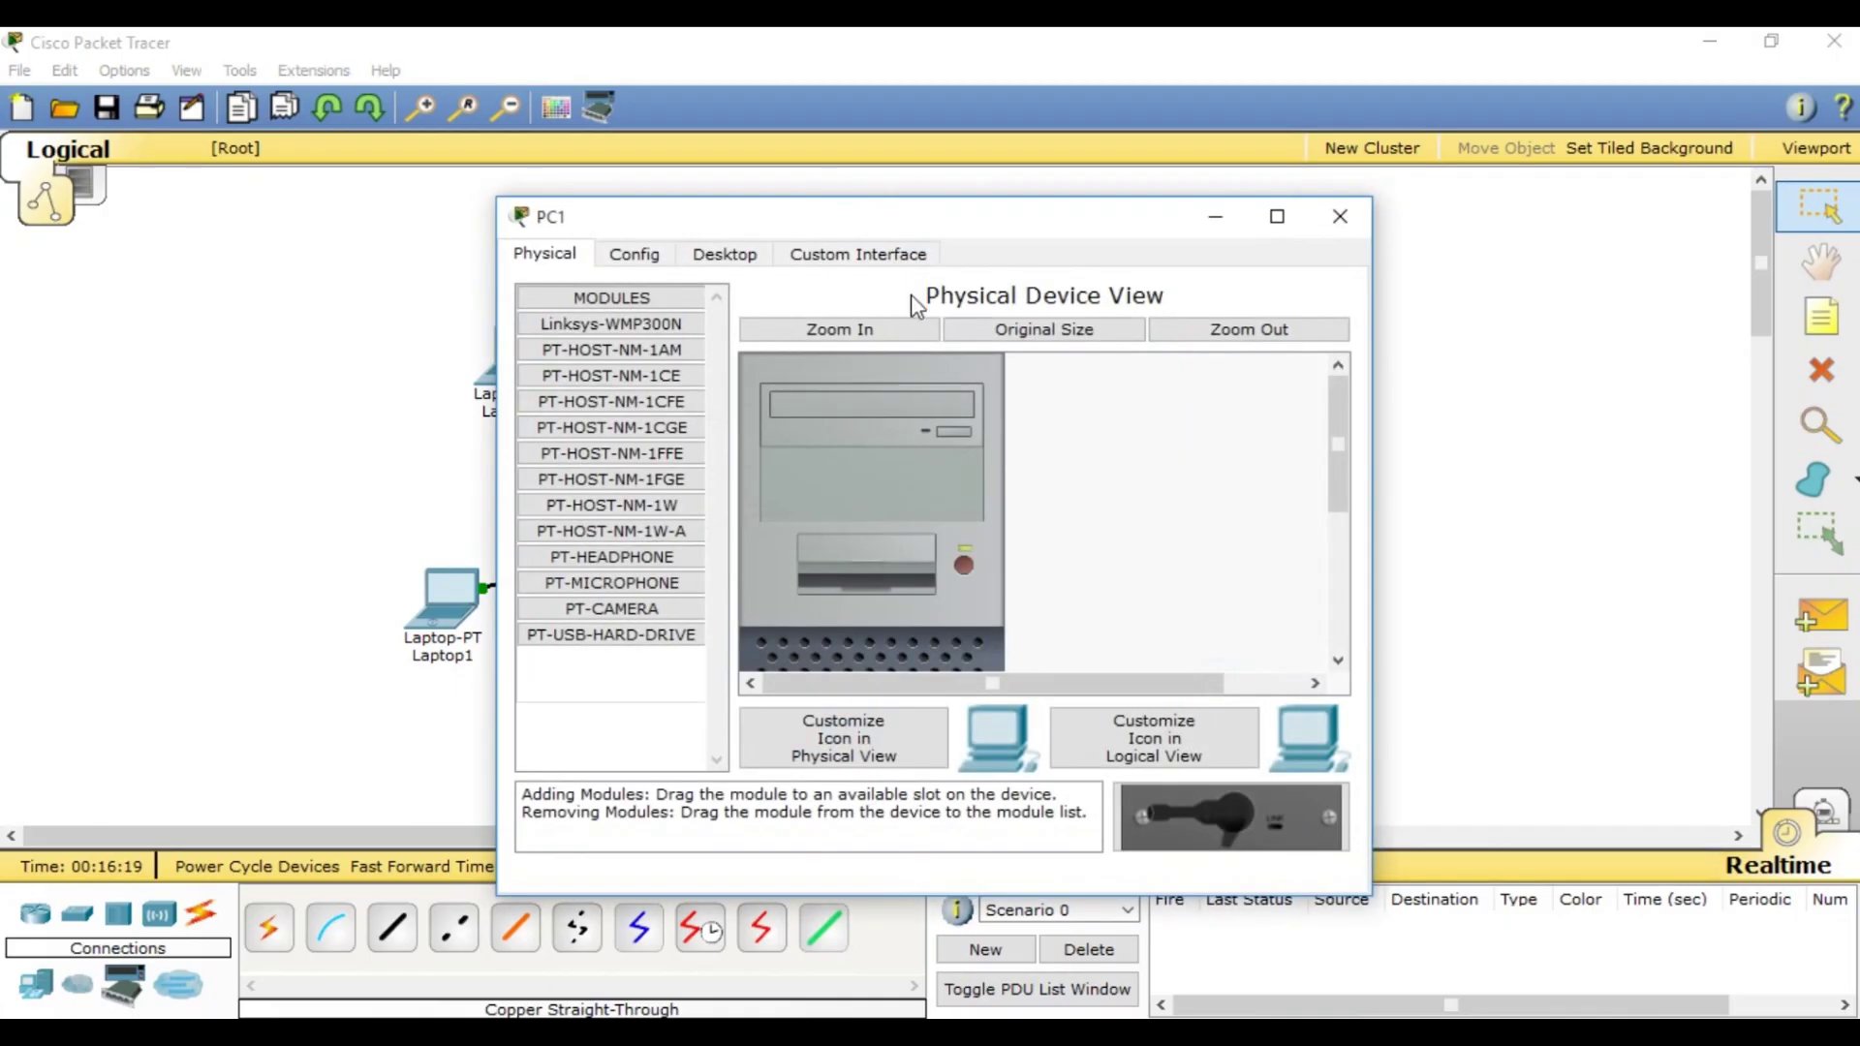
pyautogui.click(731, 255)
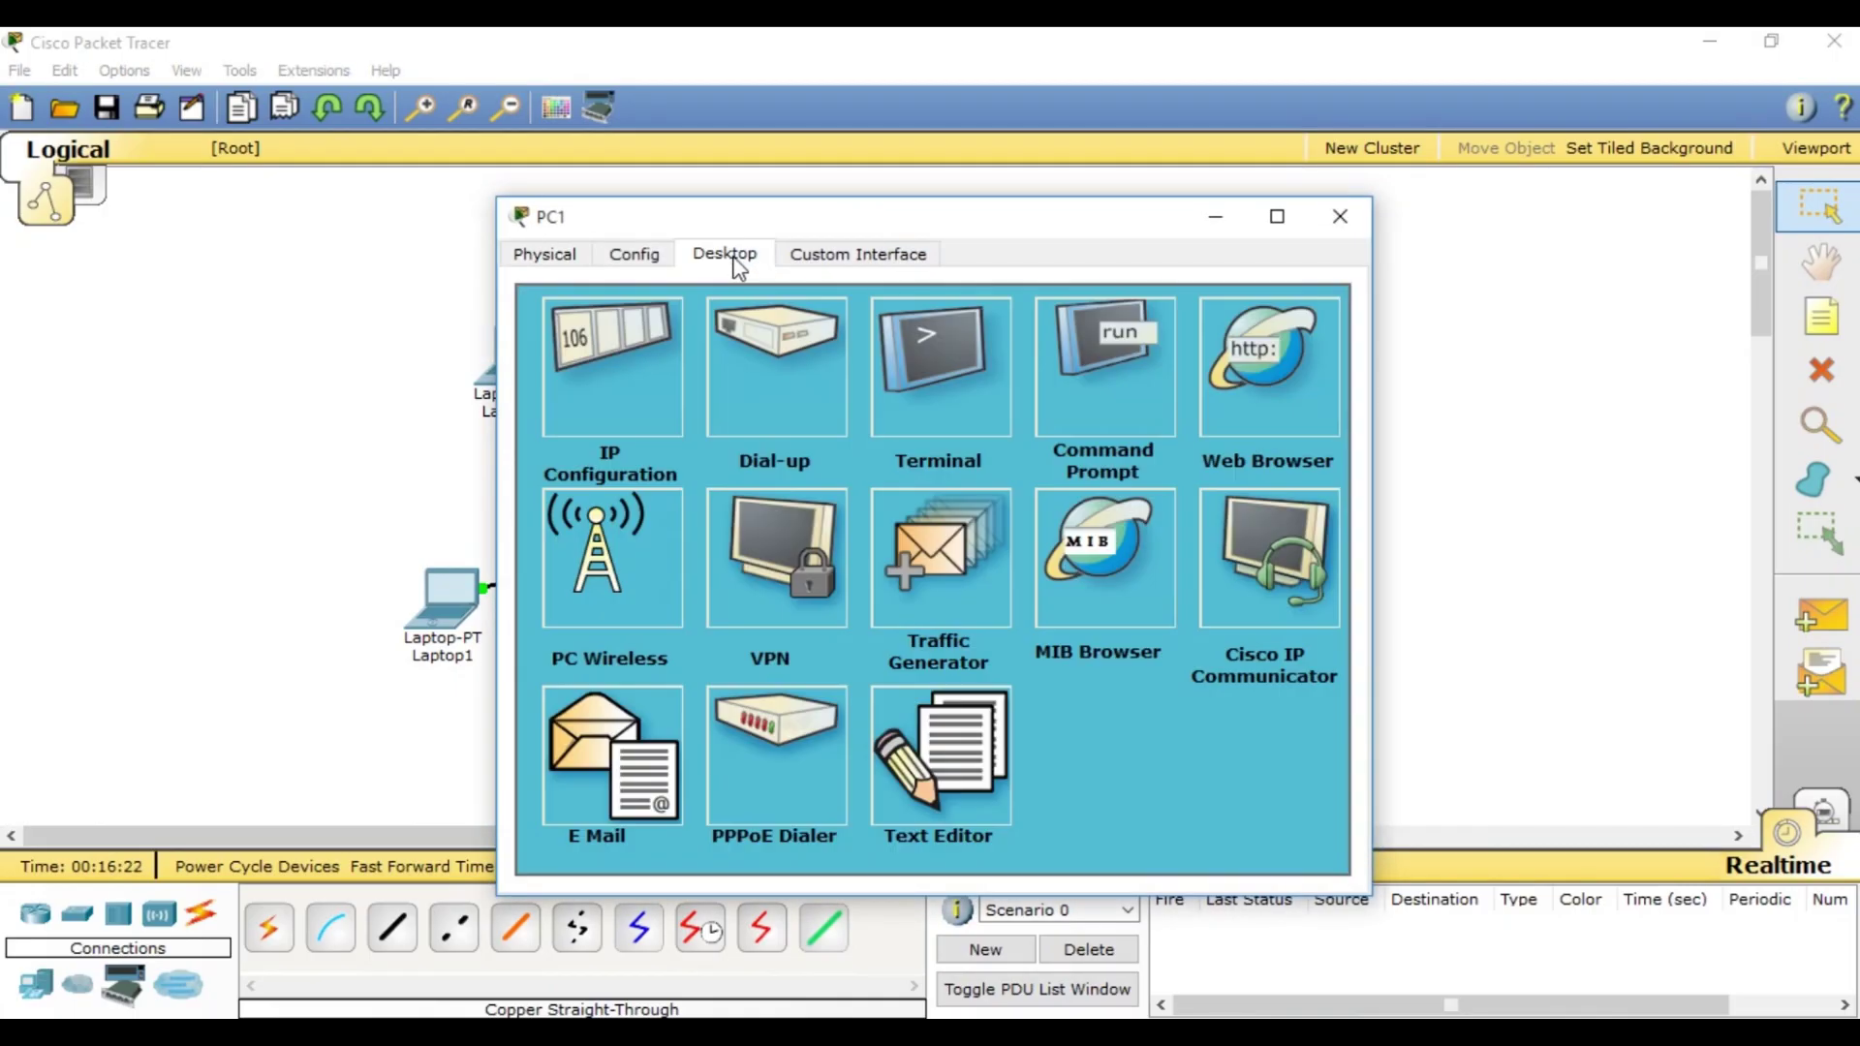
pyautogui.click(598, 396)
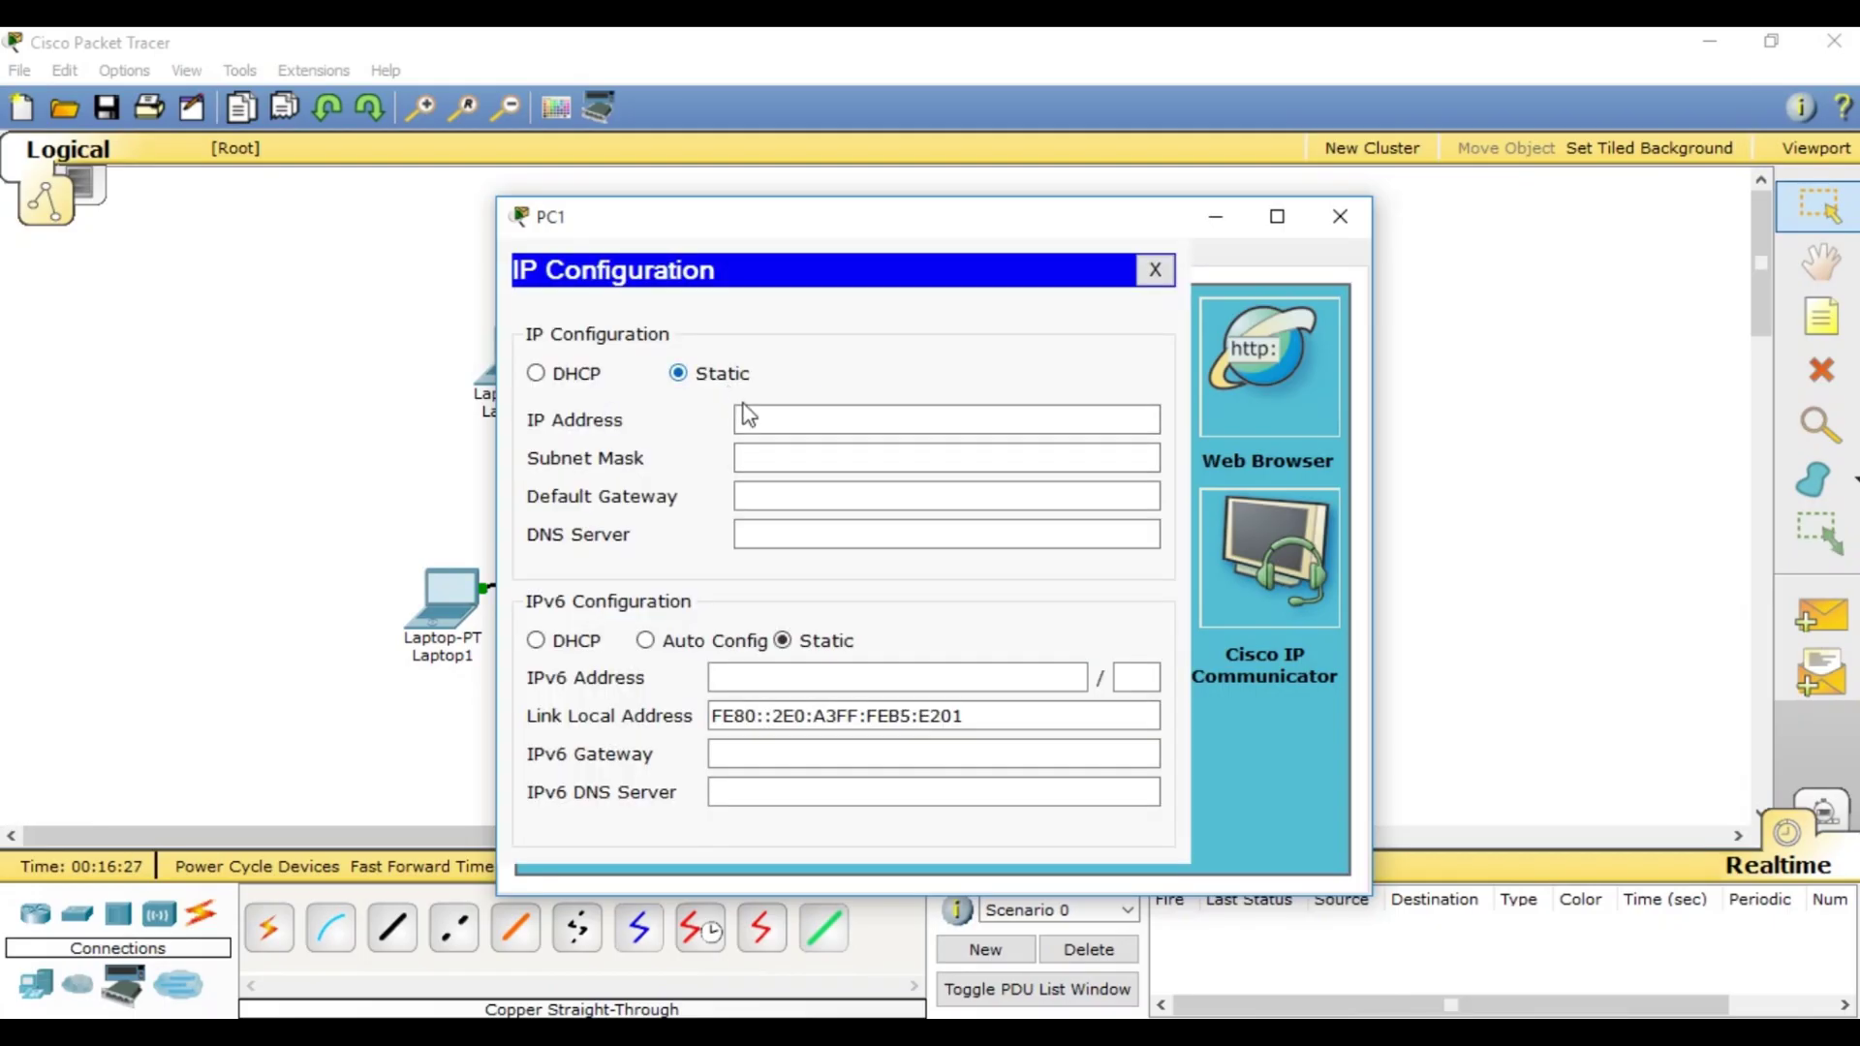
pyautogui.click(781, 461)
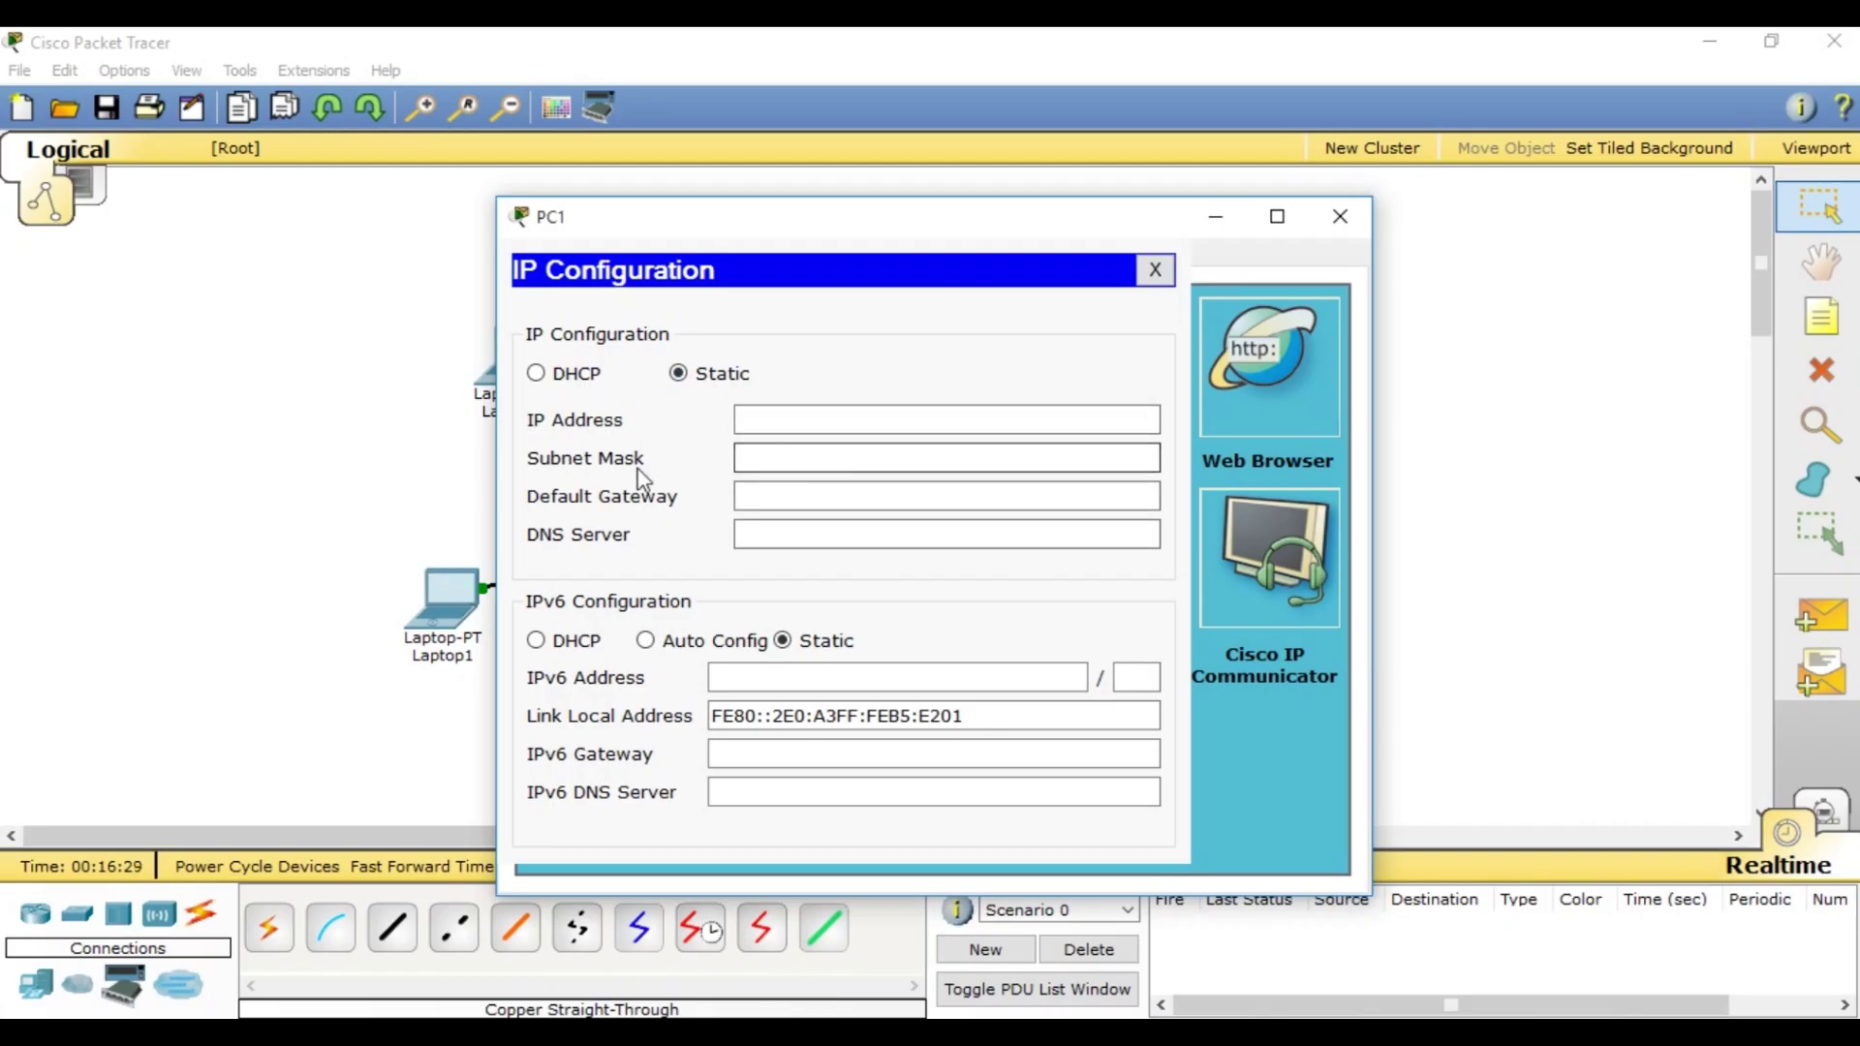
pyautogui.click(548, 380)
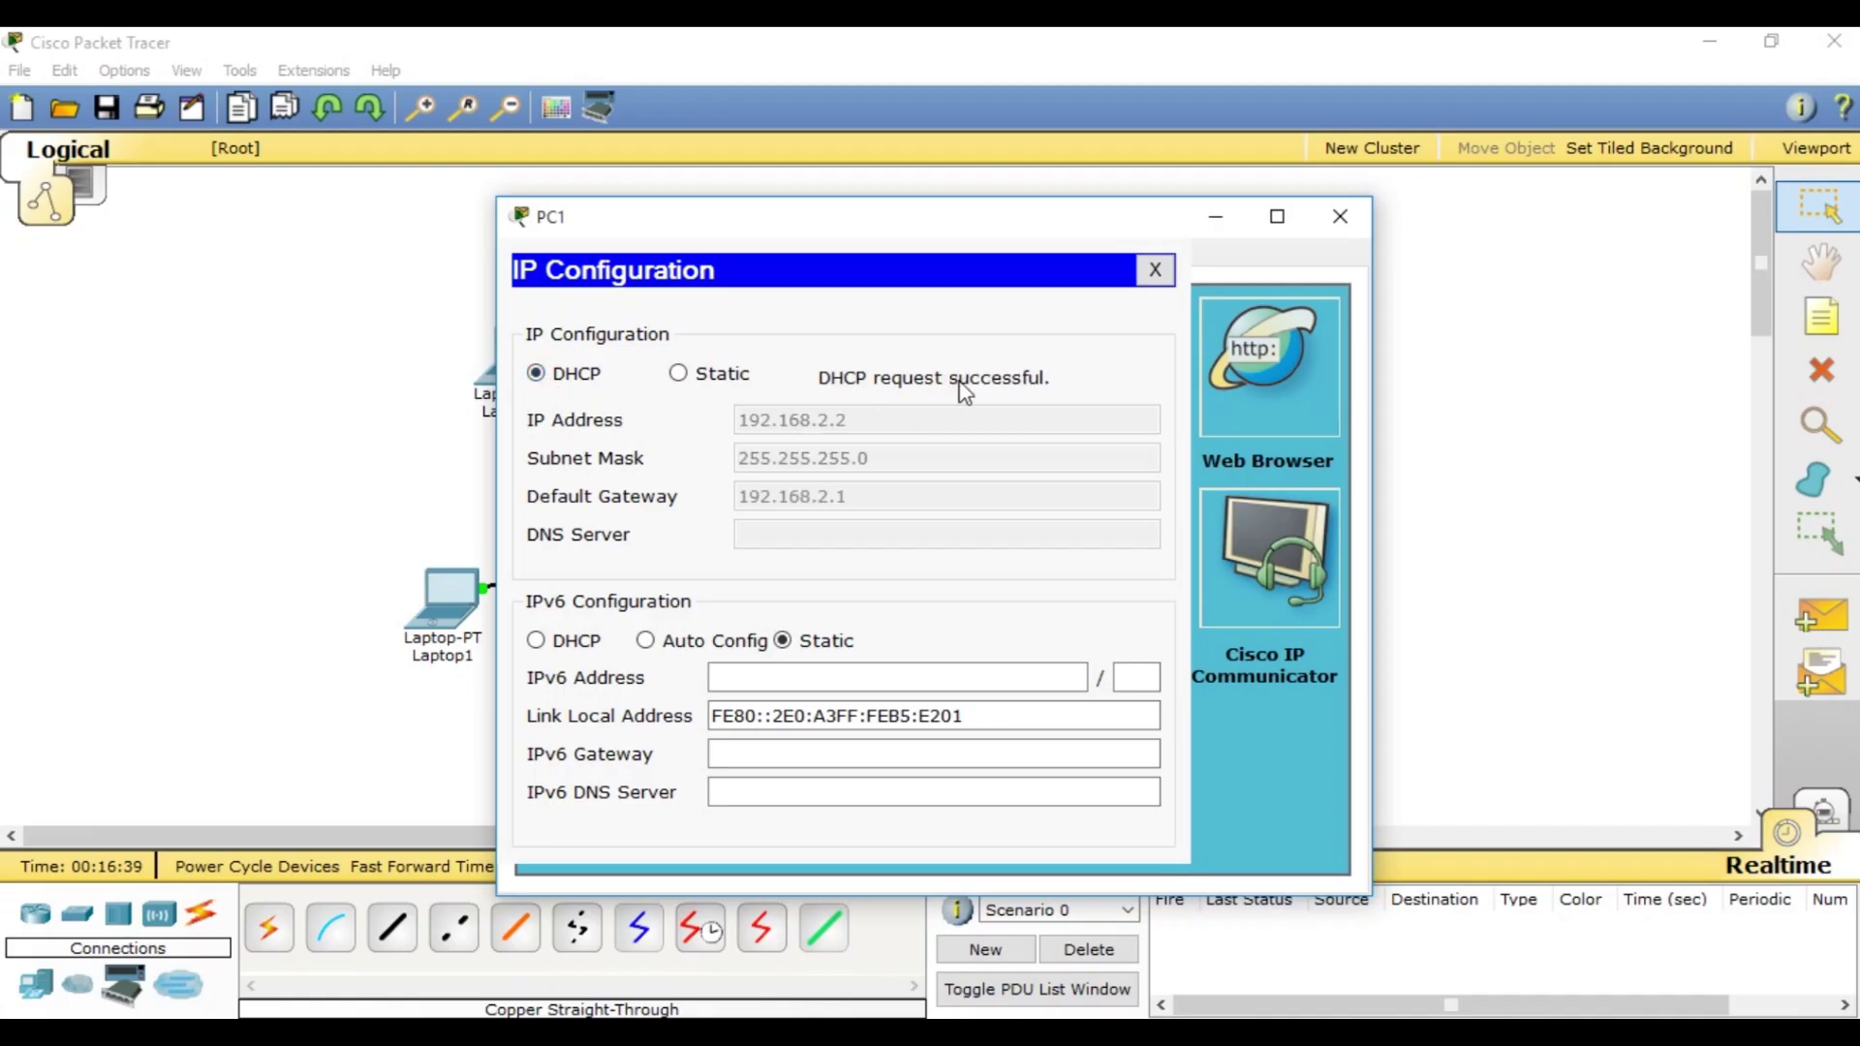
pyautogui.moveTo(880, 242); pyautogui.dragTo(1238, 227)
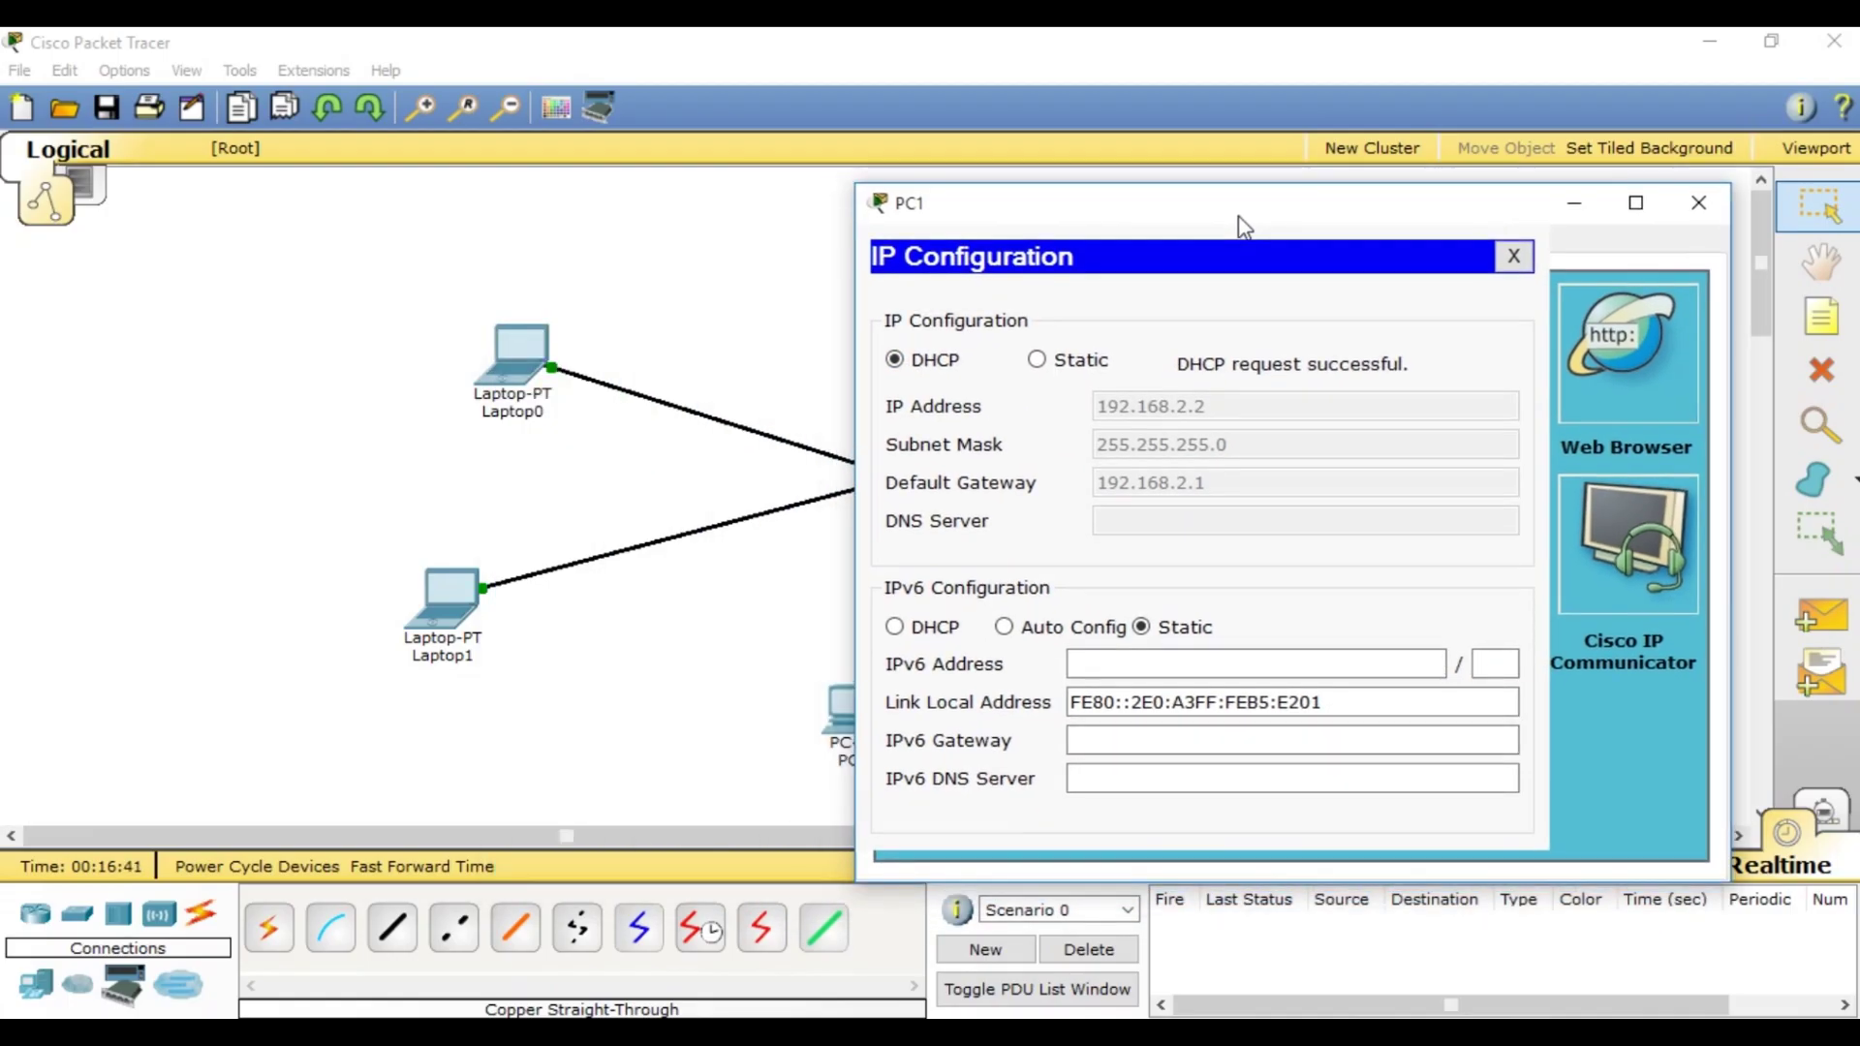
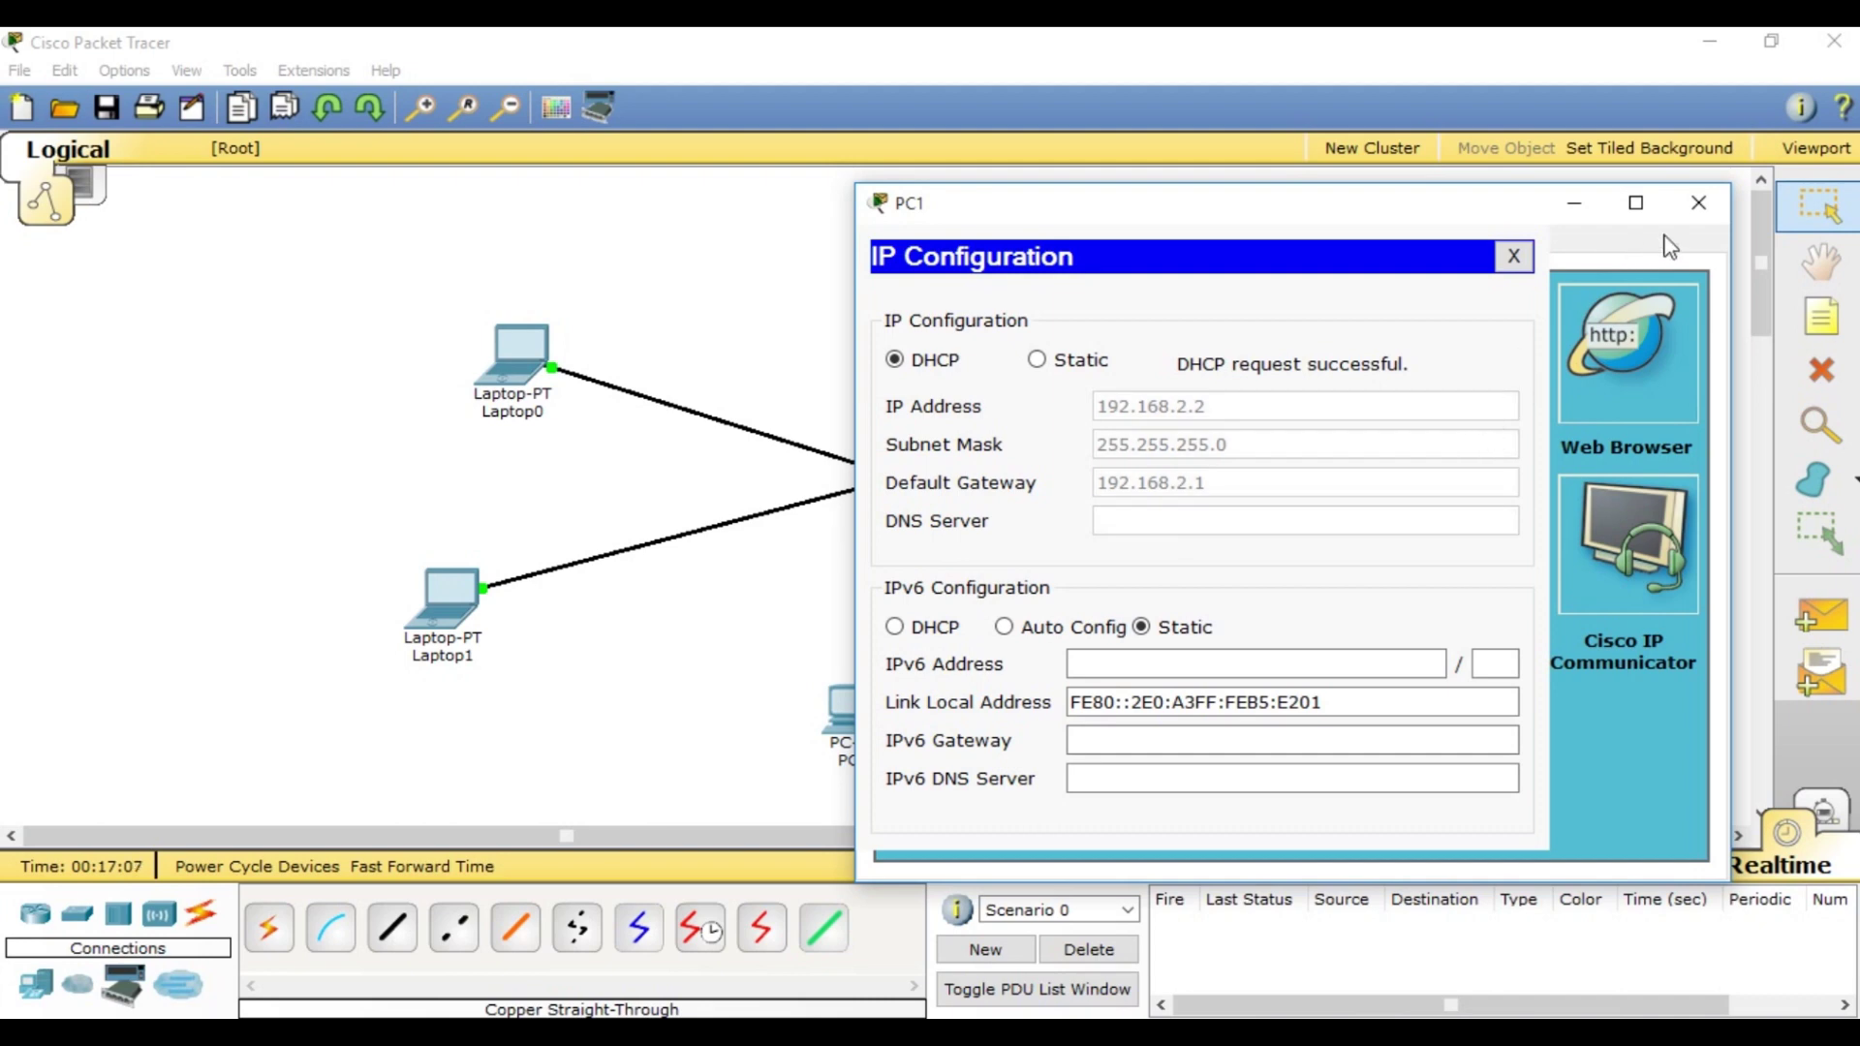
# Close the PC1 window, switch Laptop2's IPv4 configuration from Static to DHCP, and close Laptop2's window
pyautogui.click(1698, 202)
pyautogui.click(1249, 647)
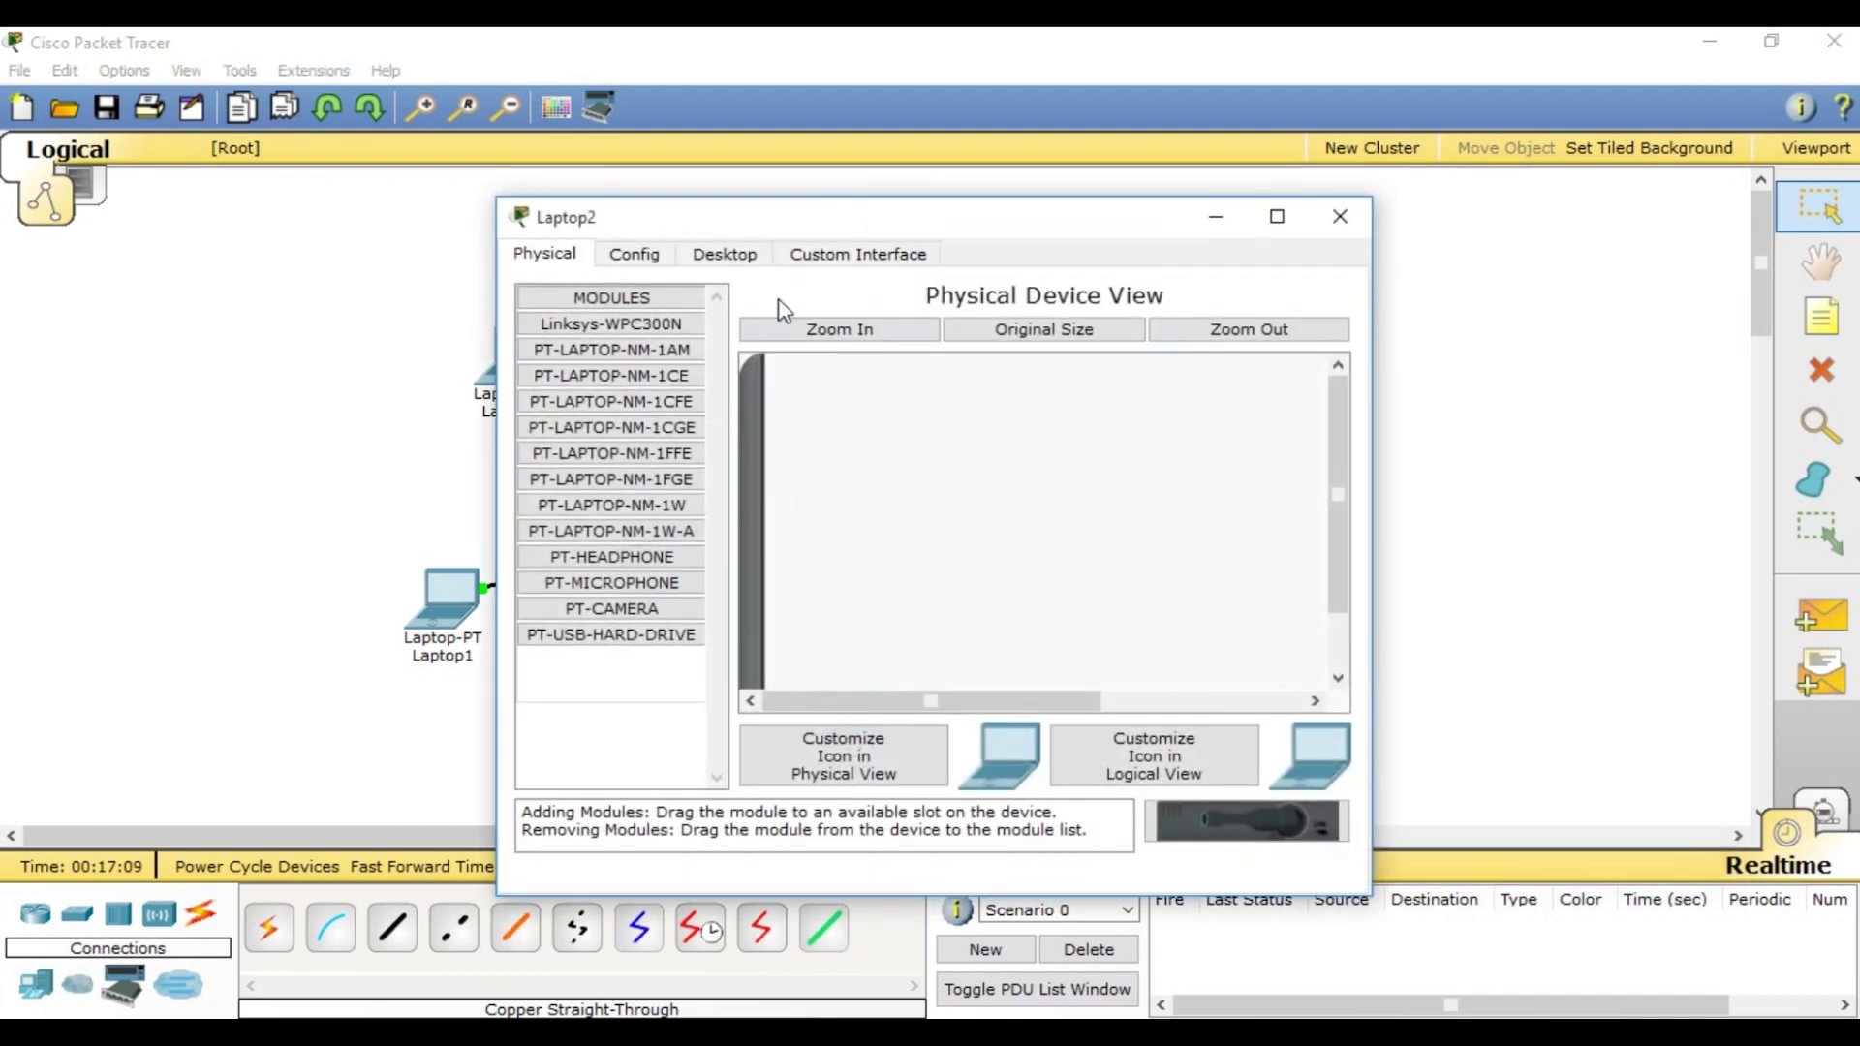
pyautogui.click(725, 254)
pyautogui.click(612, 382)
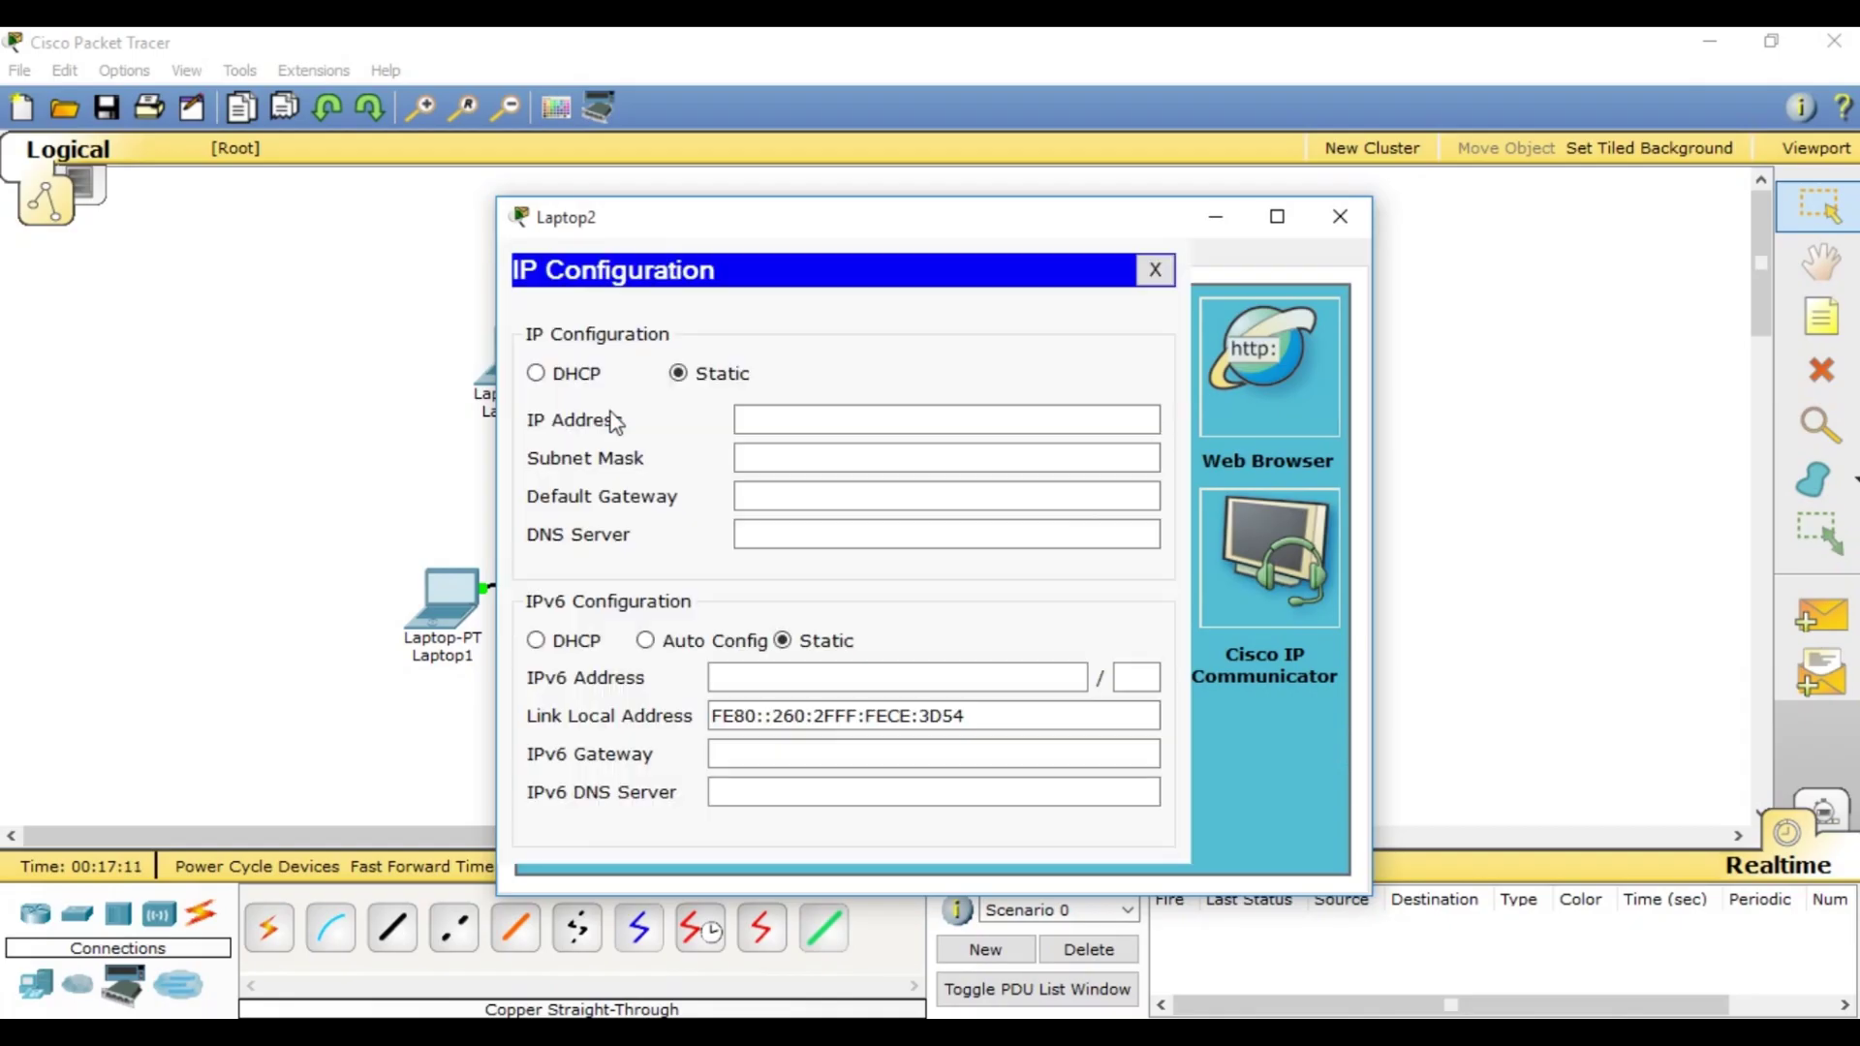
pyautogui.click(568, 375)
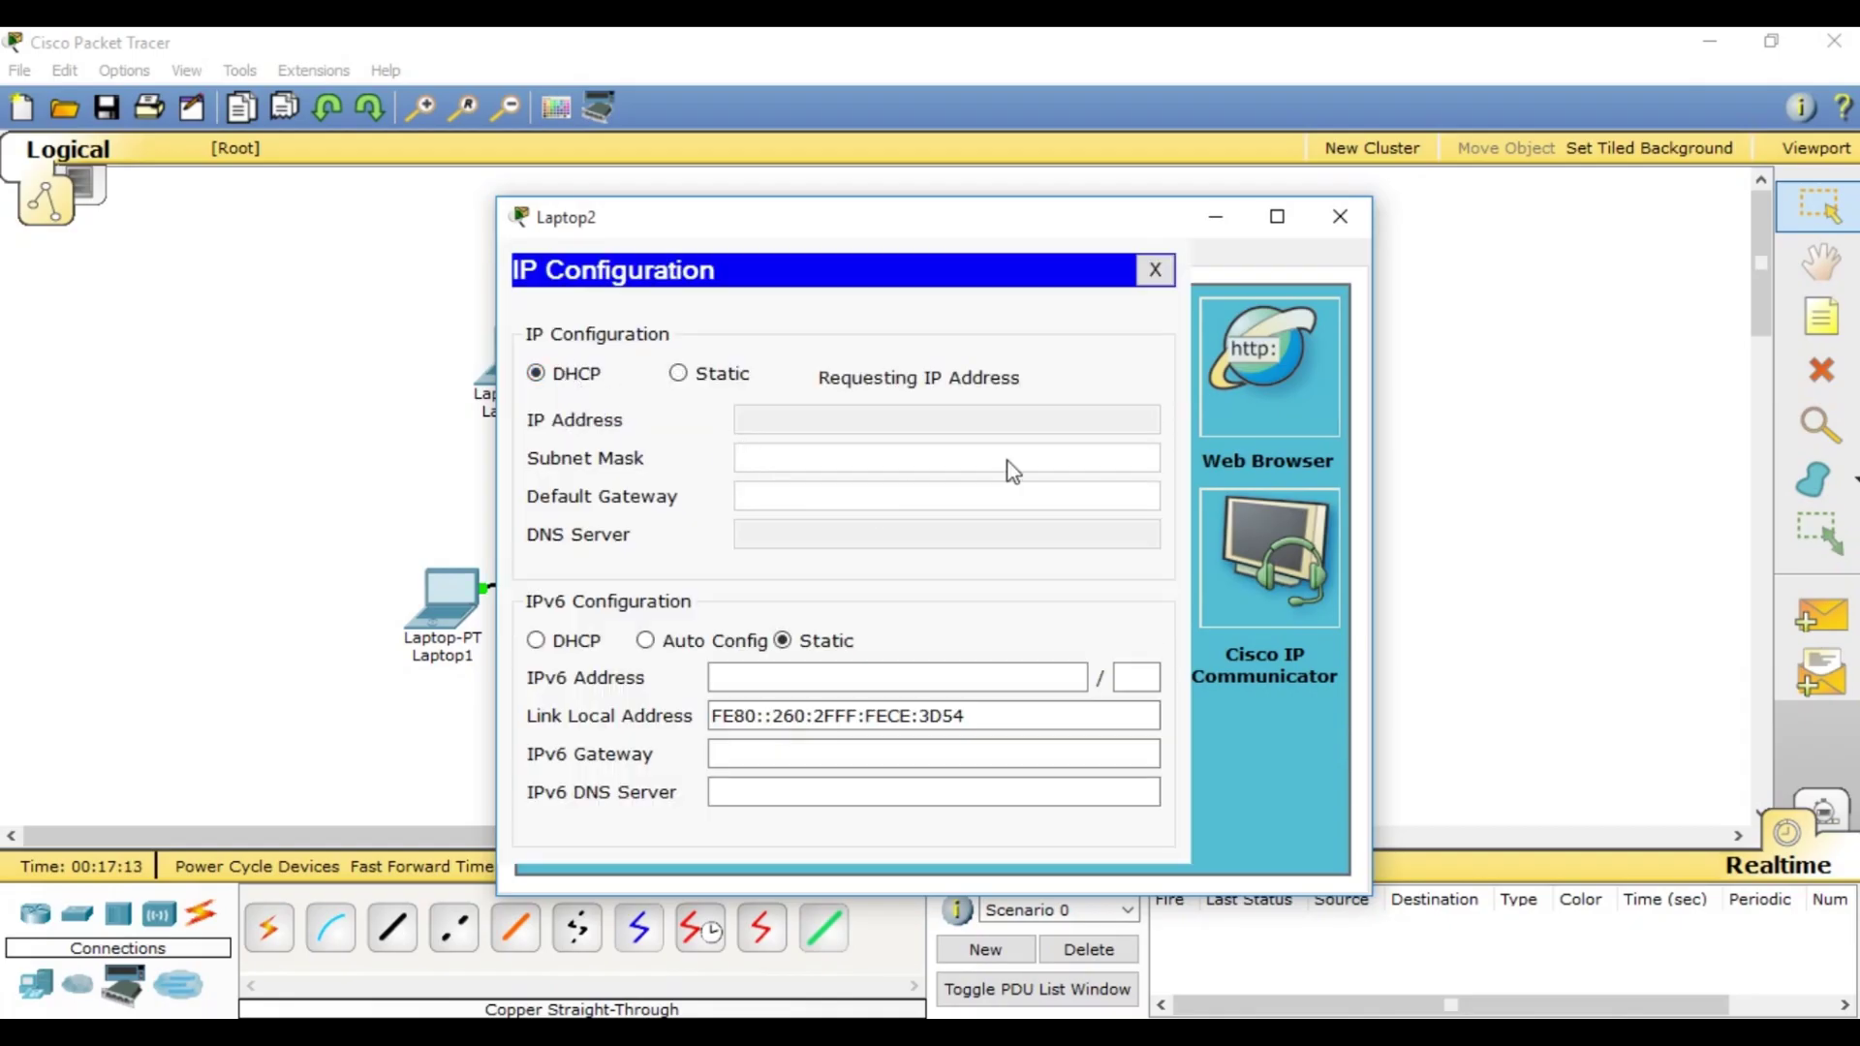
pyautogui.moveTo(842, 230); pyautogui.dragTo(1198, 232)
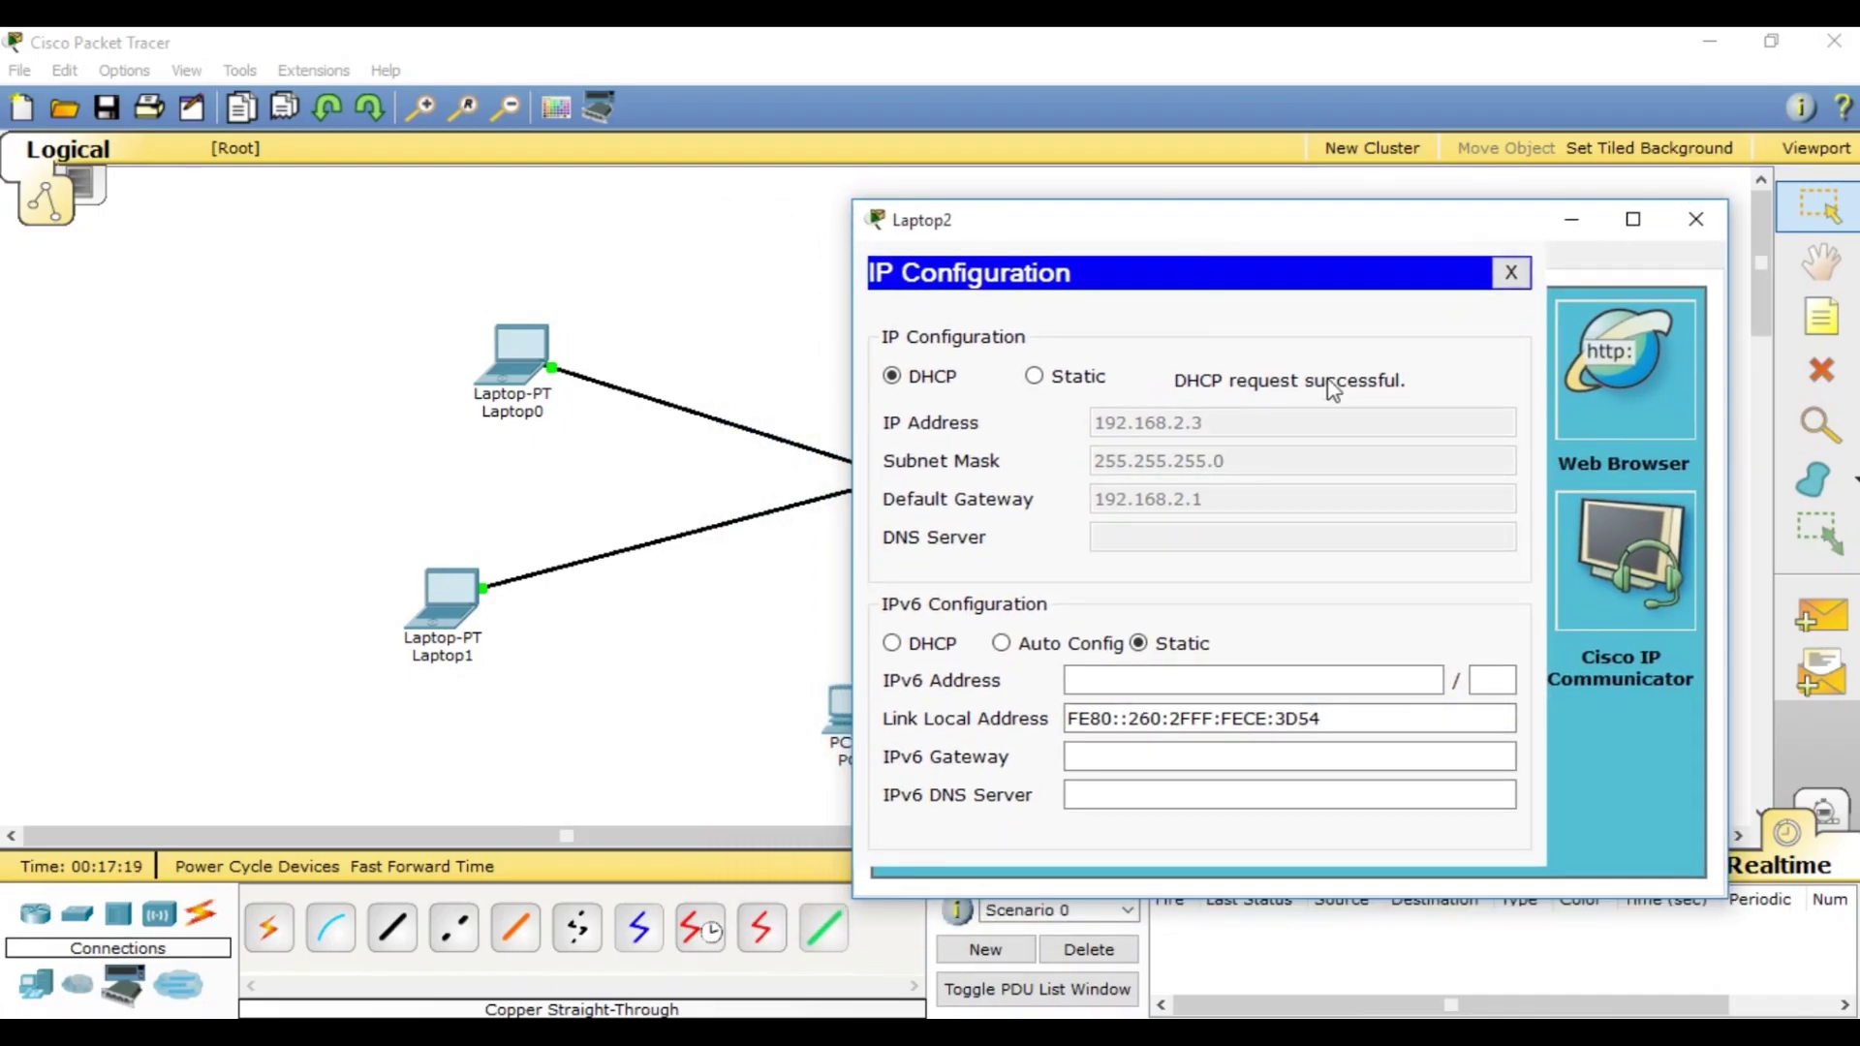
pyautogui.click(1695, 219)
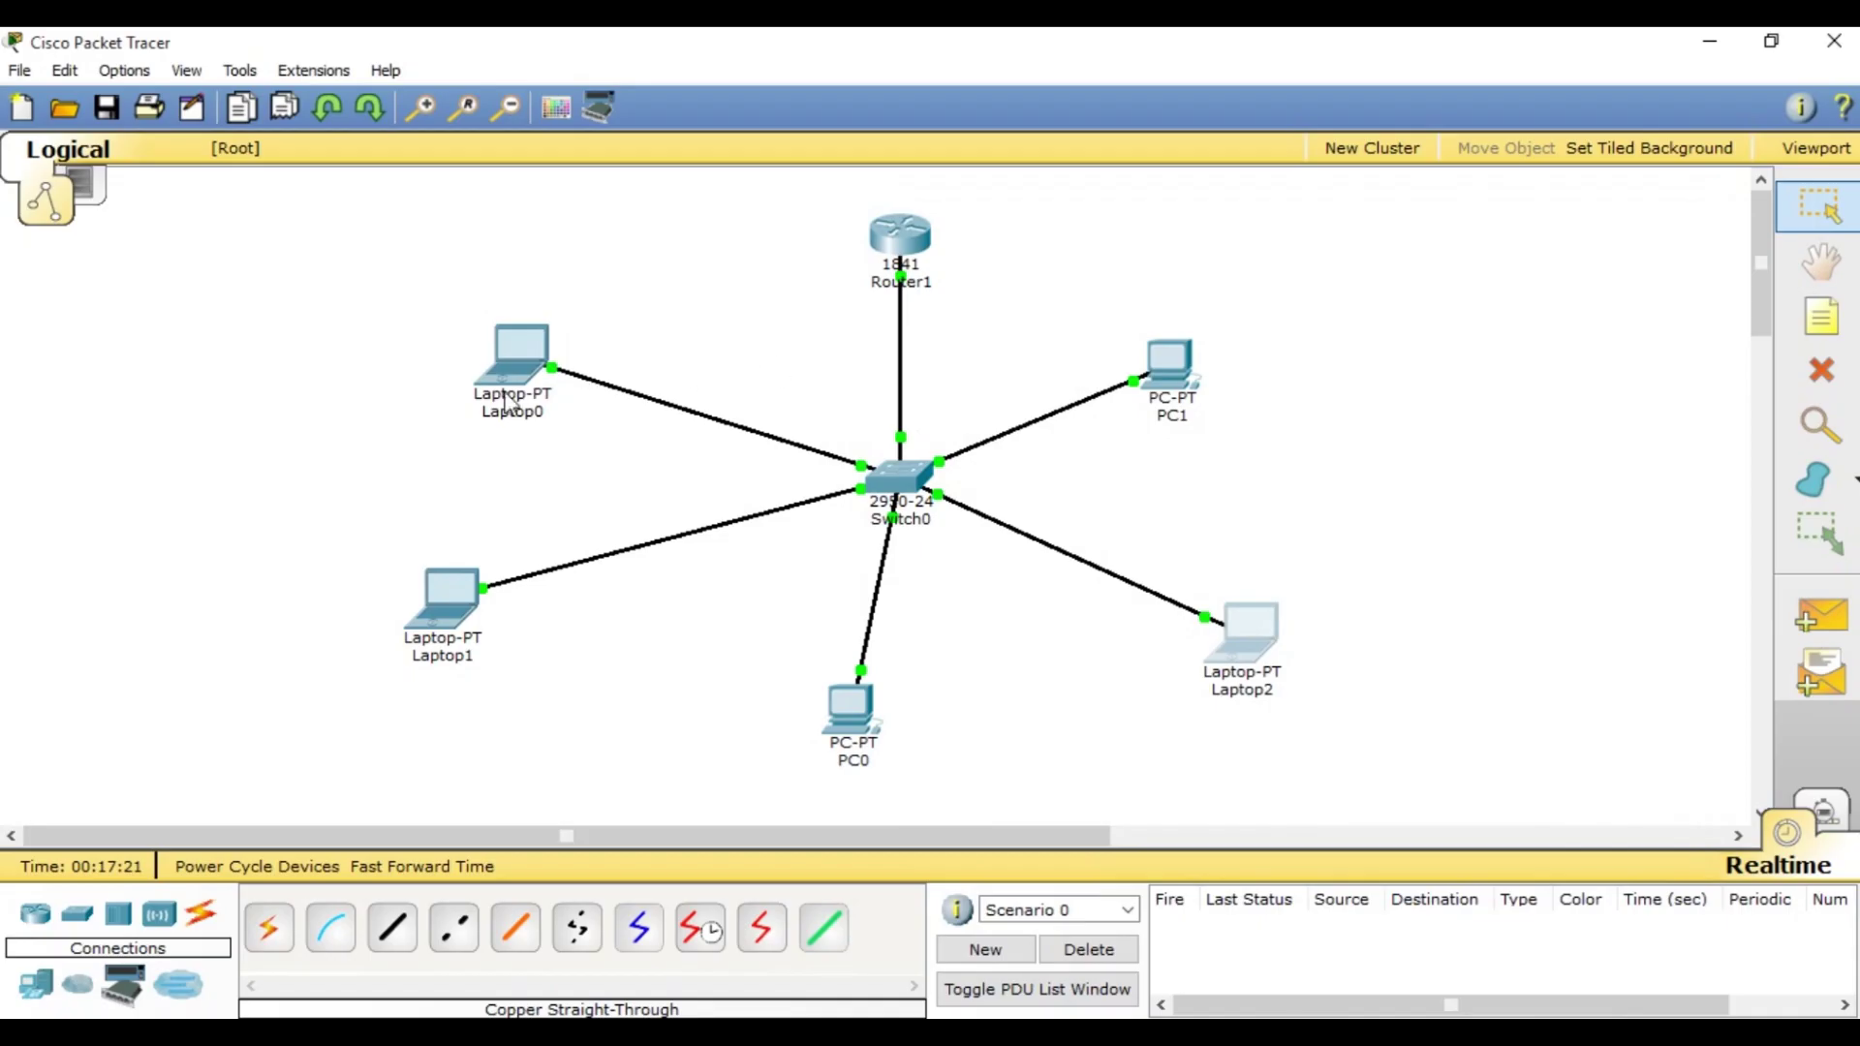
# Set PC0's IPv4 configuration to DHCP so it requests an address from the router, and close its window
pyautogui.click(852, 715)
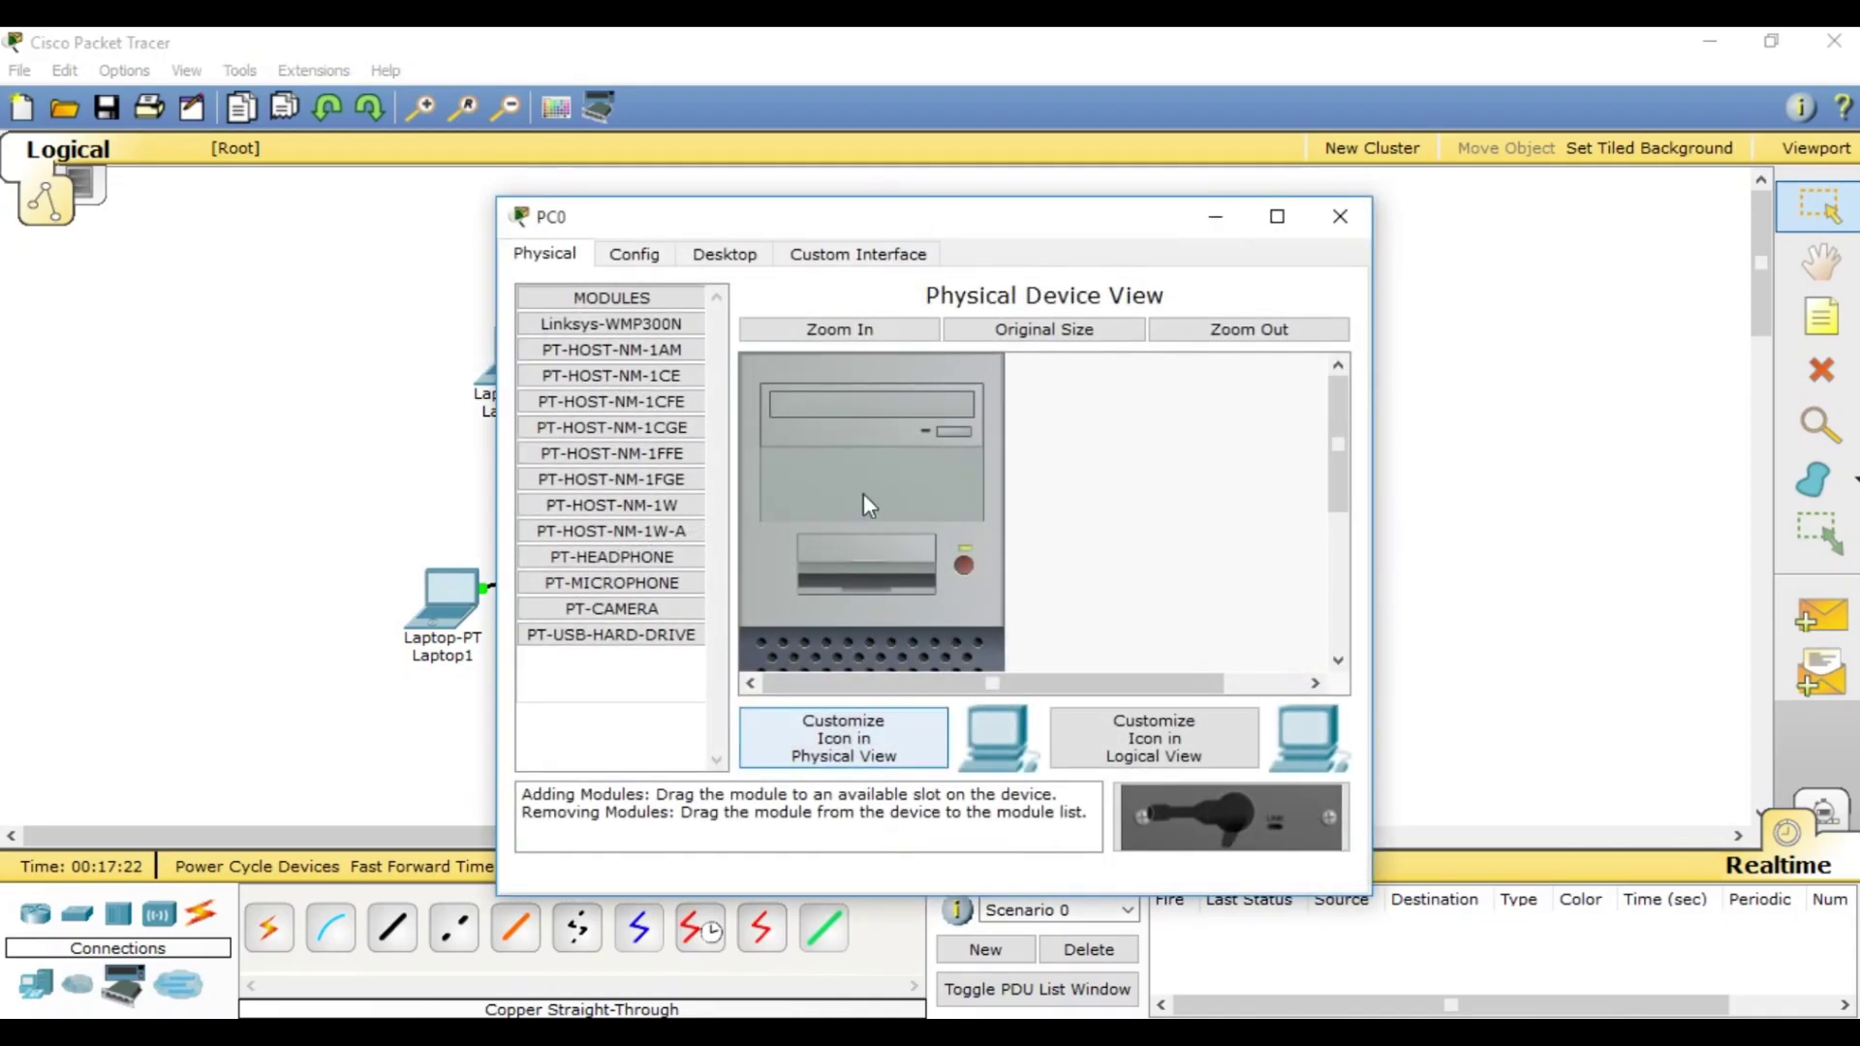
pyautogui.click(724, 254)
pyautogui.click(608, 379)
pyautogui.click(557, 377)
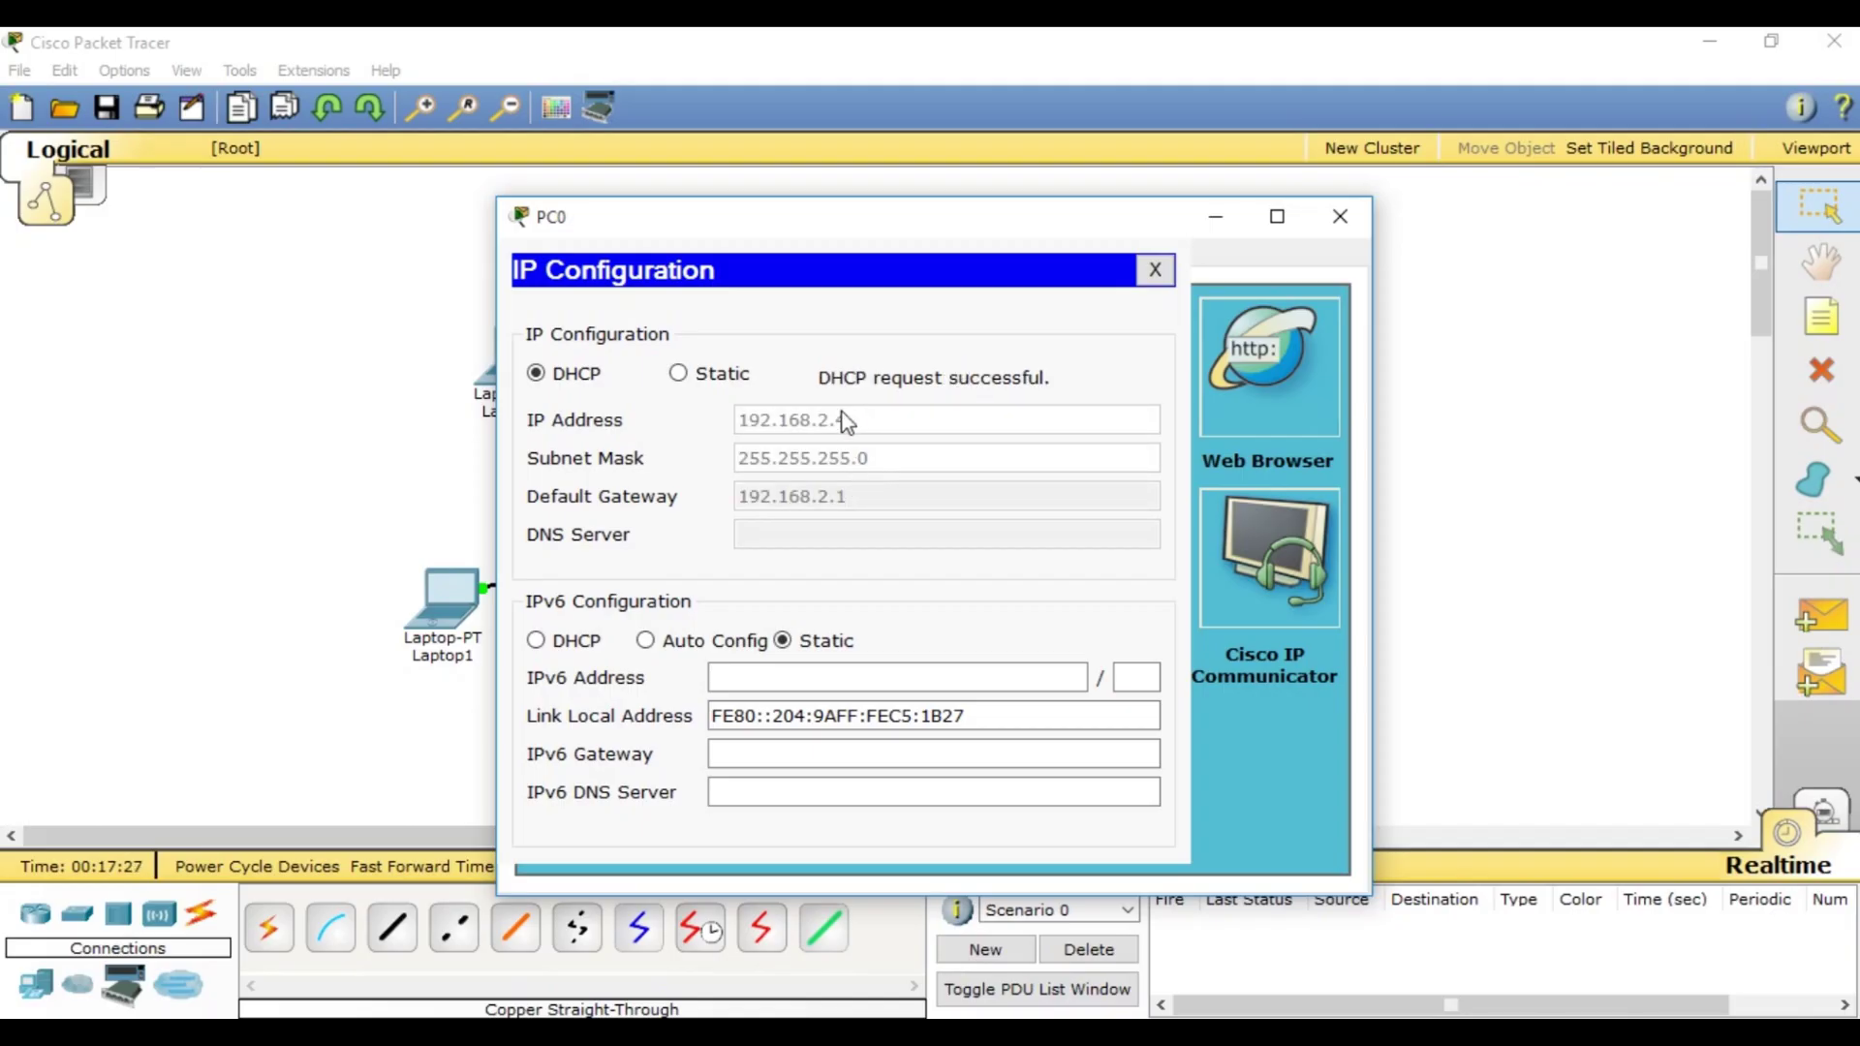
pyautogui.click(1339, 232)
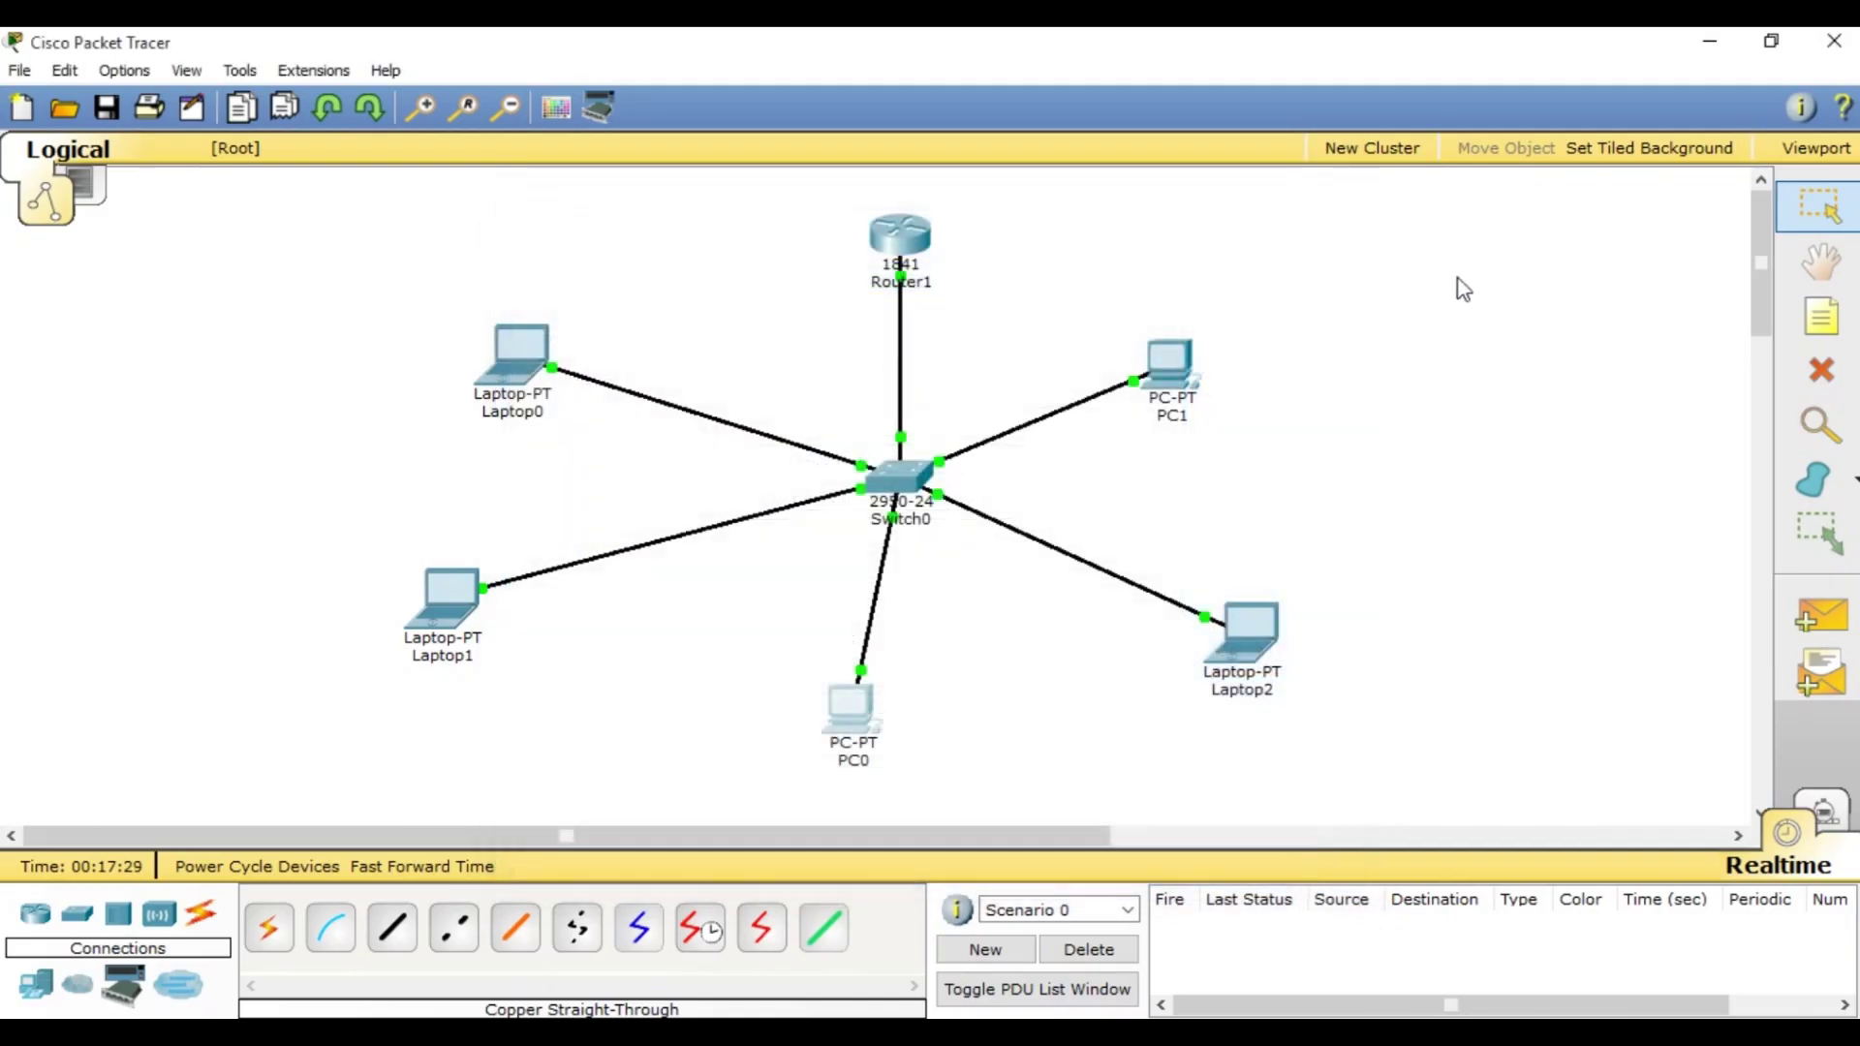
# Set Laptop1's IPv4 configuration to DHCP, move its window clear of the laptops, and close it
pyautogui.click(439, 625)
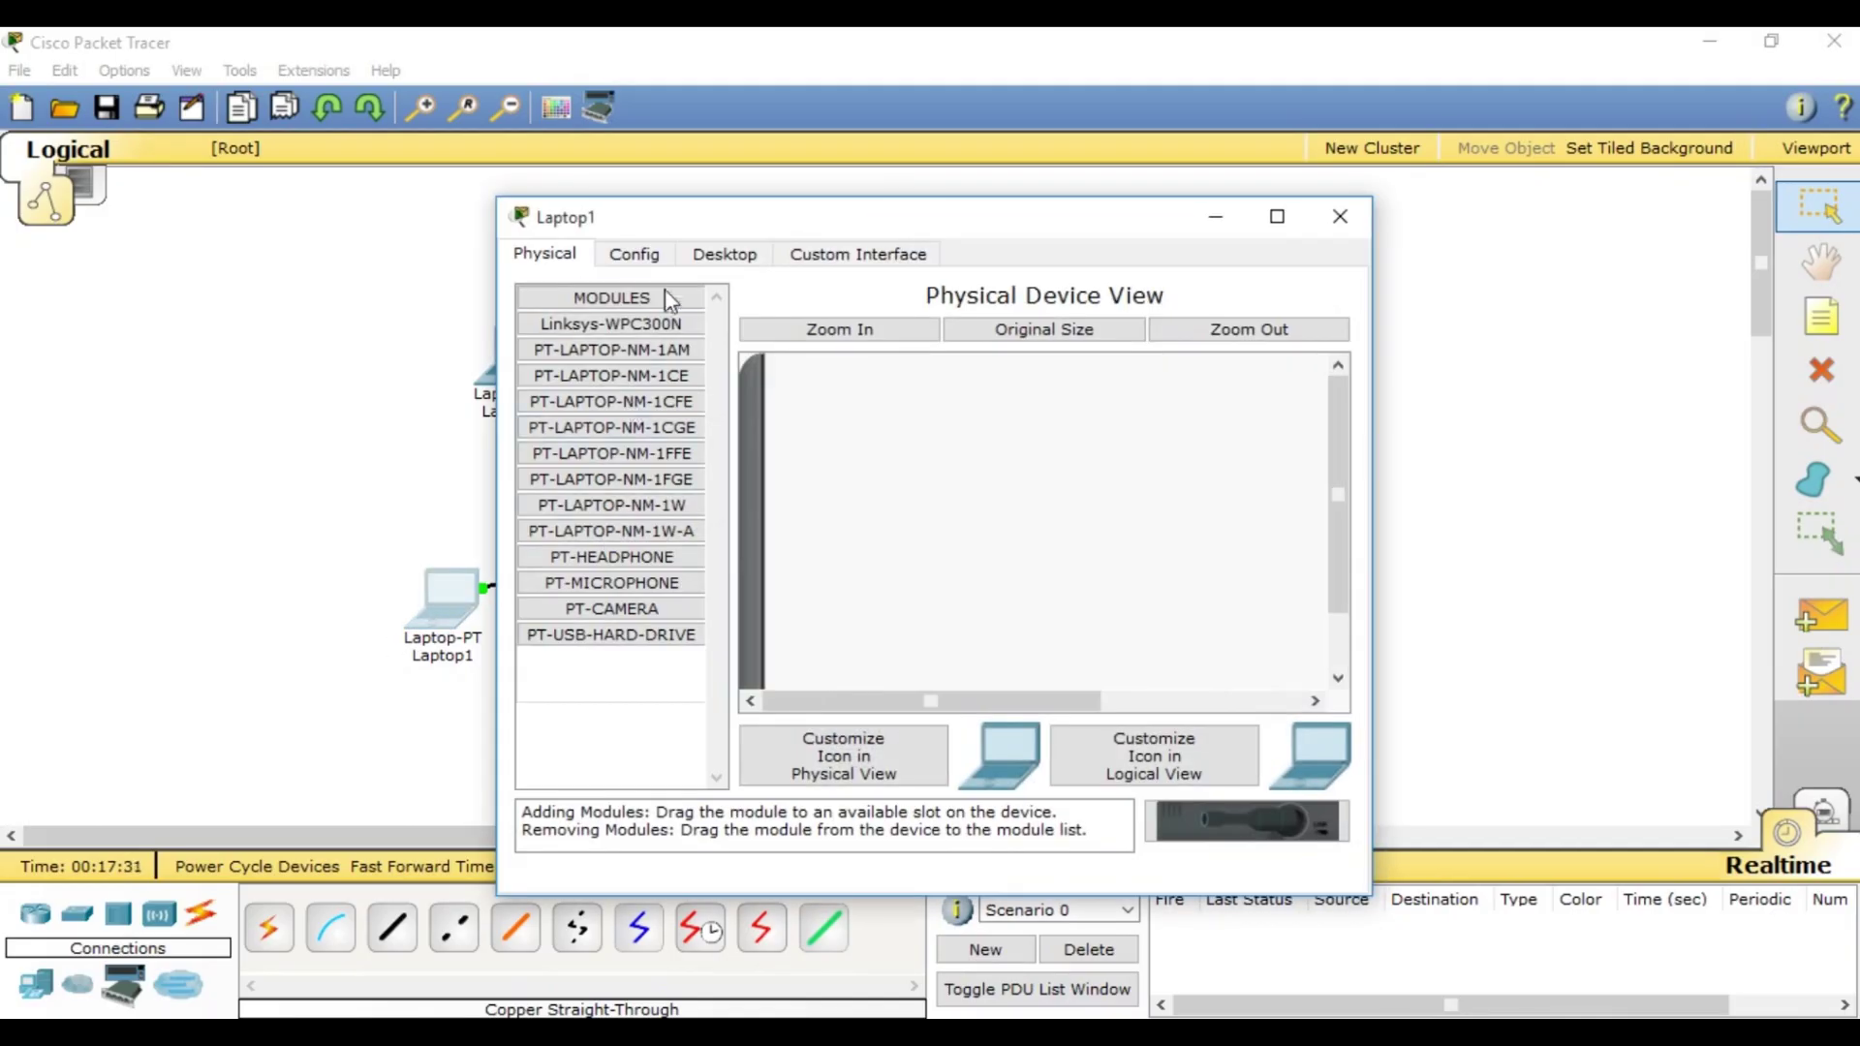
pyautogui.click(694, 258)
pyautogui.click(616, 392)
pyautogui.click(559, 384)
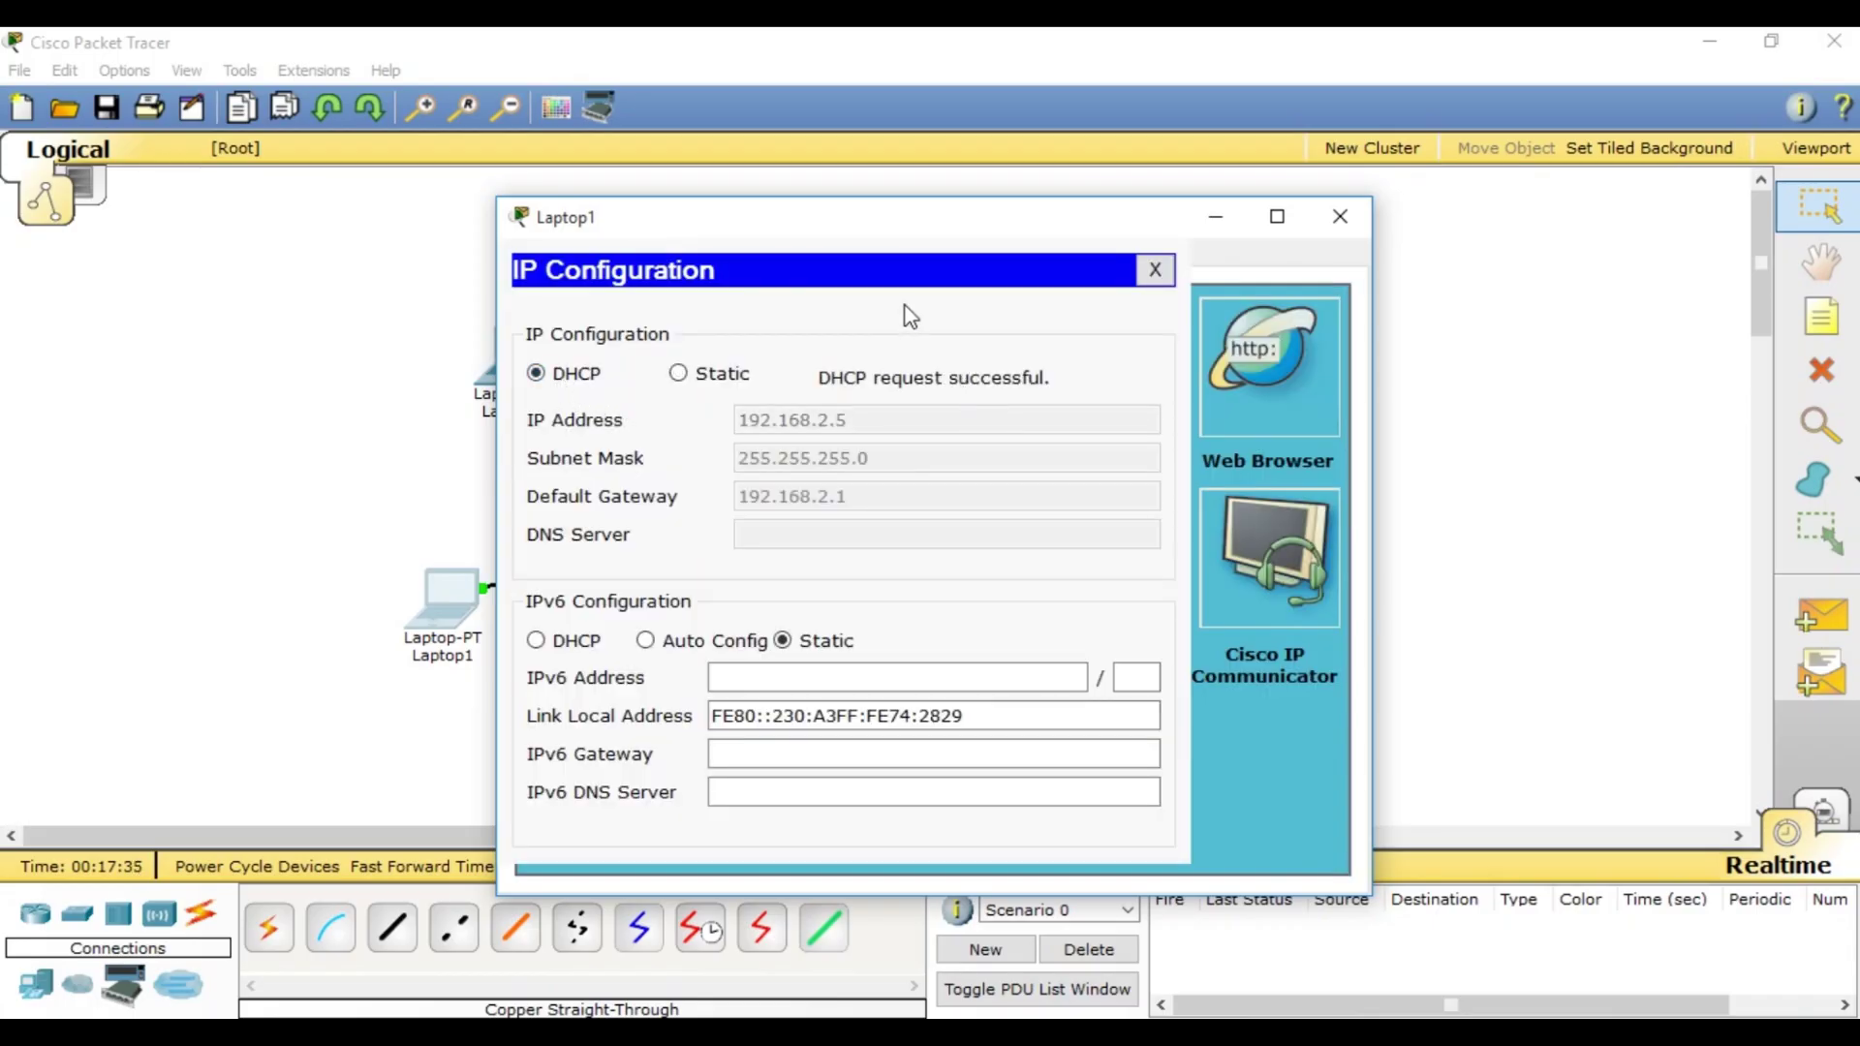
pyautogui.moveTo(899, 240); pyautogui.dragTo(1148, 226)
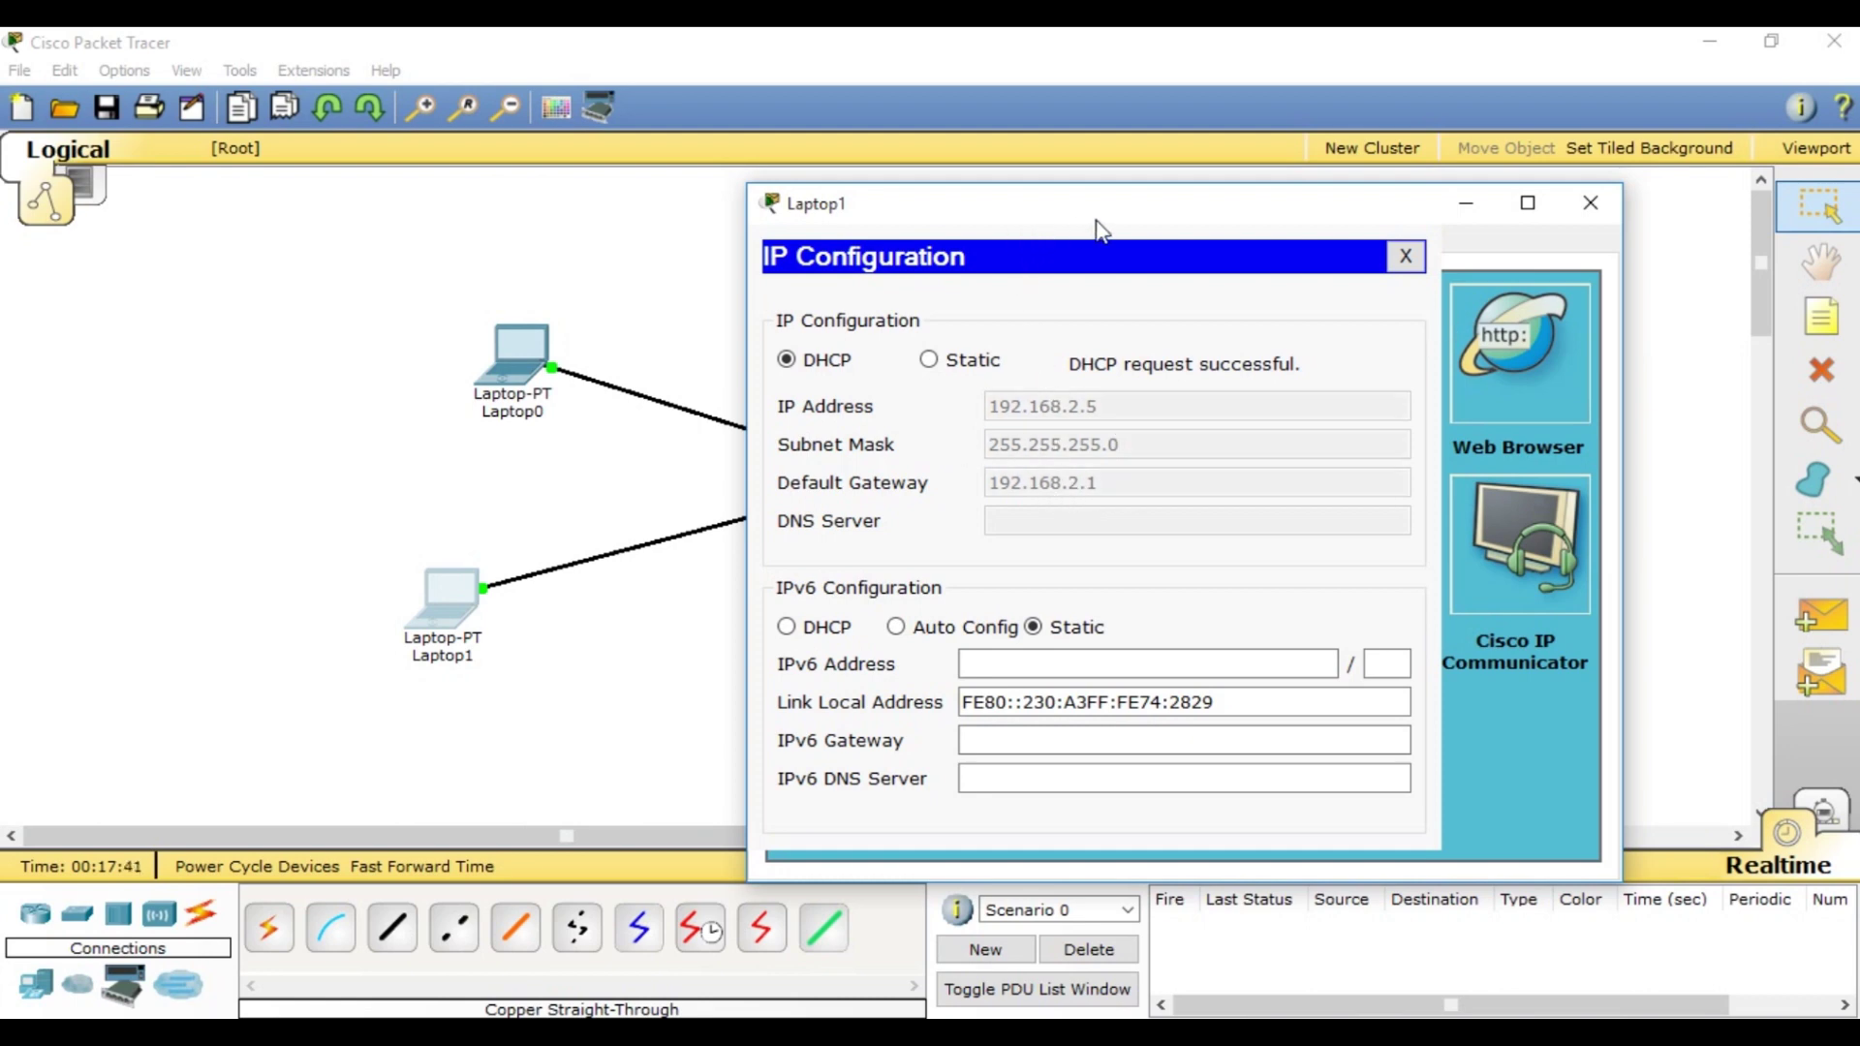
pyautogui.moveTo(1024, 215); pyautogui.dragTo(1133, 230)
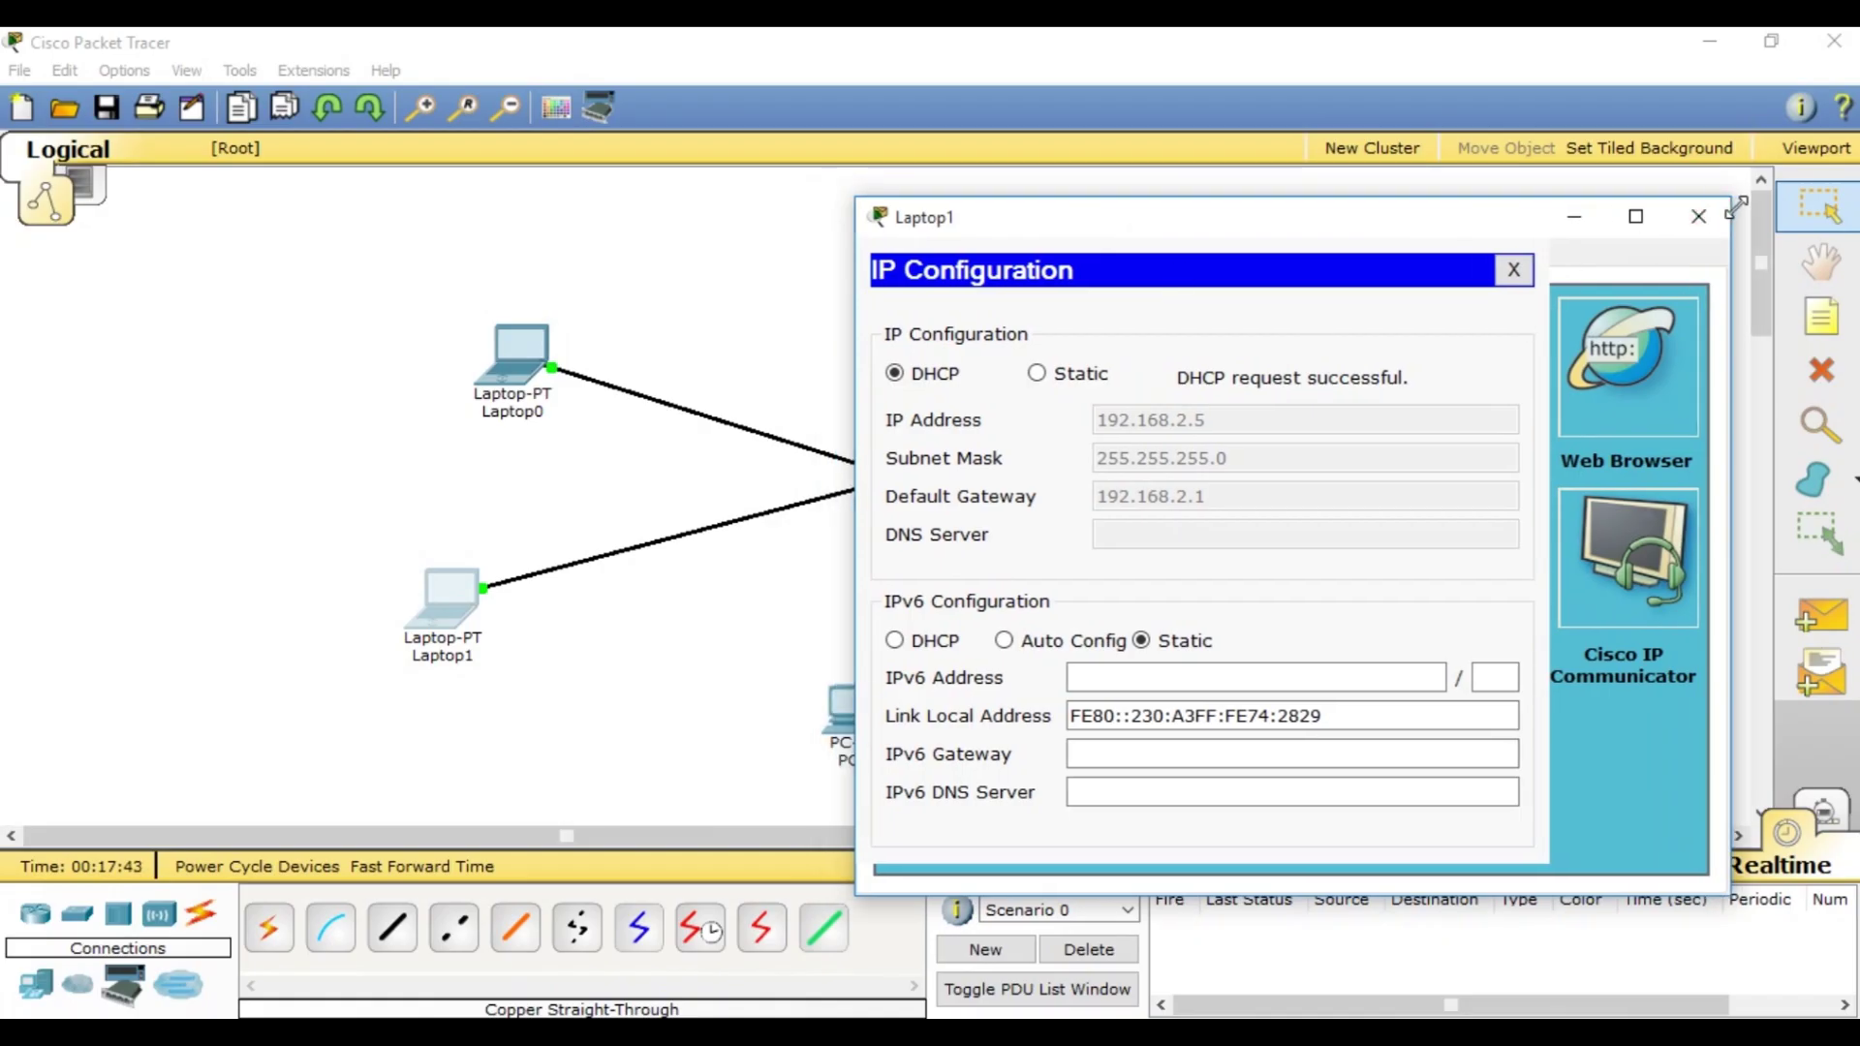
pyautogui.click(1698, 215)
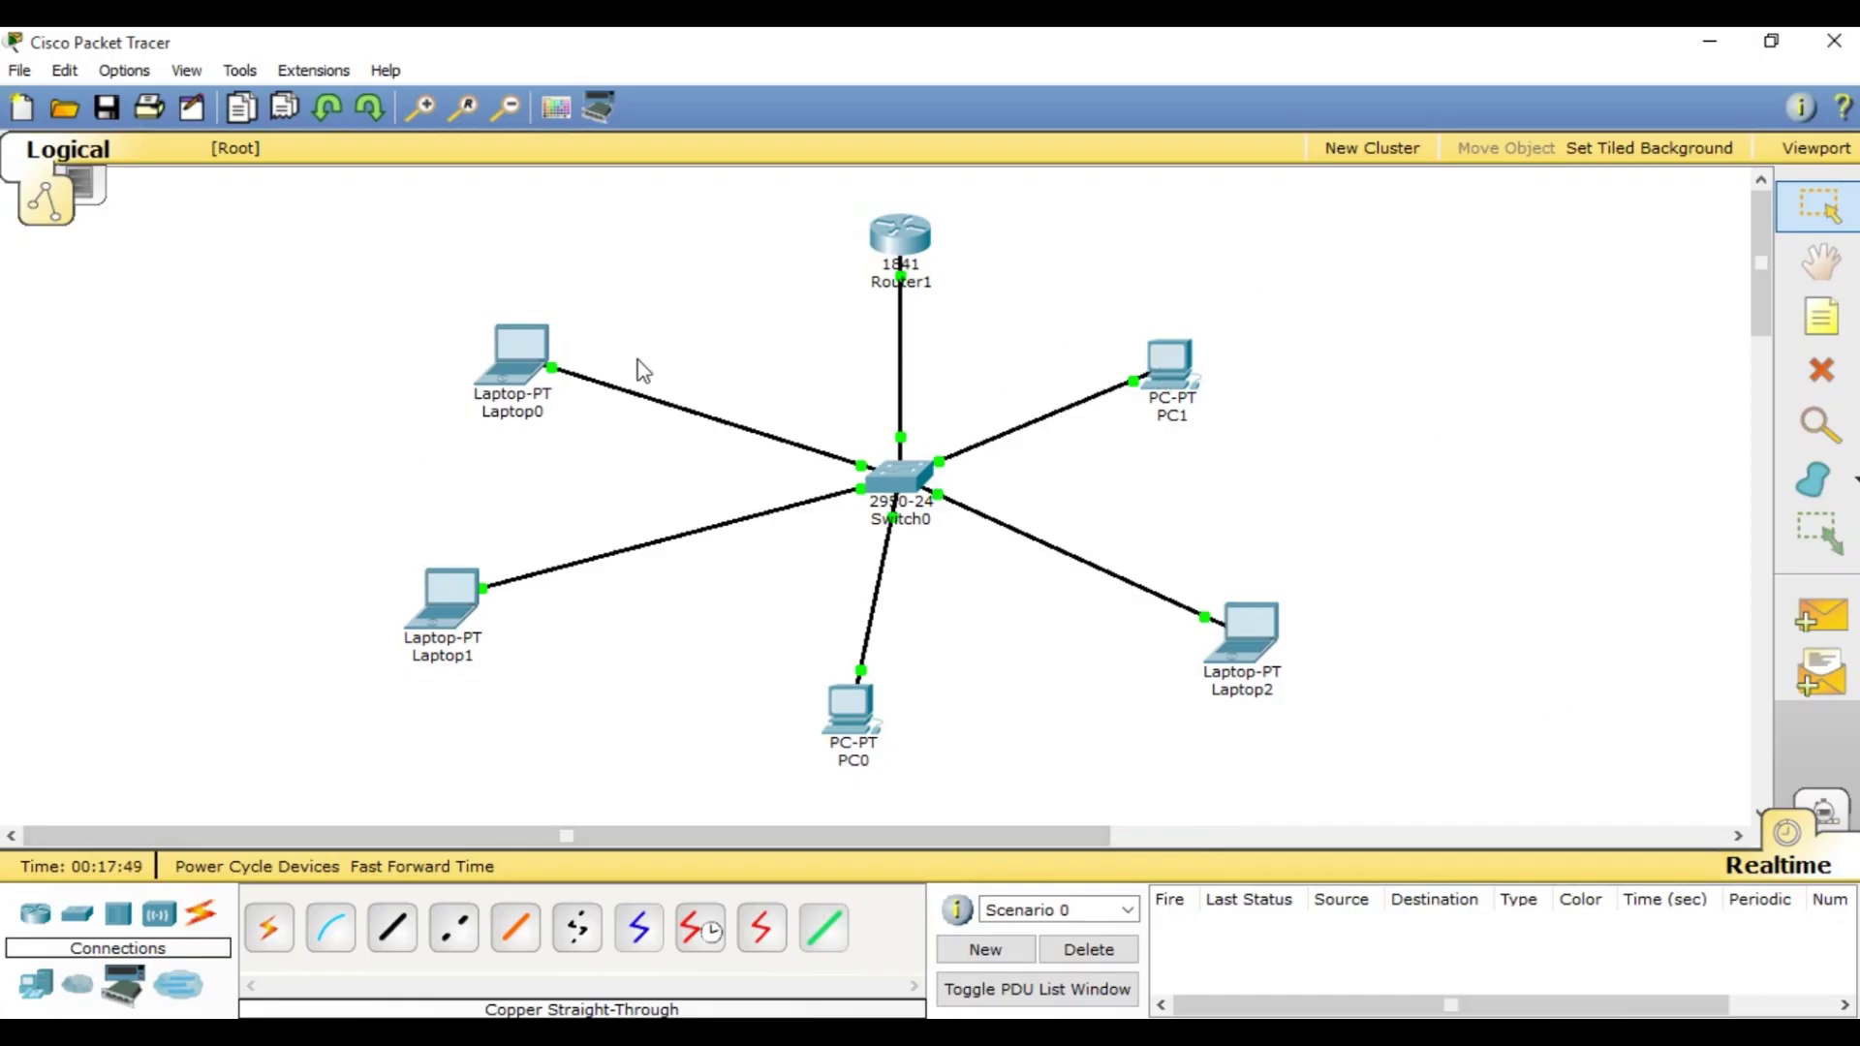
pyautogui.moveTo(821, 213); pyautogui.dragTo(1077, 350)
pyautogui.moveTo(422, 294); pyautogui.dragTo(1389, 787)
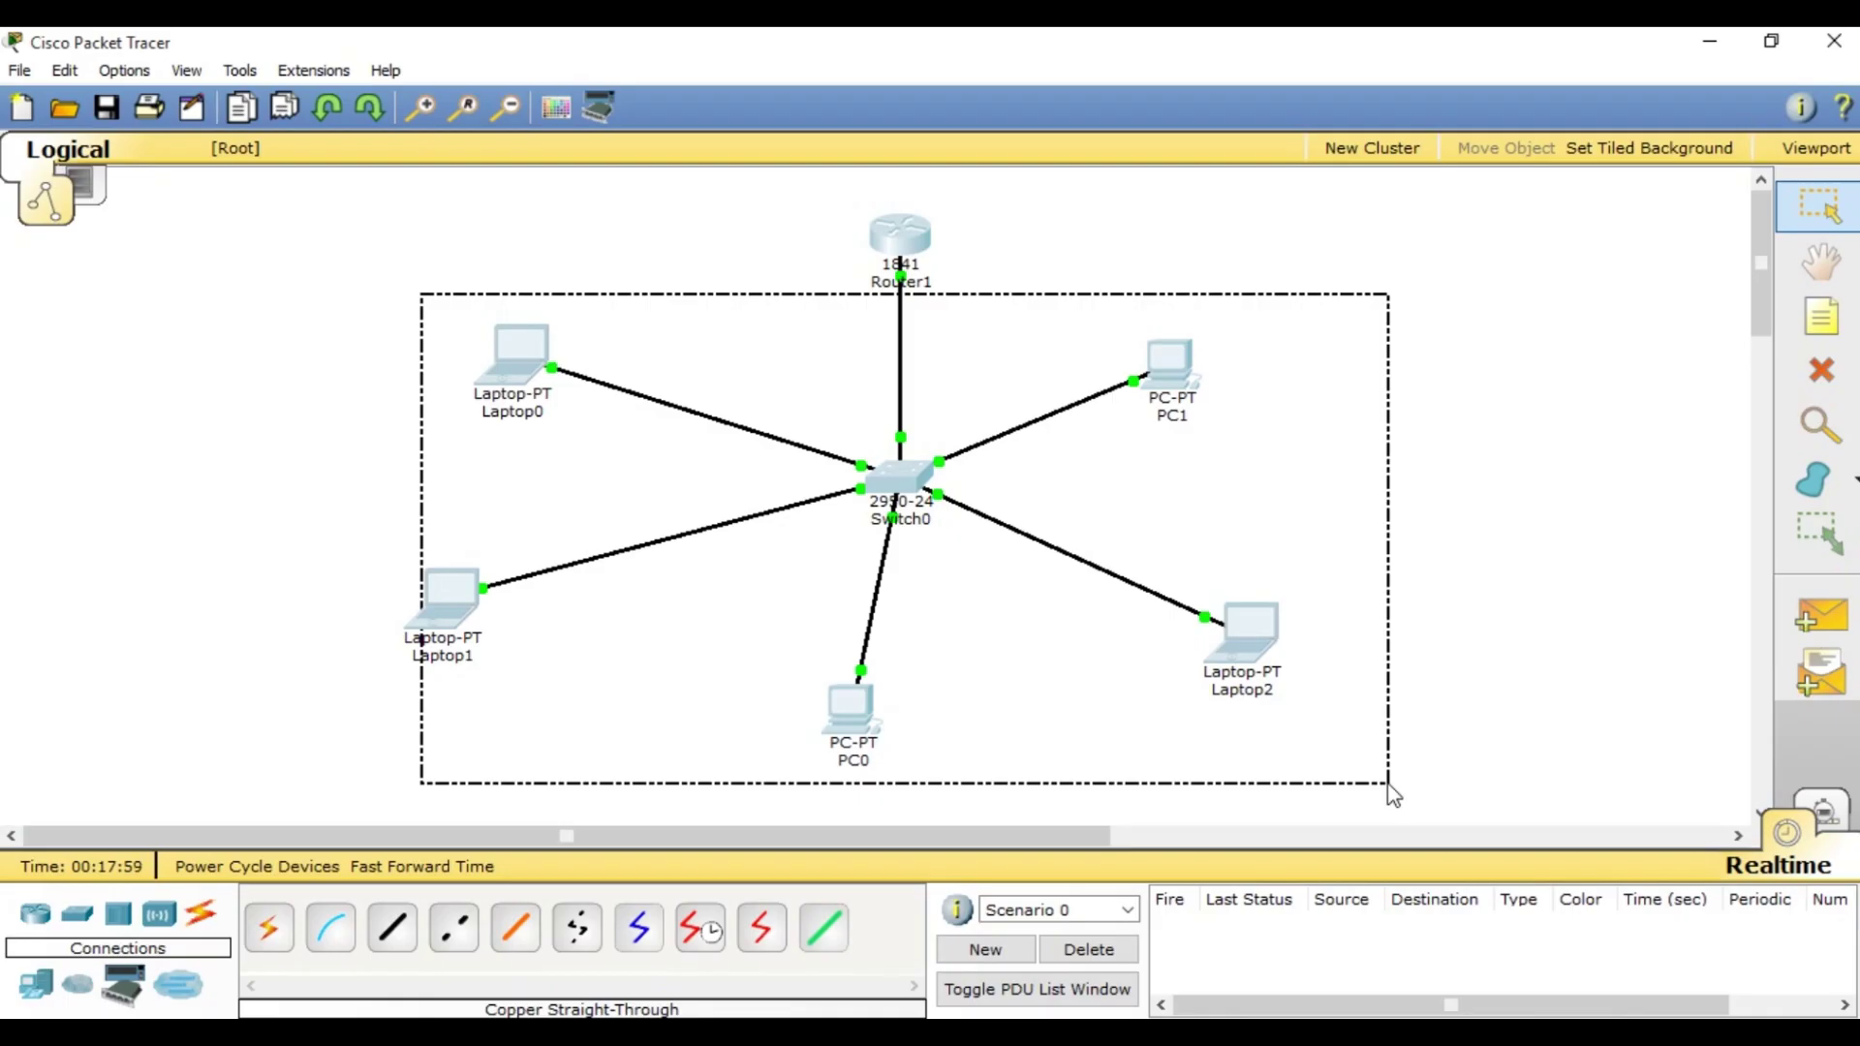
pyautogui.moveTo(1389, 786); pyautogui.dragTo(1389, 787)
pyautogui.moveTo(812, 179); pyautogui.dragTo(987, 327)
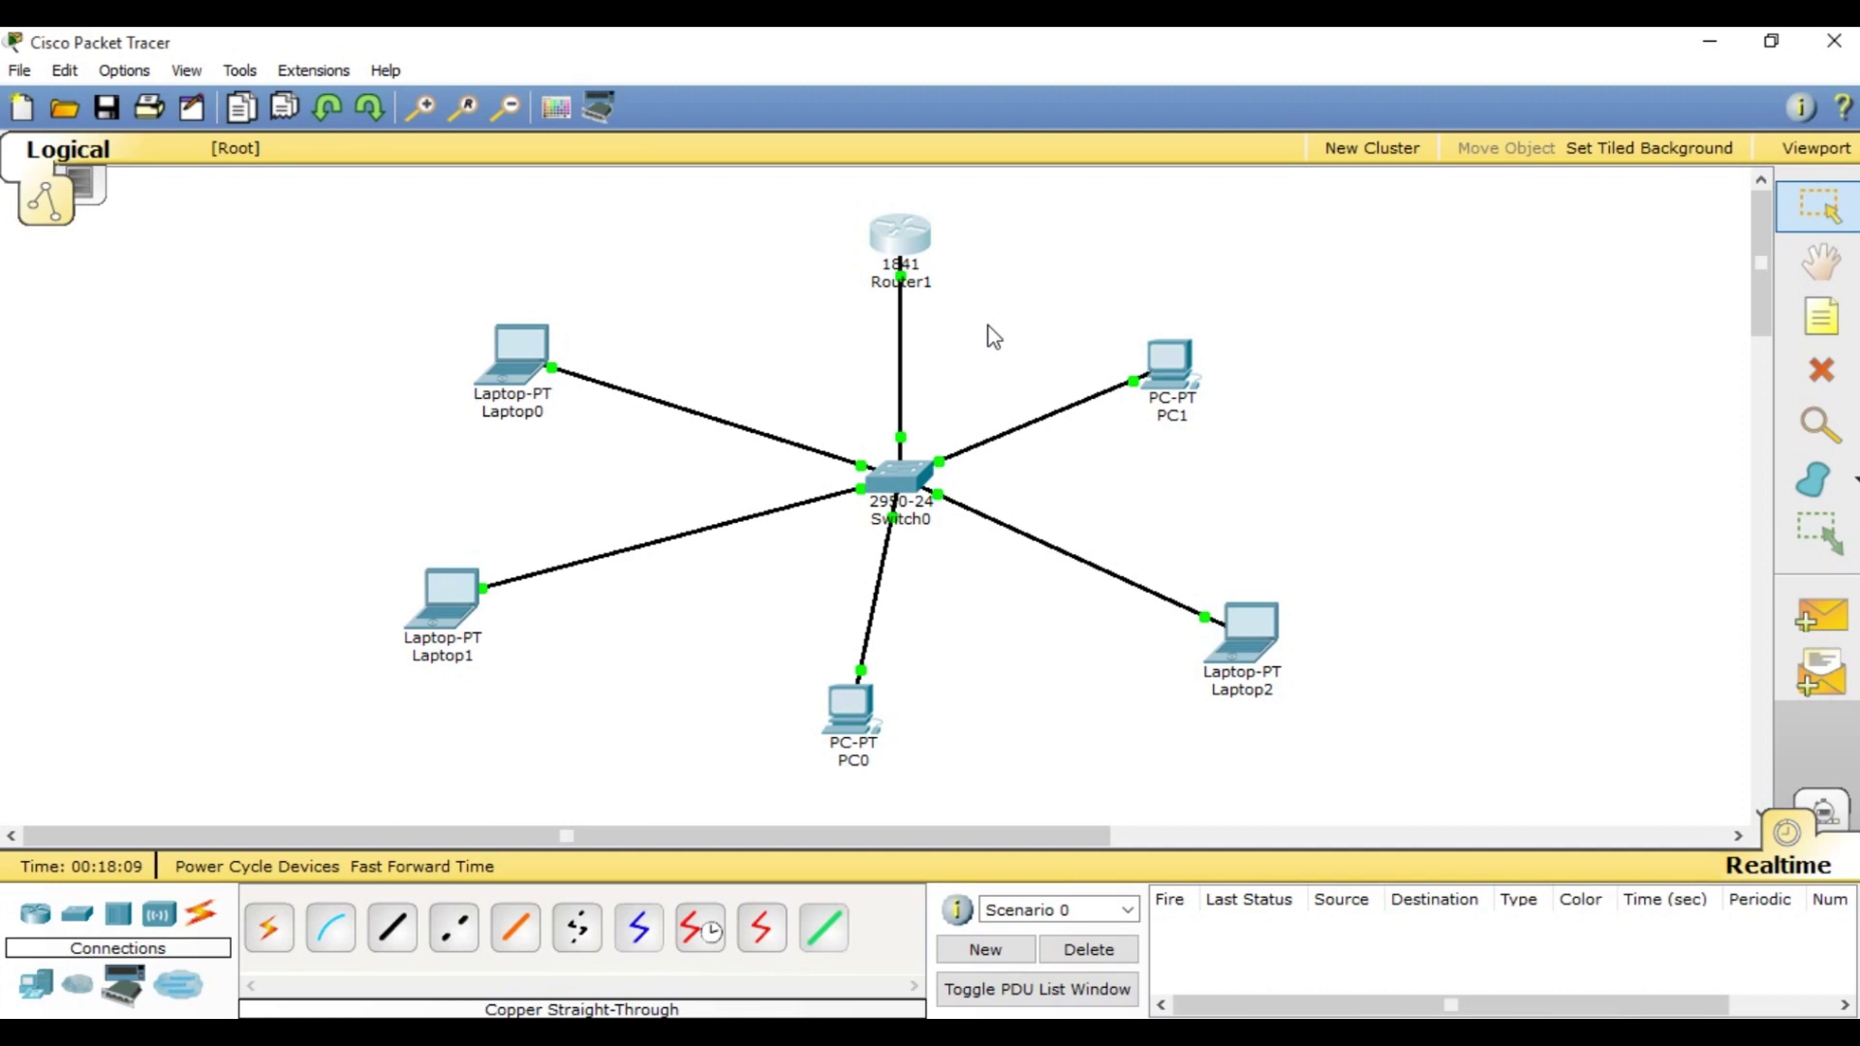
pyautogui.click(1019, 325)
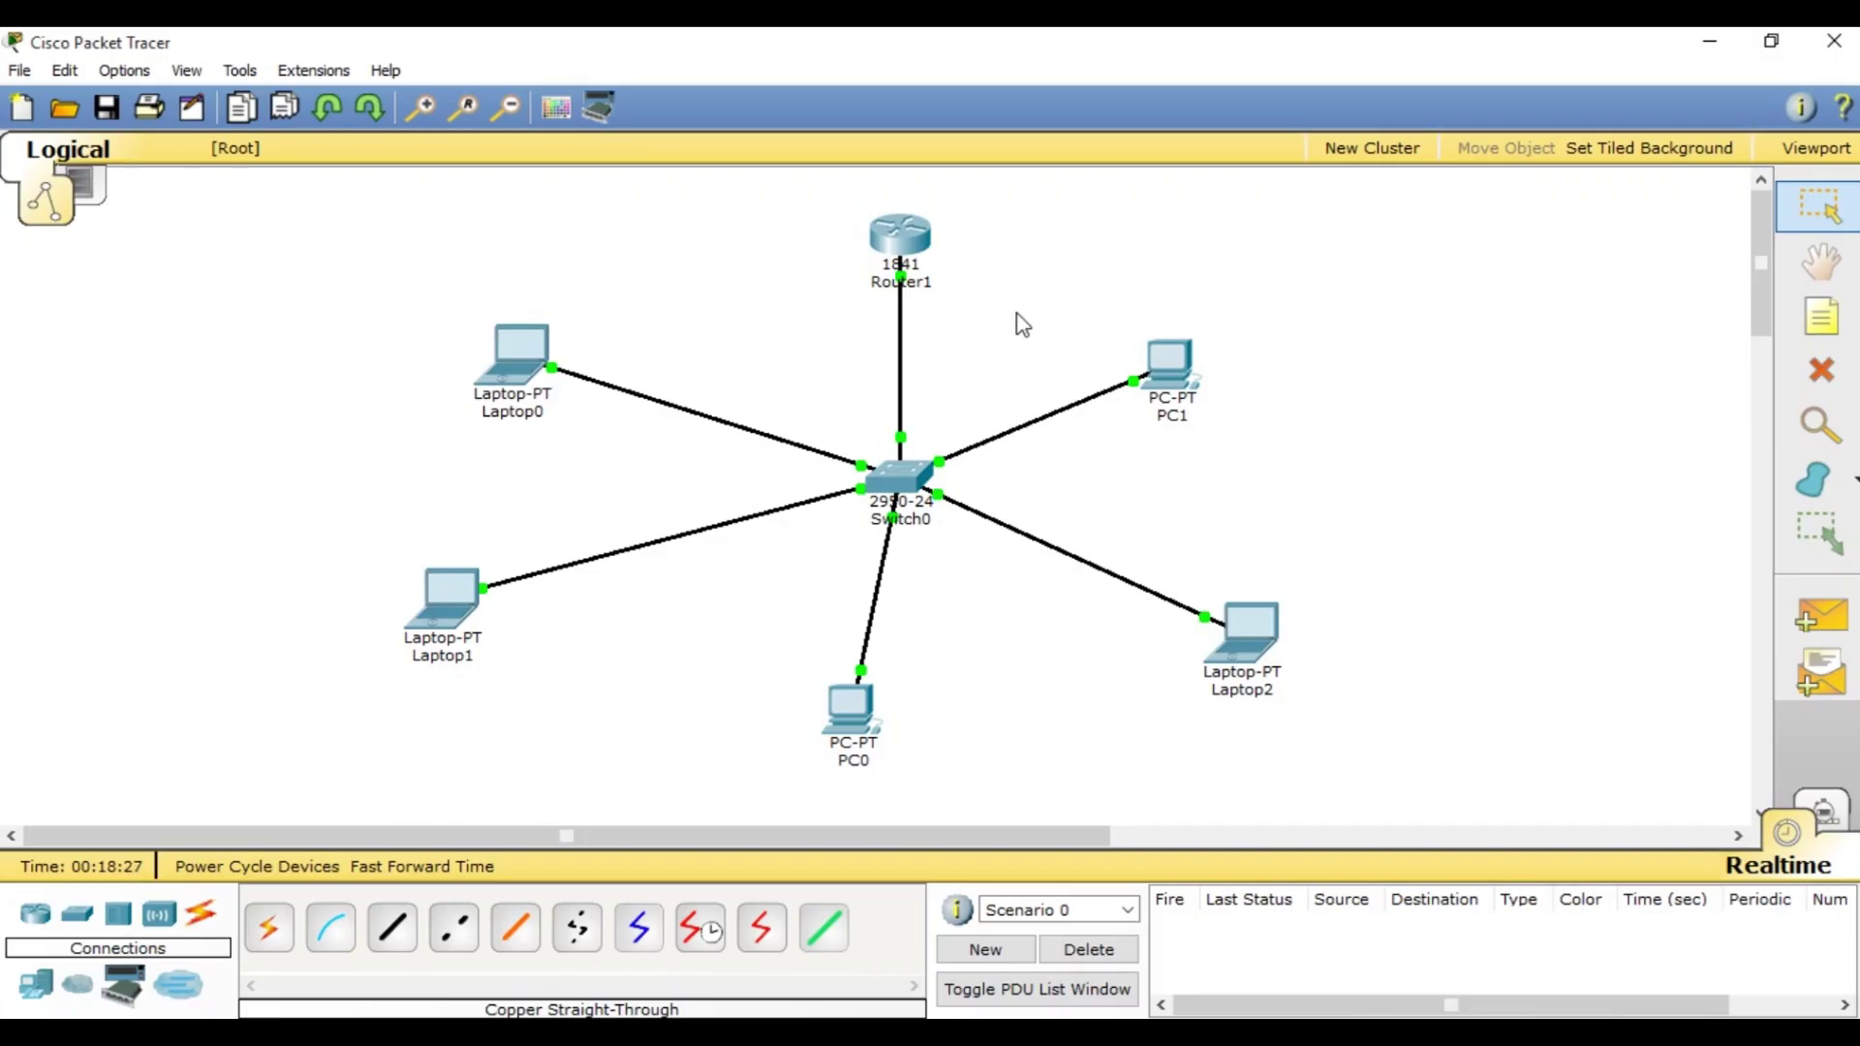
# Save the network to the Desktop as a Packet Tracer Network File named "DHCP"
pyautogui.click(109, 108)
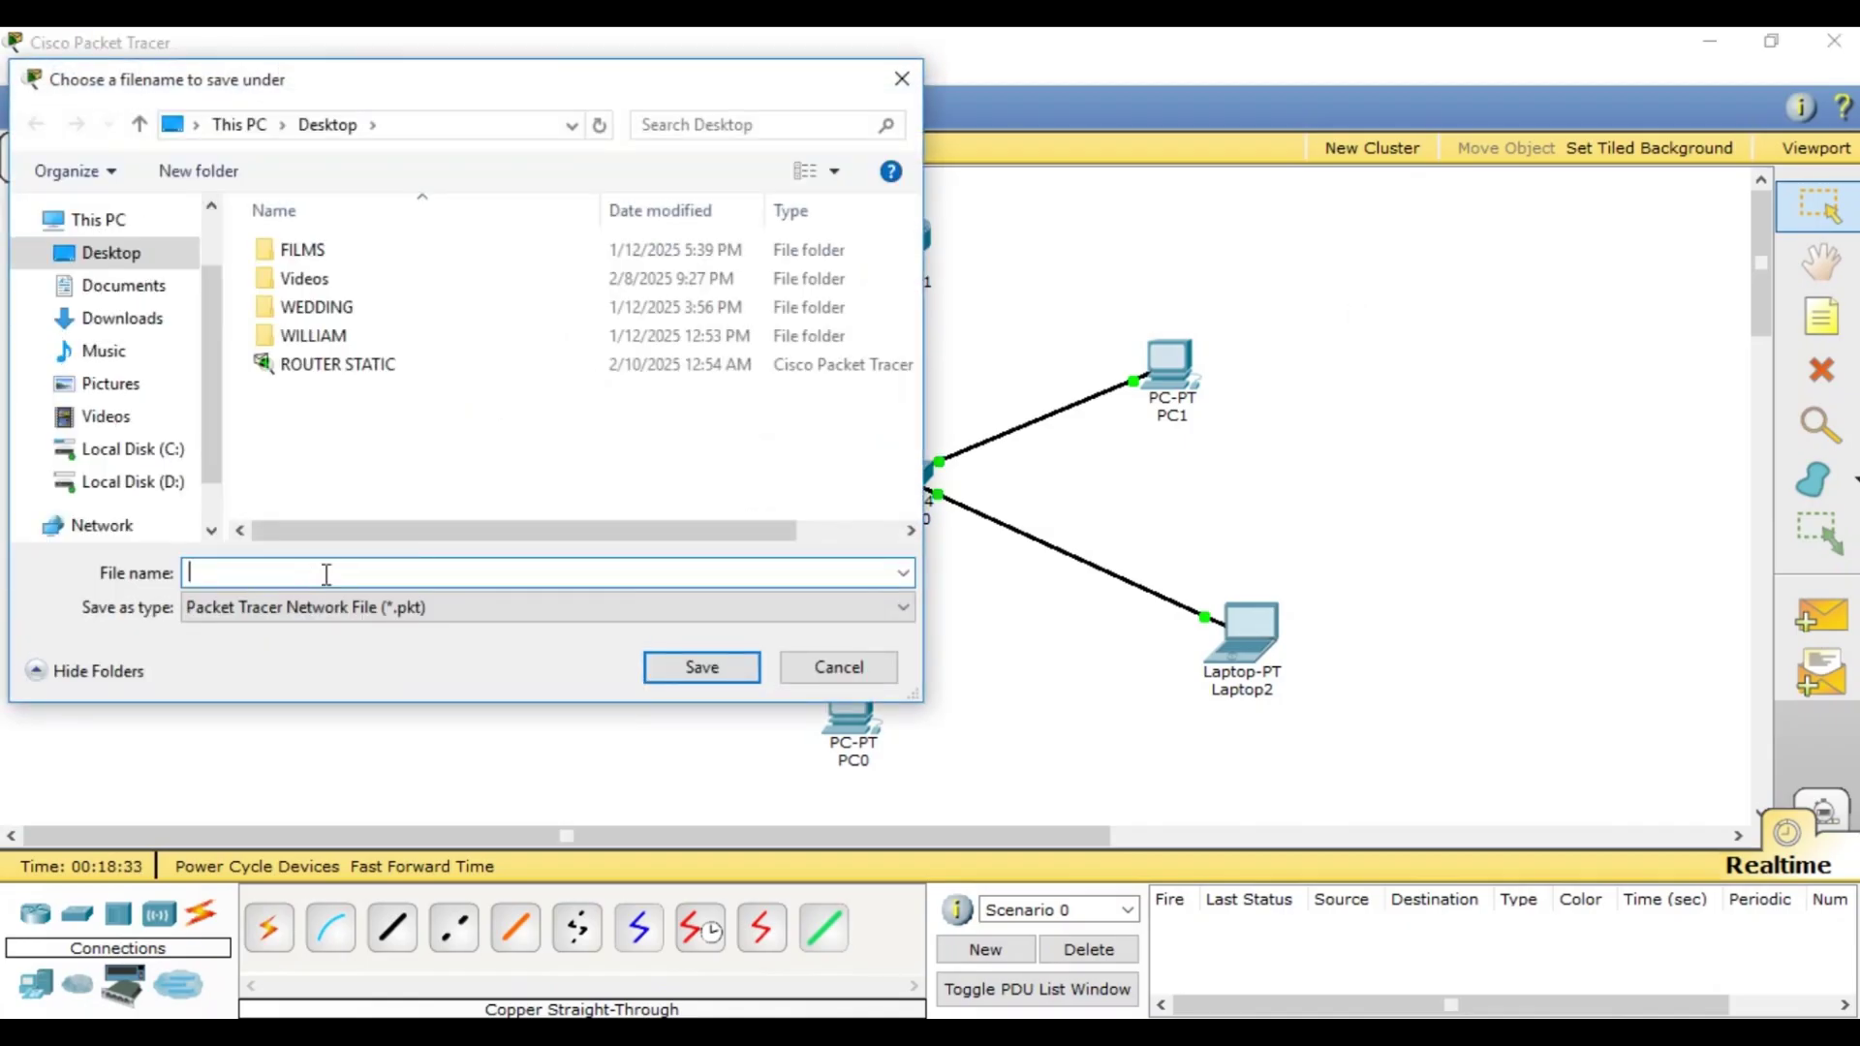
pyautogui.write('DHCP')
pyautogui.press('Return')
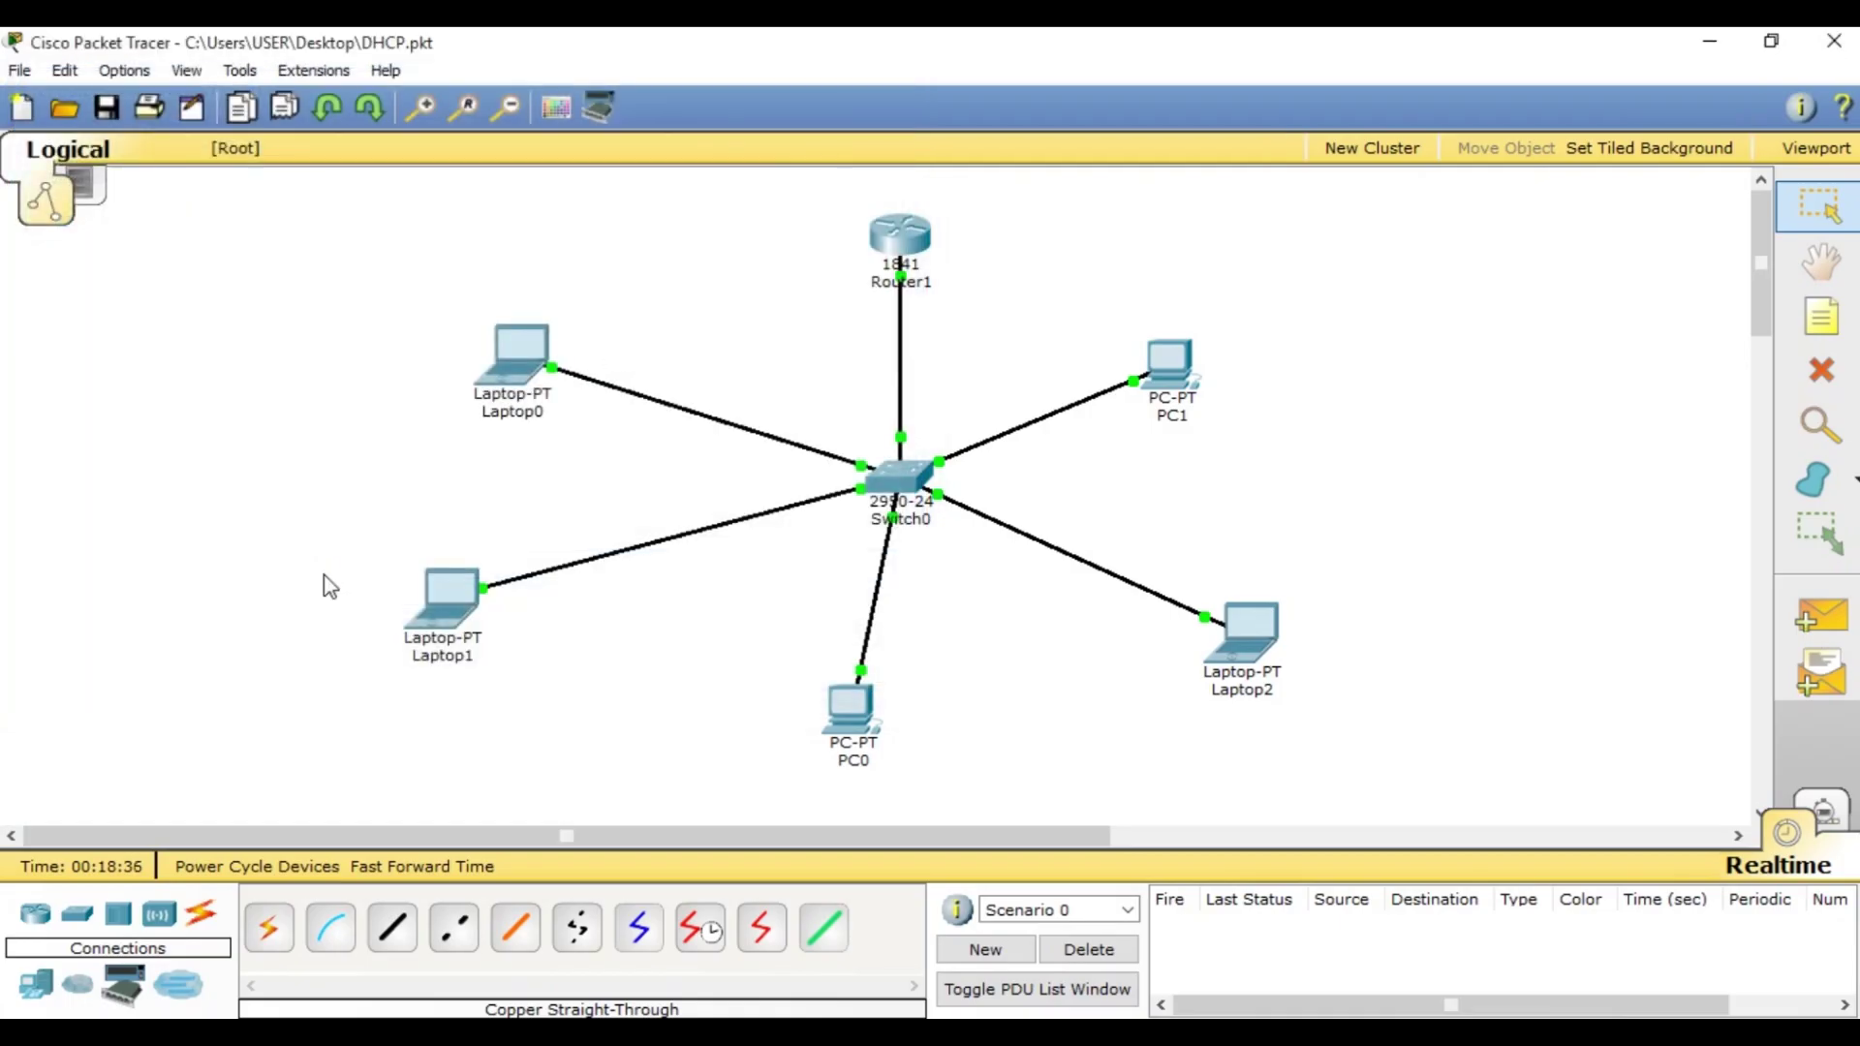